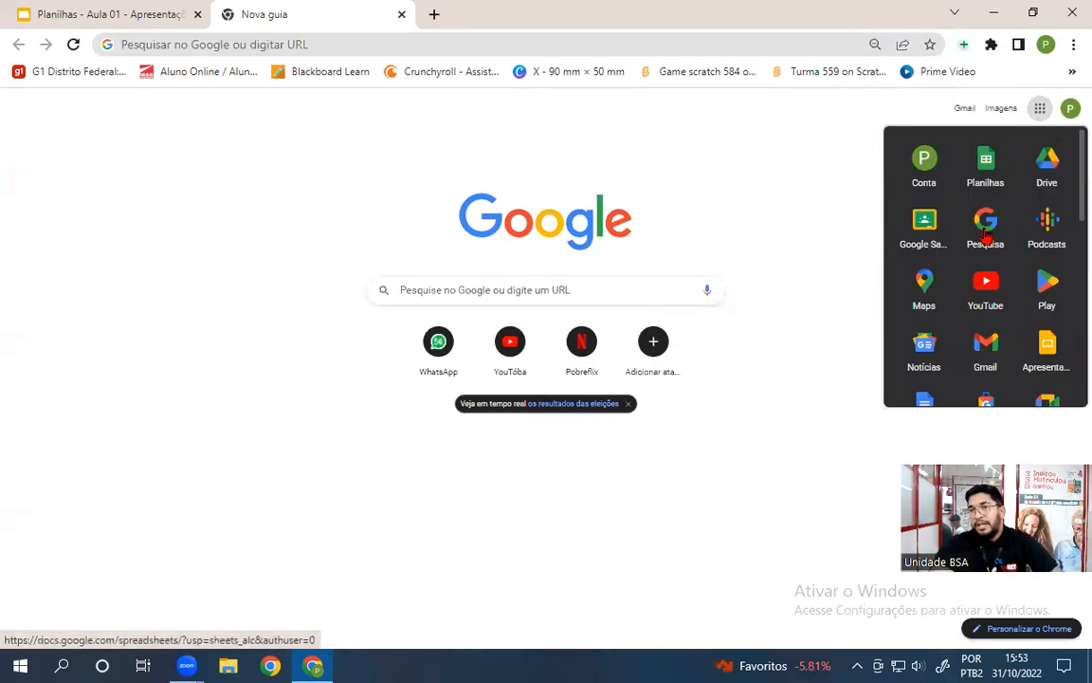
mouse_move(1047, 348)
mouse_down()
mouse_move(1043, 360)
mouse_move(946, 201)
mouse_move(986, 237)
mouse_move(999, 229)
mouse_move(955, 282)
mouse_move(1052, 363)
mouse_move(1047, 351)
mouse_up()
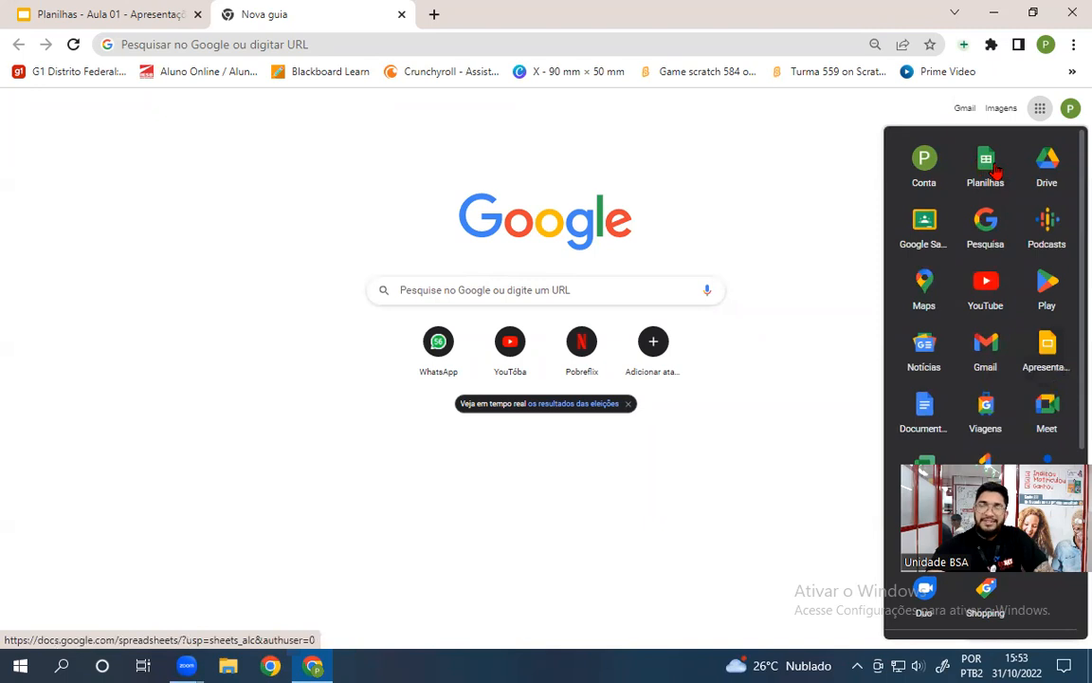
click(823, 212)
click(1039, 108)
scroll(981, 284, down, 5)
scroll(976, 303, up, 2)
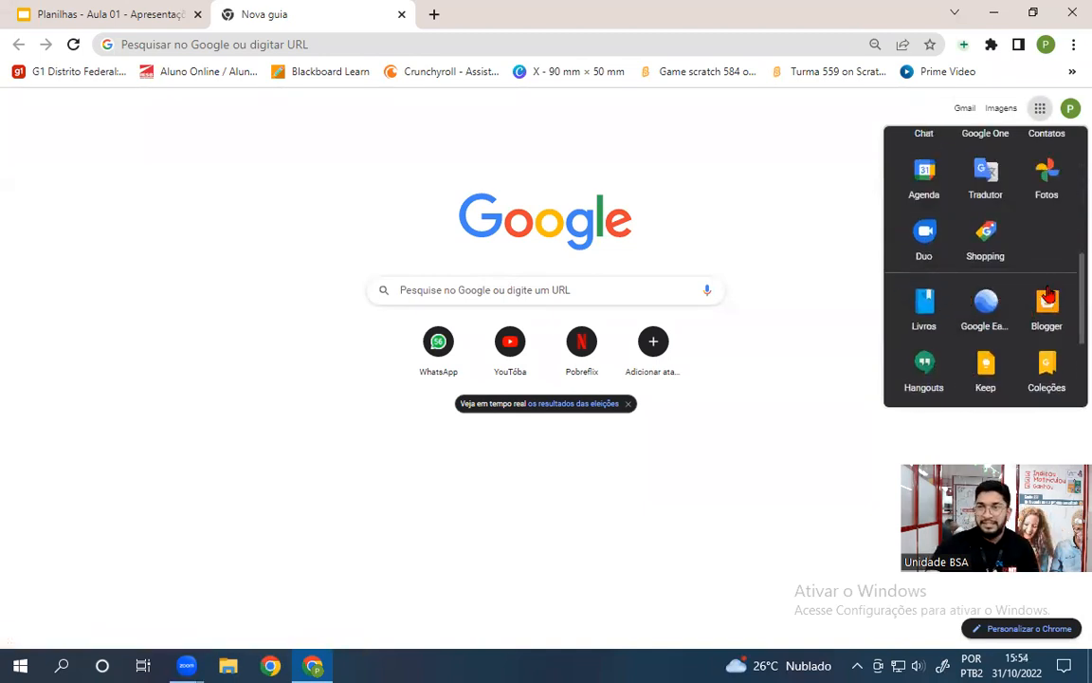
click(1038, 110)
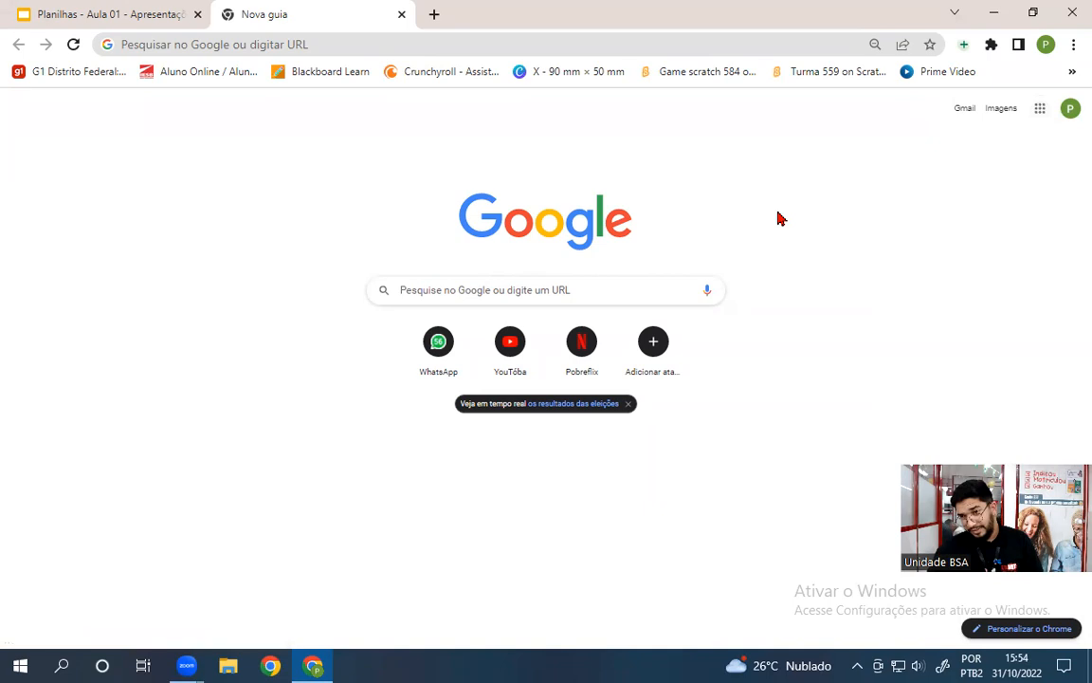
Open Google Drive from the Google apps list.
click(1038, 110)
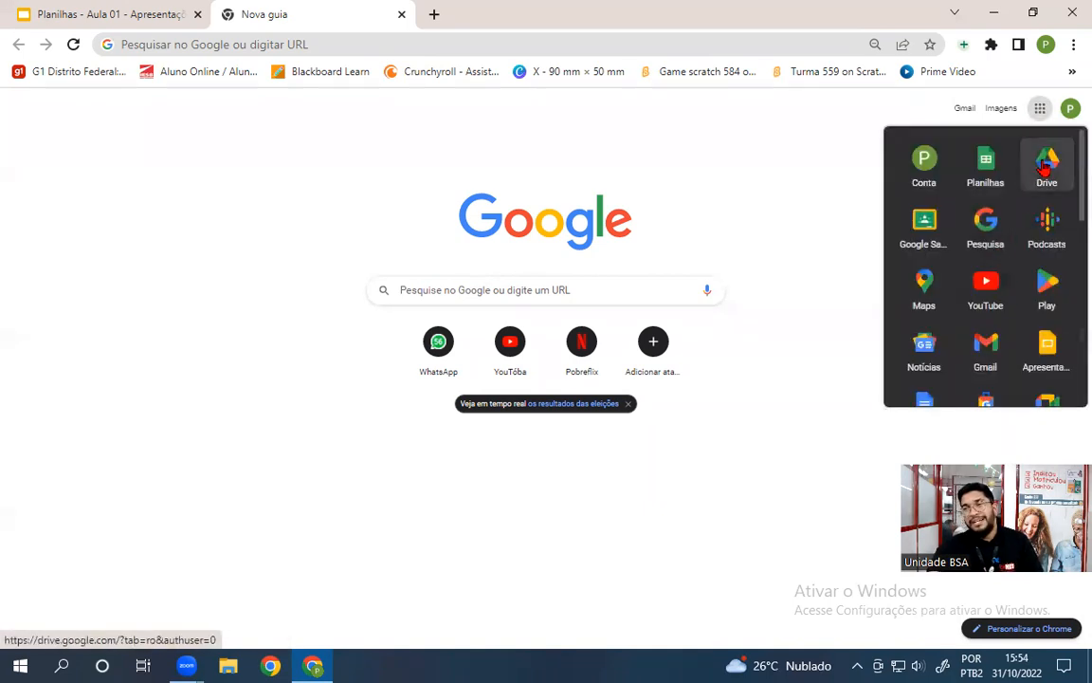
click(918, 222)
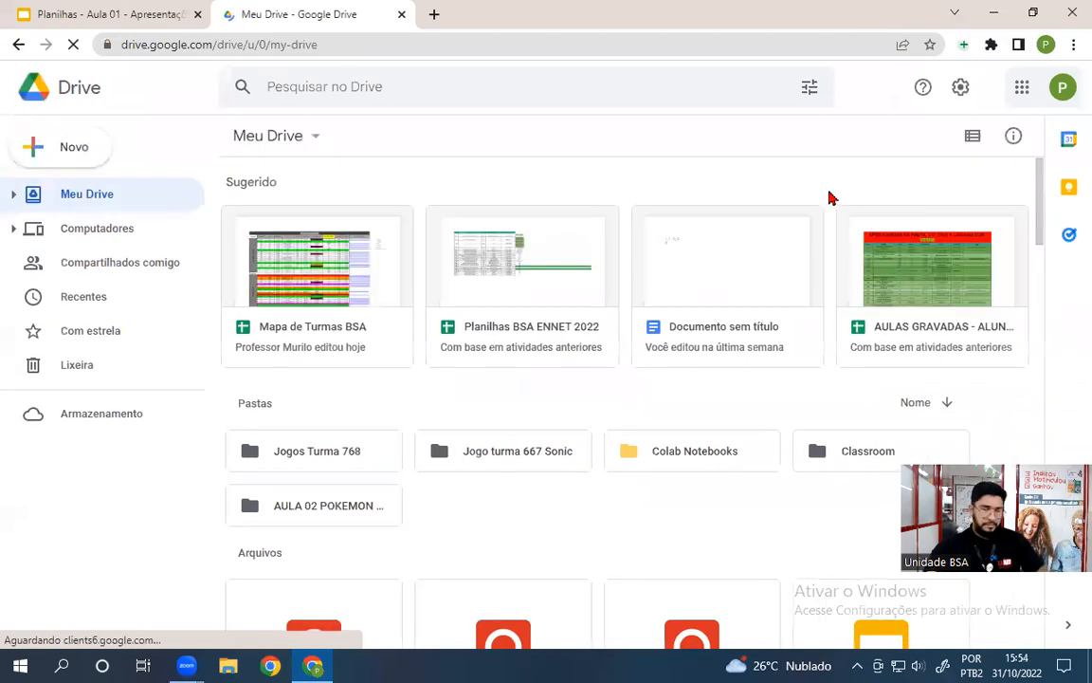
click(66, 146)
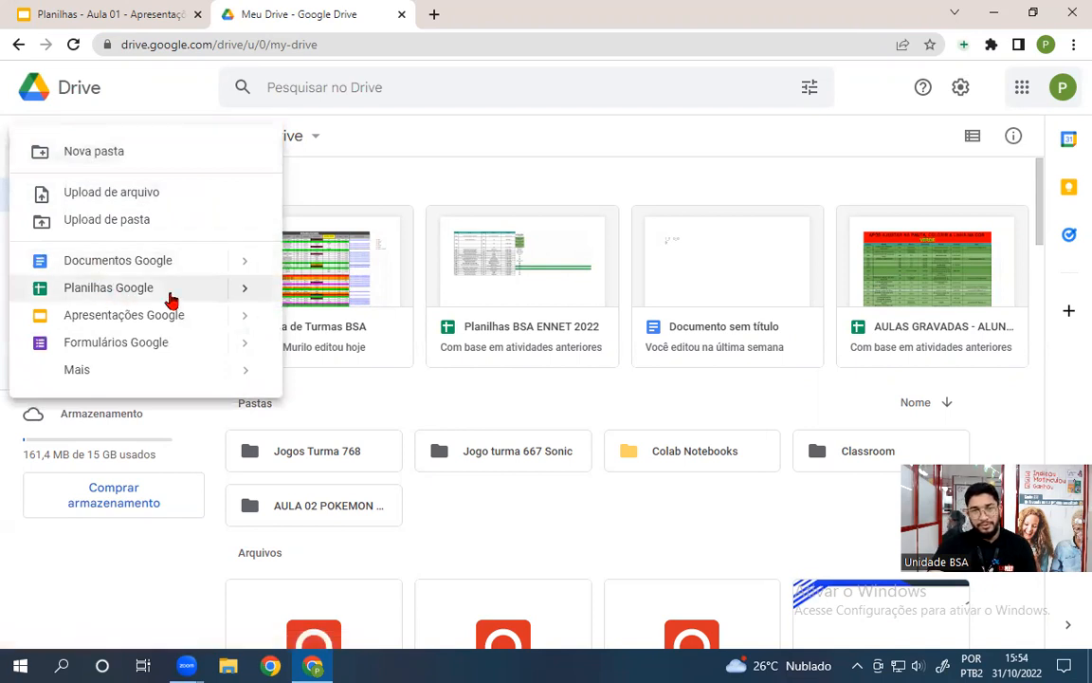
mouse_move(245, 294)
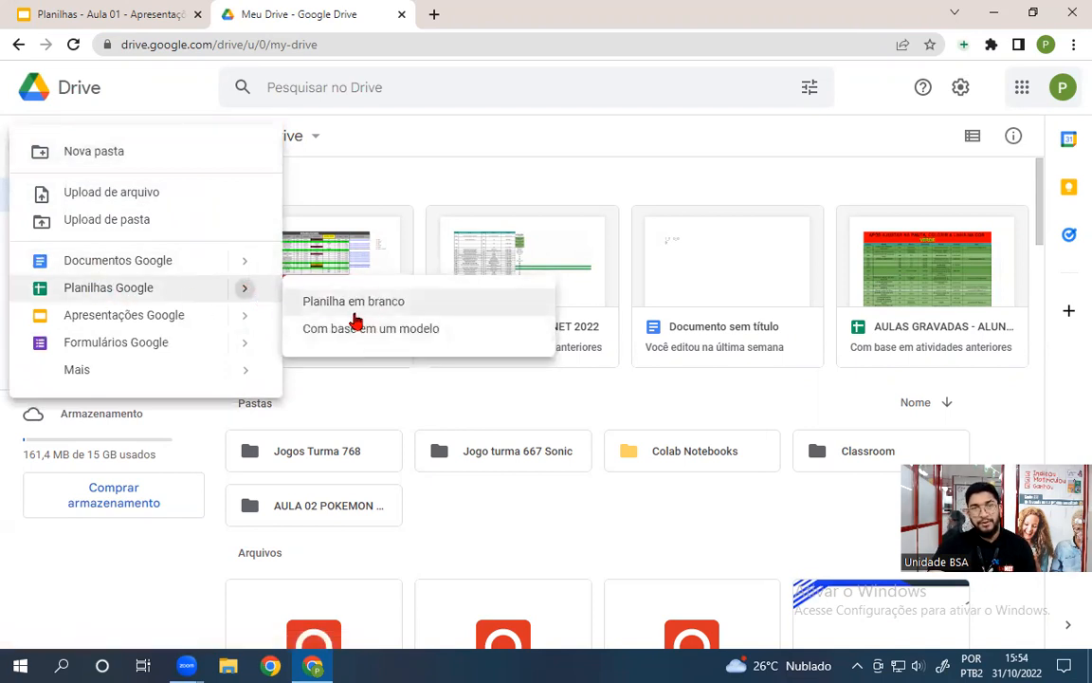
click(506, 186)
Switch Drive to the other signed-in Google account and start a new Planilhas Google file based on a template.
click(1061, 87)
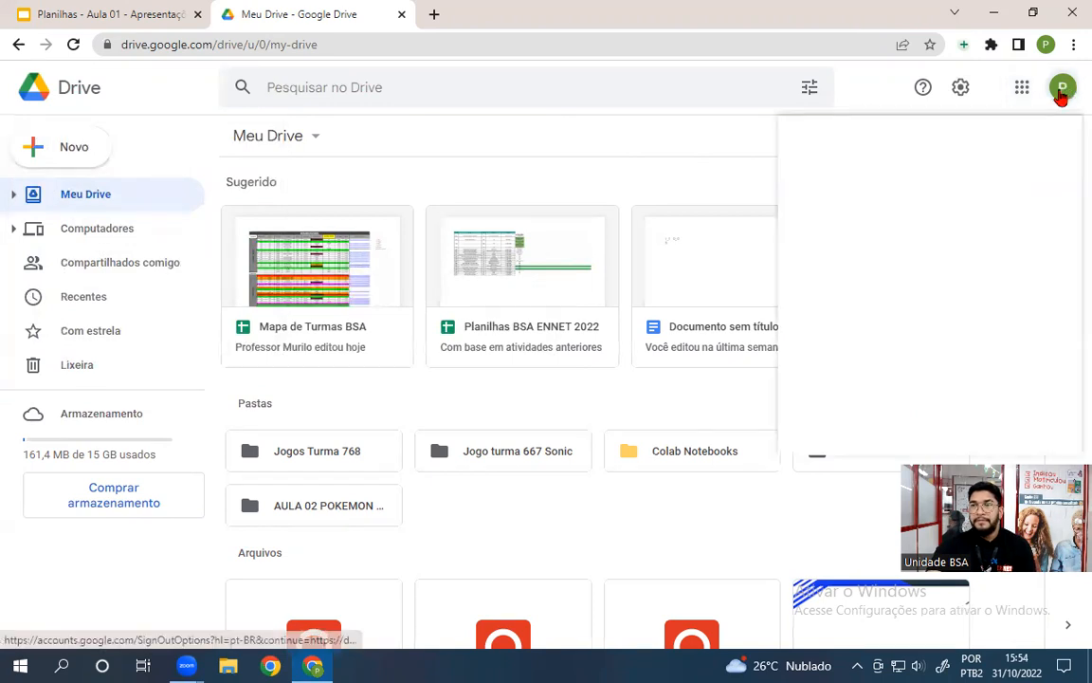
click(865, 344)
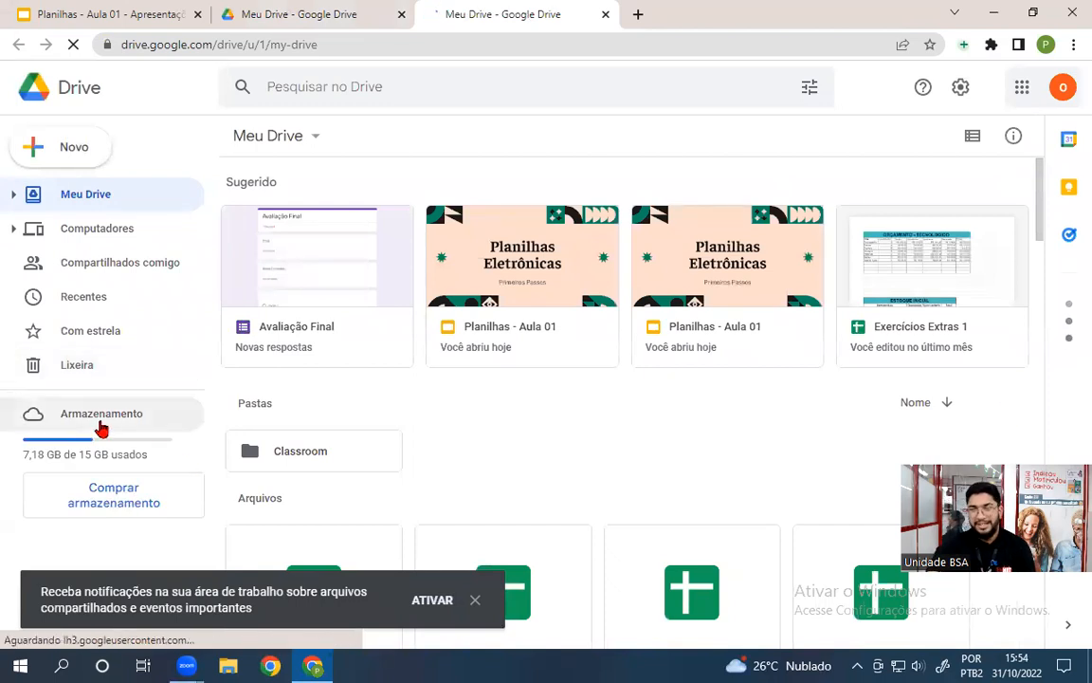
click(49, 147)
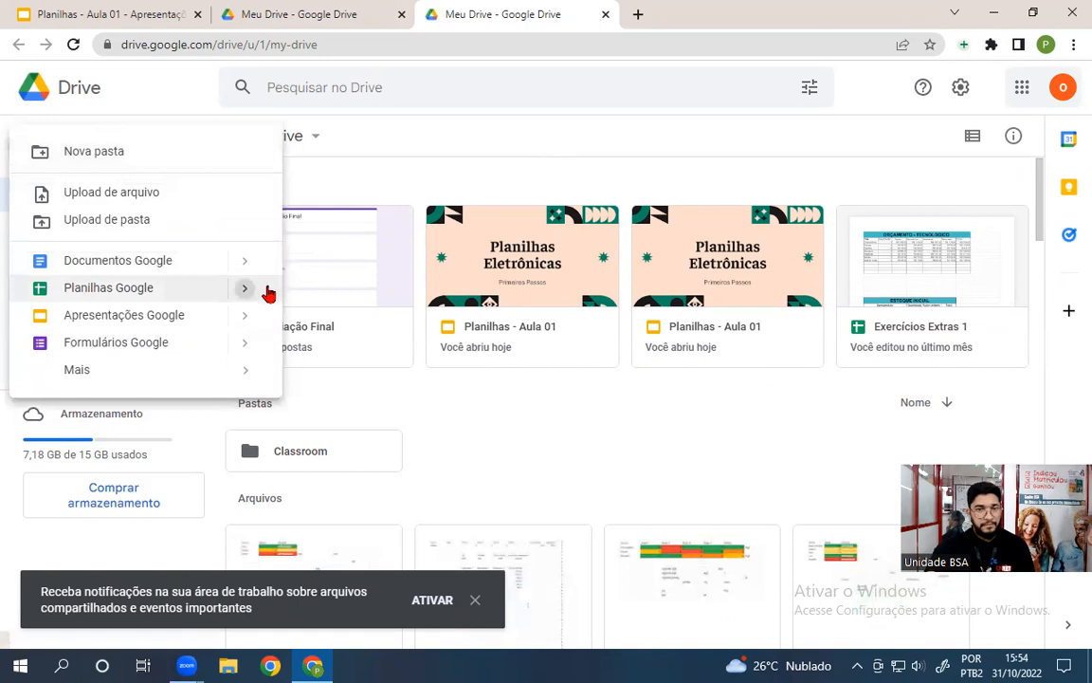
mouse_move(244, 287)
click(377, 329)
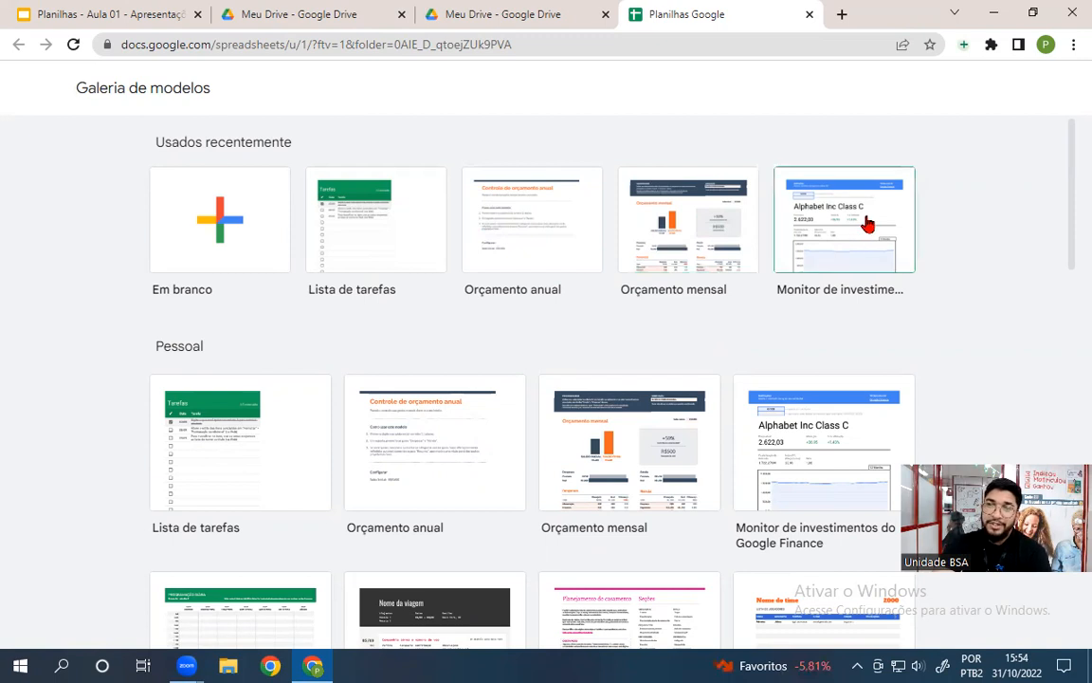
Look through the Pessoal and Trabalho templates, then create a blank spreadsheet from the gallery.
scroll(395, 419, down, 5)
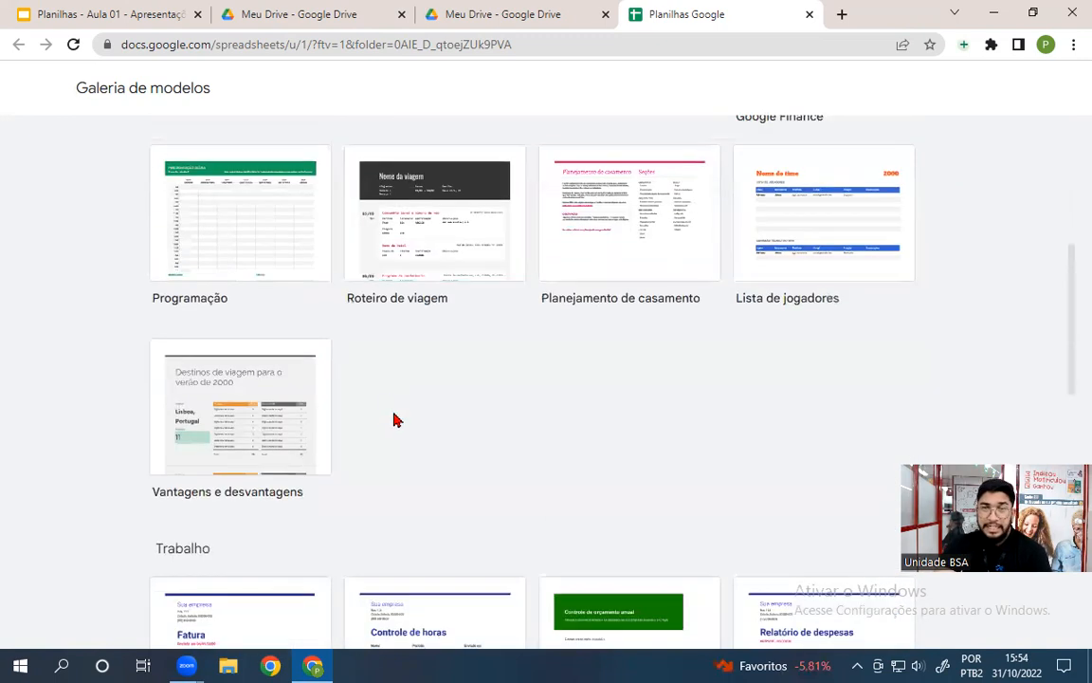
scroll(392, 425, up, 1)
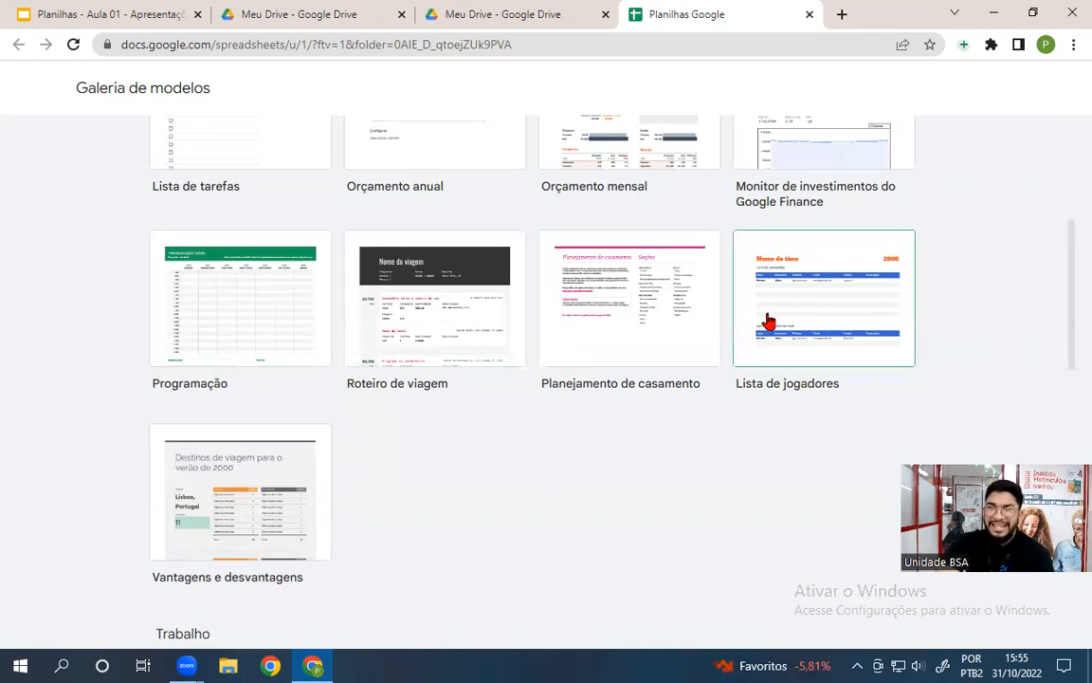
scroll(218, 486, down, 2)
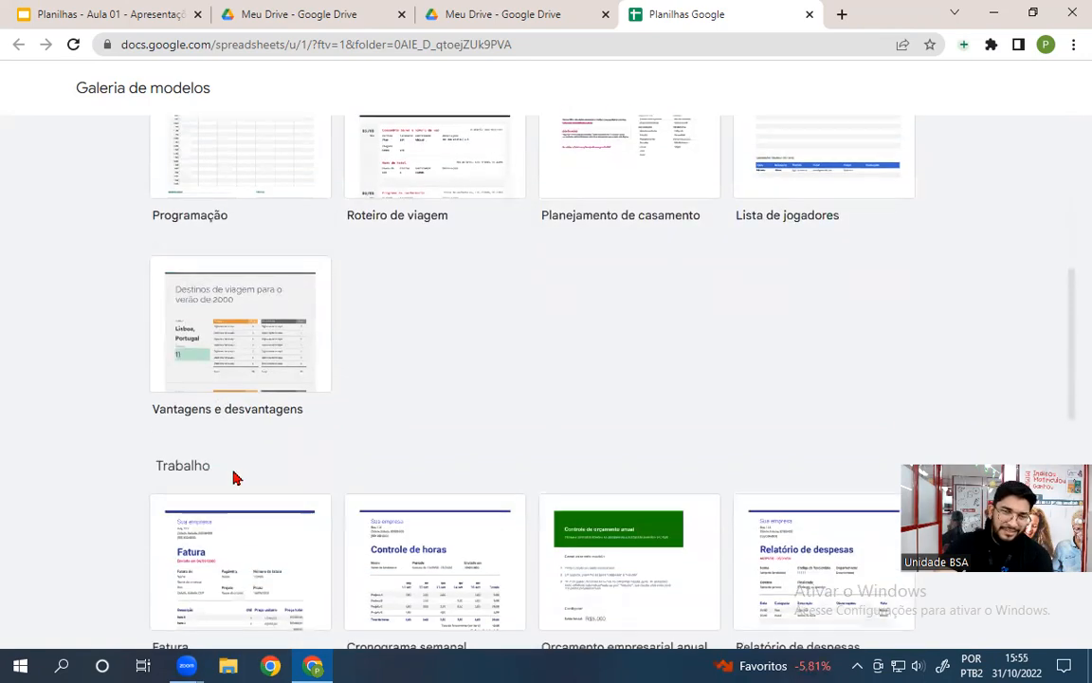
scroll(256, 383, down, 3)
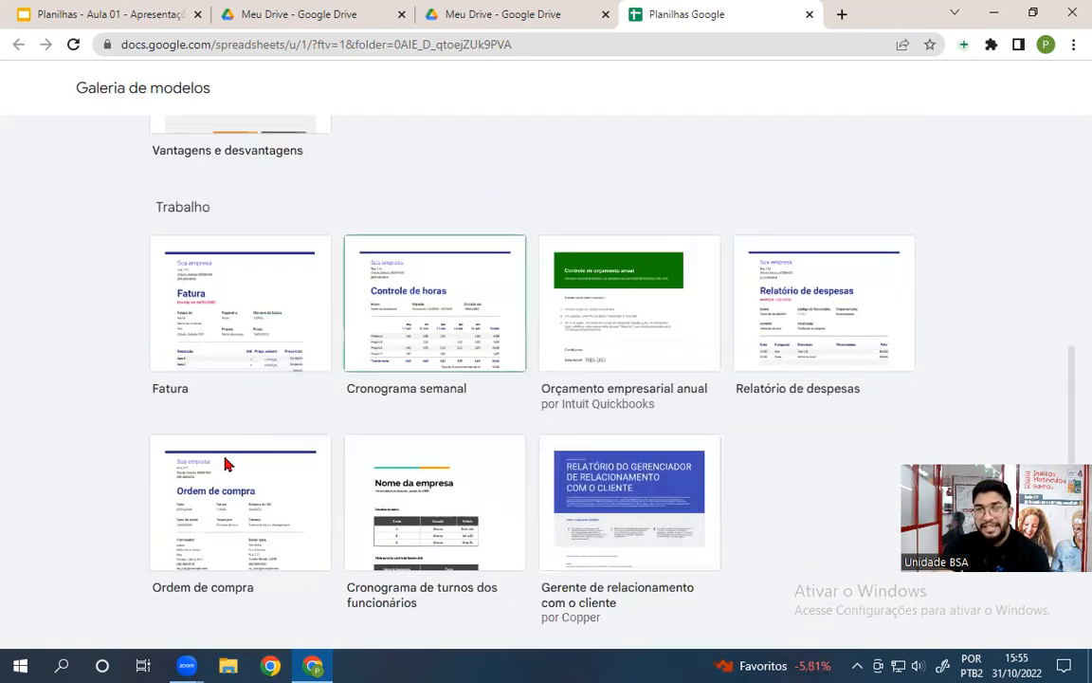
scroll(656, 468, down, 5)
scroll(650, 485, up, 15)
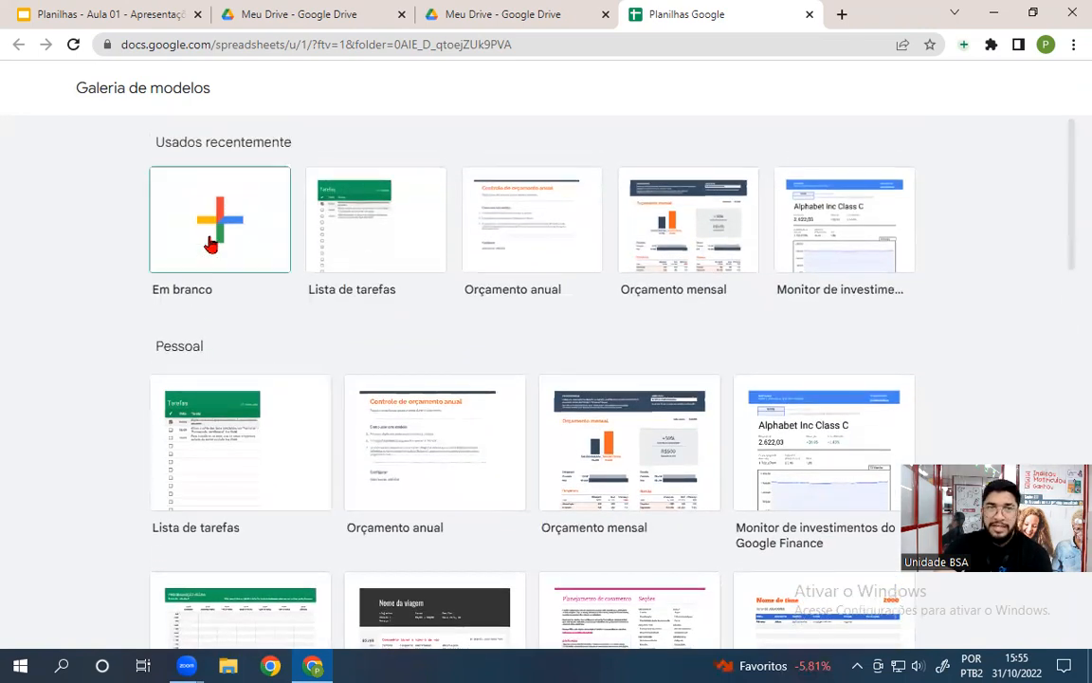
click(211, 245)
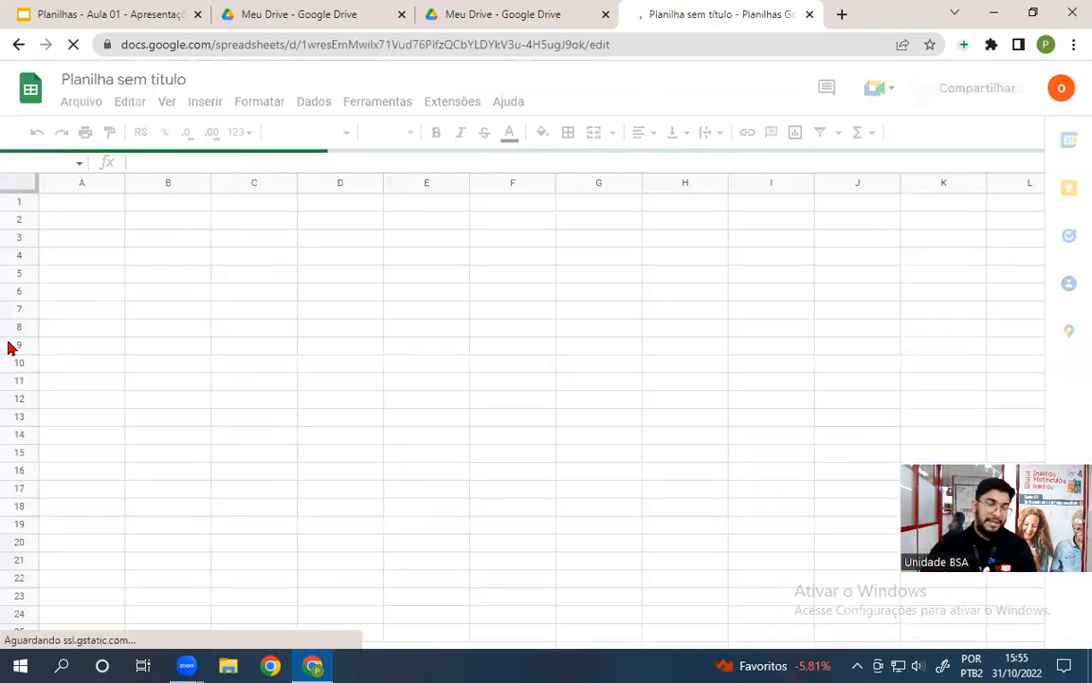
click(171, 306)
click(423, 306)
click(488, 340)
click(270, 358)
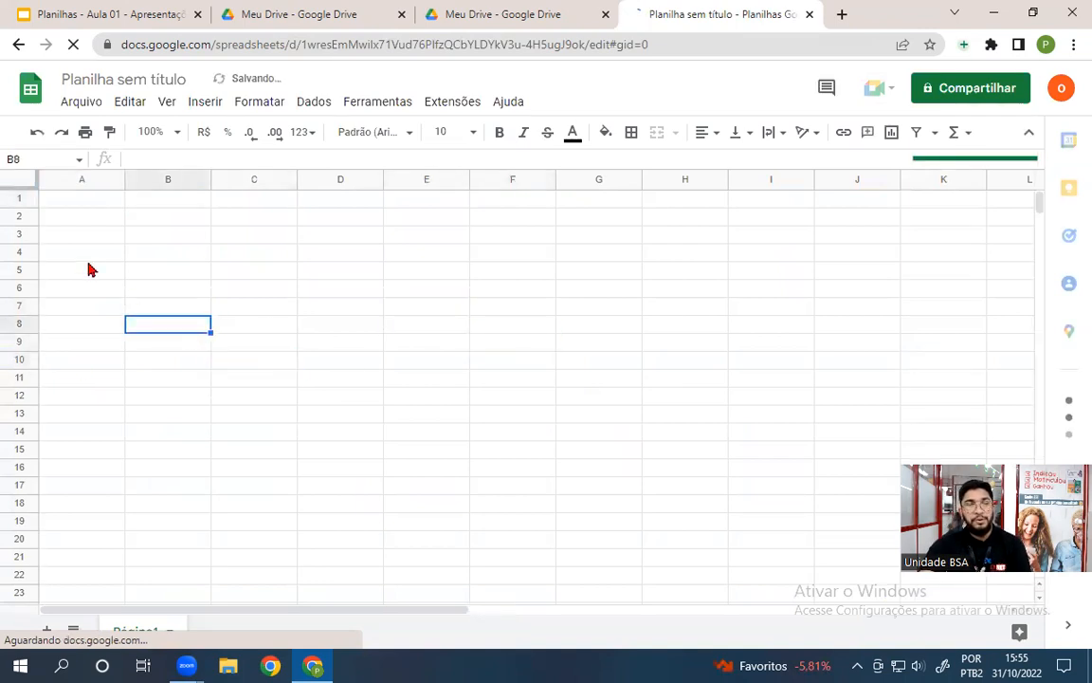
Select the whole of row 1, examine the numbered rows down the sheet, and select cell A2.
click(10, 196)
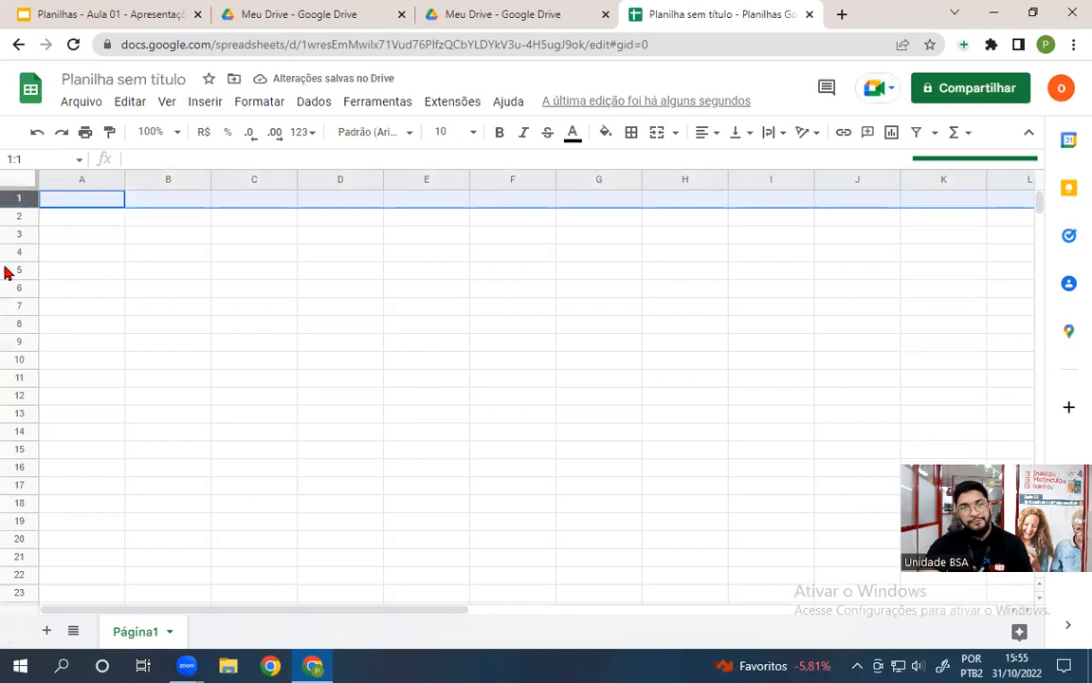
scroll(13, 368, down, 9)
scroll(13, 368, down, 8)
scroll(36, 343, up, 8)
scroll(36, 343, up, 9)
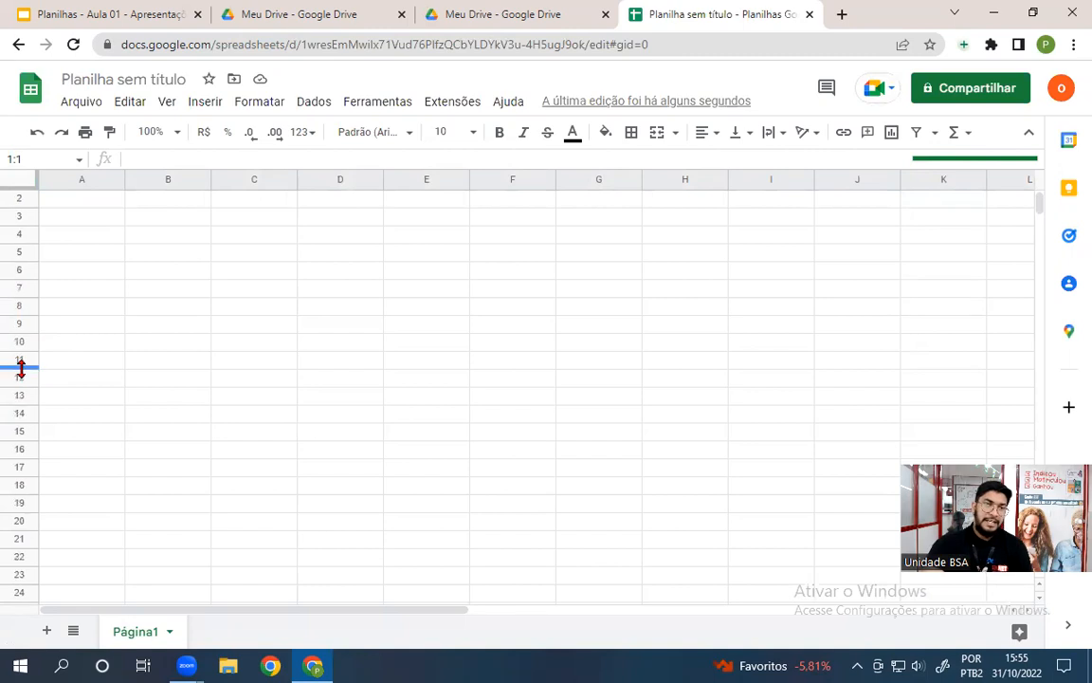
click(78, 218)
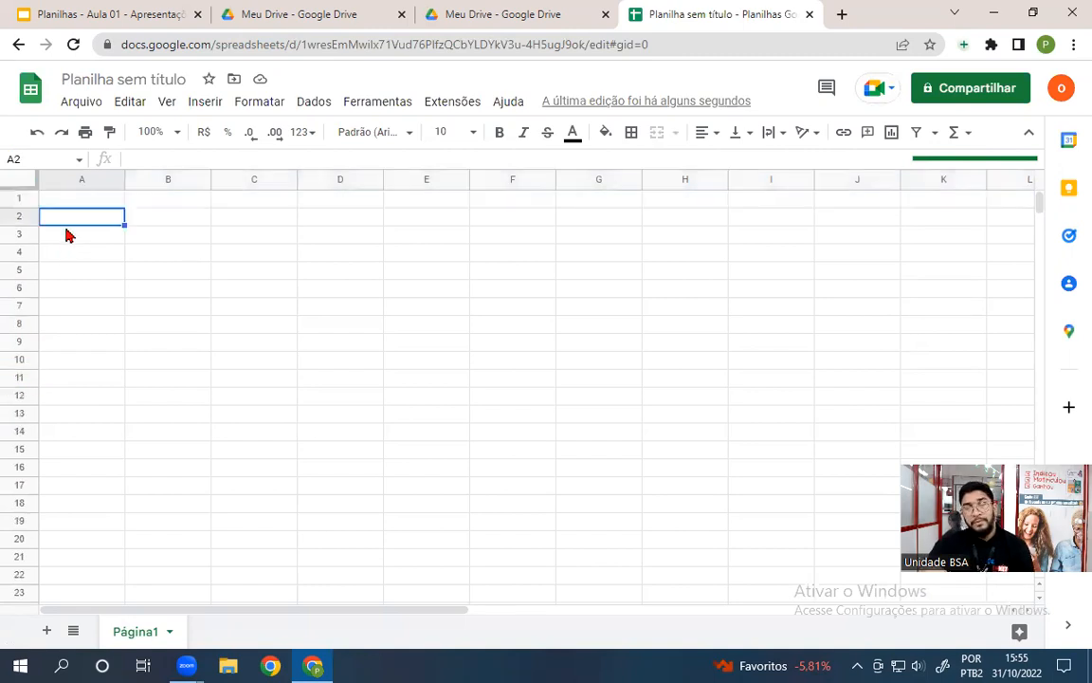
Highlight columns C, A and D one after another to examine the lettered columns.
click(247, 180)
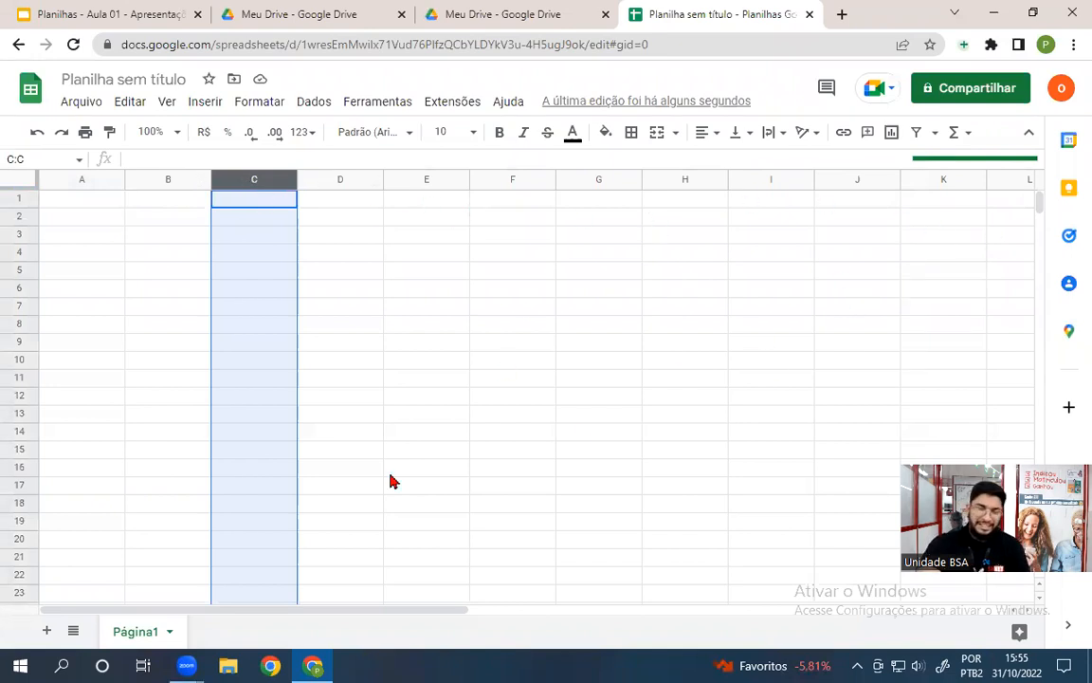
click(160, 347)
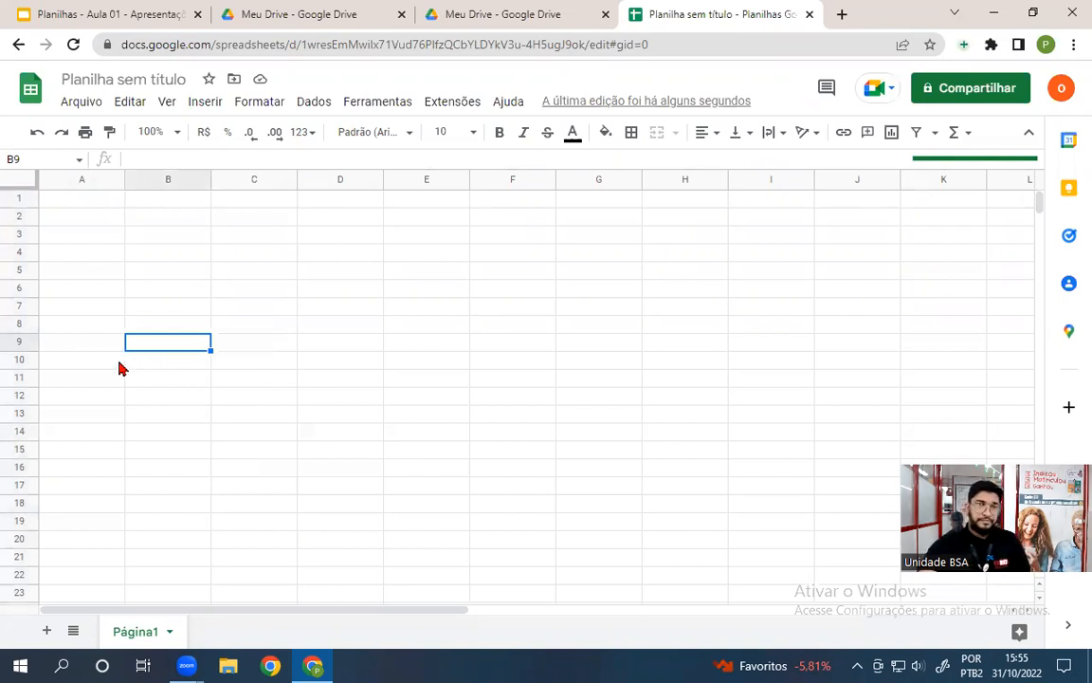
click(76, 179)
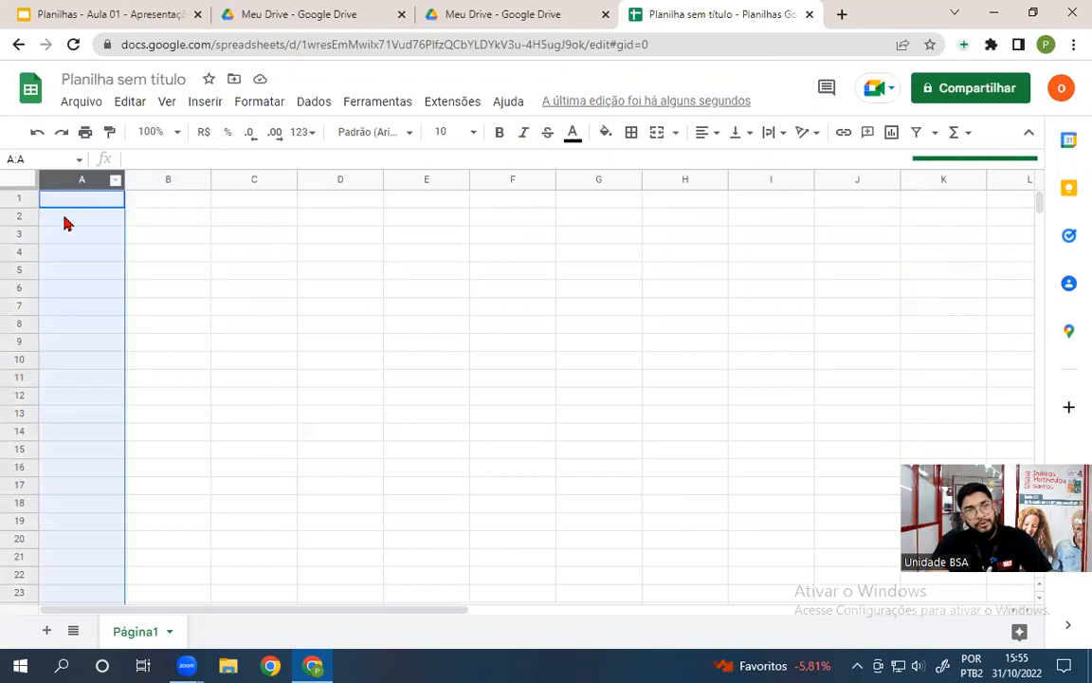
click(323, 181)
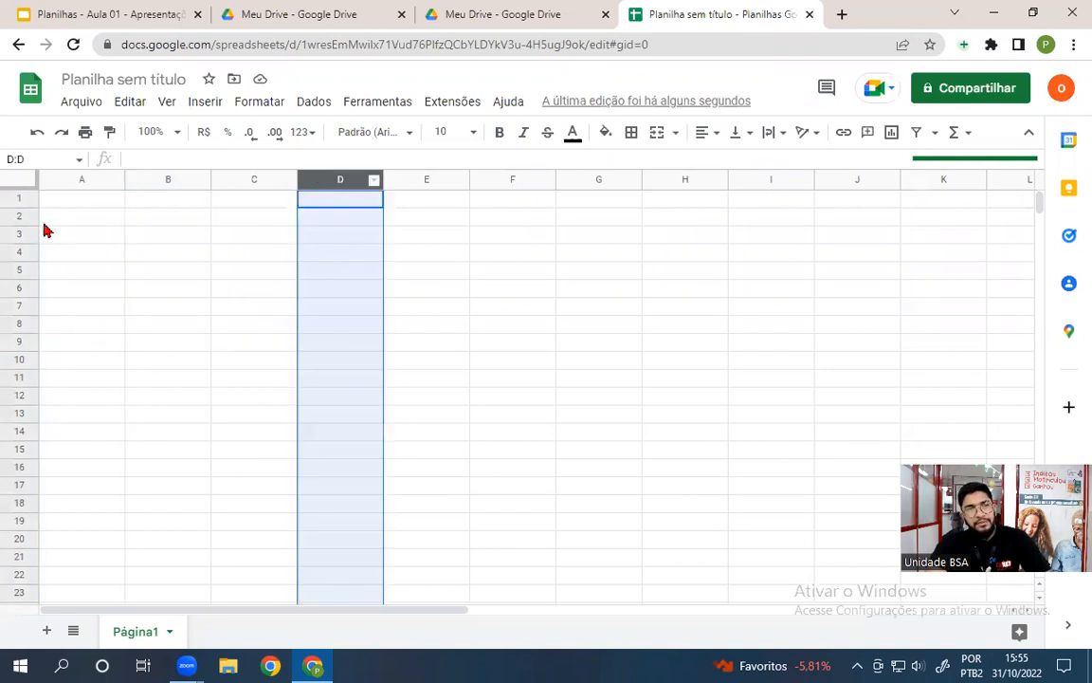
Highlight row 1, examine cell B3's reference in the cell name box, and finish with cell E7 selected.
click(14, 197)
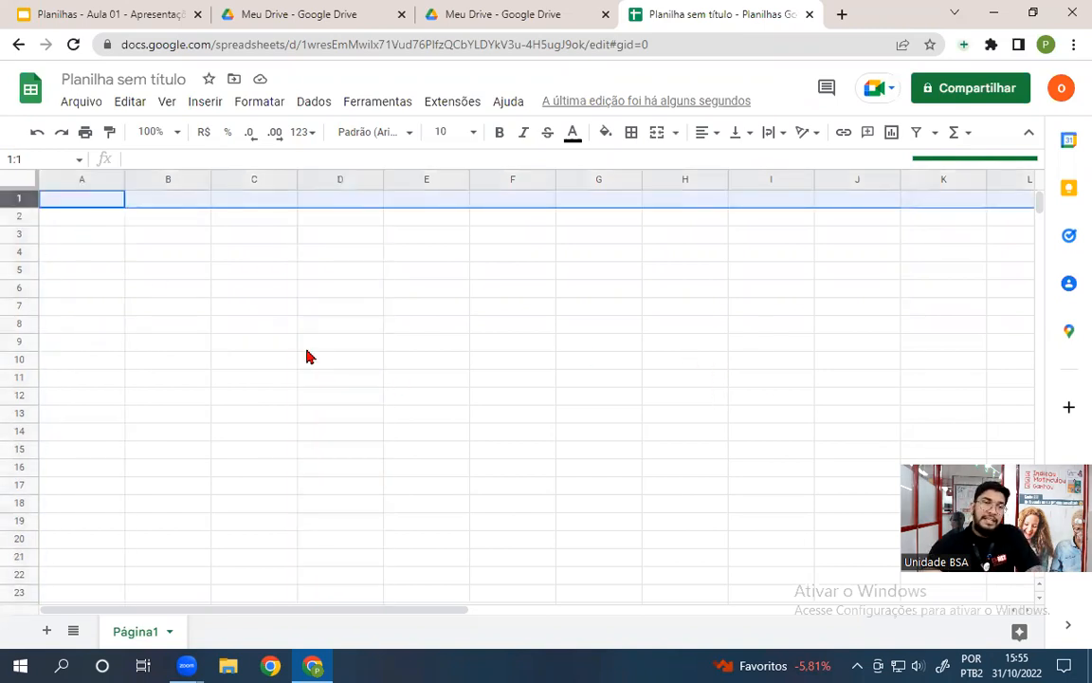
click(180, 239)
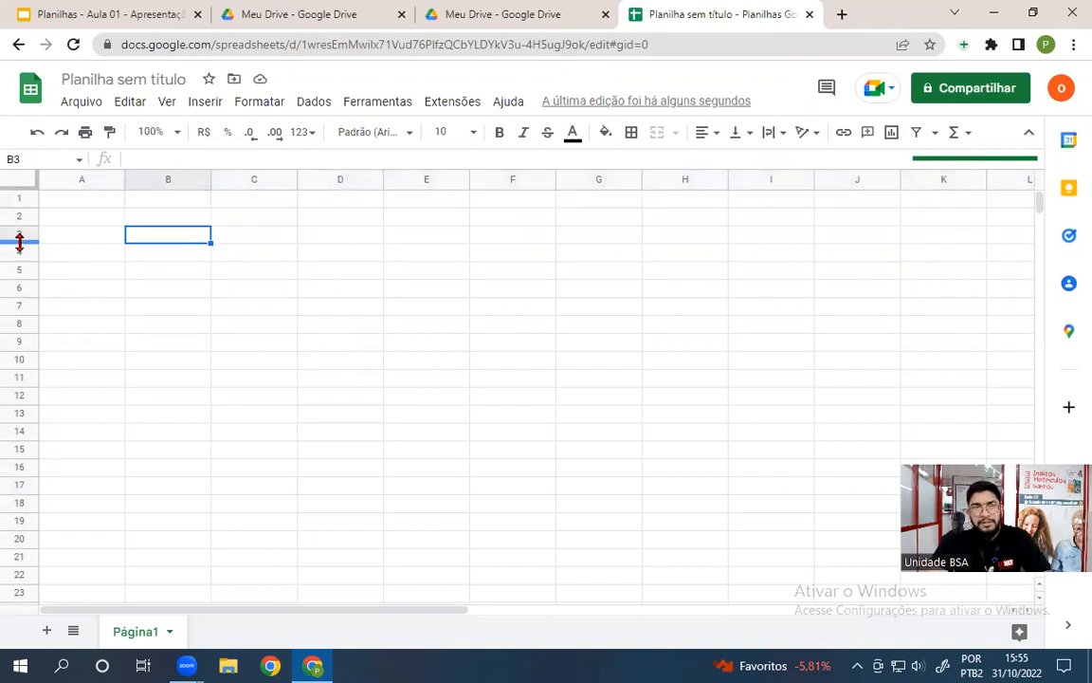
click(21, 159)
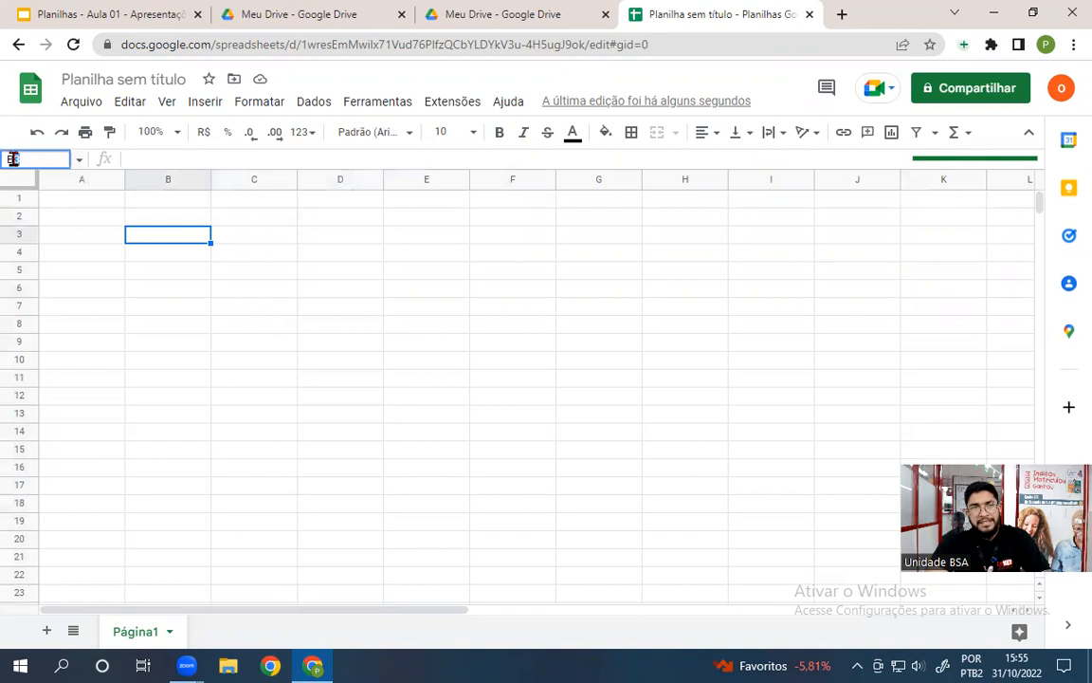
click(13, 218)
click(397, 308)
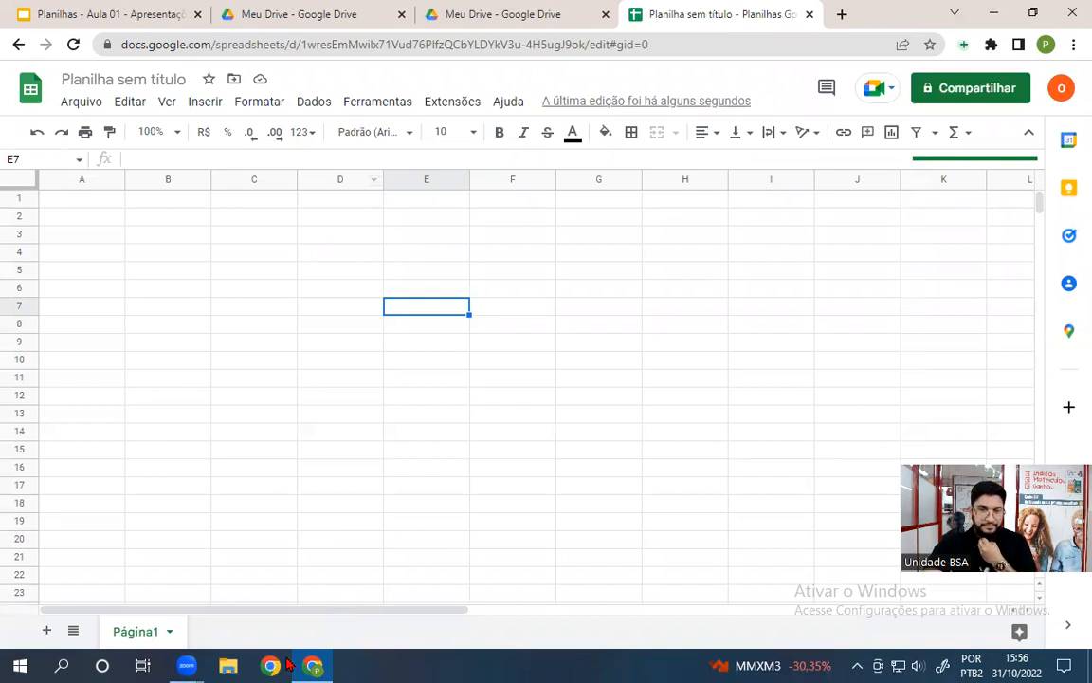
Go to the Planilhas - Aula 01 presentation and examine slides 11 and 12 on the spreadsheet interface.
click(90, 11)
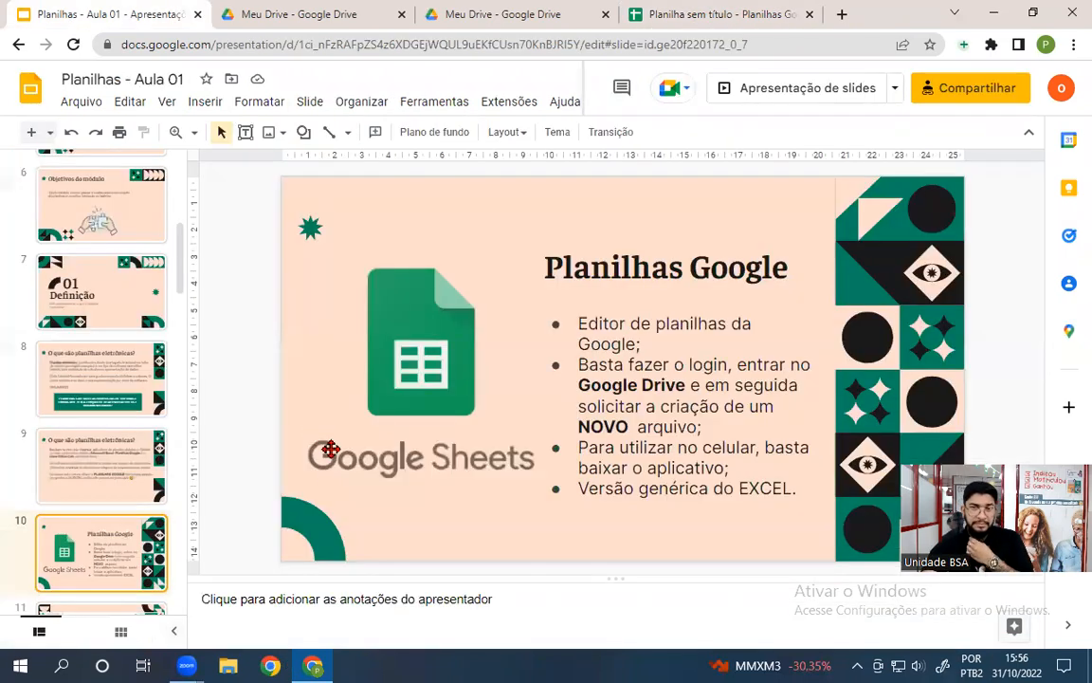
scroll(95, 477, down, 3)
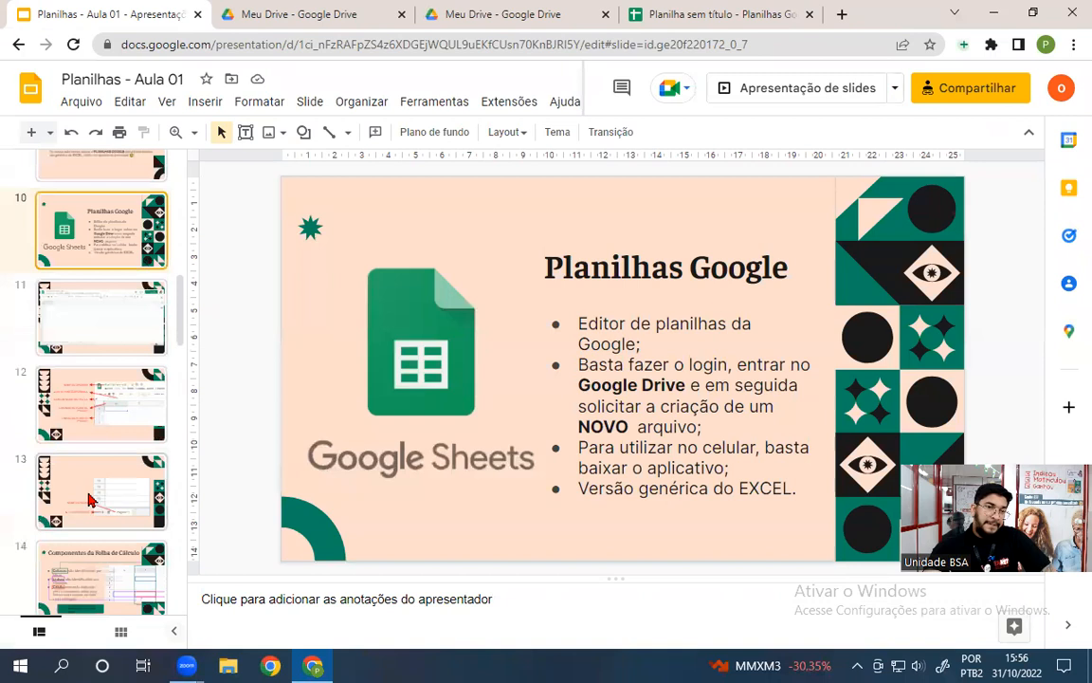
click(68, 286)
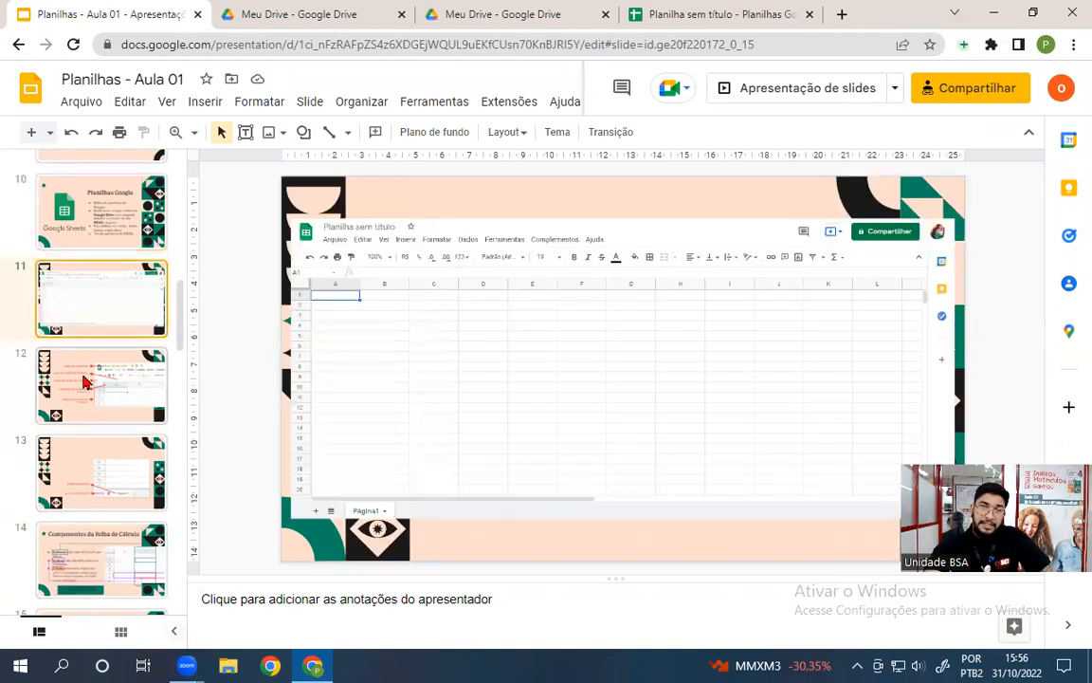
click(127, 378)
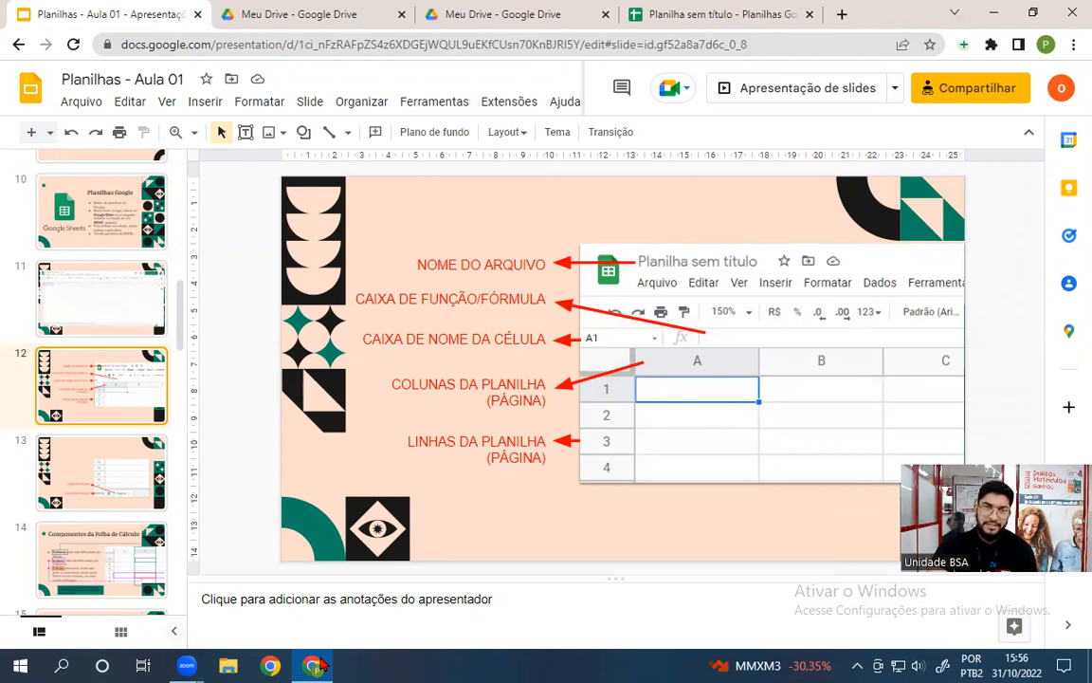
Go back to the untitled spreadsheet and rename the file as aaaaa.
click(720, 14)
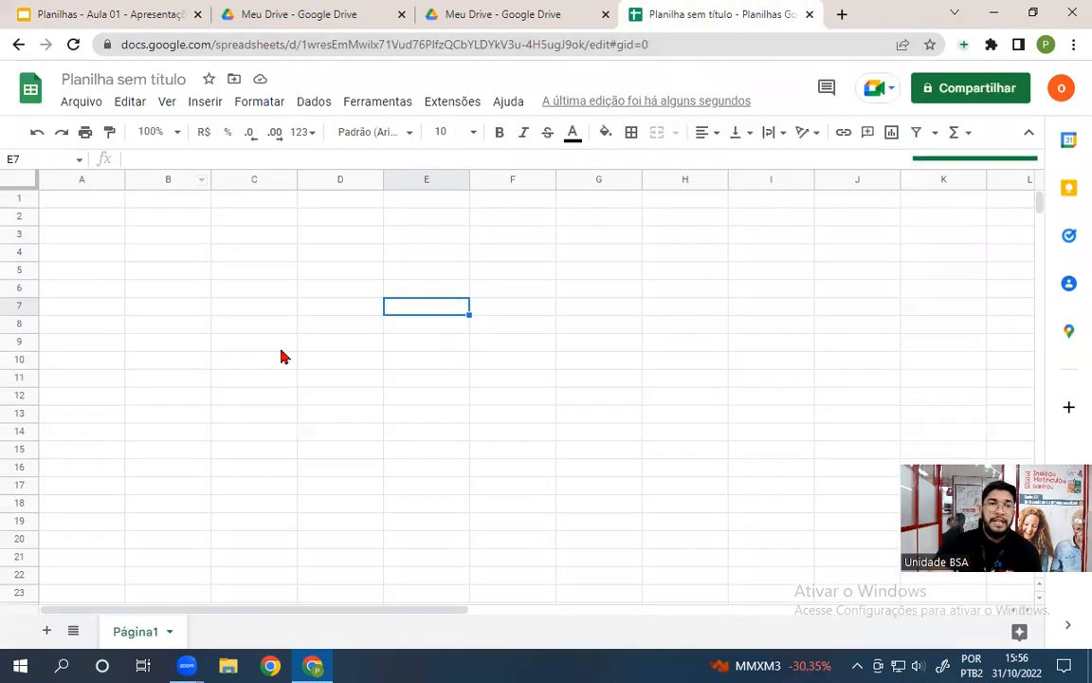
click(109, 78)
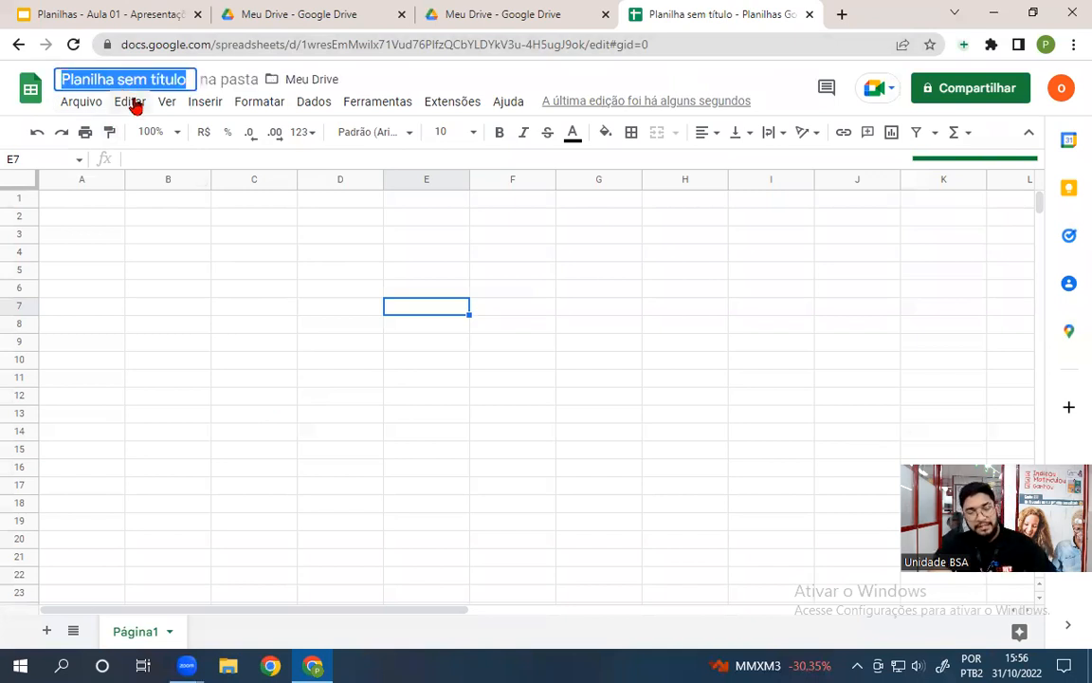
text(aaa)
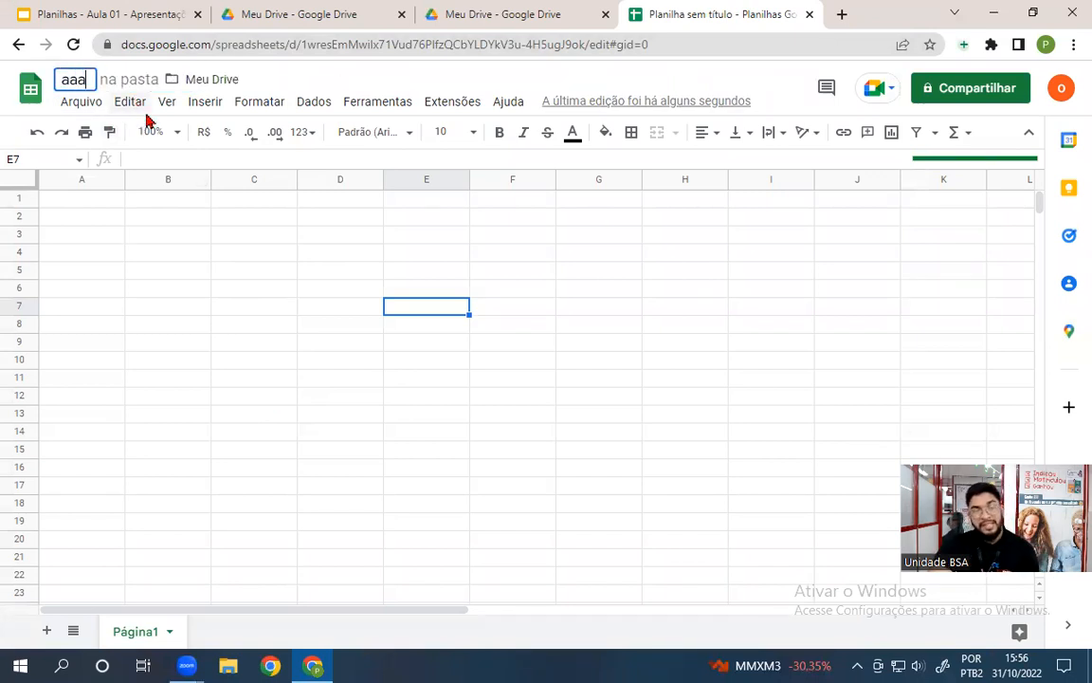
text(aa)
key(Return)
Try starting a SOMA function for cell E7 in the formula box, and delete the entry.
click(160, 154)
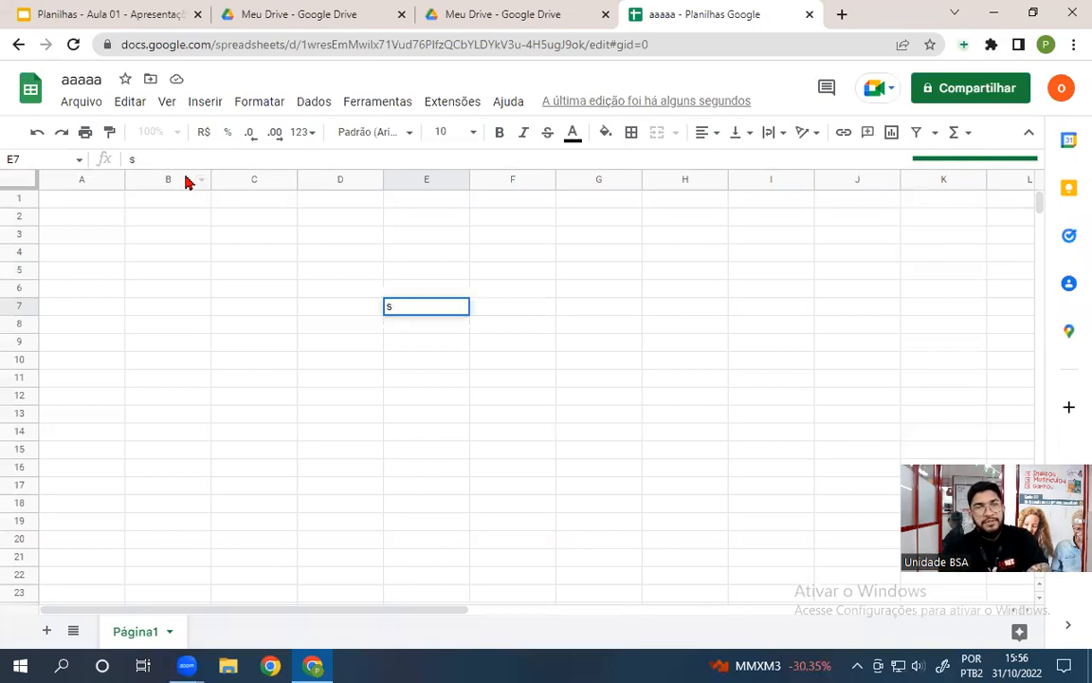
text(=)
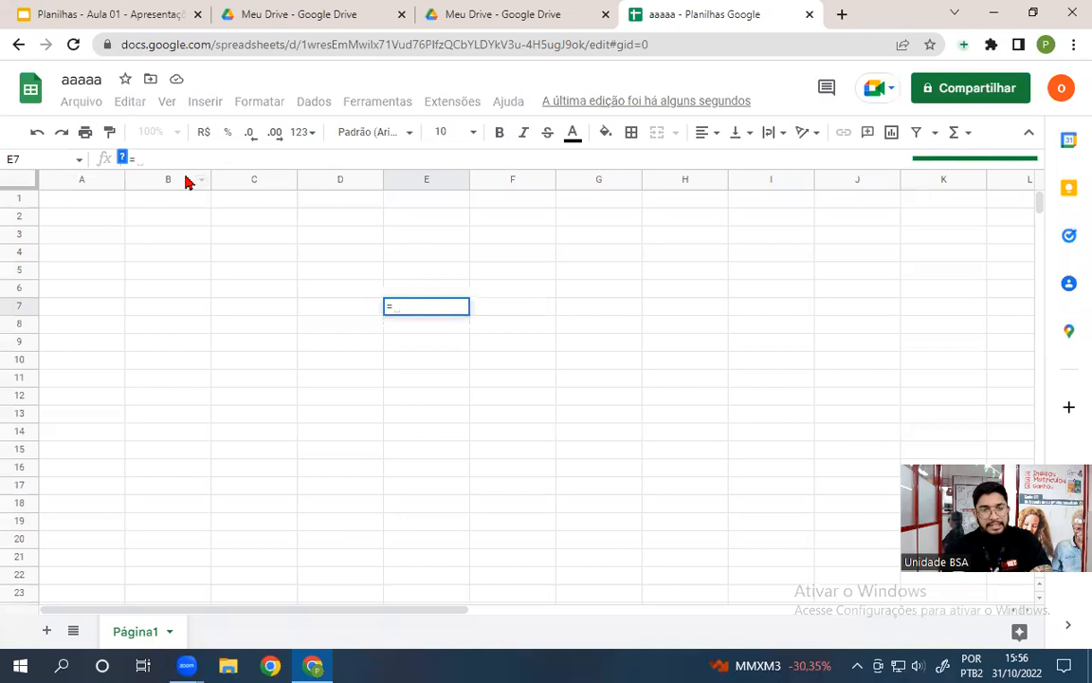
text(soma)
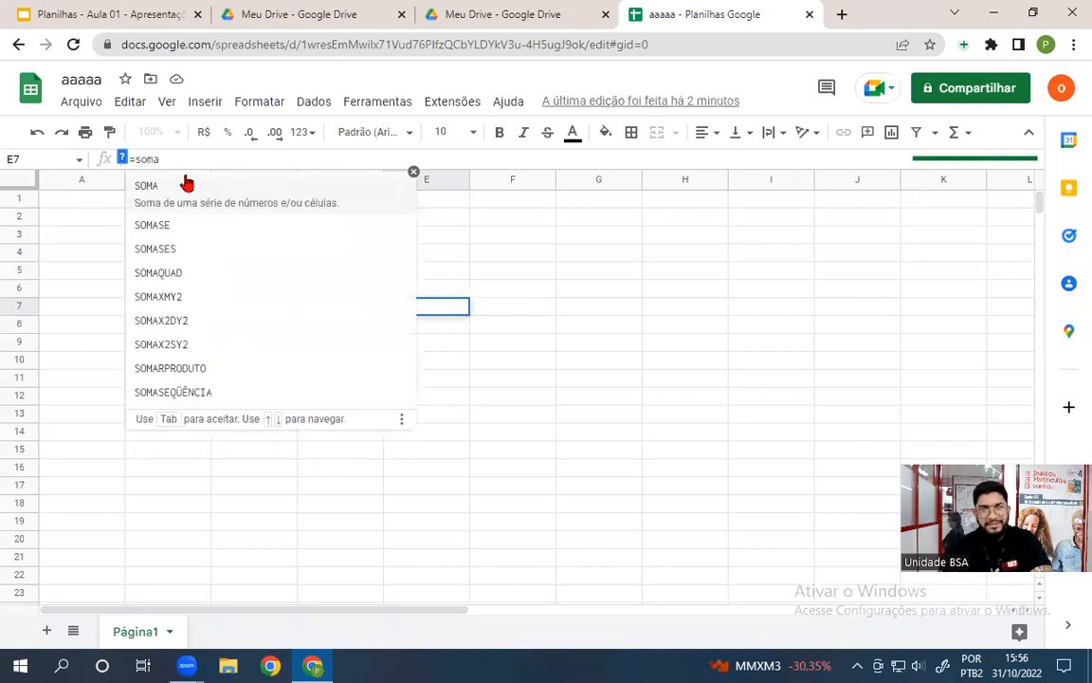
click(187, 183)
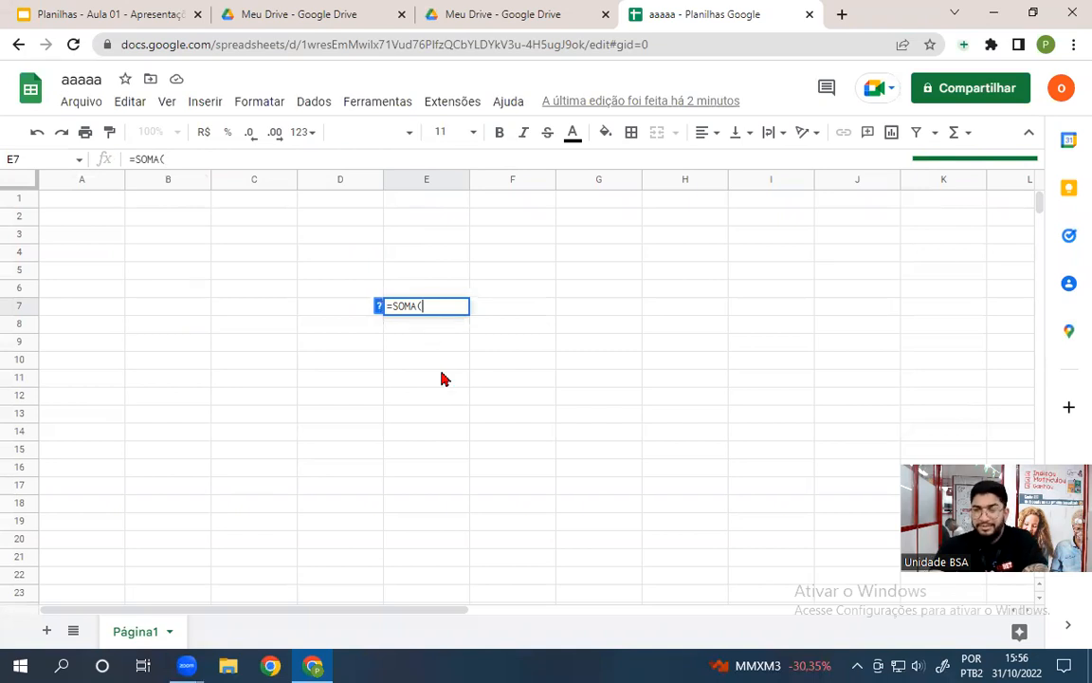
key(BackSpace)
key(BackSpace)
key(BackSpace)
key(BackSpace)
key(BackSpace)
key(BackSpace)
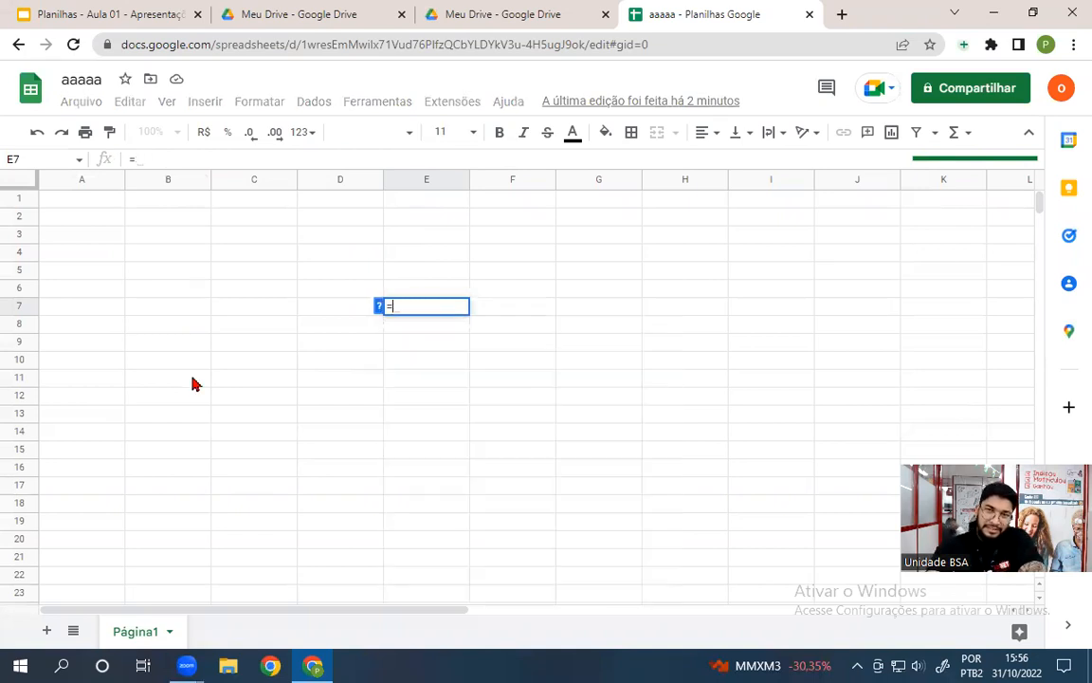
Select several cells one after another, finishing with G8, and examine their references in the cell name box.
click(406, 373)
click(83, 307)
click(597, 377)
click(428, 430)
click(256, 342)
click(597, 324)
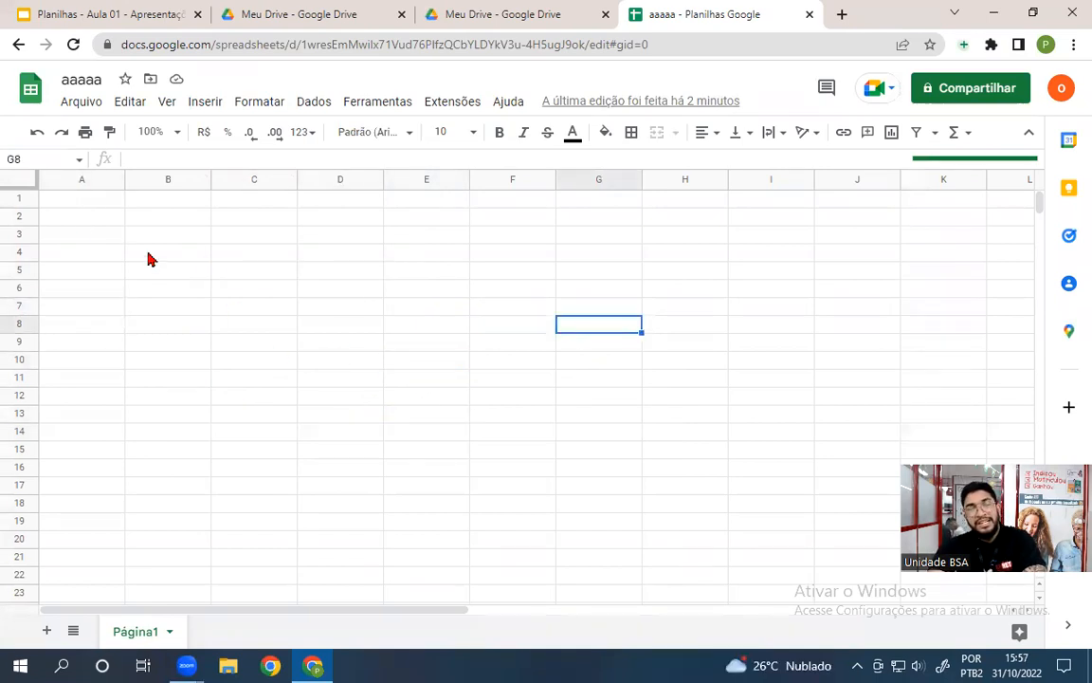
click(30, 159)
click(79, 162)
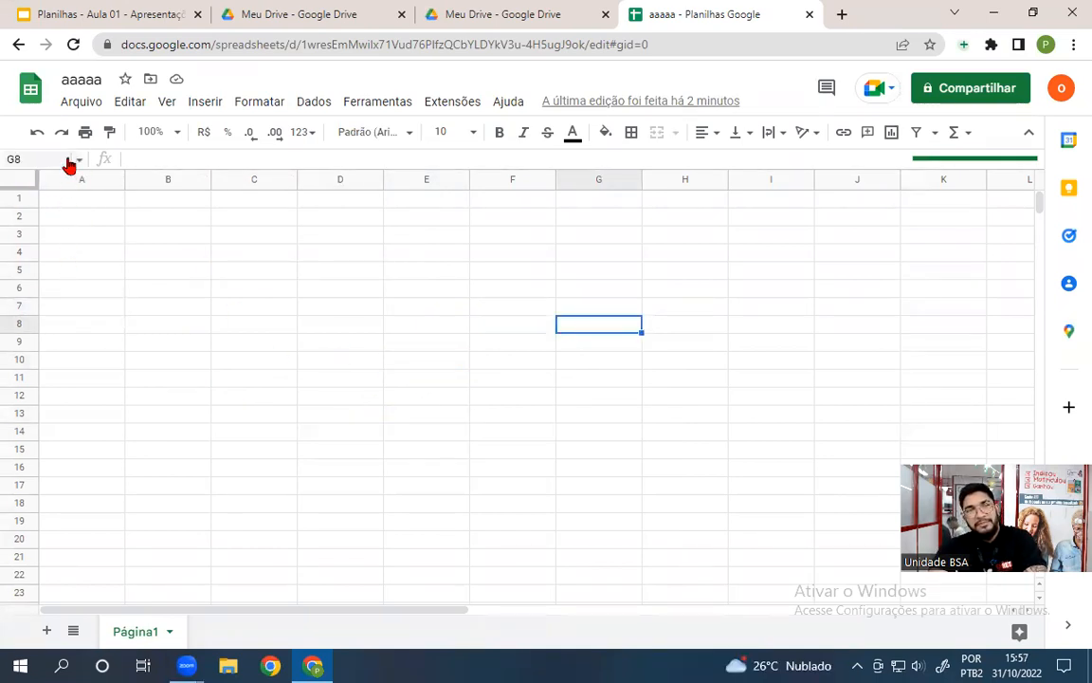
click(587, 333)
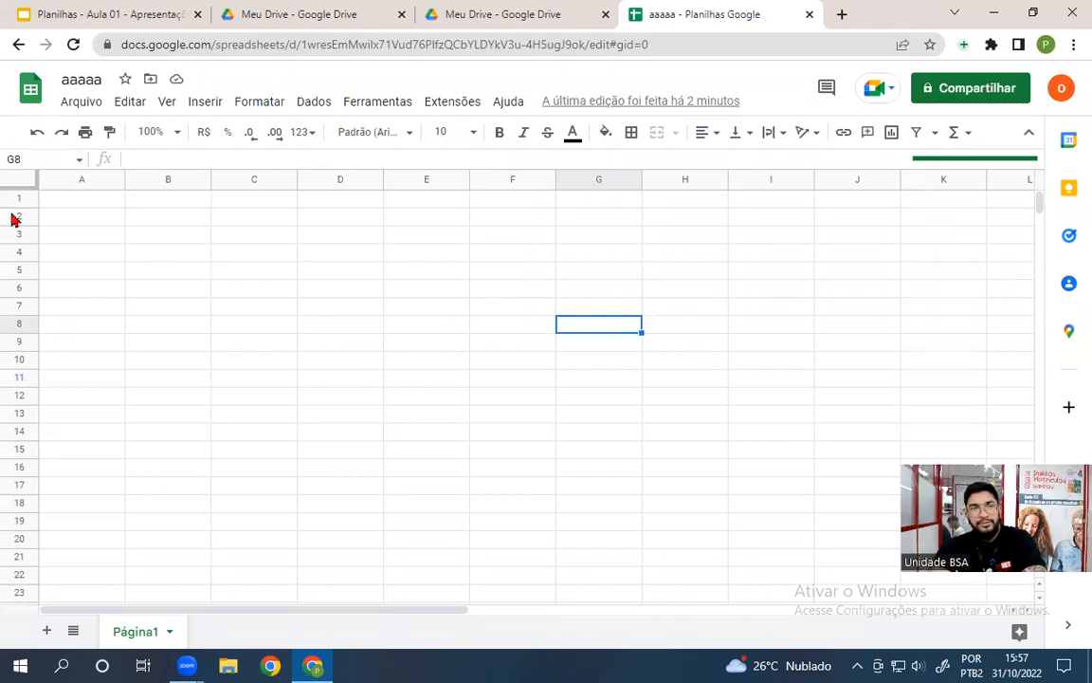
Jump to cell H10 by entering its reference in the cell name box.
click(11, 157)
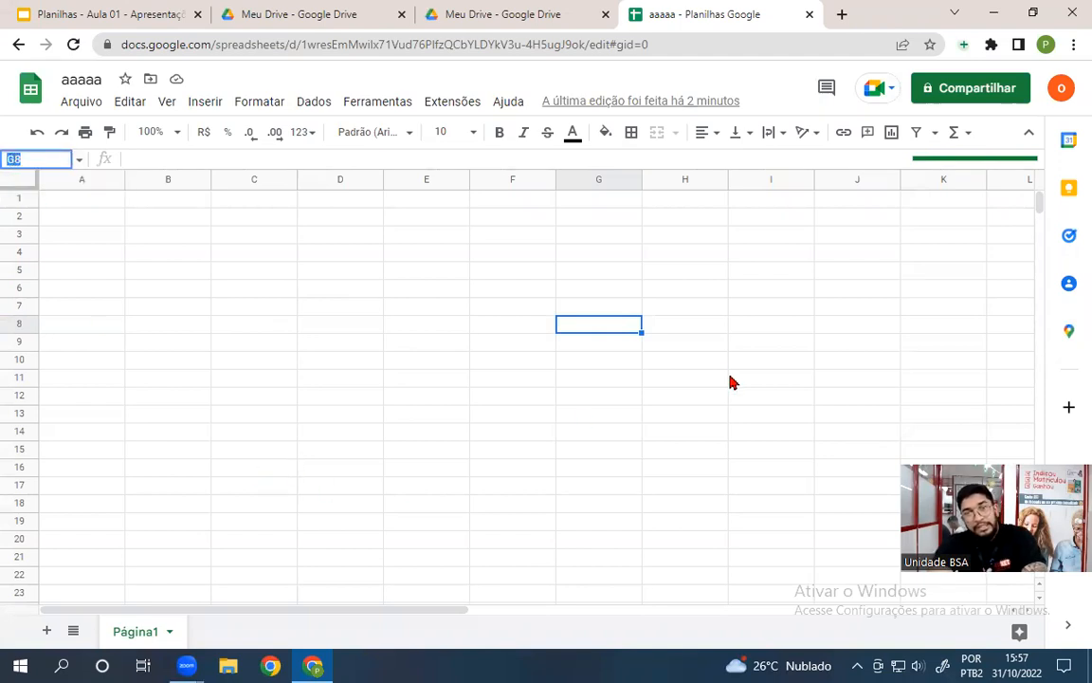
text(H10)
key(Return)
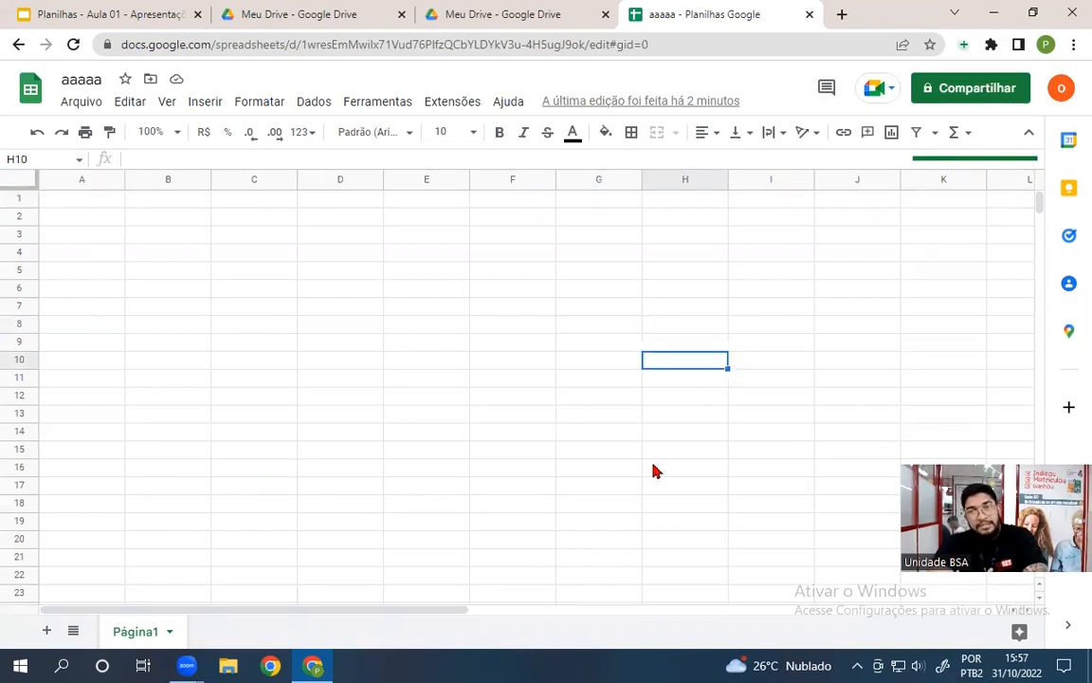
Highlight the cell name box, column C and row 3 in turn to review these interface parts.
click(13, 159)
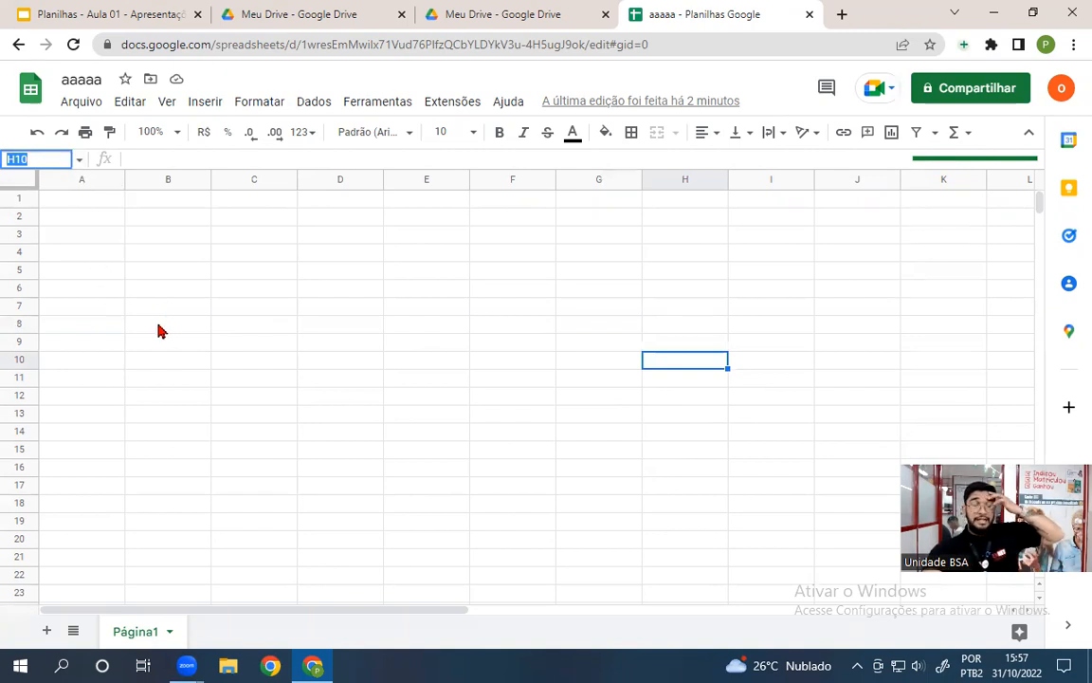
click(228, 179)
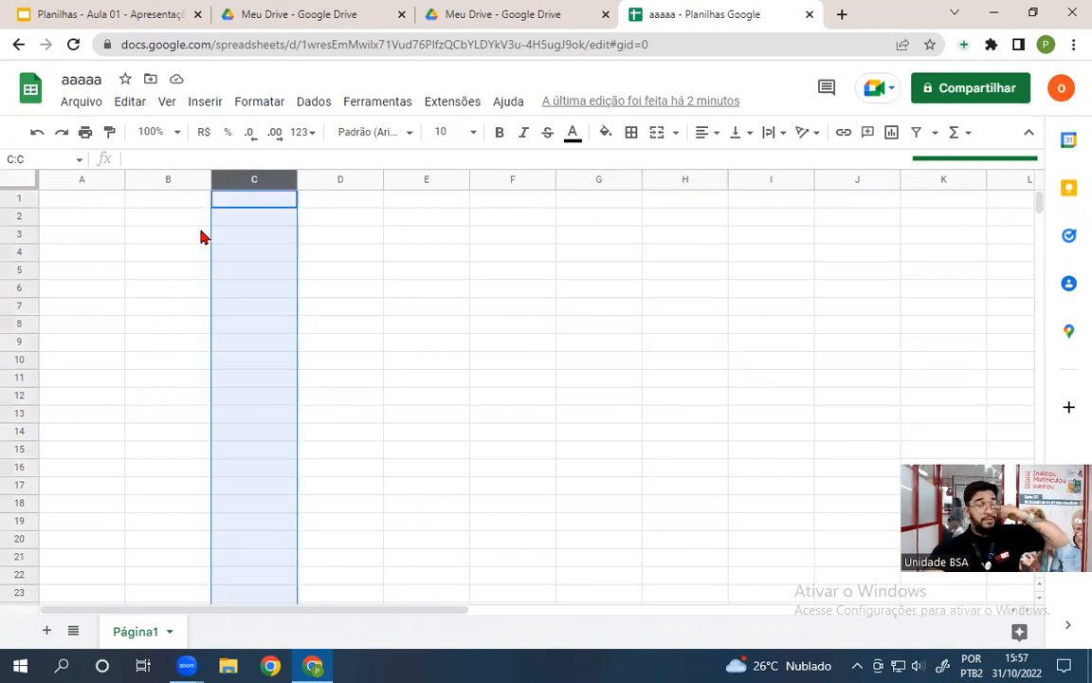
click(19, 233)
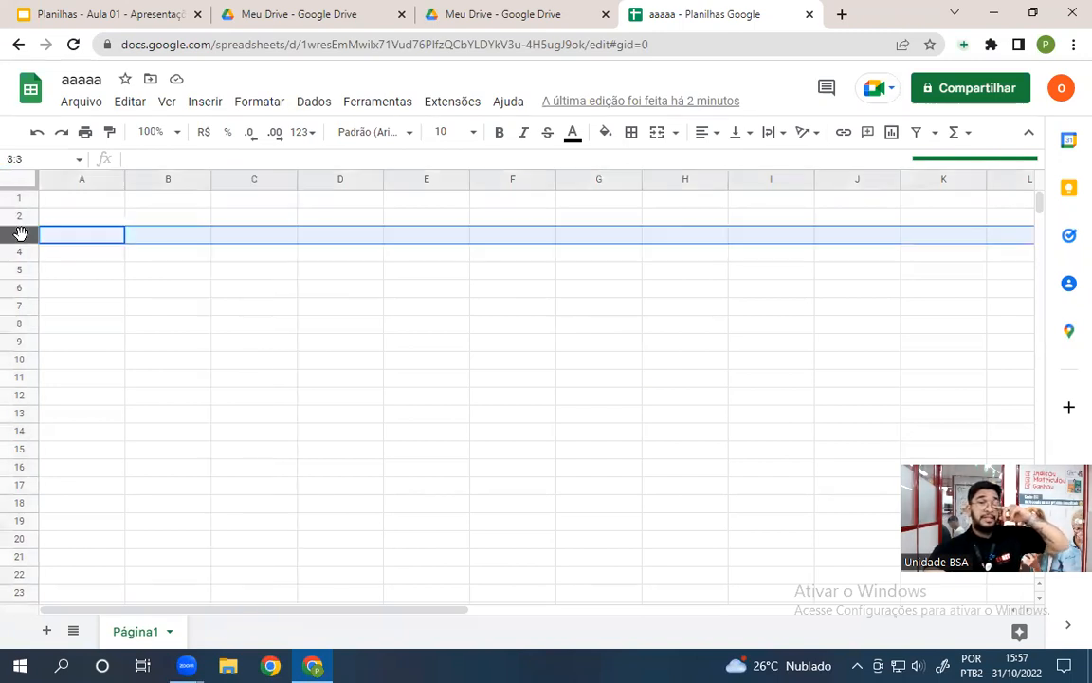
Go to the Planilhas - Aula 01 presentation and examine slide 13 on page names and adding pages.
click(59, 17)
click(68, 486)
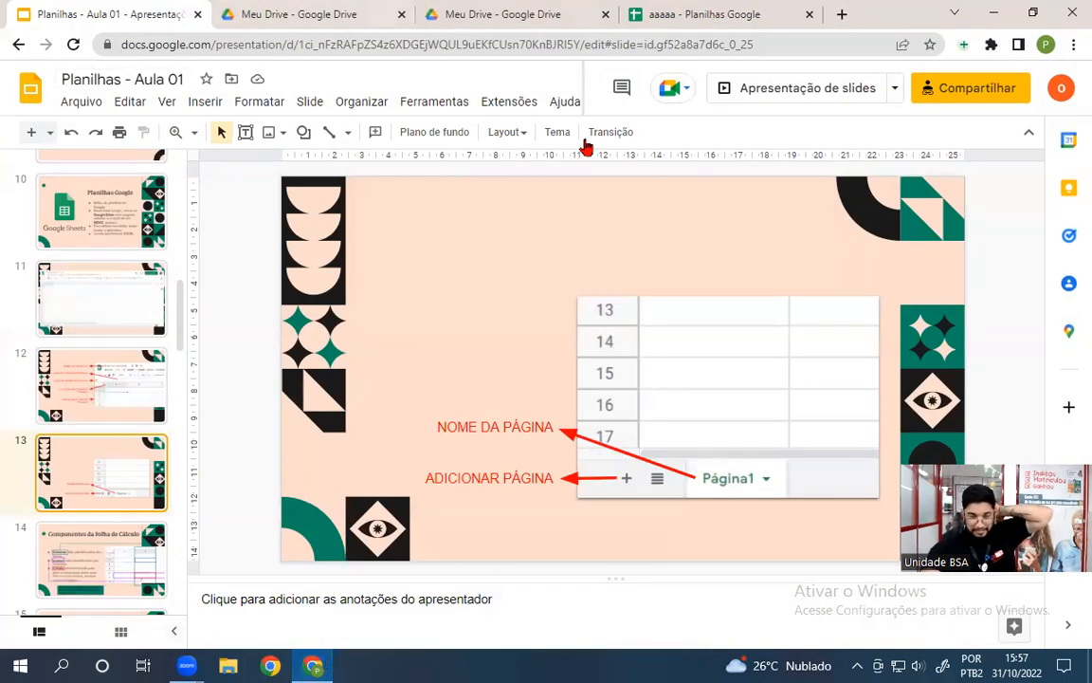
Return to the aaaaa spreadsheet and rename the sheet Página1 as aaaaaa.
click(704, 15)
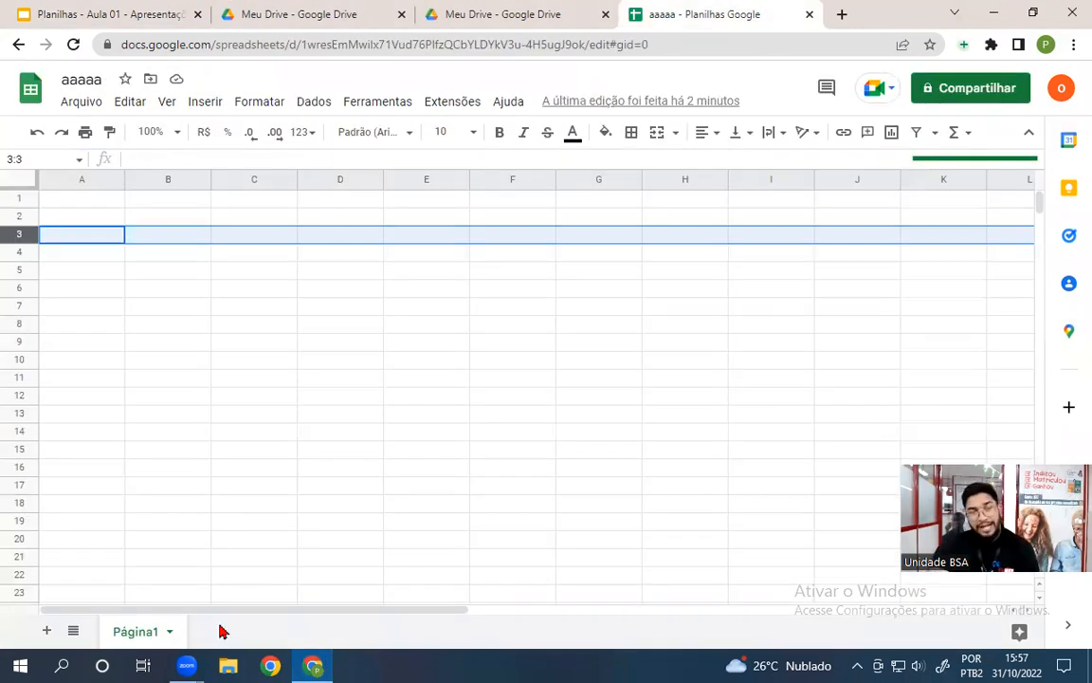
click(168, 632)
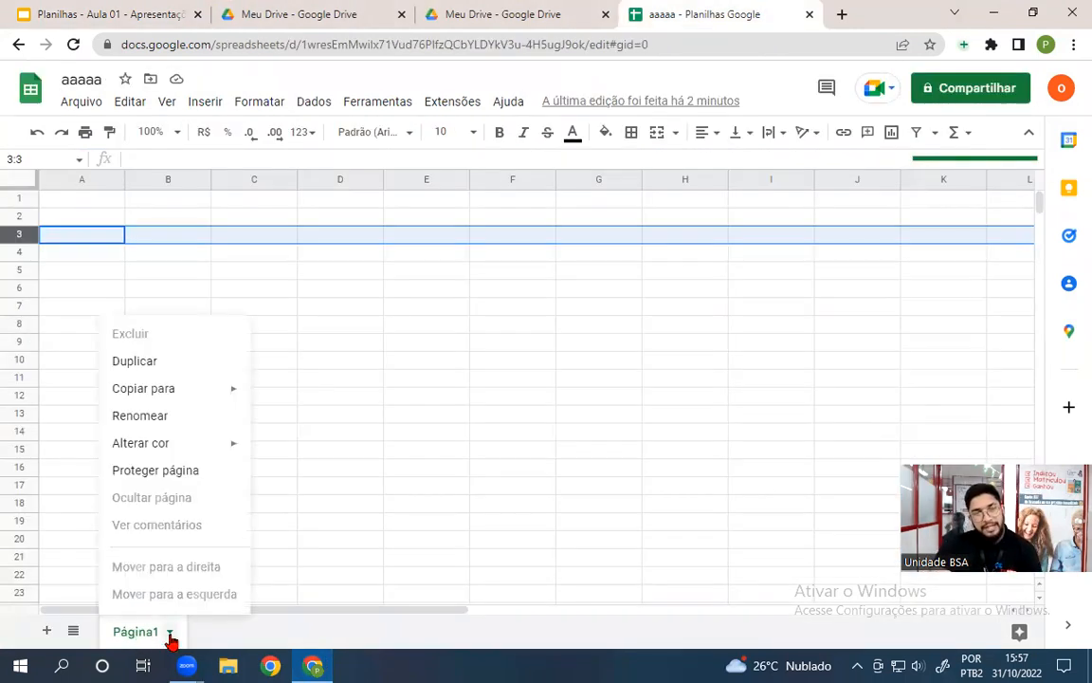
click(140, 416)
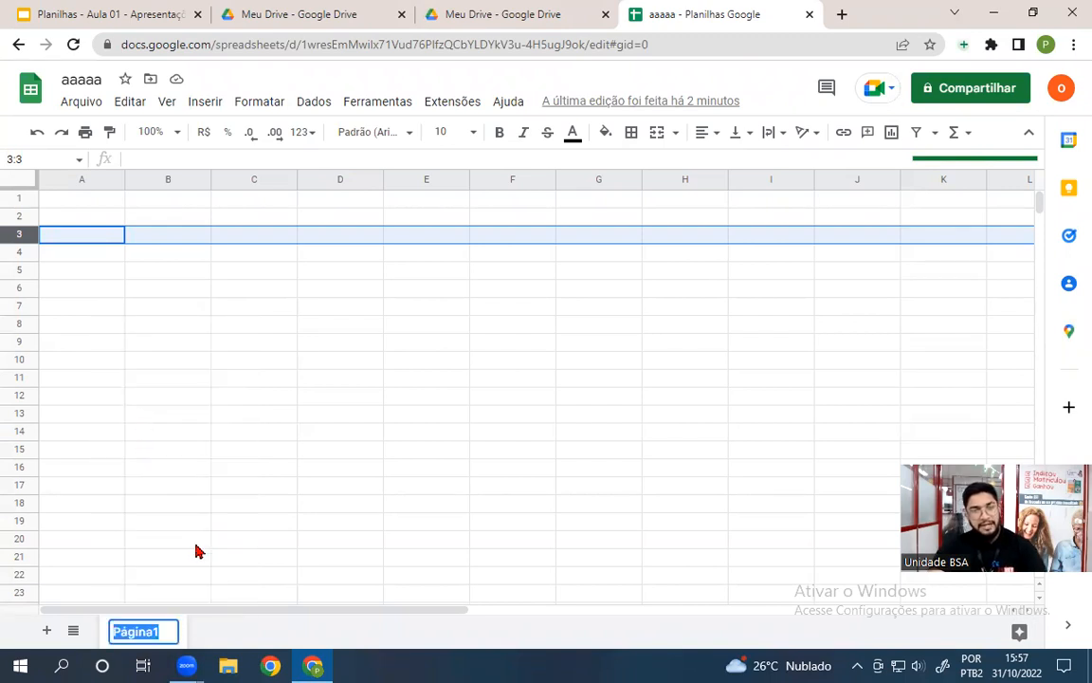
text(aaaaaa)
key(Return)
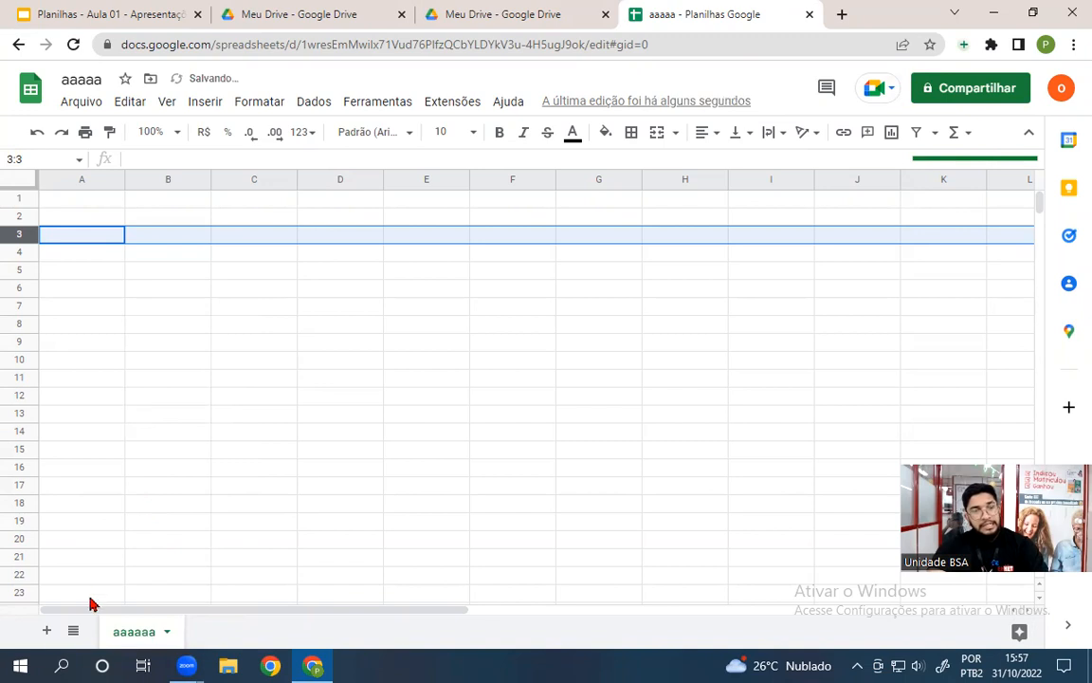
Add a second sheet to the spreadsheet and rename it as bbbbbbb.
click(47, 631)
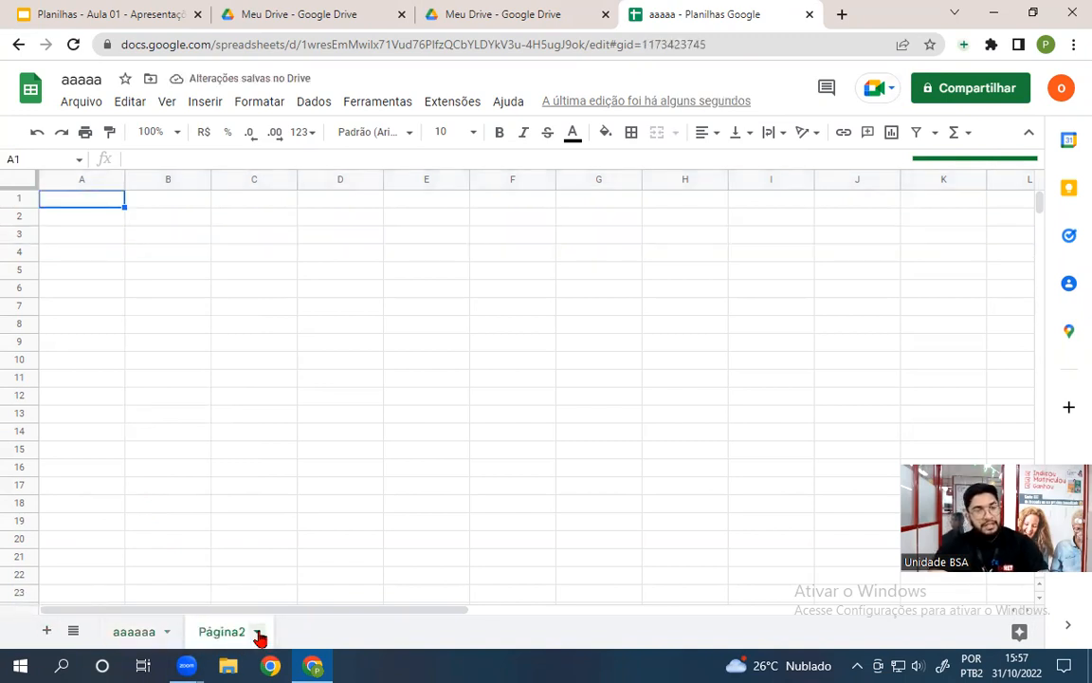
click(257, 635)
click(236, 421)
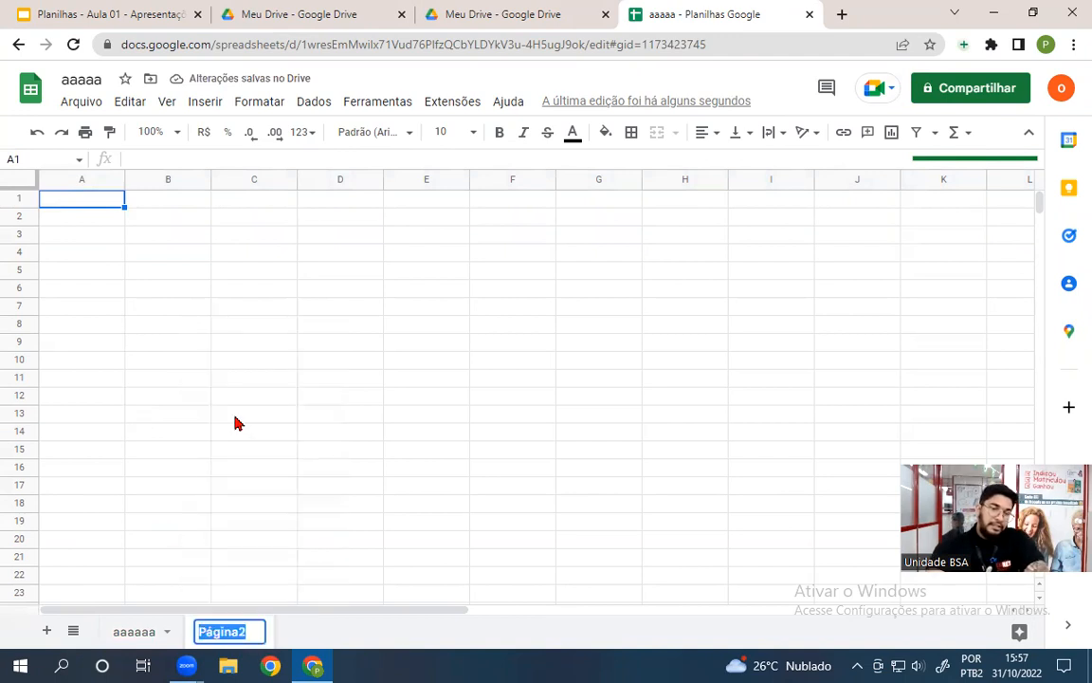
text(bbbbbbb)
key(Return)
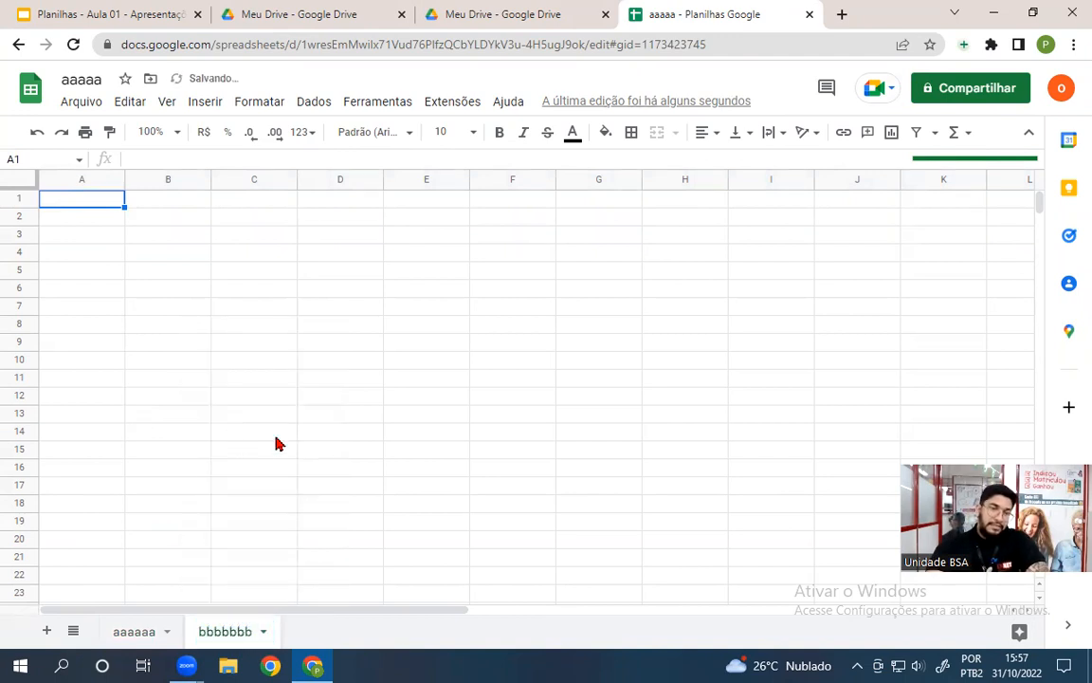
Switch between sheets aaaaaa and bbbbbbb using the list of all sheets, finishing on aaaaaa.
click(72, 631)
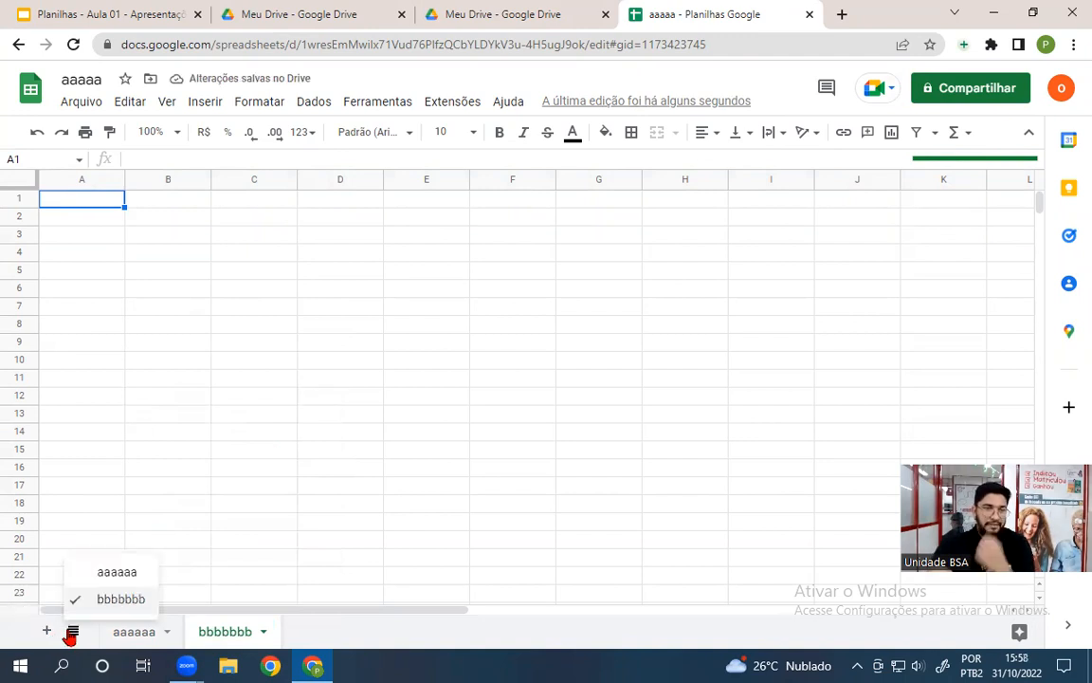
click(104, 573)
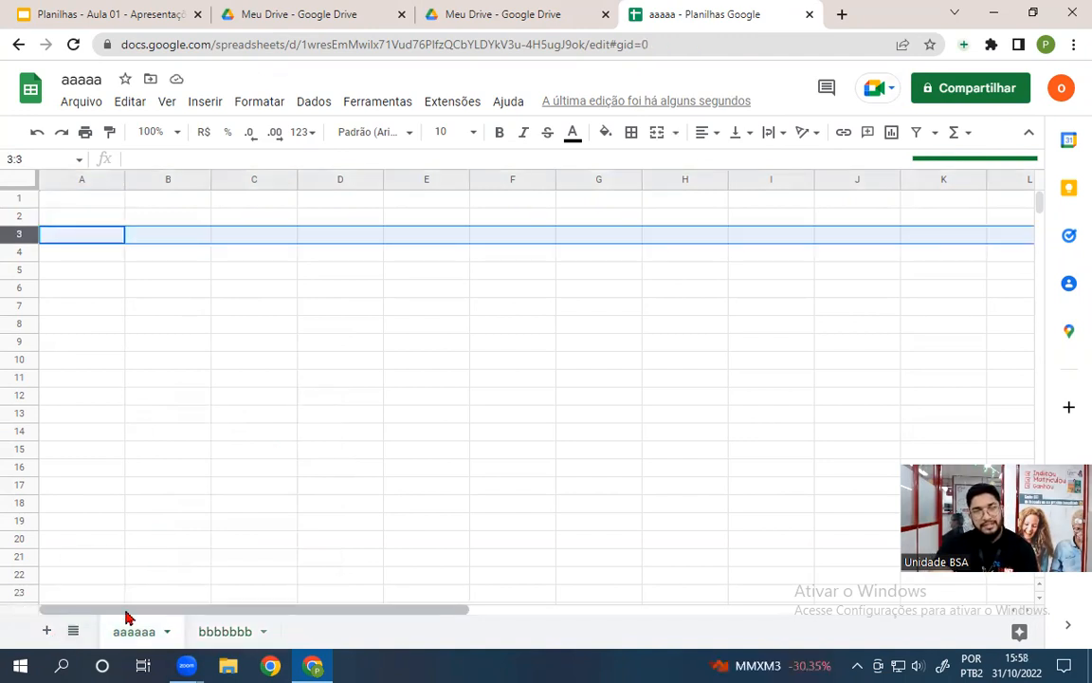
click(72, 631)
click(106, 596)
click(72, 631)
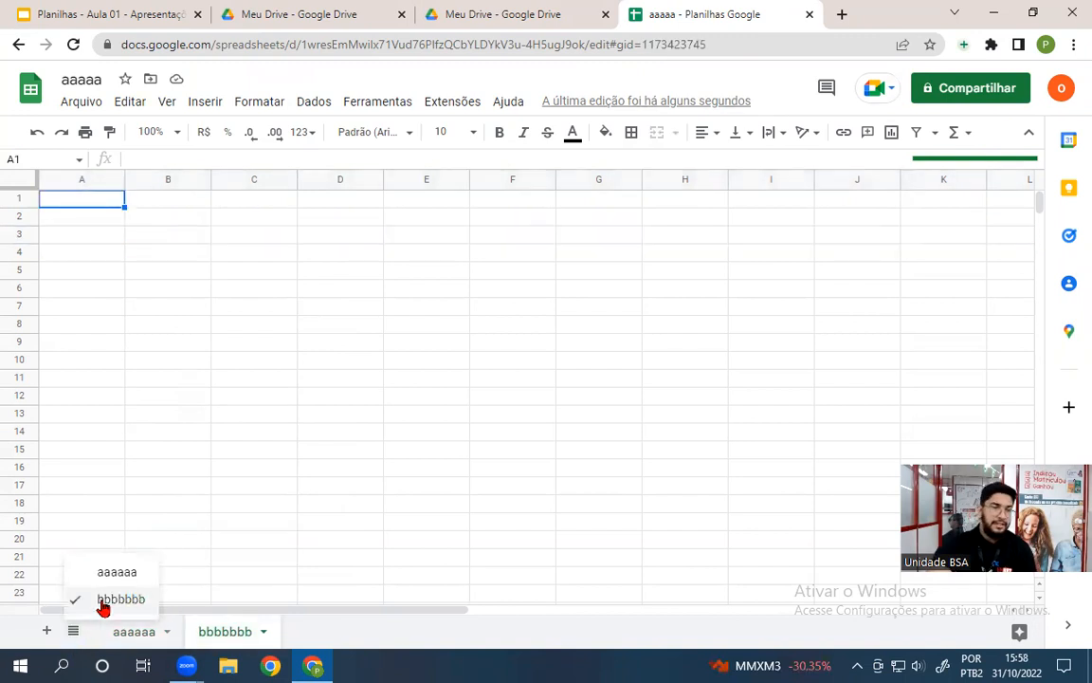
click(106, 573)
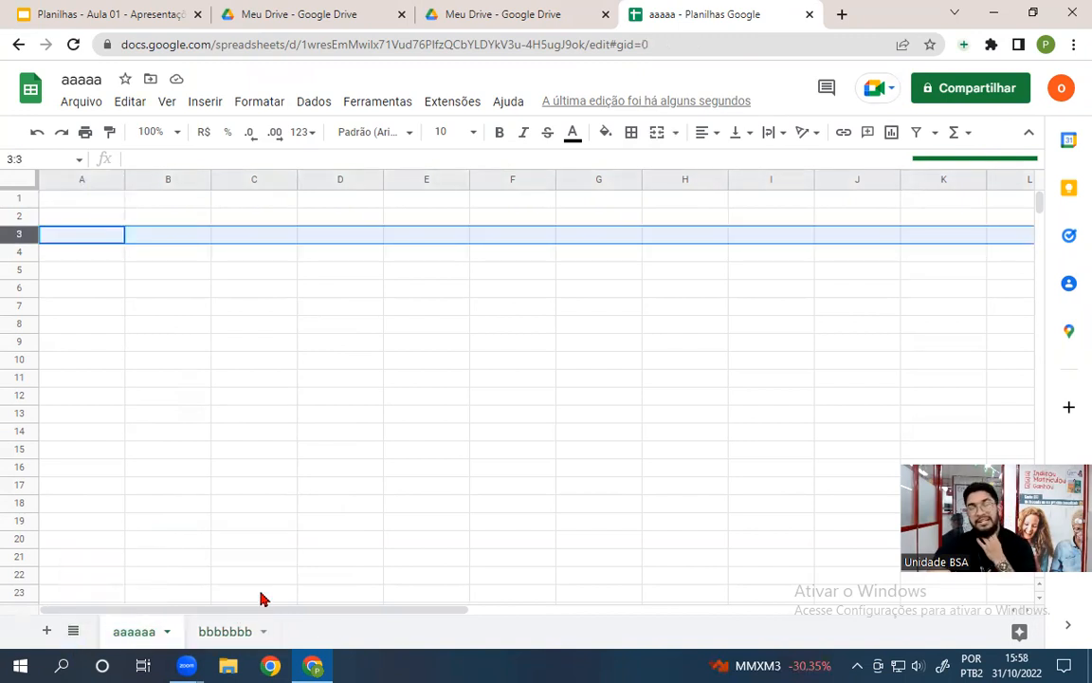
Select cell C12, a few other cells and the range B3:G13 on sheet aaaaaa, finishing with cell D21.
click(244, 393)
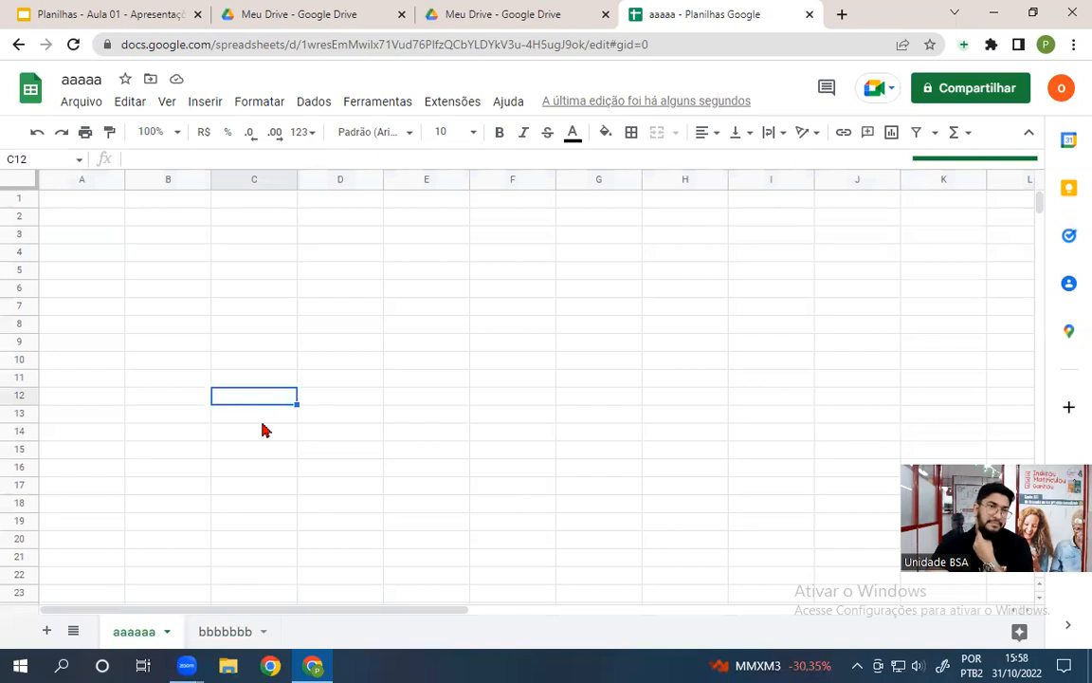
click(54, 270)
click(417, 249)
drag(194, 235, 572, 439)
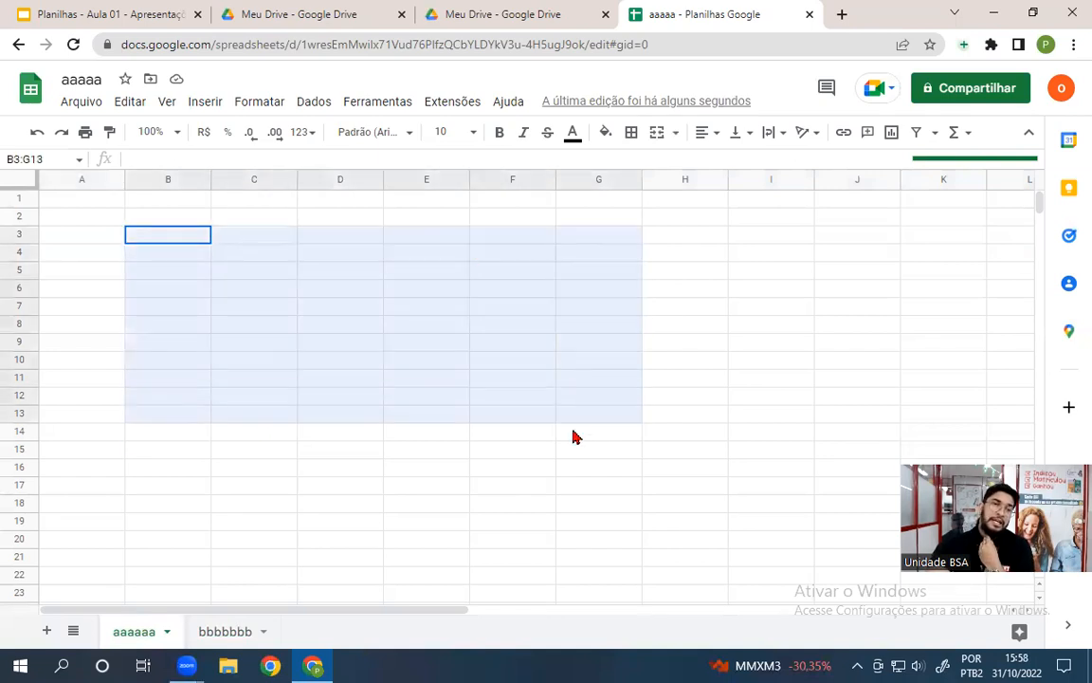
click(377, 558)
Alternate directly between the bbbbbbb and aaaaaa sheets several times, finishing on aaaaaa.
click(224, 633)
click(147, 633)
click(216, 633)
click(131, 638)
click(217, 631)
click(129, 635)
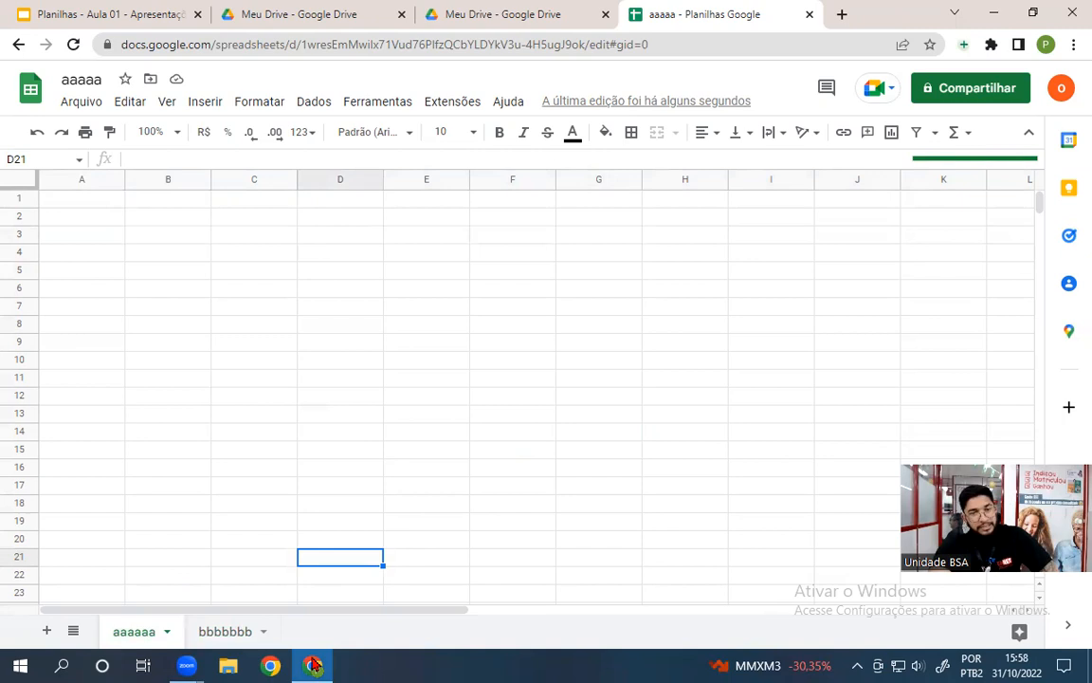
Go to slide 14, Componentes da Folha de Cálculo, in the Planilhas - Aula 01 presentation and present it full screen.
click(104, 14)
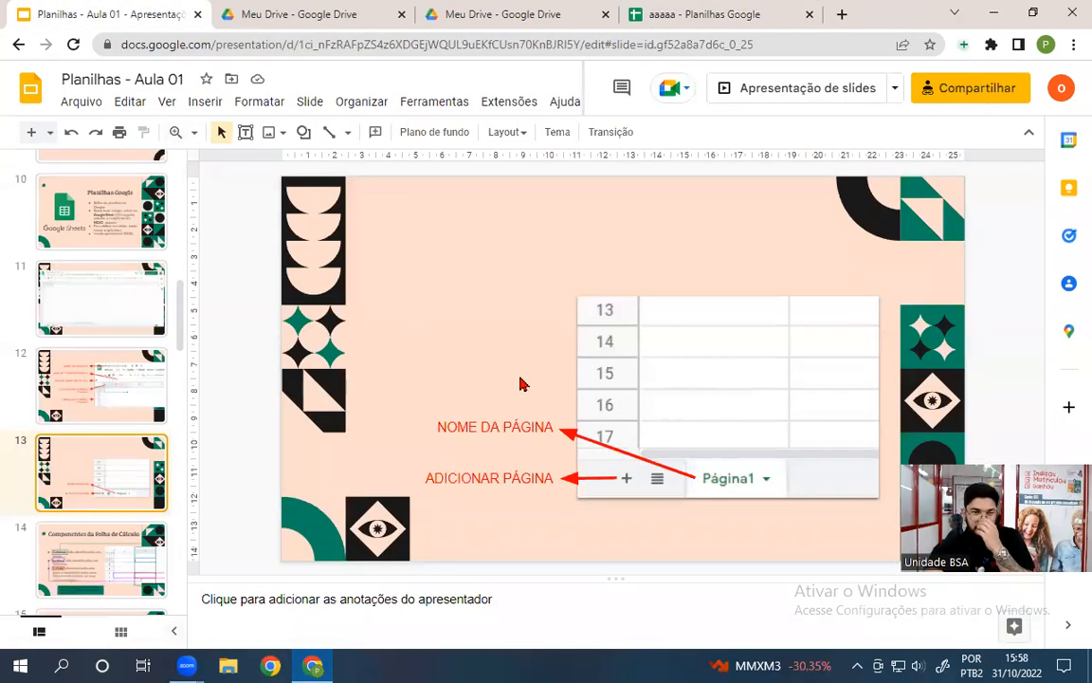
scroll(71, 375, down, 3)
click(85, 304)
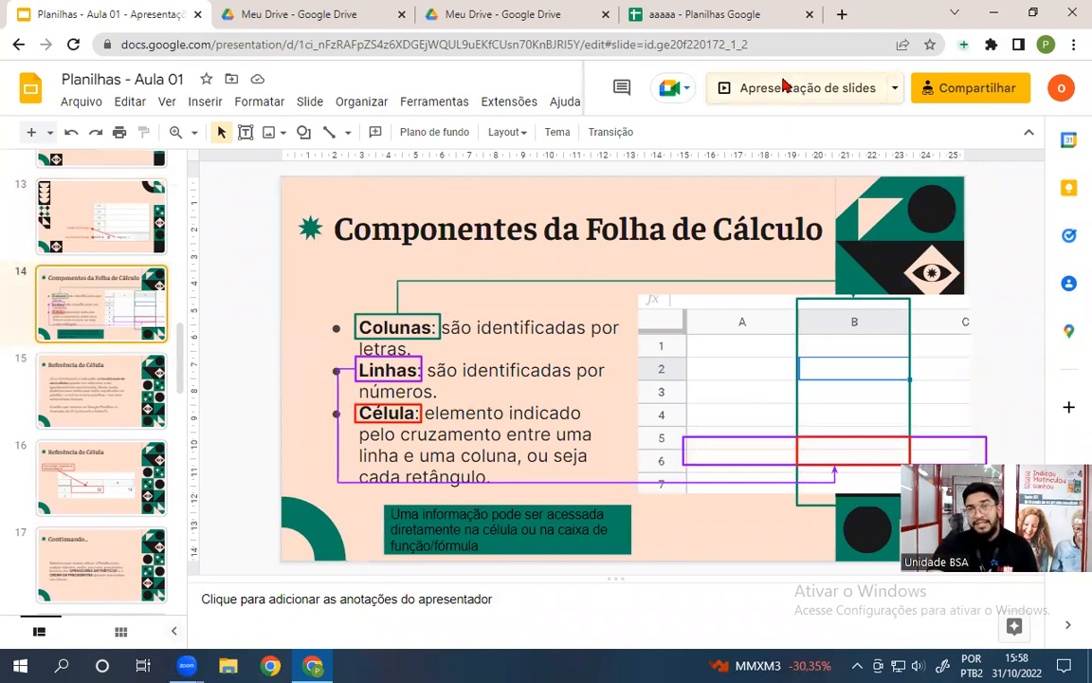
click(720, 87)
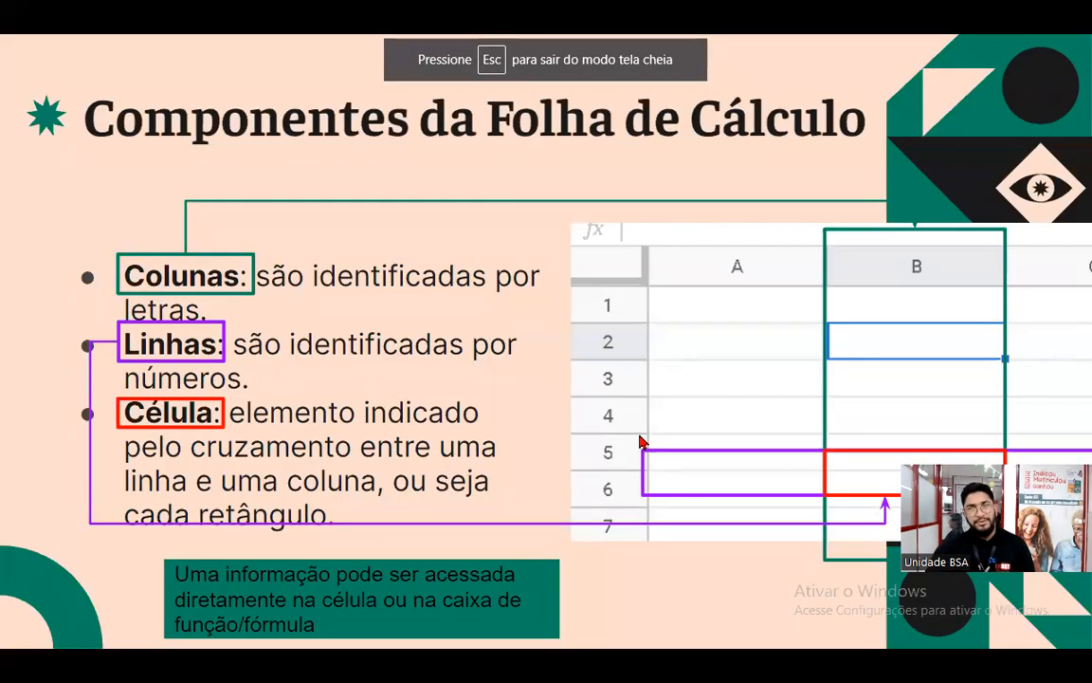
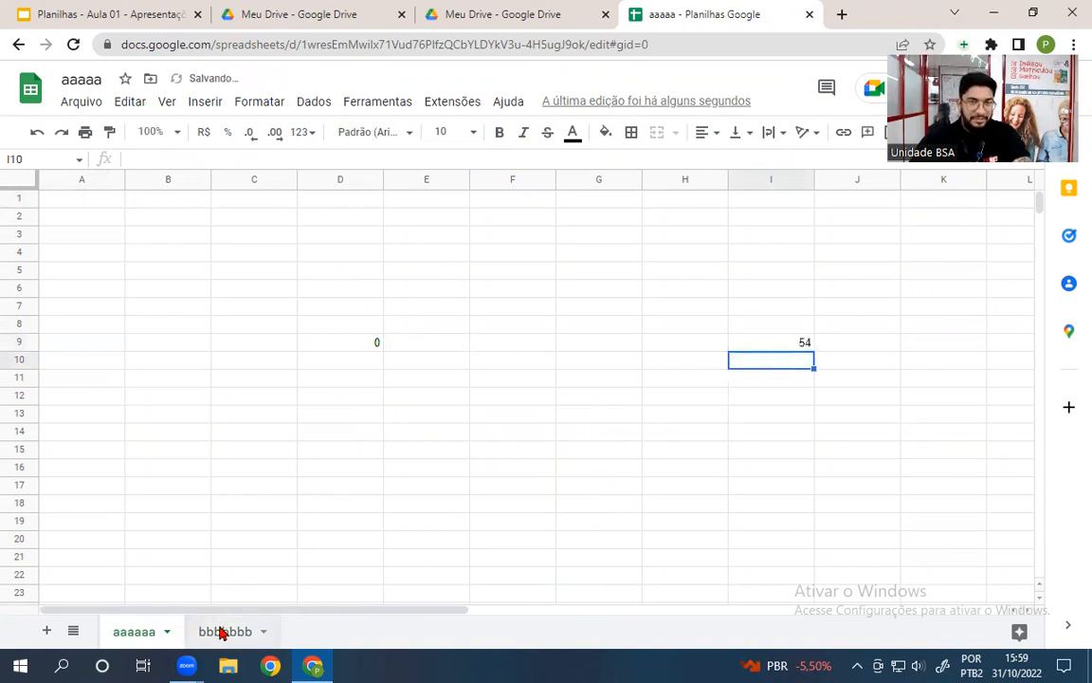
Check the SOMA formula in cell D9 and enter 546 in cell E9 on sheet aaaaaa.
double_click(355, 349)
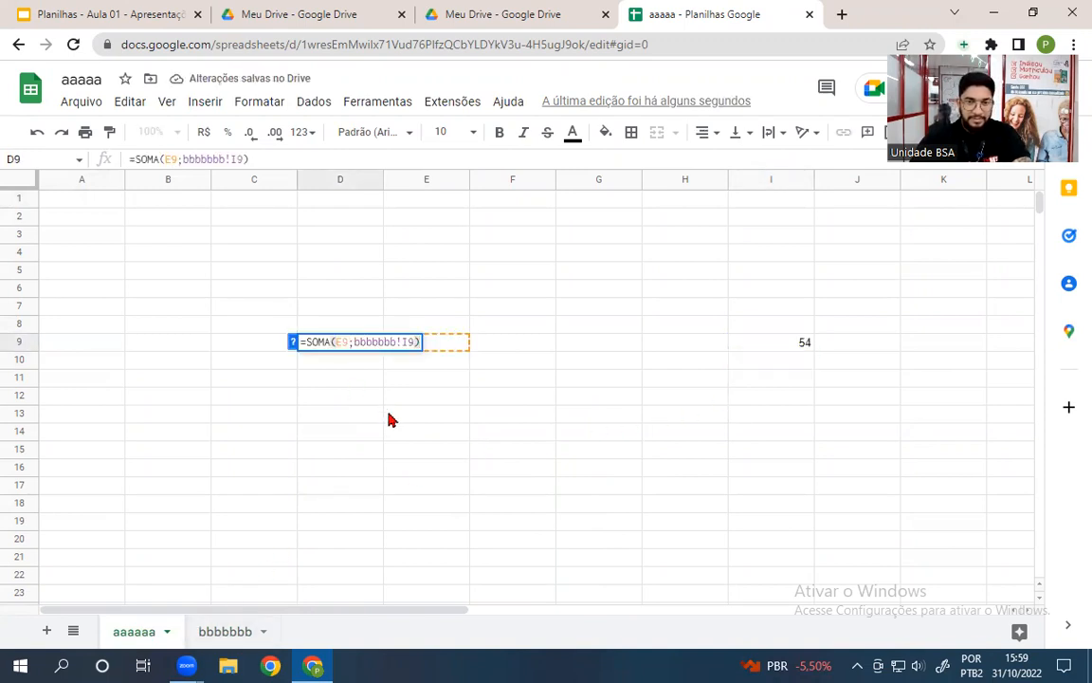
key(Tab)
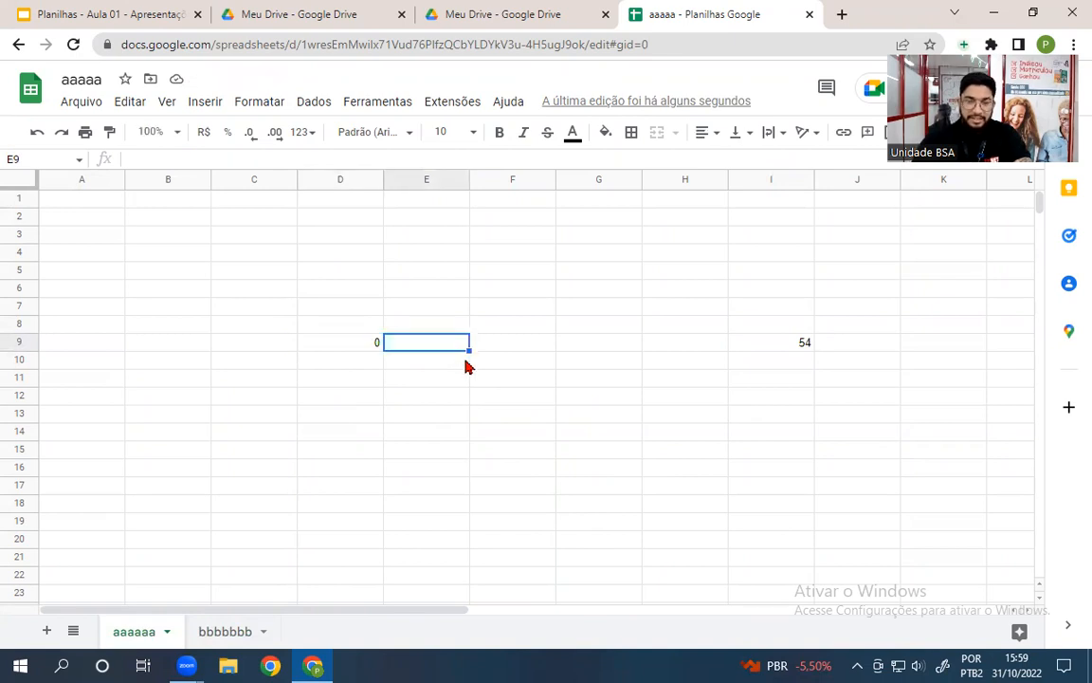
text(546)
key(Return)
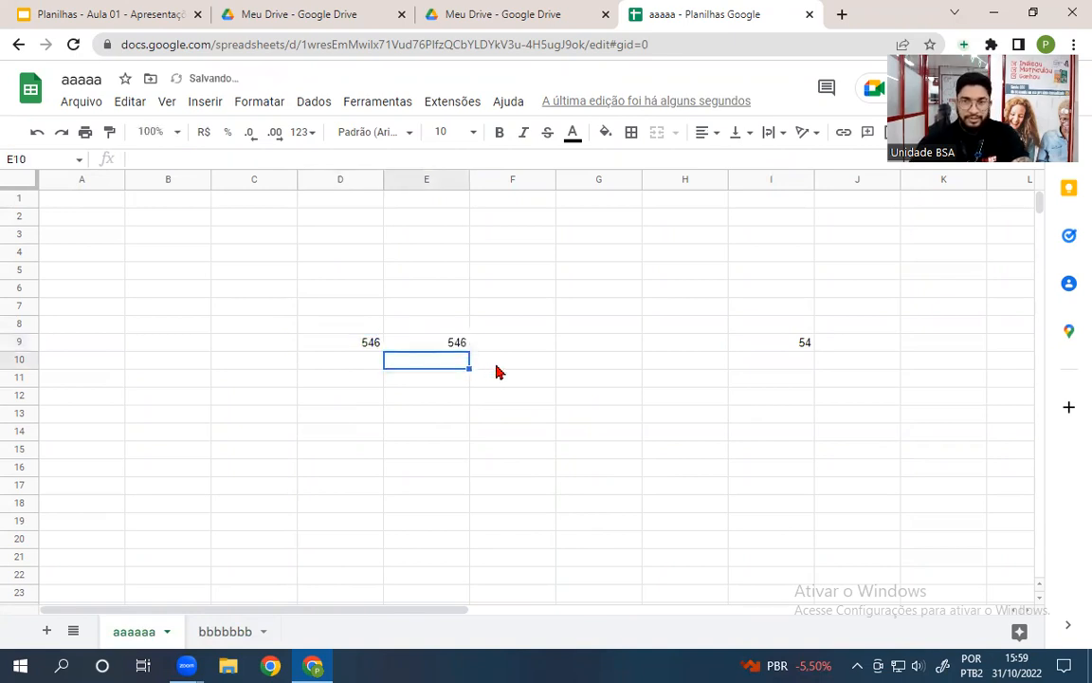
Enter 78 in cell I9 of sheet bbbbbbb.
click(235, 633)
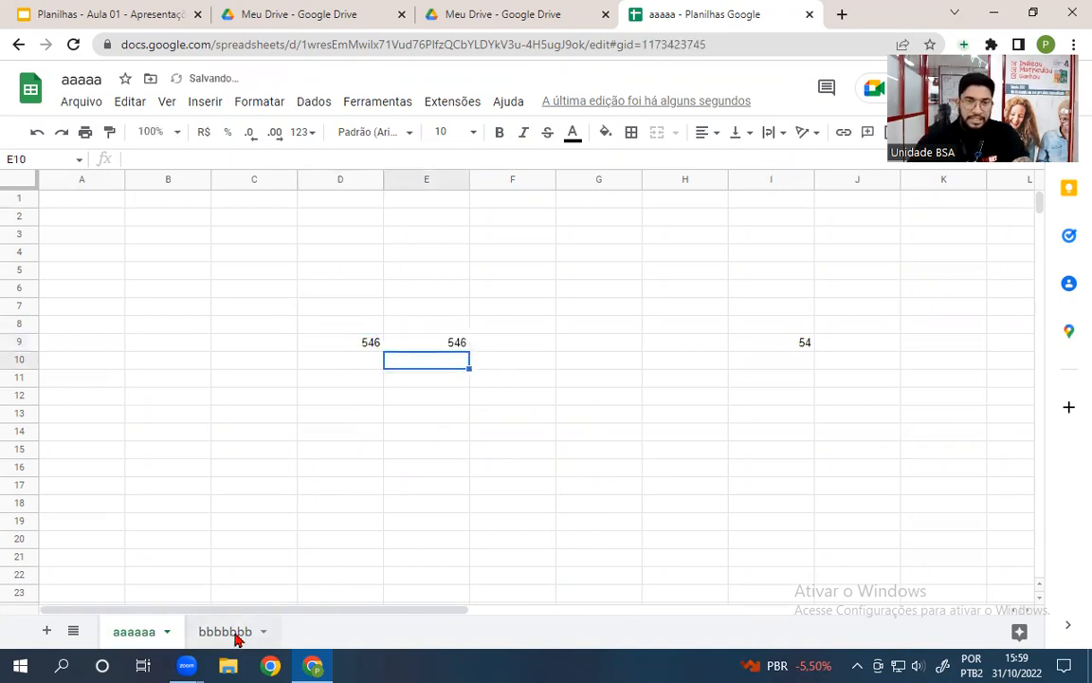
click(144, 634)
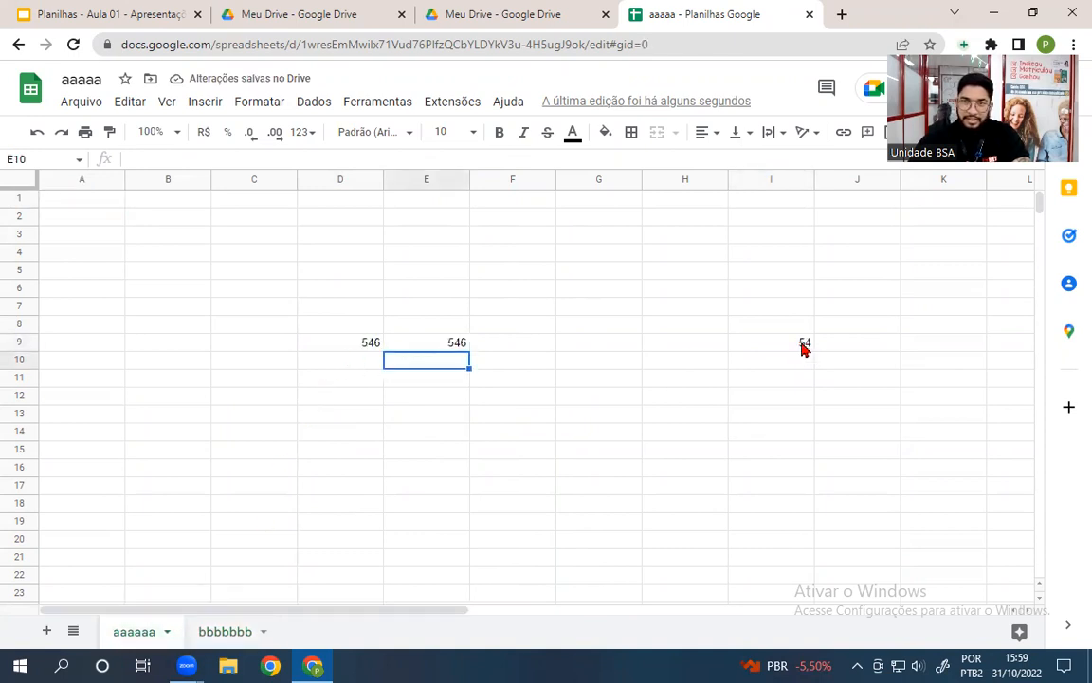
click(245, 630)
click(776, 349)
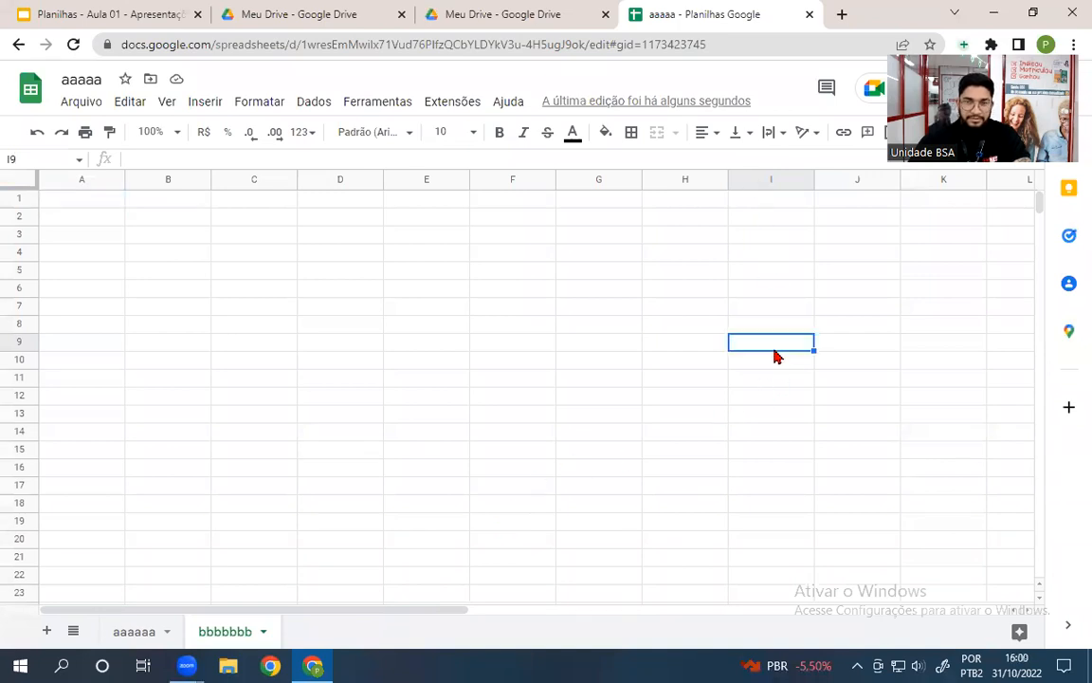
text(78)
key(Return)
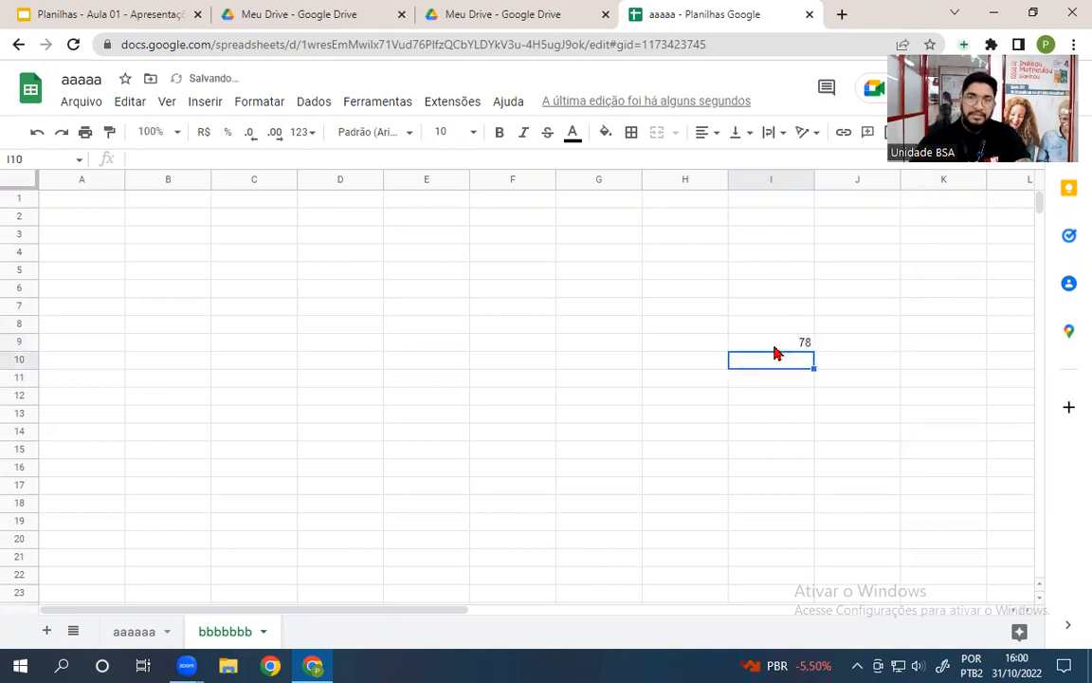
Return to sheet aaaaaa, check the formula in cell D9, and clear the value in cell I9.
click(134, 631)
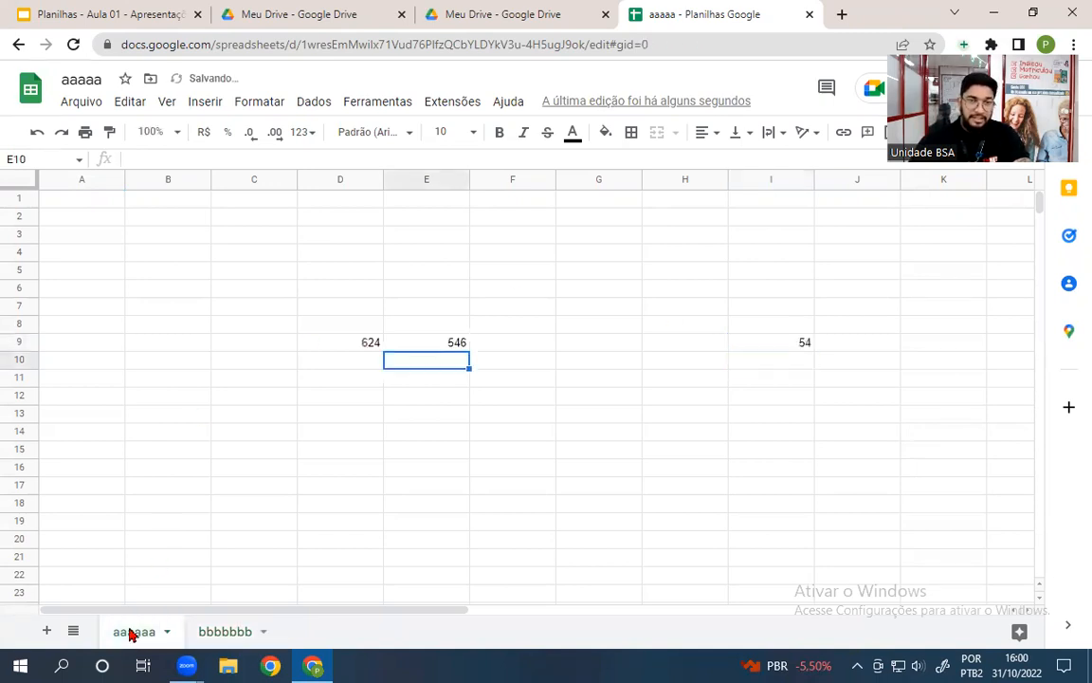
click(365, 343)
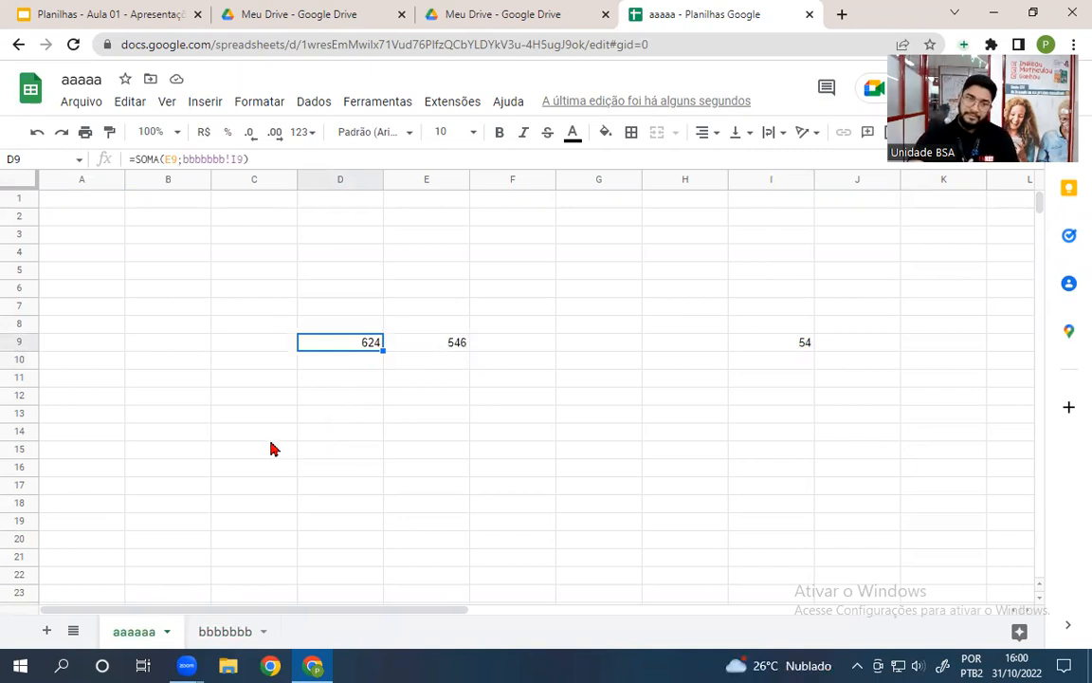
click(779, 348)
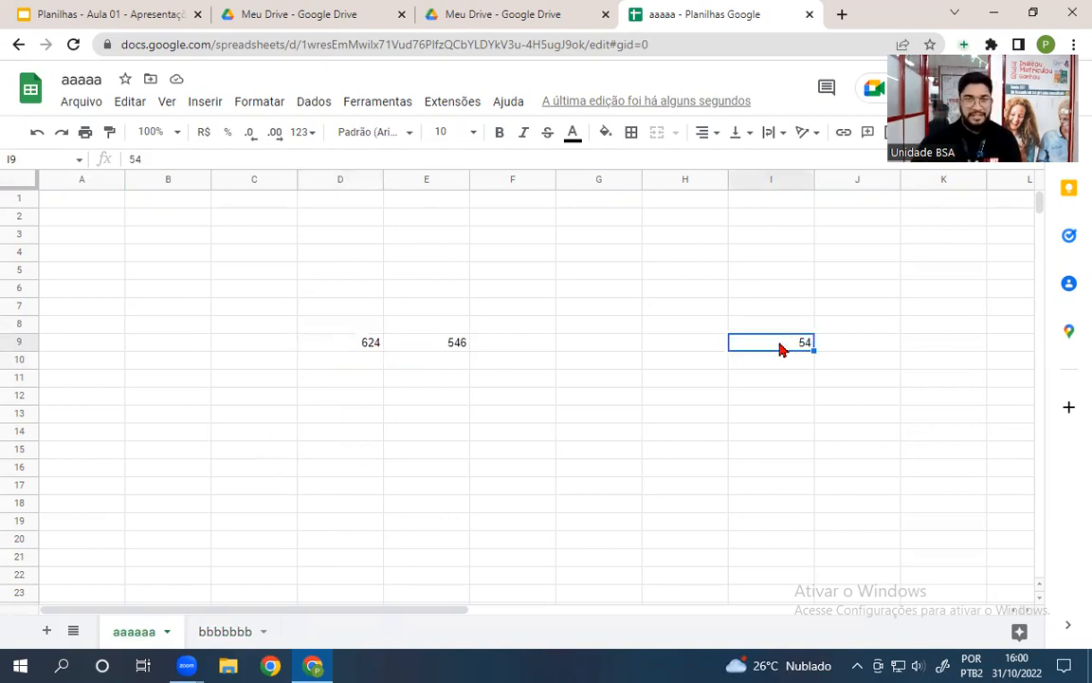
key(Delete)
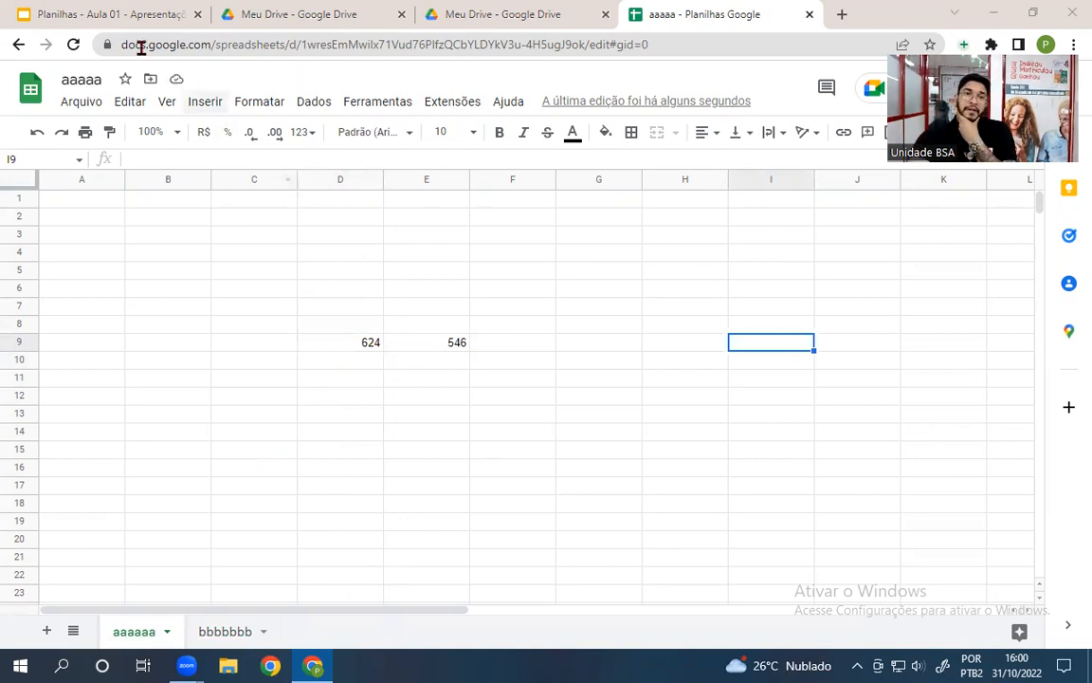
View slide 14 in the presentation, return to the spreadsheet, and select row 1, columns A to C in turn, and cells A1, B1 and C1.
click(87, 18)
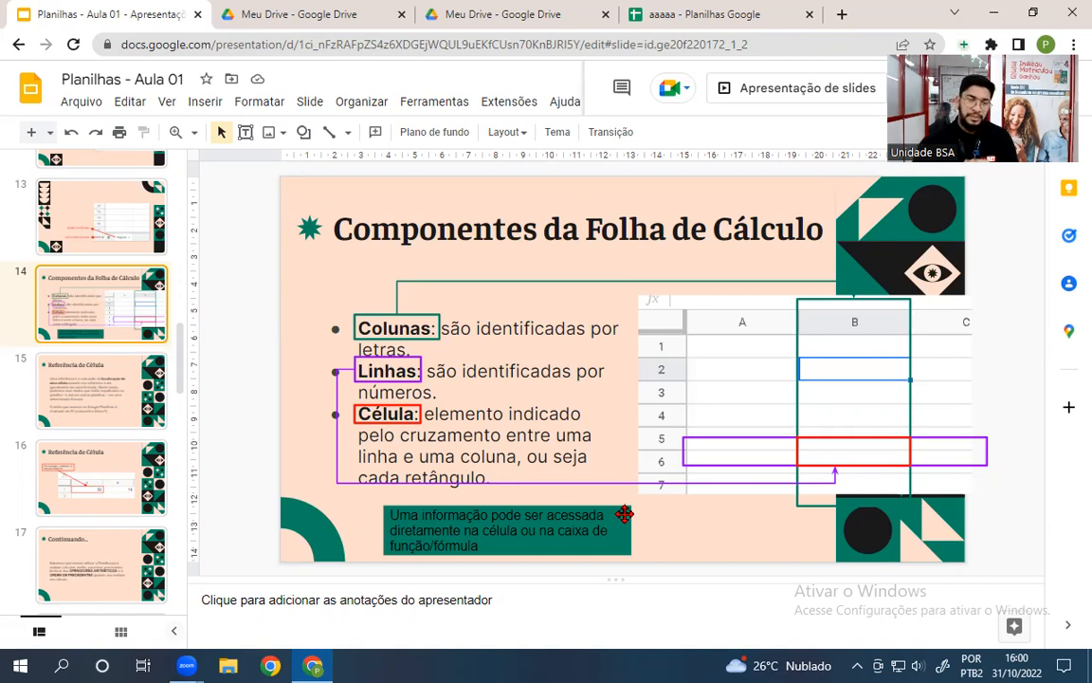
click(769, 26)
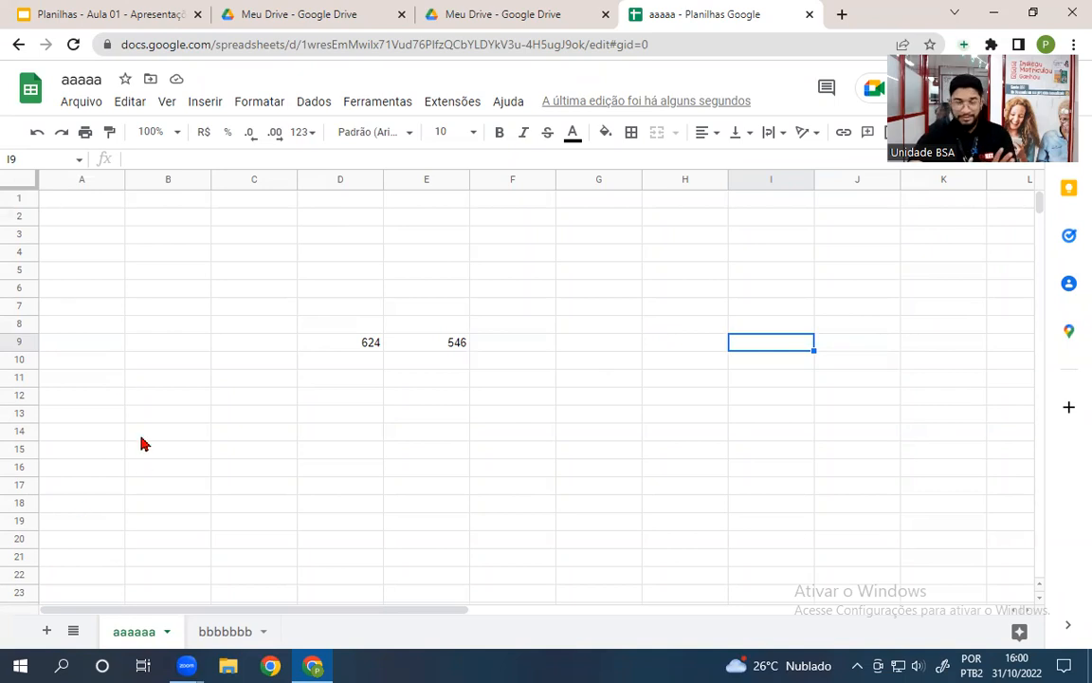
click(19, 198)
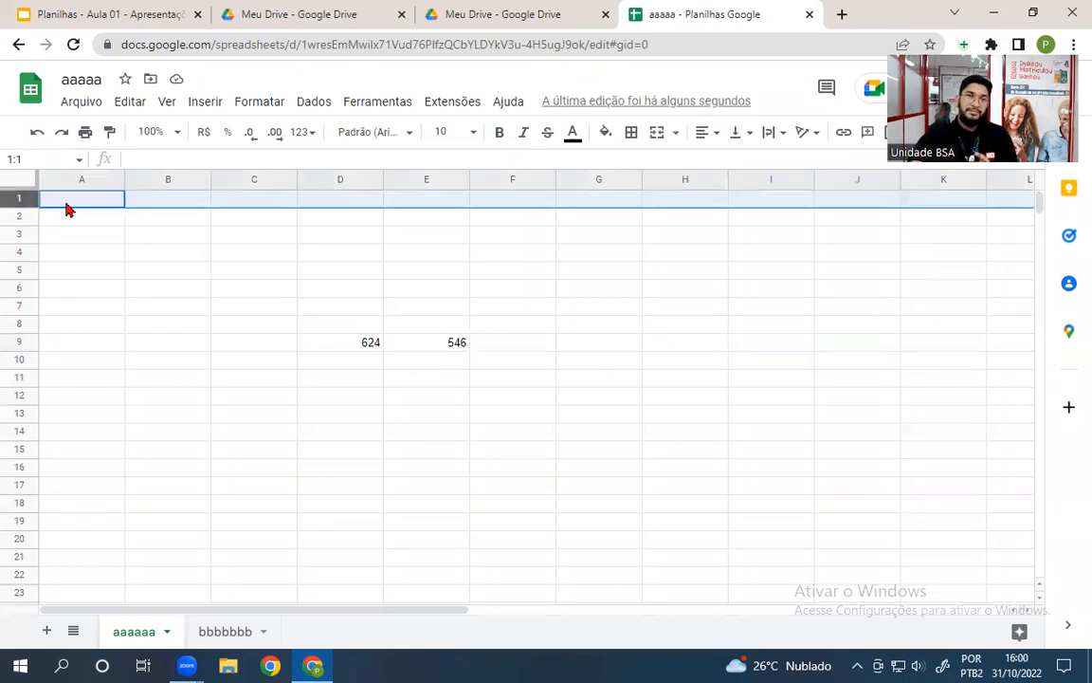
click(64, 181)
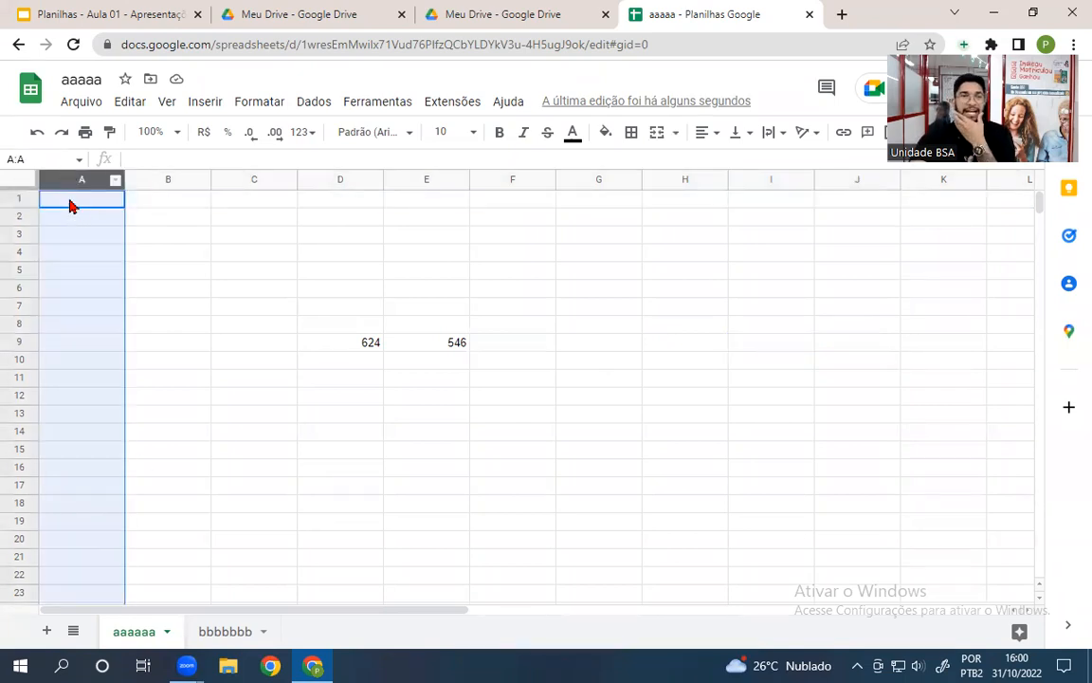
click(71, 206)
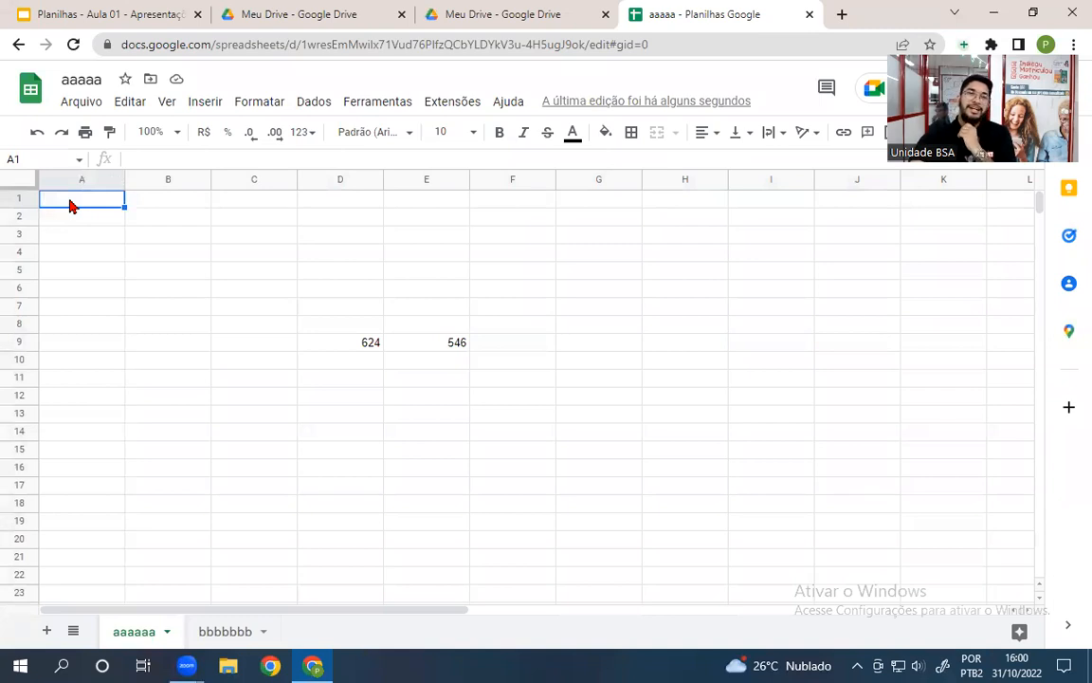
click(15, 198)
click(154, 179)
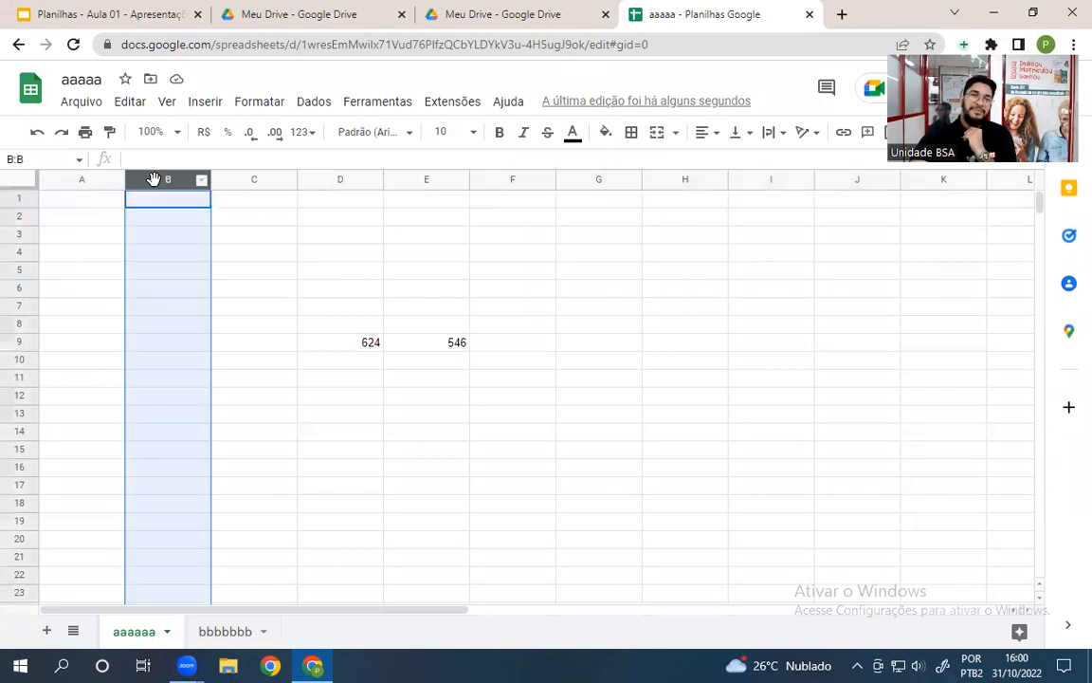
click(156, 201)
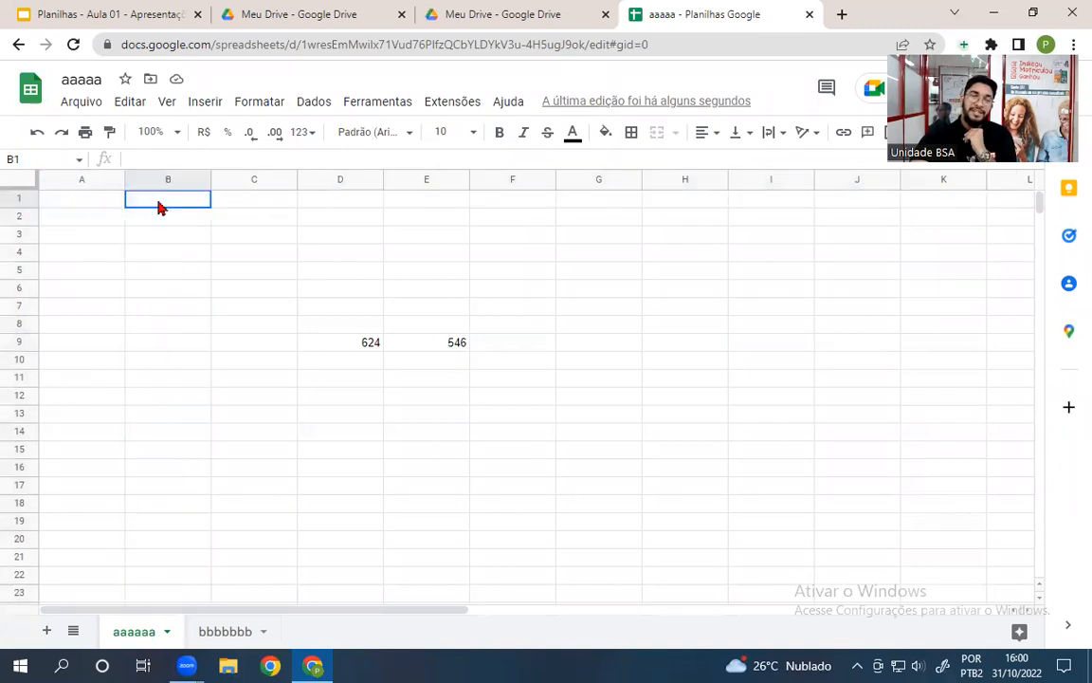
click(21, 201)
click(249, 179)
click(251, 201)
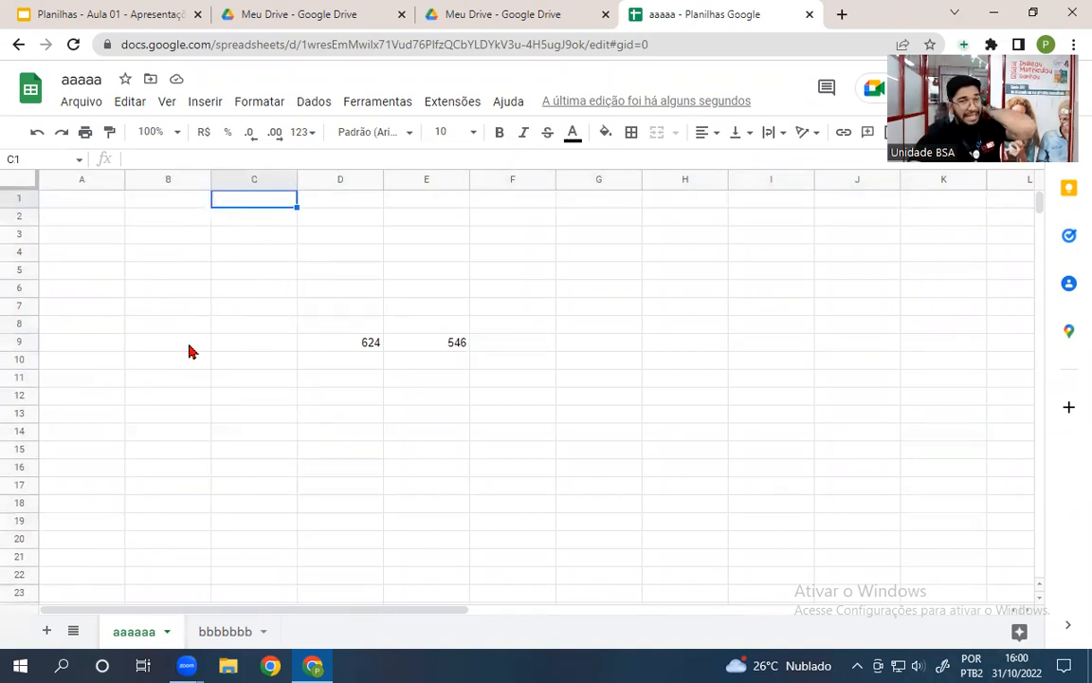
Select row 2, column A, and cell A2 where they cross.
click(19, 216)
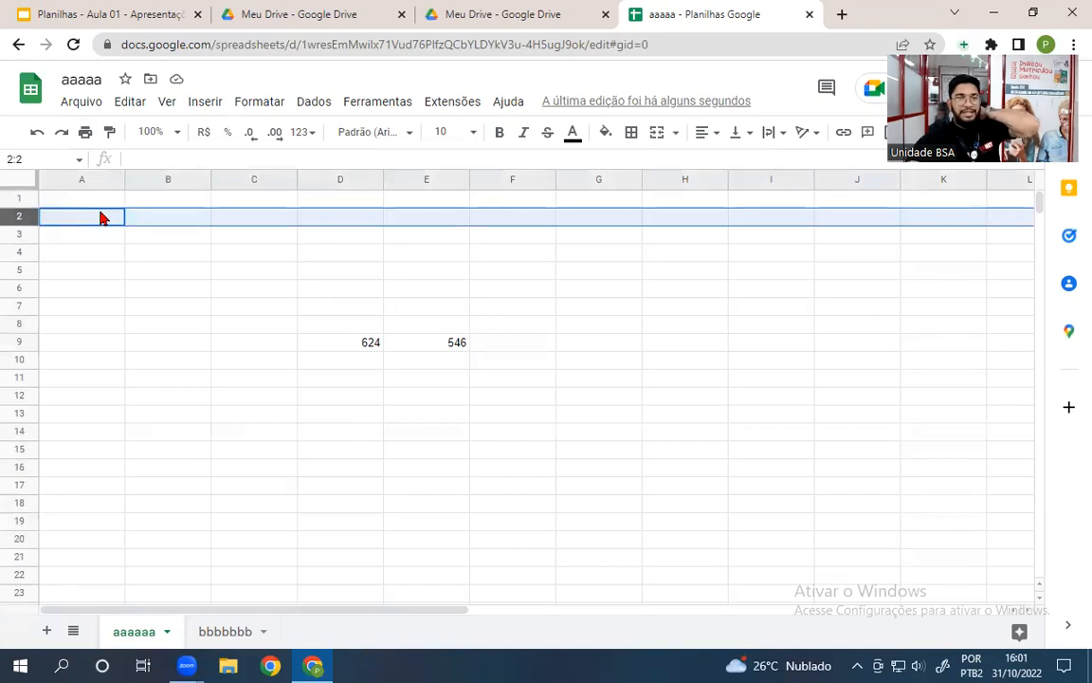
click(80, 179)
click(80, 216)
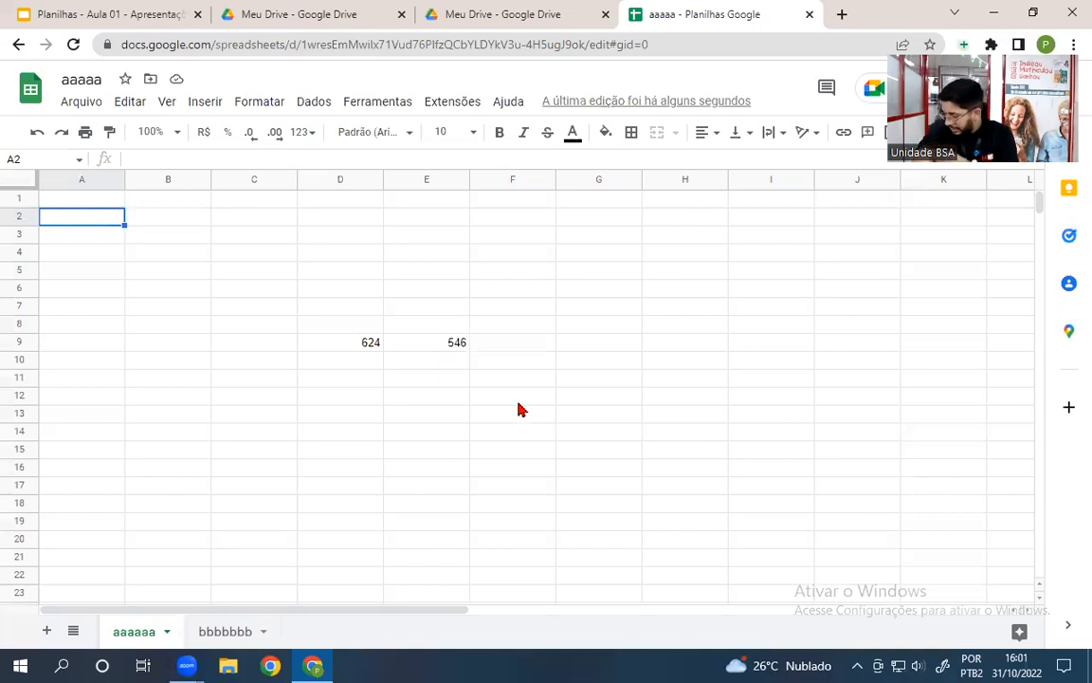
Go to cell B4 by its reference, select column A and row 2 in turn, and finish on cell E15.
click(13, 159)
text(B4)
key(Return)
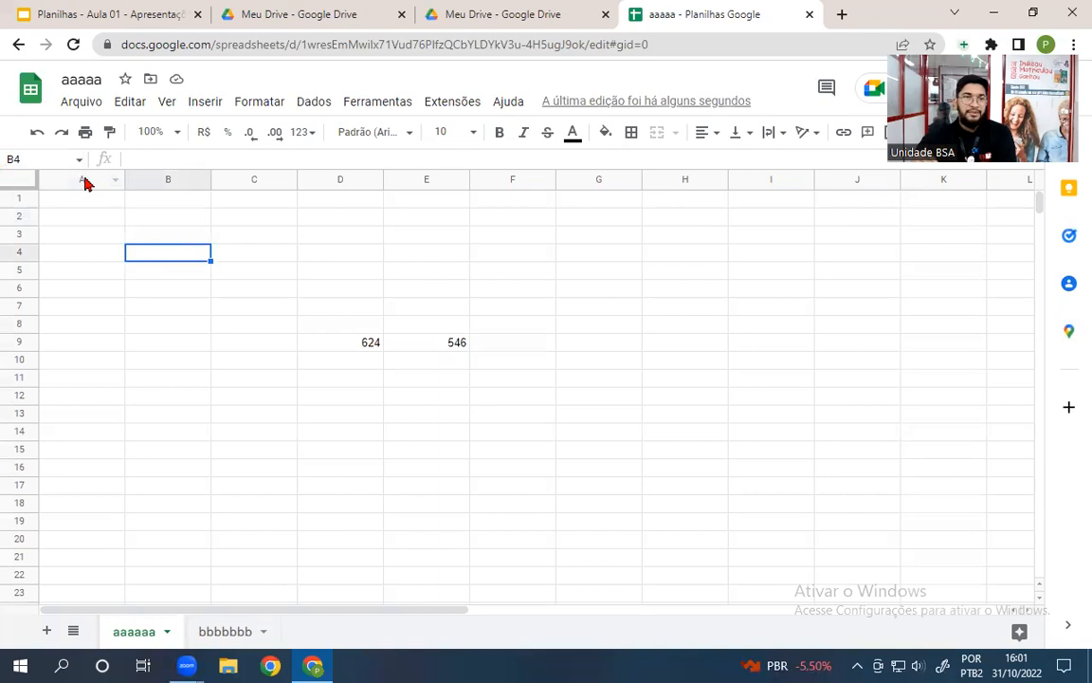
click(83, 181)
click(19, 217)
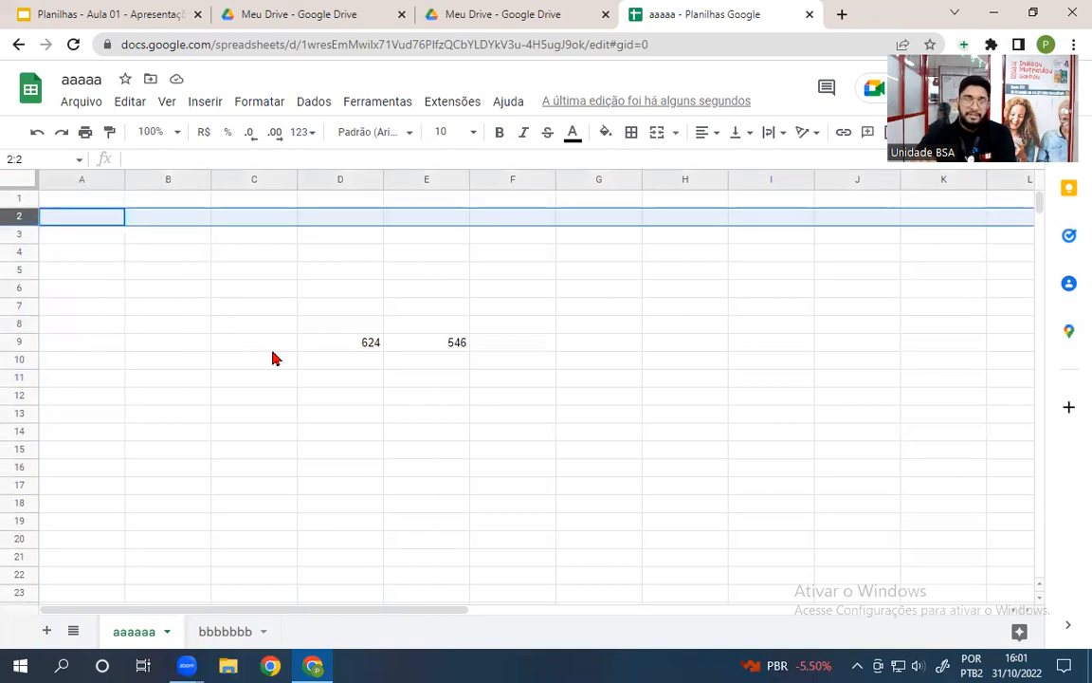
click(407, 449)
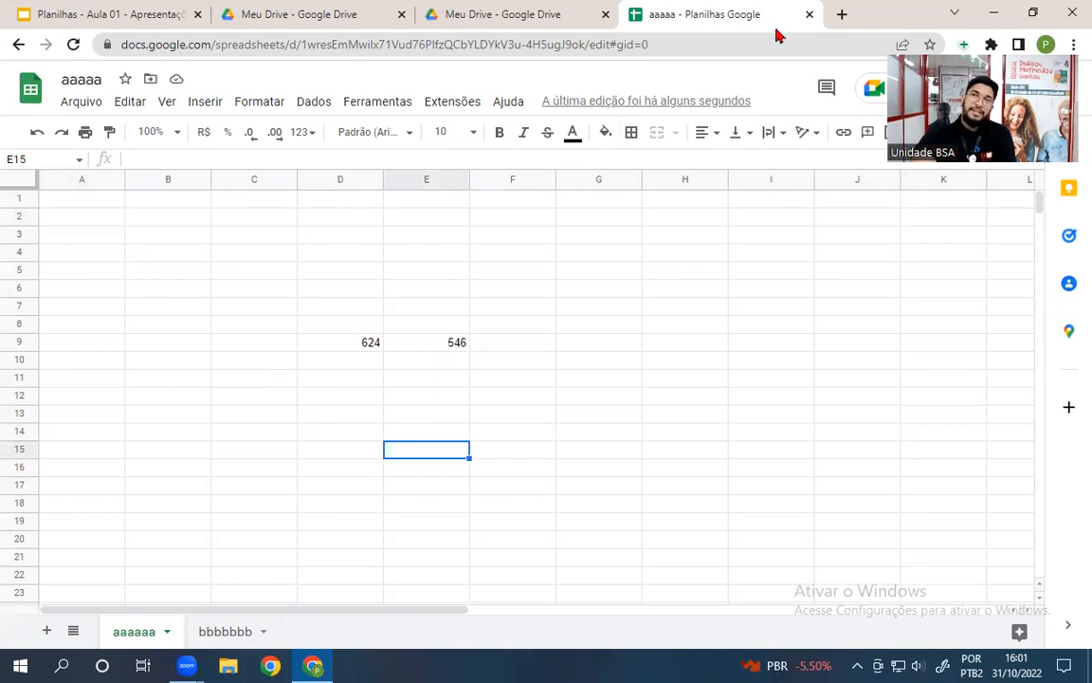
View slide 15, Referência de Célula, in the Planilhas - Aula 01 presentation and return to the aaaaa spreadsheet.
click(133, 22)
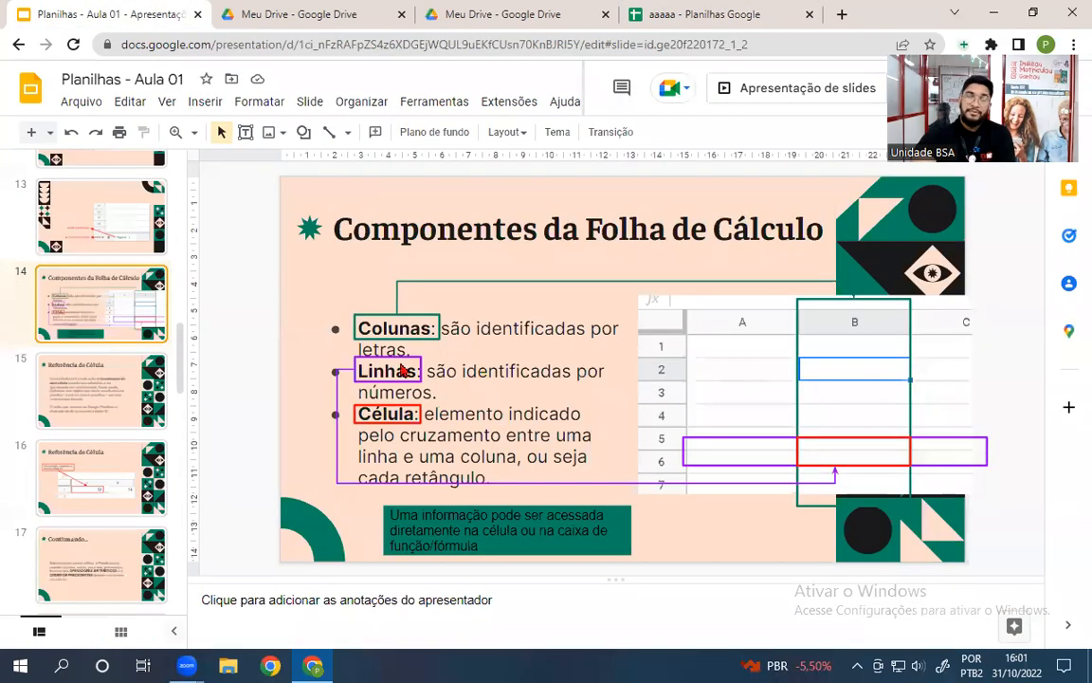
click(137, 424)
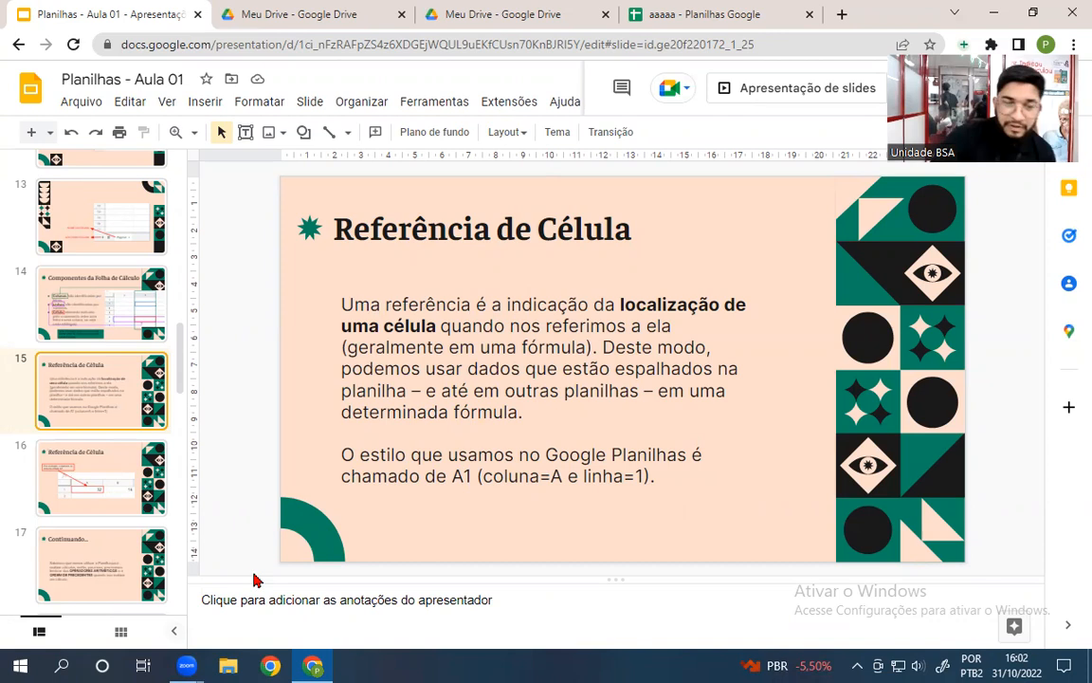
click(630, 19)
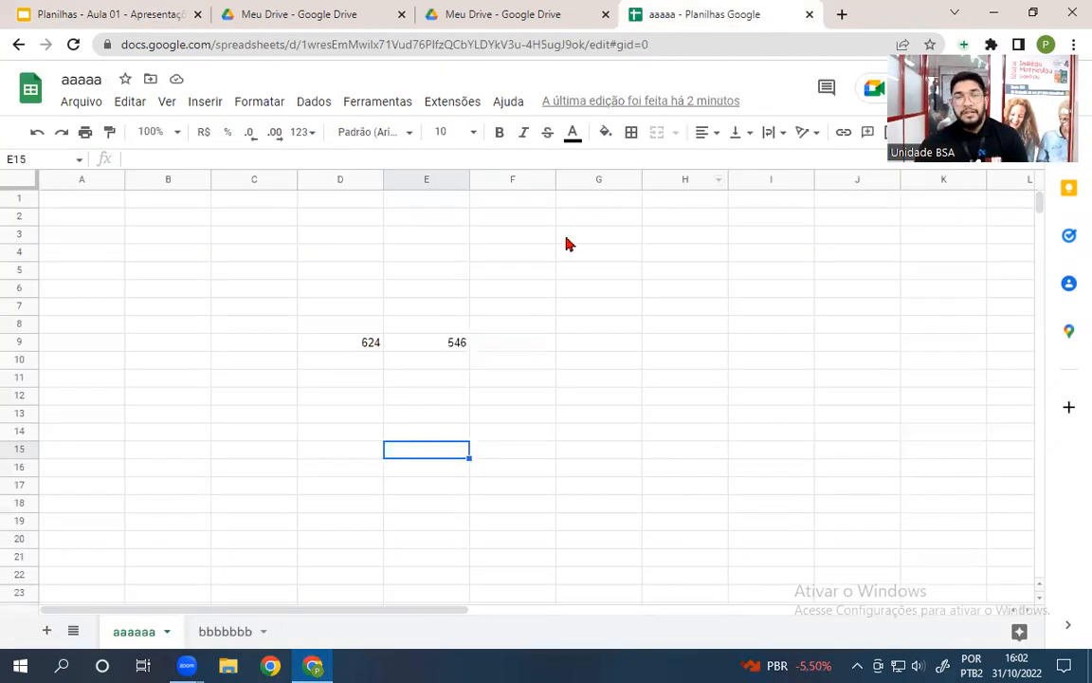
Examine the SOMA formula in cell D9, highlighting its E9 reference and comparing sheets aaaaaa and bbbbbbb, and finish on cell F9.
double_click(366, 343)
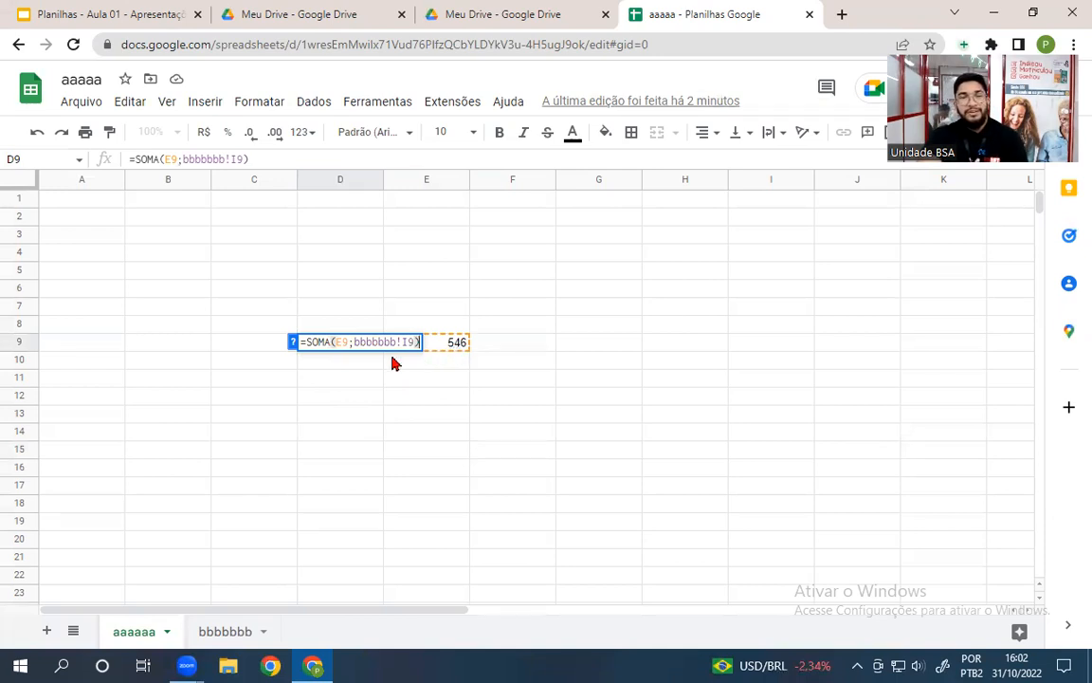
double_click(340, 343)
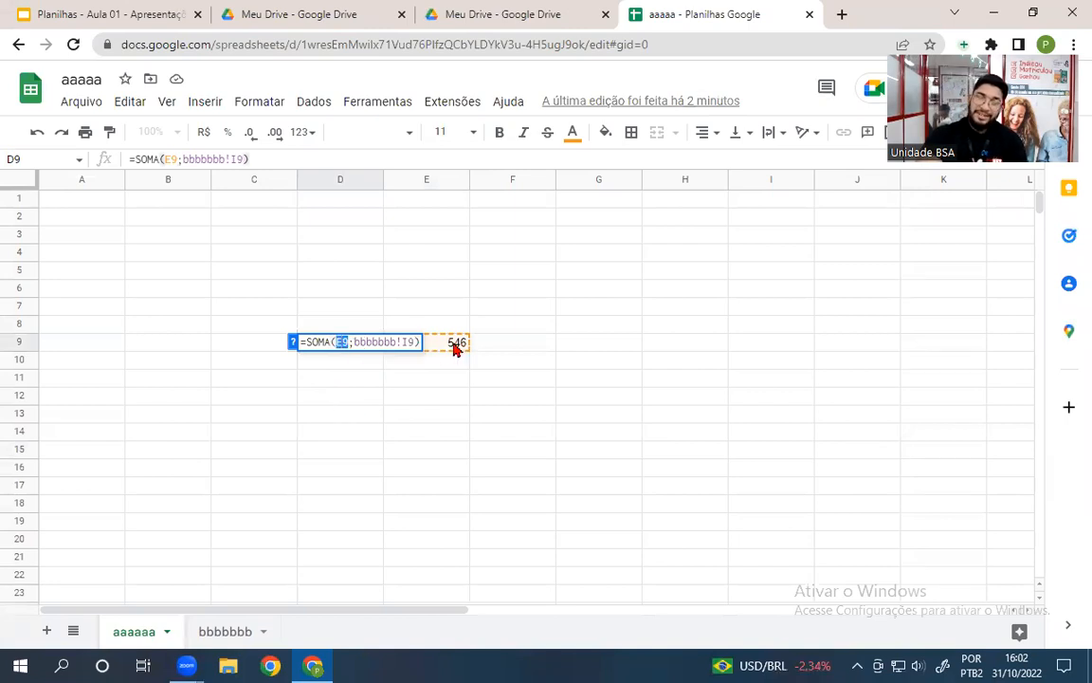
click(232, 627)
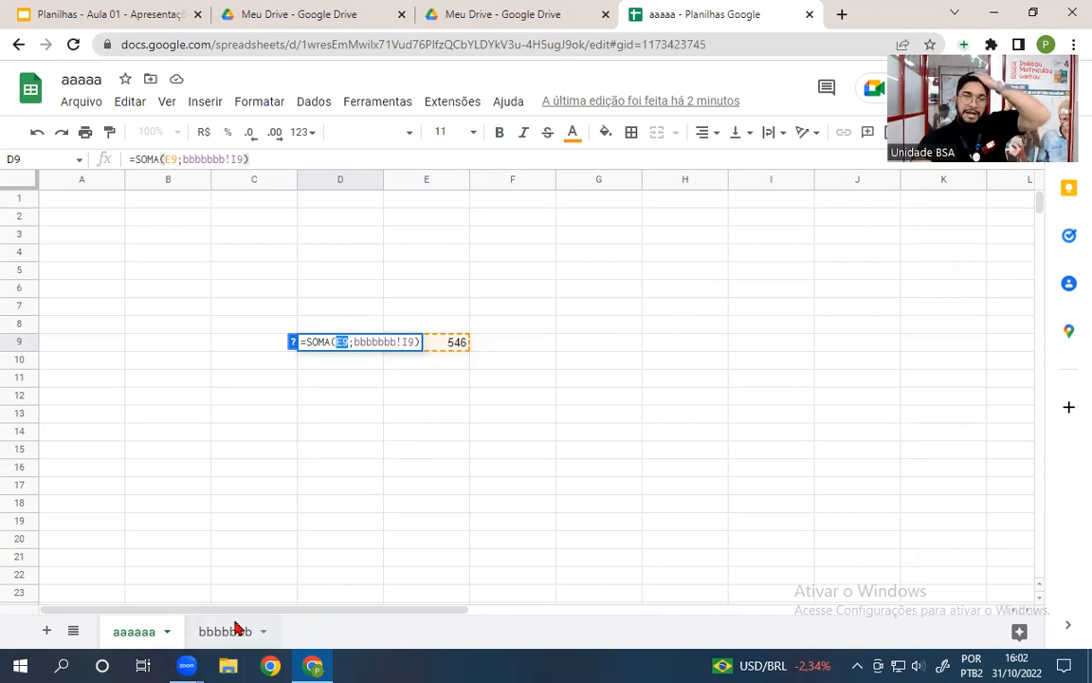
click(140, 631)
double_click(344, 344)
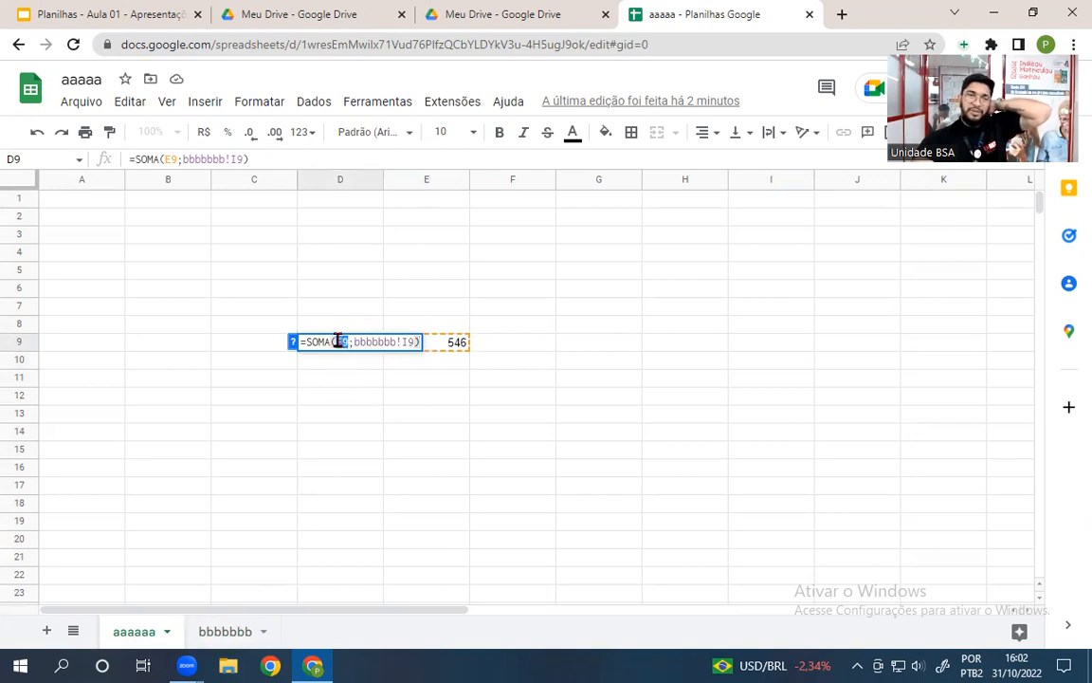
double_click(339, 342)
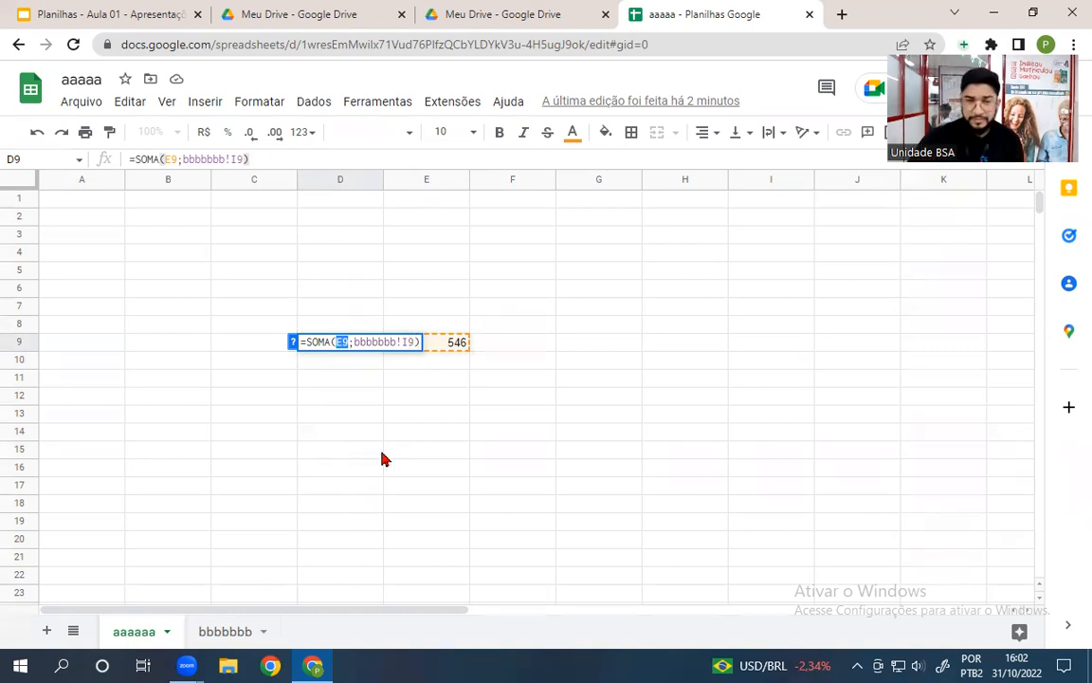
click(416, 341)
click(511, 345)
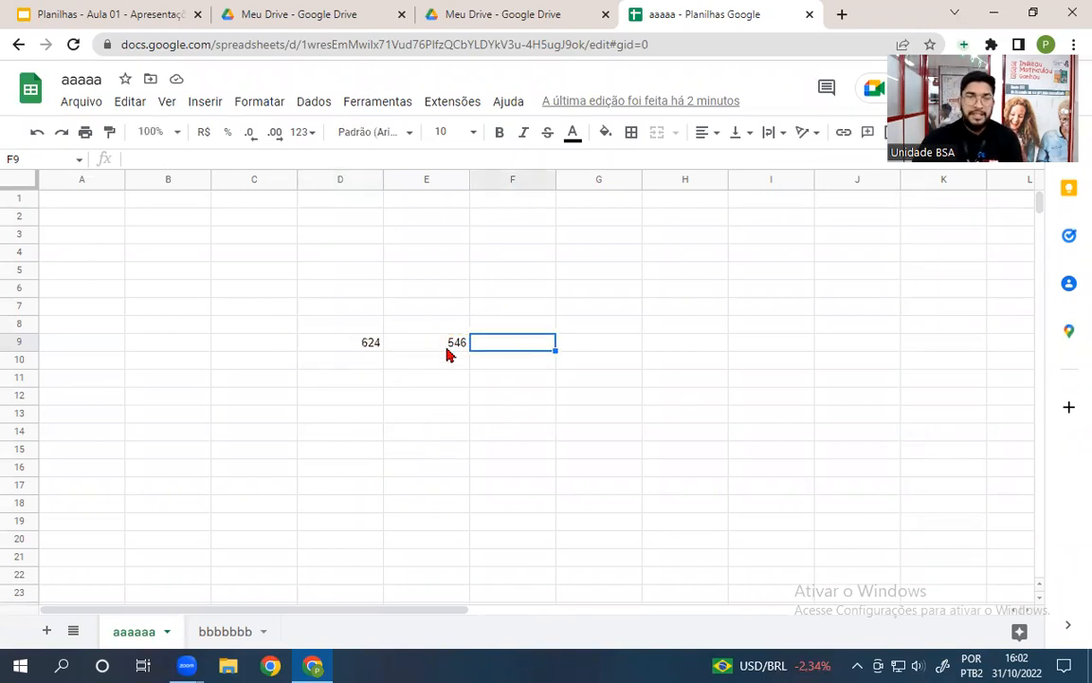
Set cell E9 on sheet aaaaaa to 780 and select cell D9 to check its sum.
click(448, 347)
text(780)
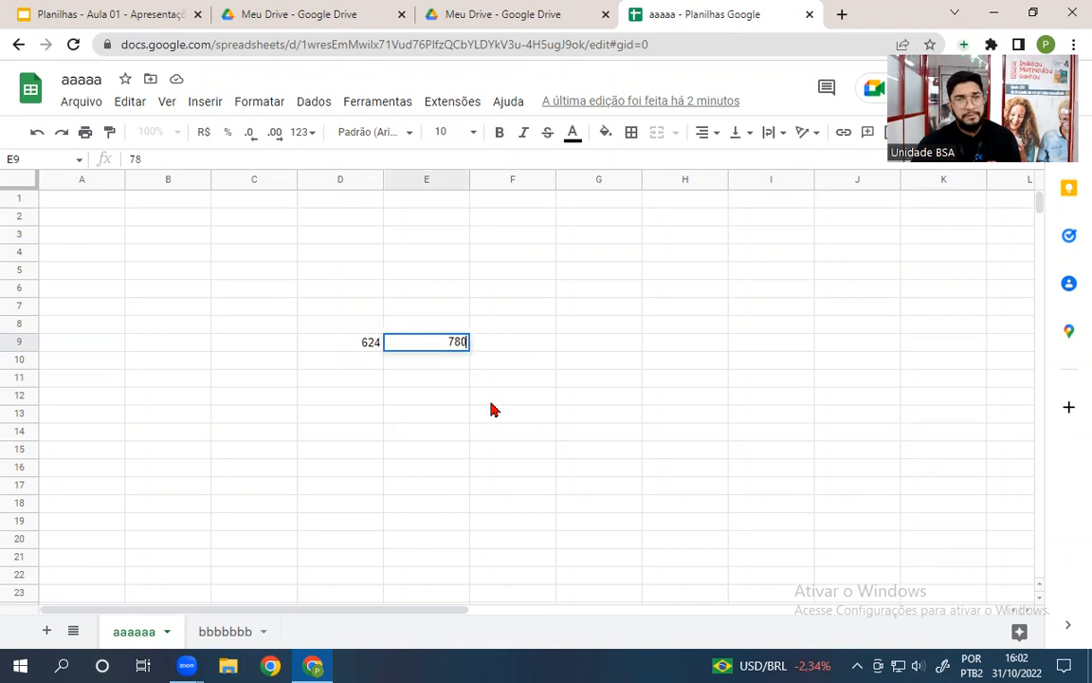
key(Return)
click(370, 345)
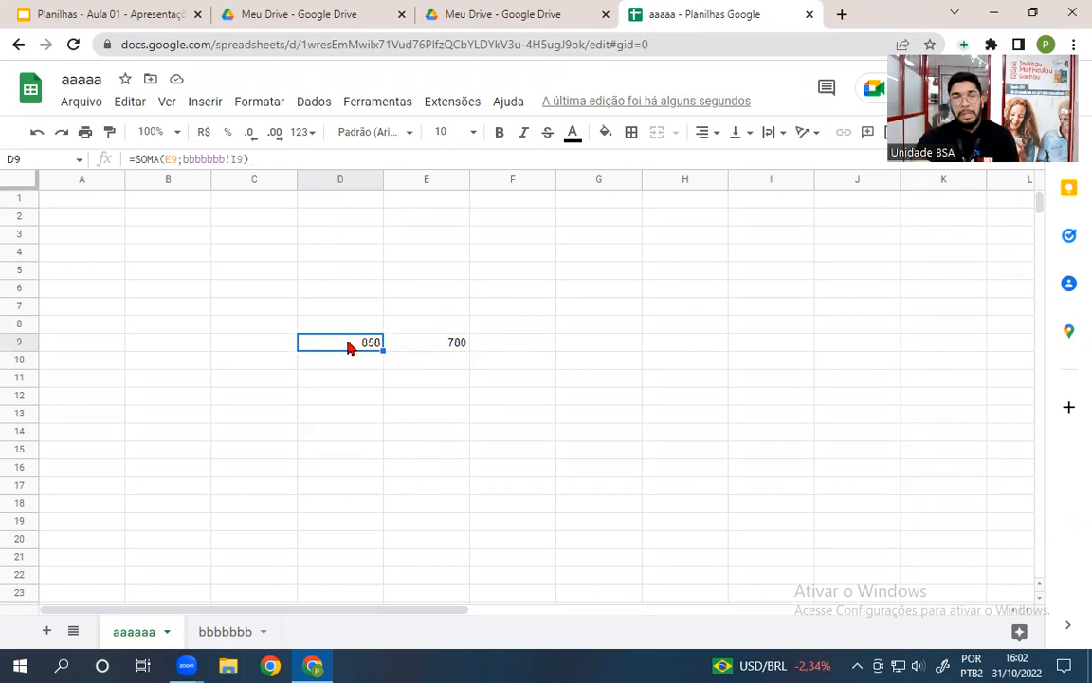
Replace the E9 reference in cell D9's SOMA formula with the fixed value 780.
double_click(347, 345)
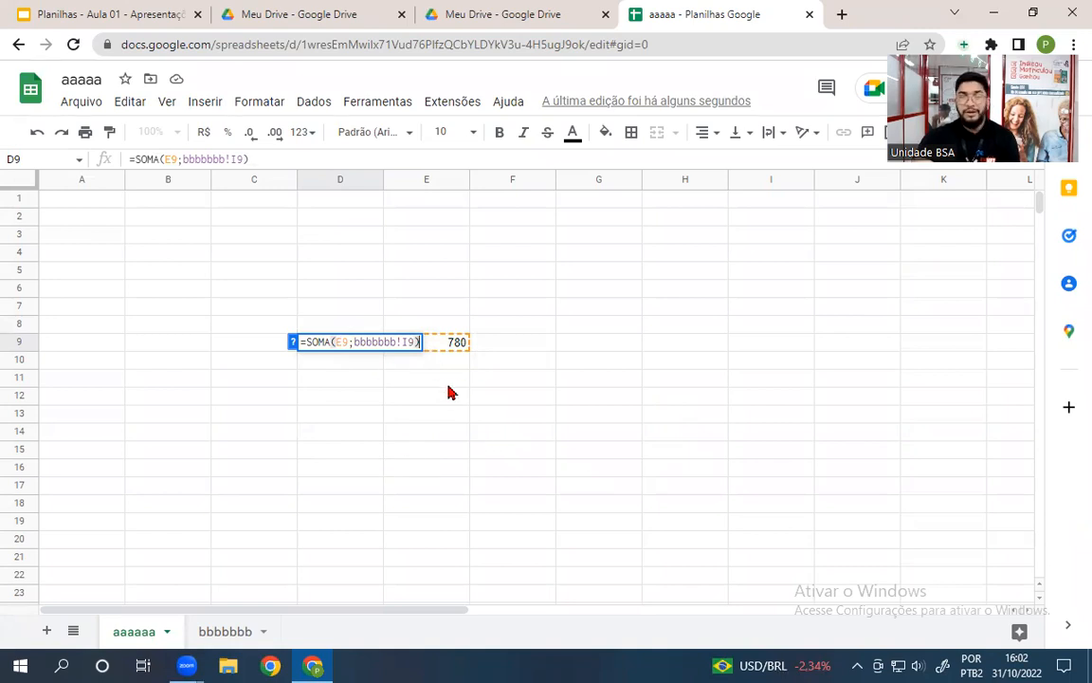
click(350, 341)
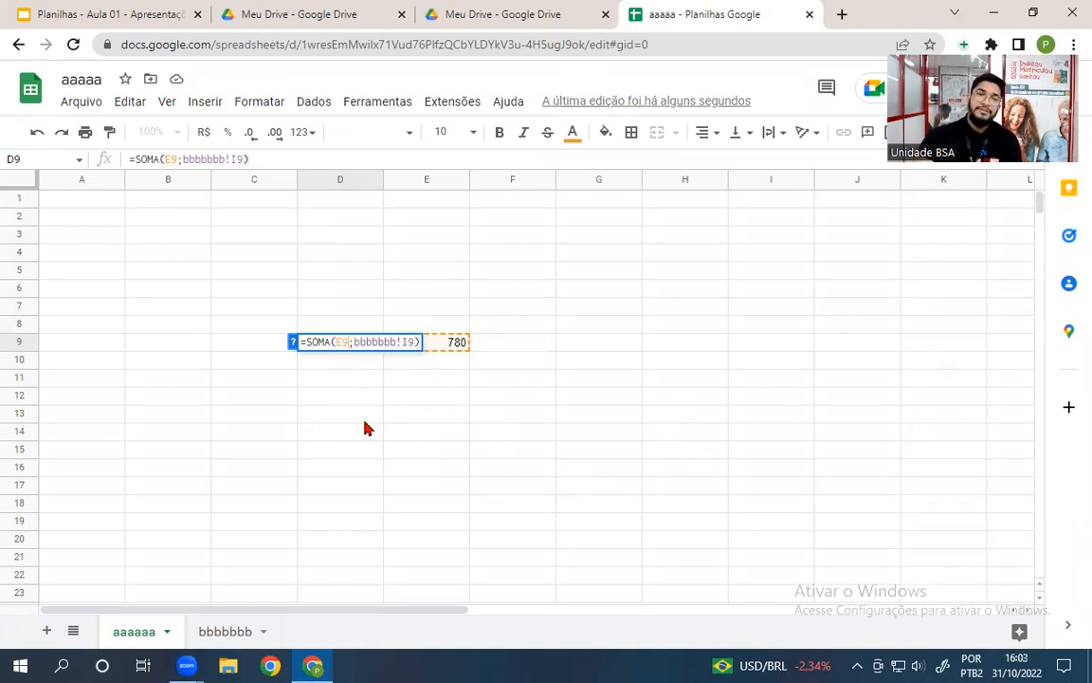
key(BackSpace)
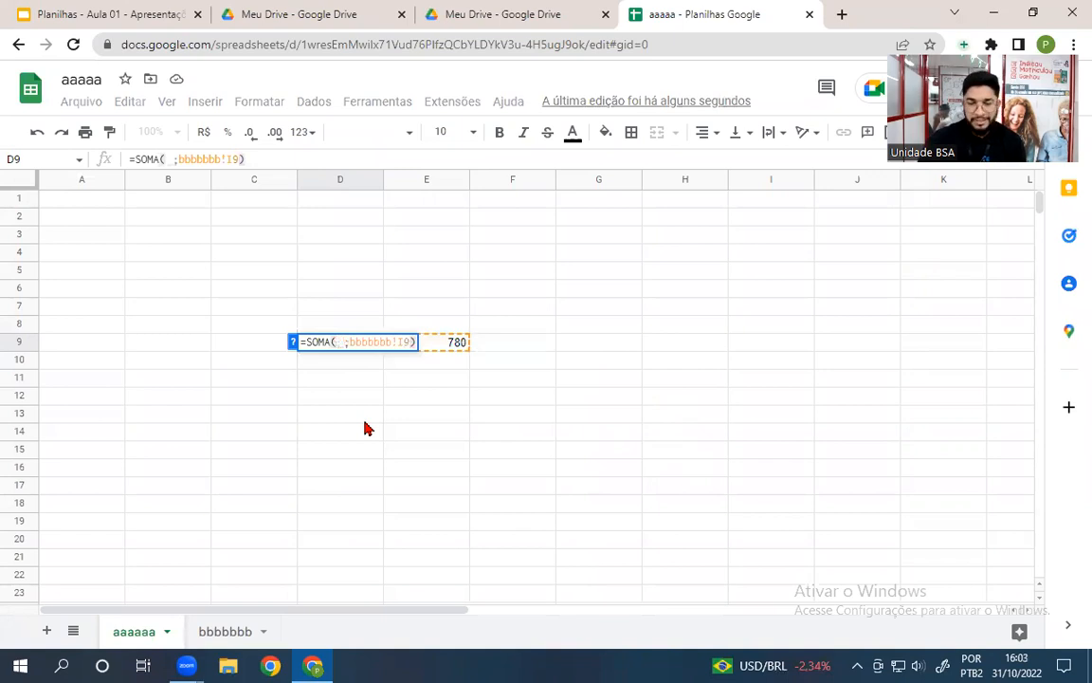
text(780)
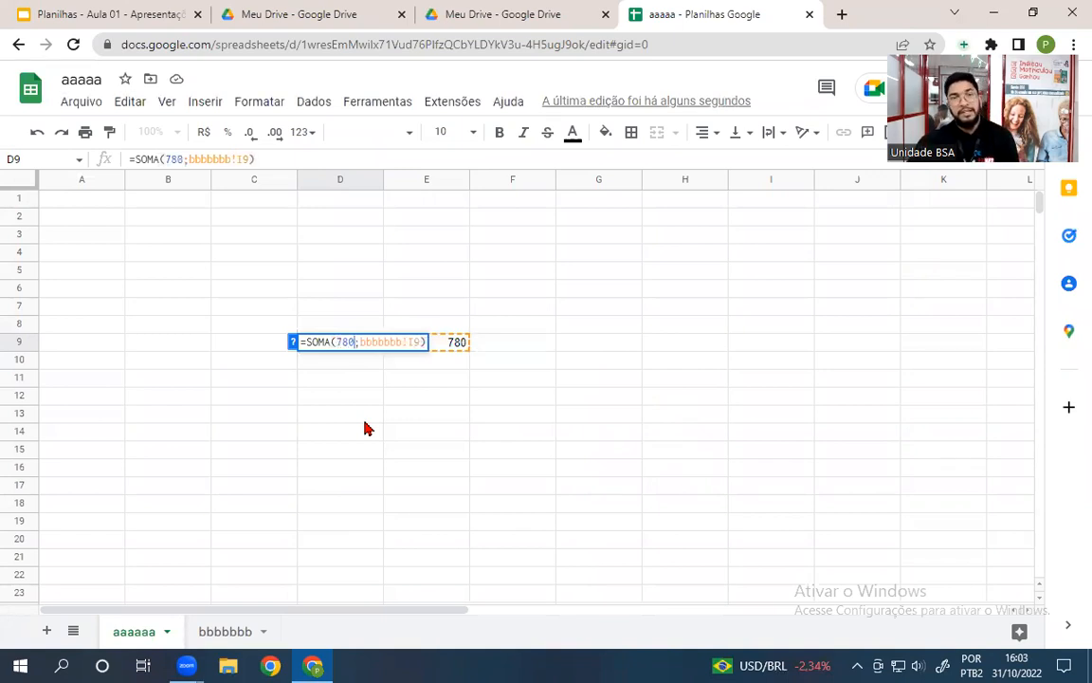
key(Return)
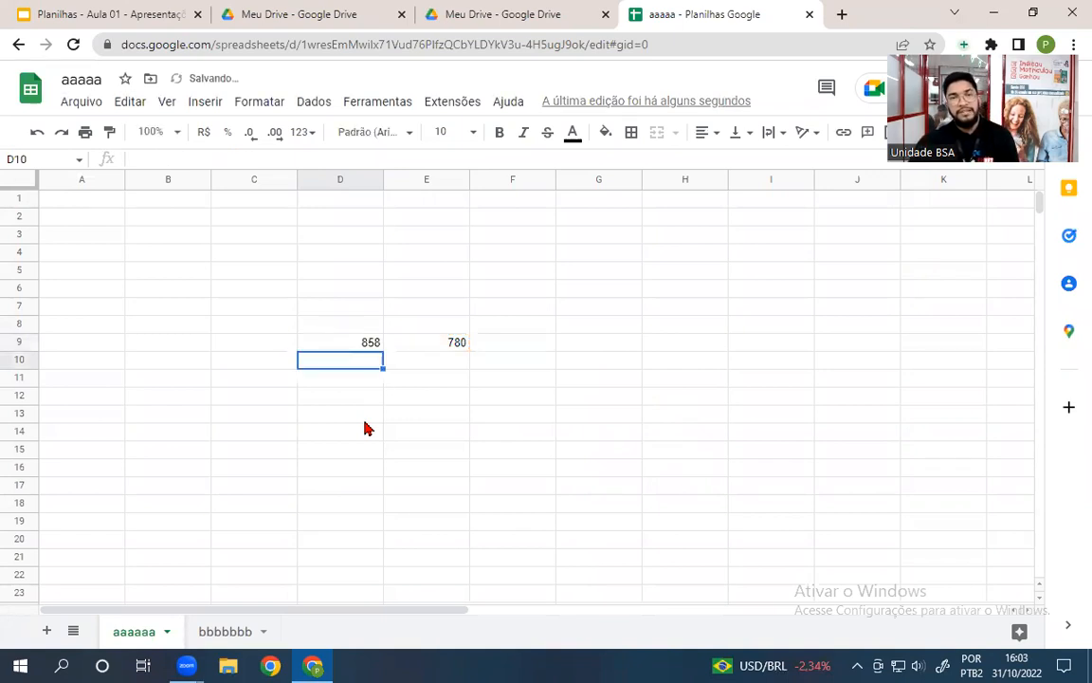
Set cell E9 on sheet aaaaaa to 100 and select cell D9 to check its sum.
click(438, 345)
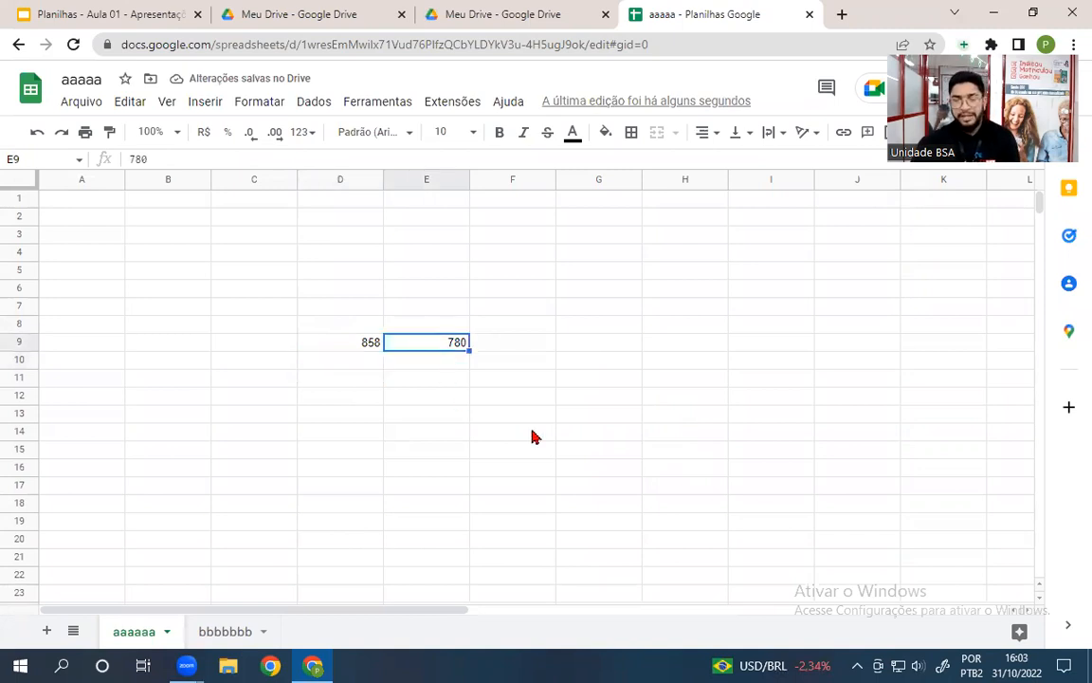
text(100)
key(Return)
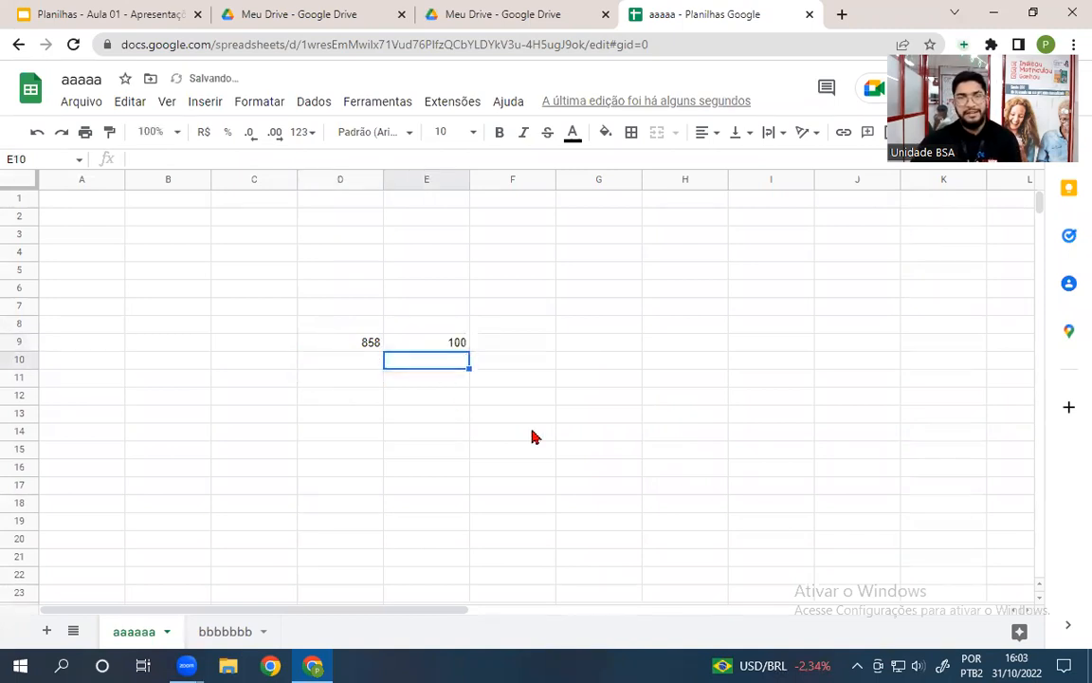
click(360, 345)
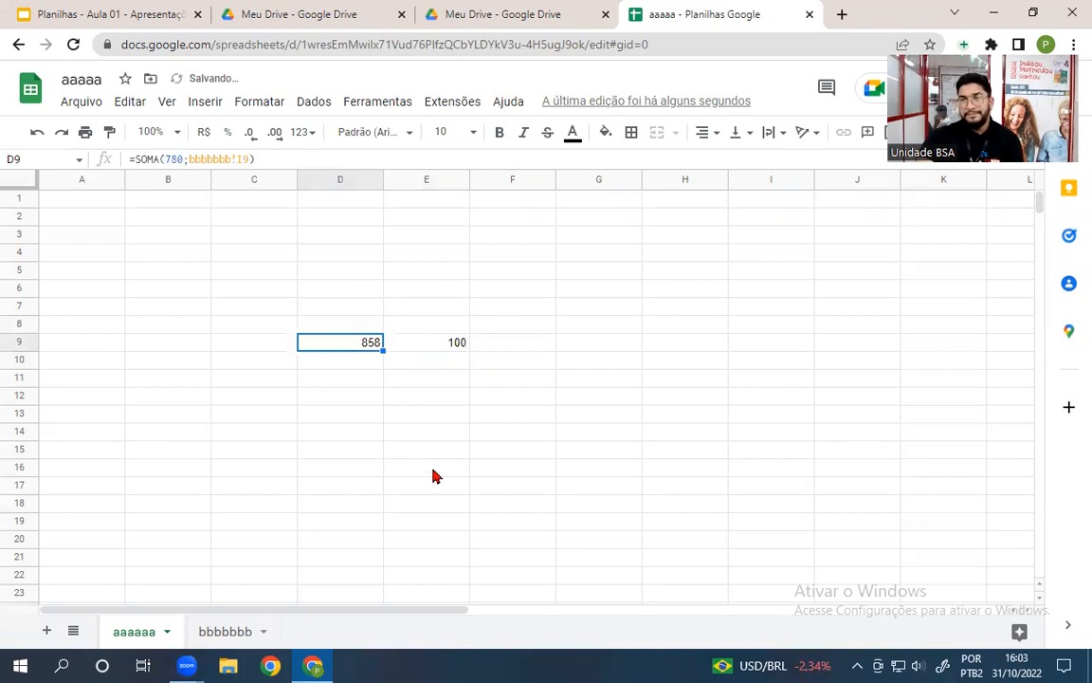
Replace the fixed 780 in cell D9's SOMA formula with a reference to cell E9.
double_click(346, 351)
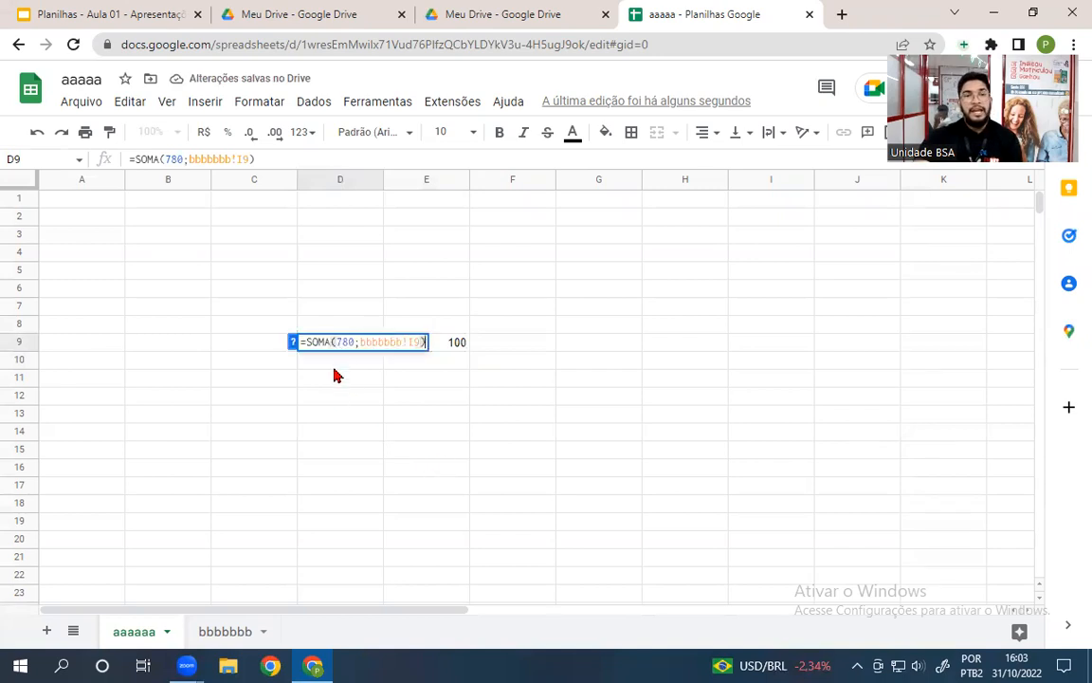
key(BackSpace)
key(BackSpace)
key(BackSpace)
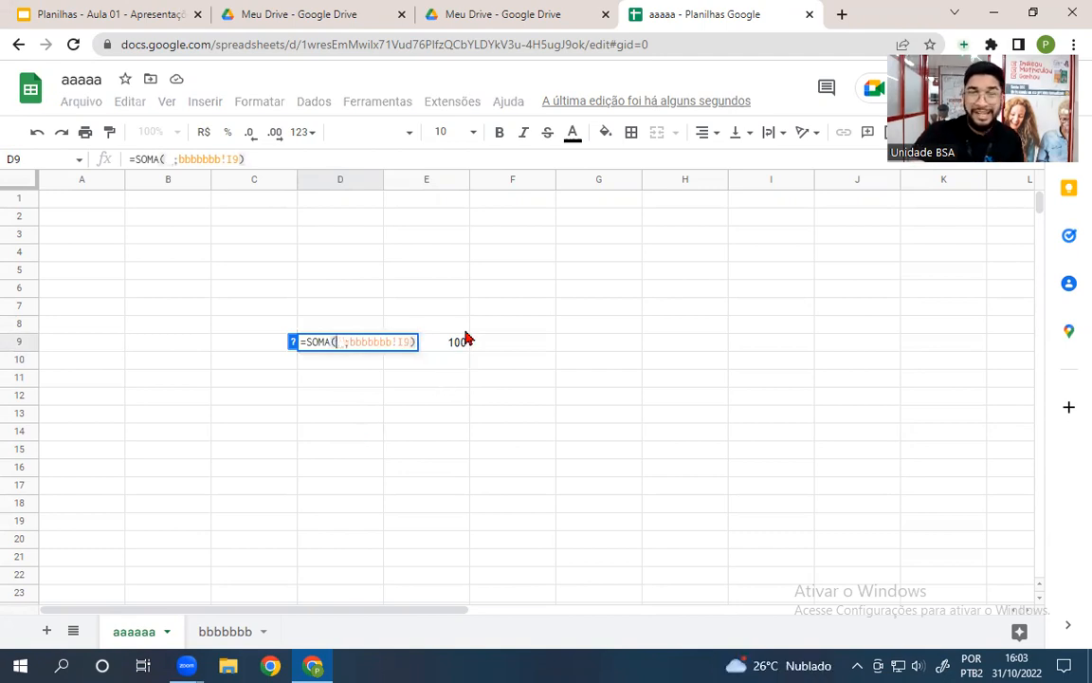
click(458, 343)
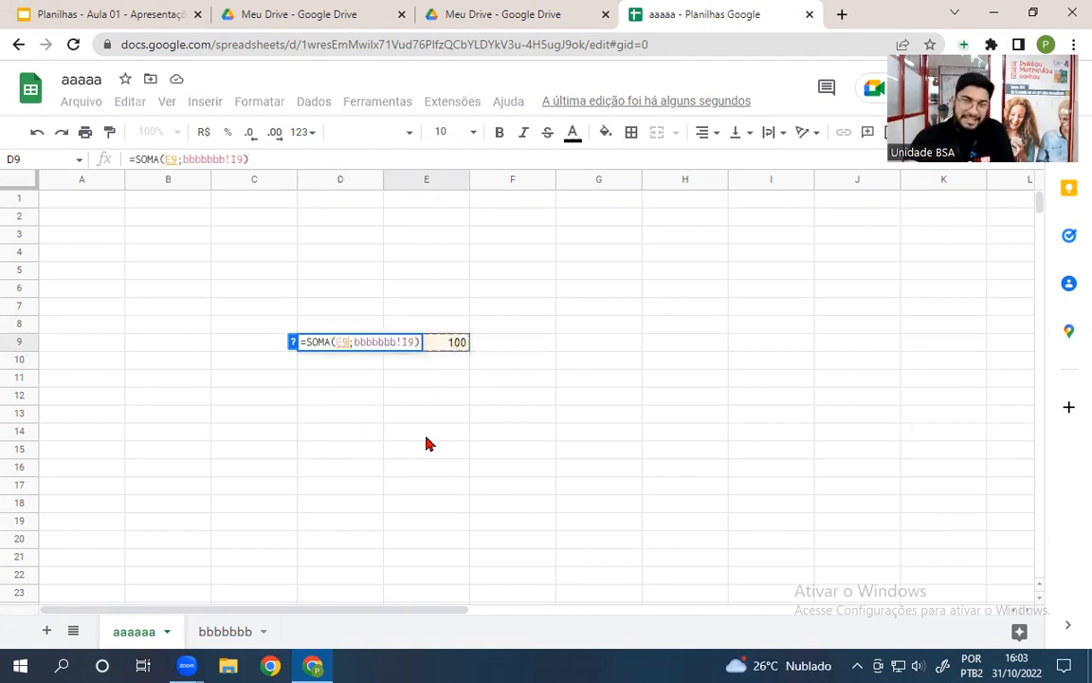
key(Return)
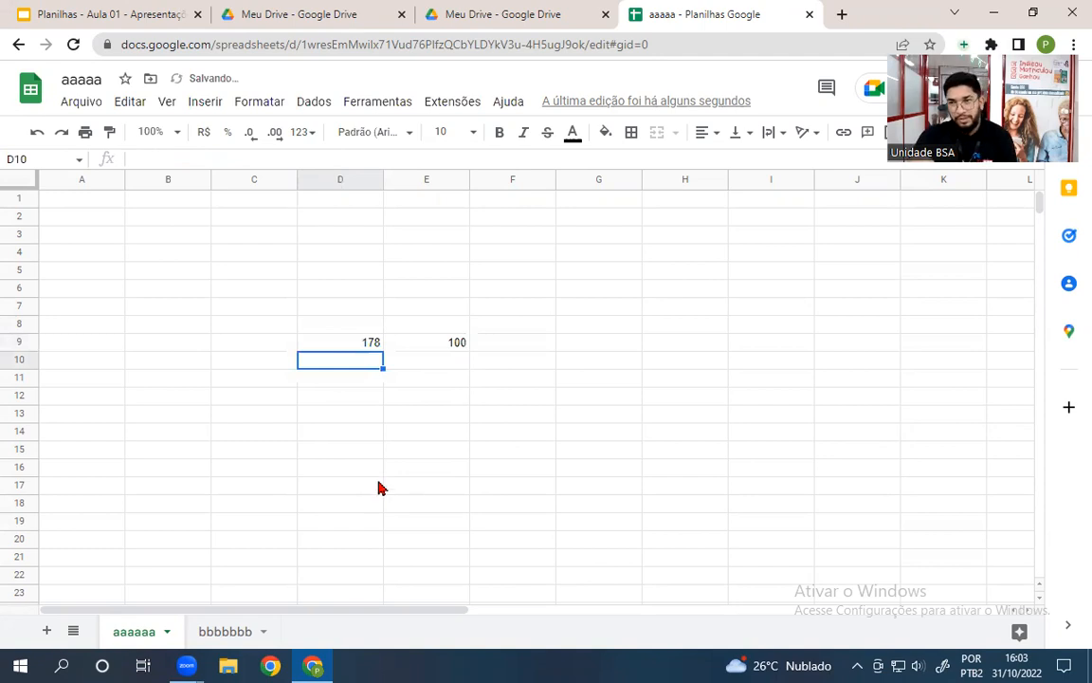
Check cell I9 on sheet bbbbbbb, and set cell E9 on sheet aaaaaa to 150.
click(458, 344)
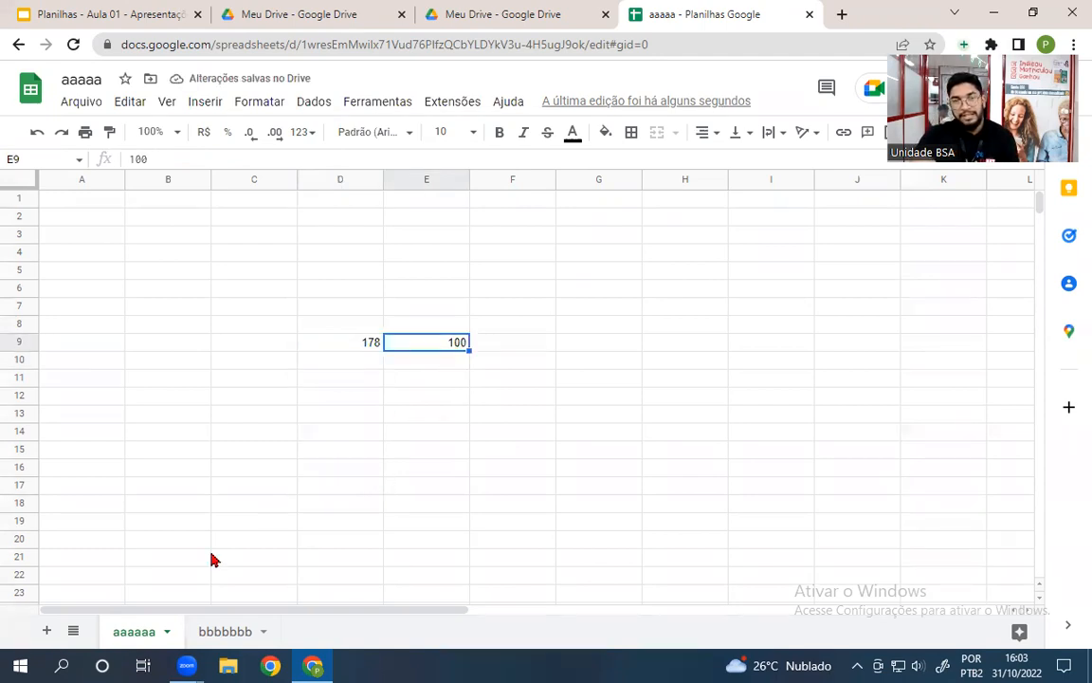
click(219, 630)
click(792, 343)
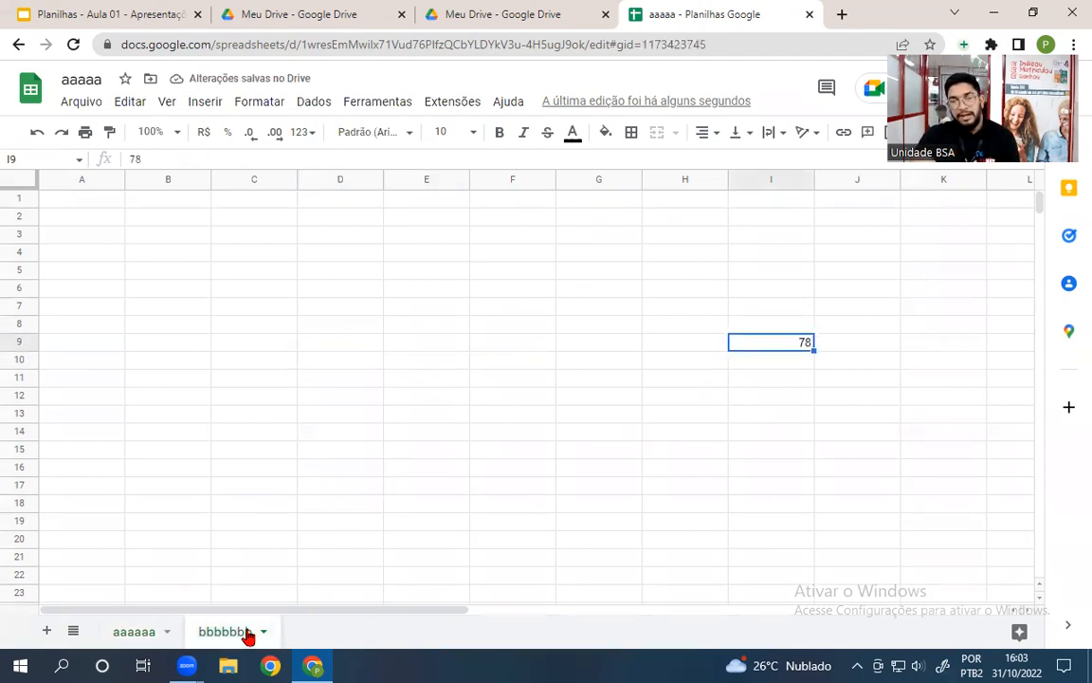
click(133, 631)
double_click(435, 344)
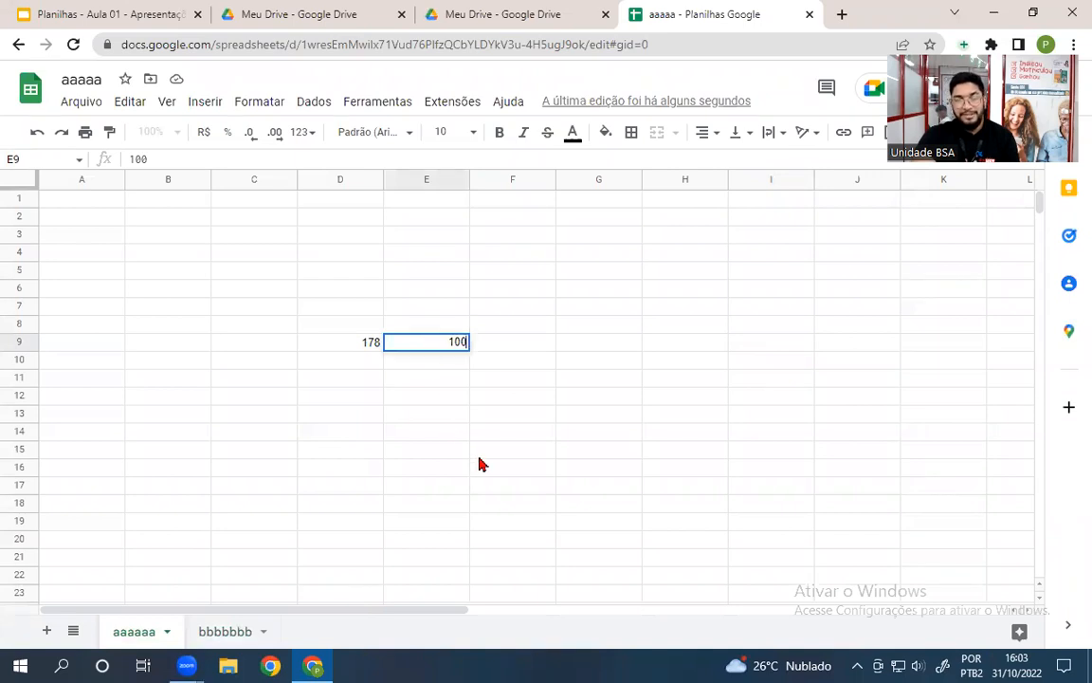
key(BackSpace)
text(50)
key(Return)
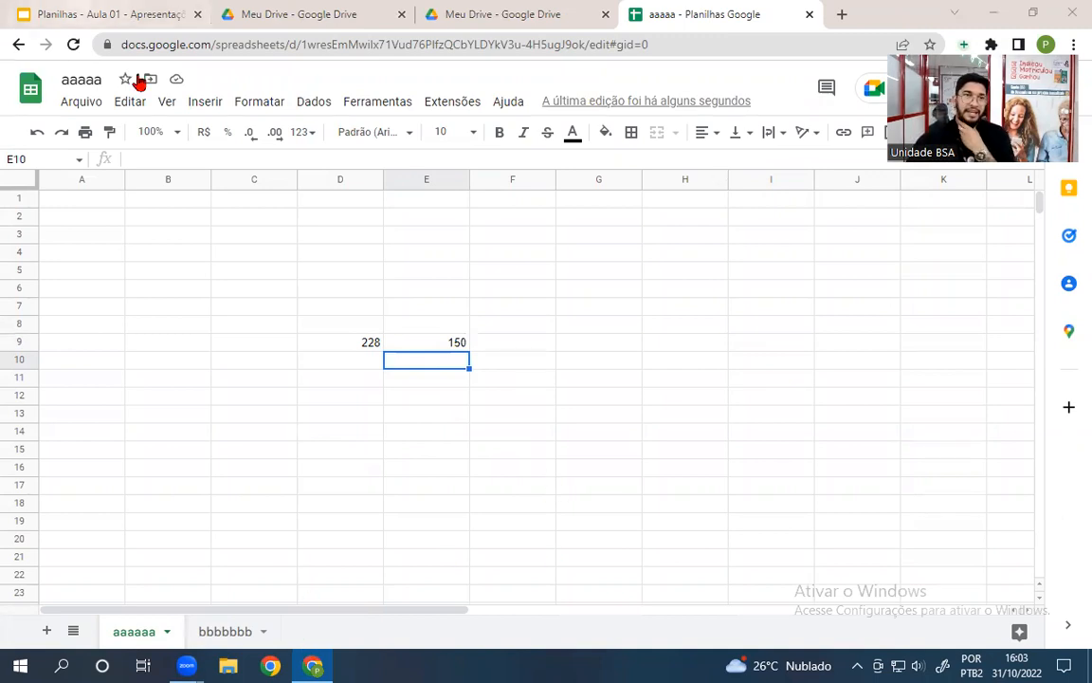
Switch to the Planilhas - Aula 01 presentation and present slide 16, Referência de Célula, in full screen.
click(104, 14)
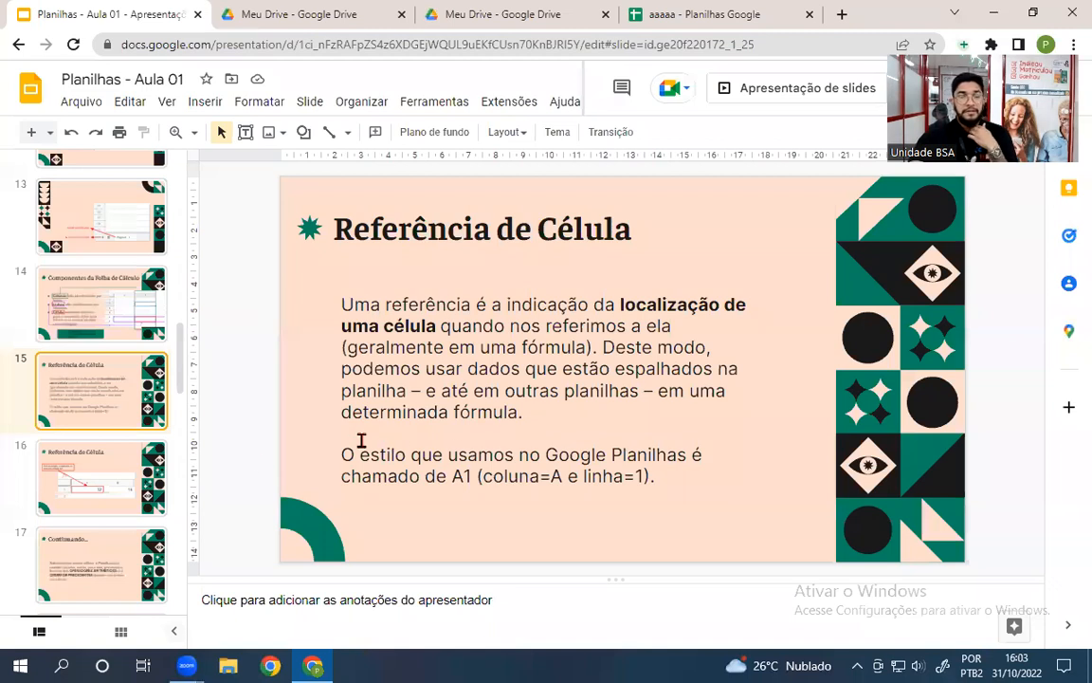
click(86, 454)
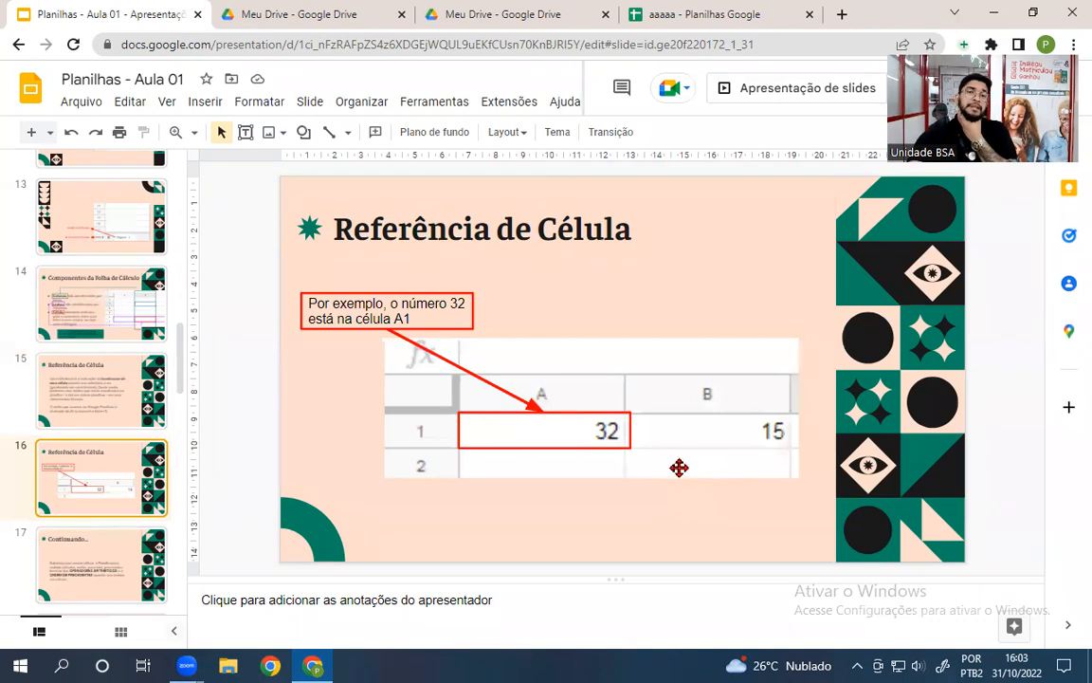
click(758, 90)
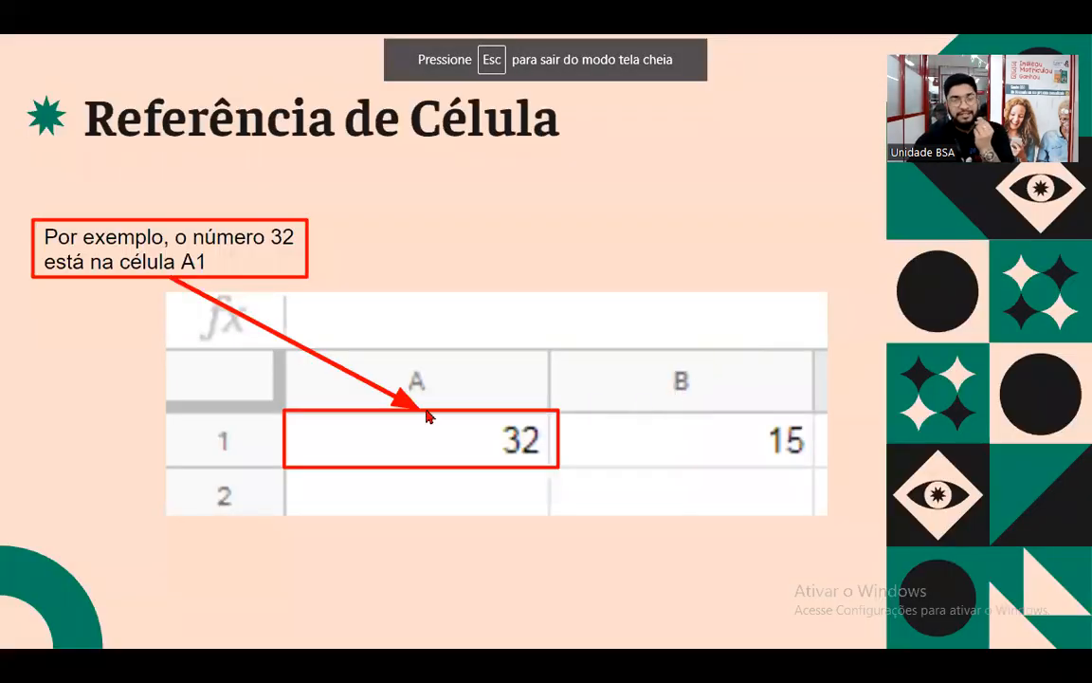
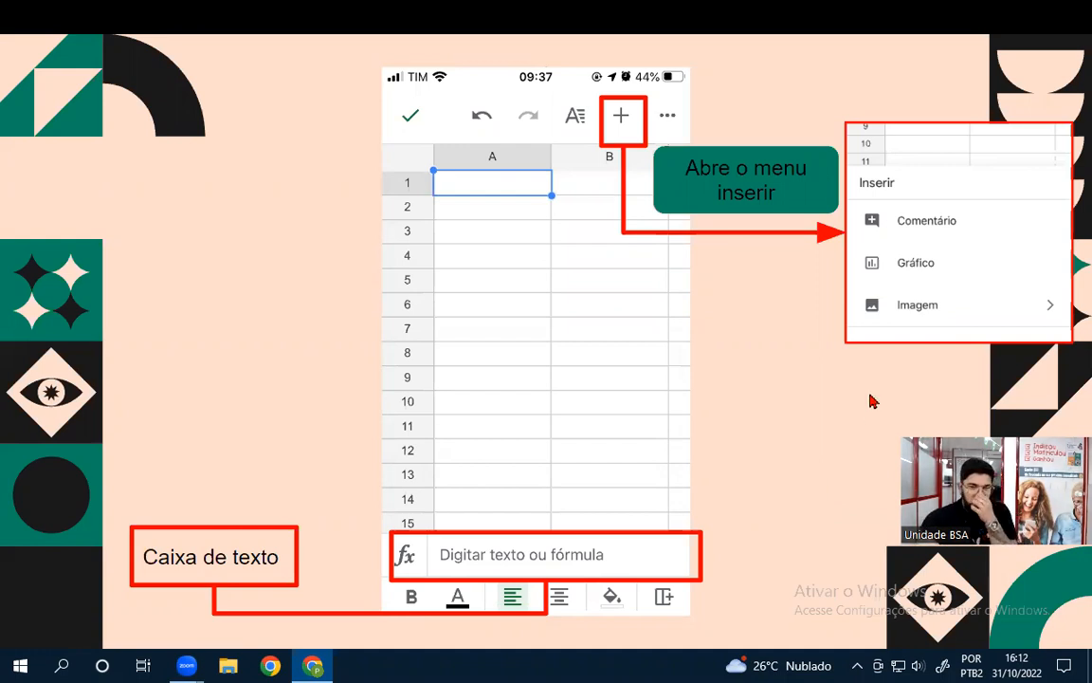
Advance the slideshow through the mobile menus and Estudo prático slides to the Orçamento Mensal table, and exit the slideshow.
click(935, 413)
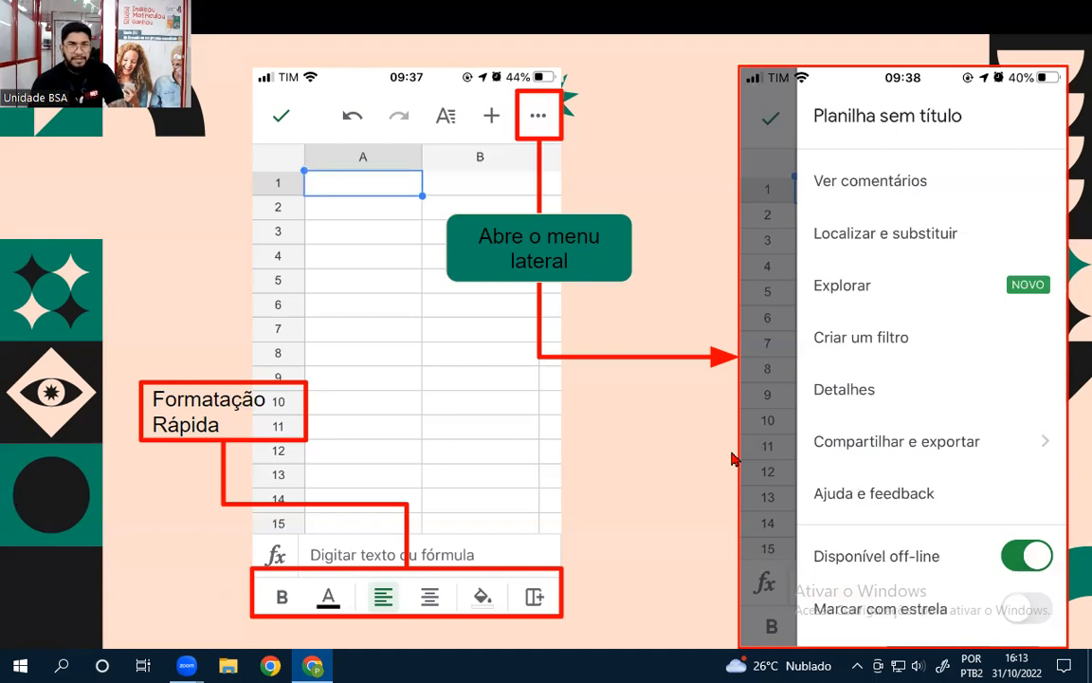
click(1069, 361)
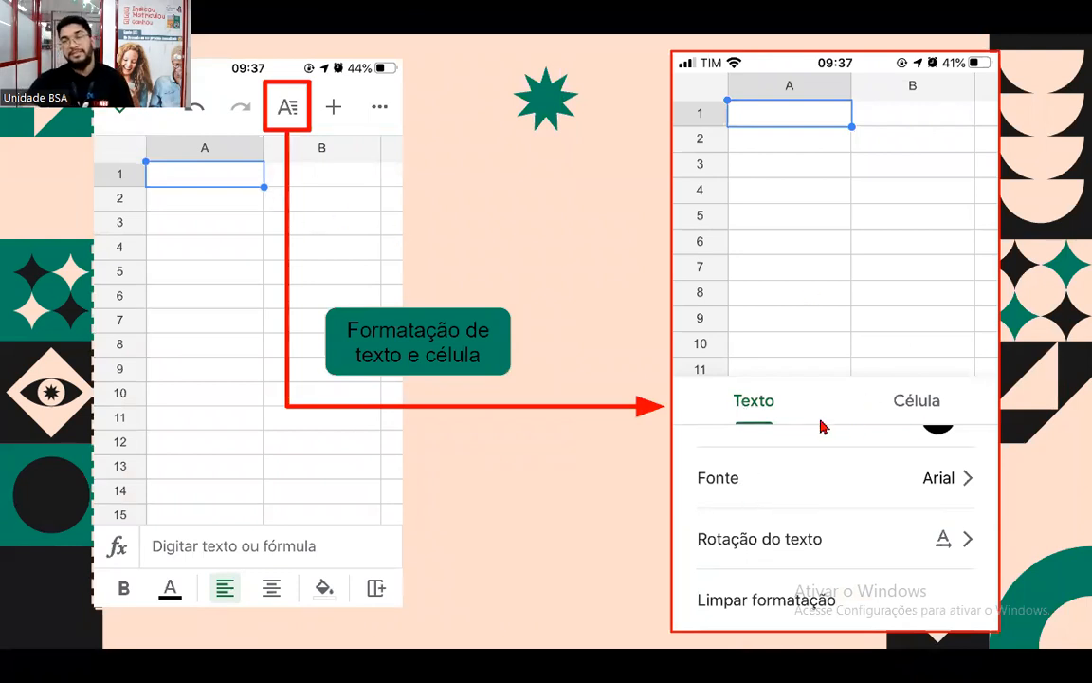
click(1069, 345)
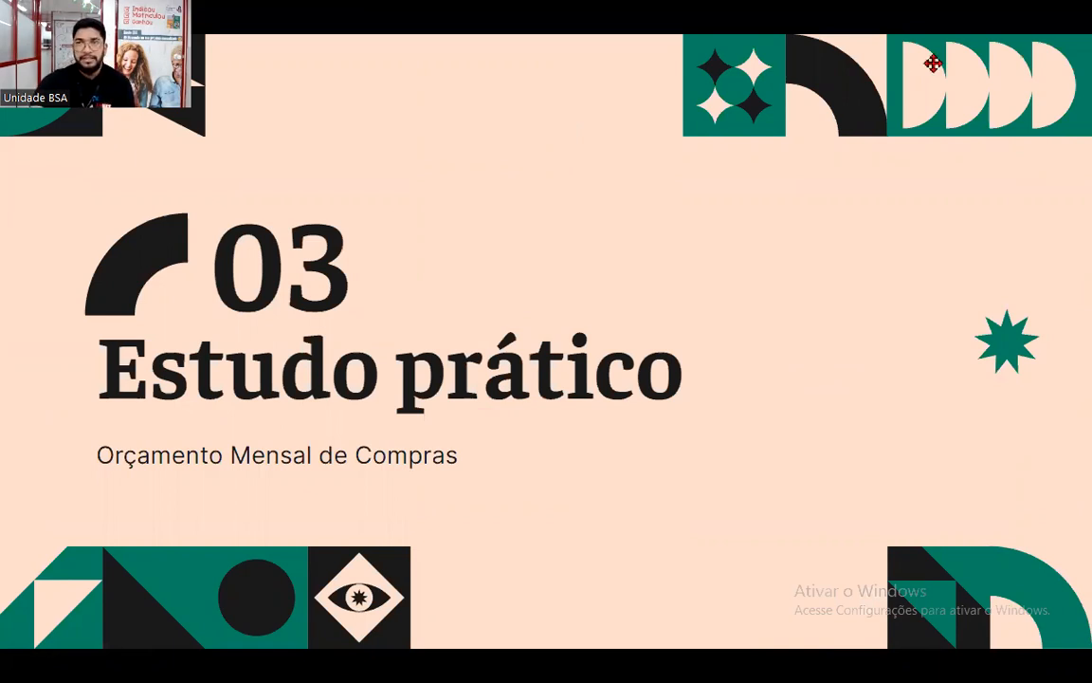
click(947, 336)
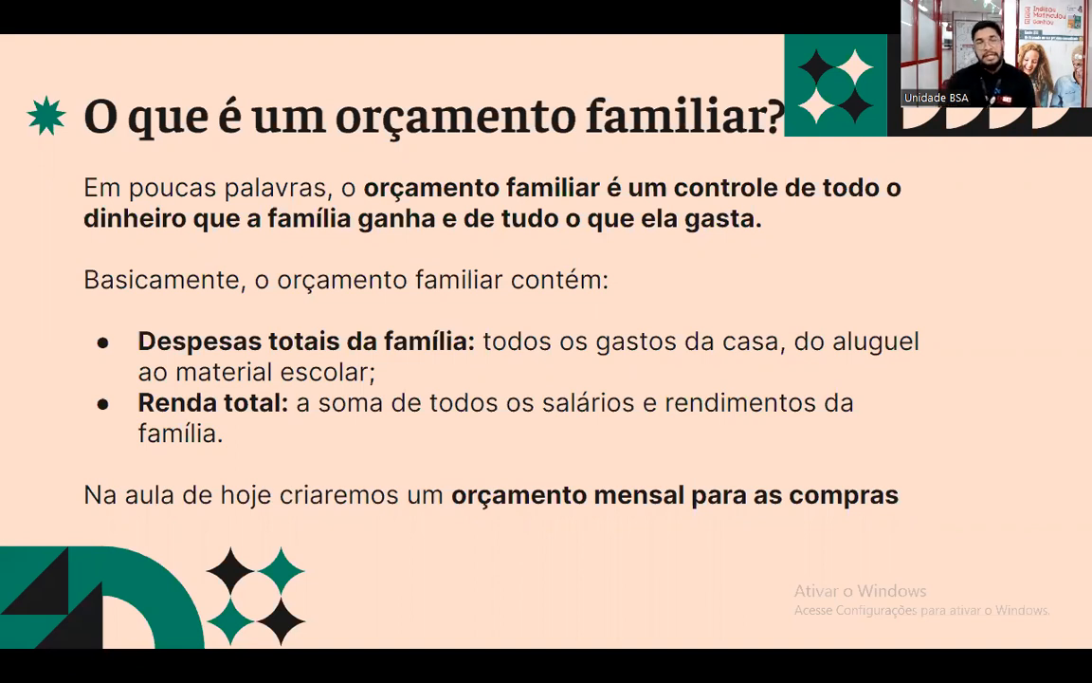
click(964, 400)
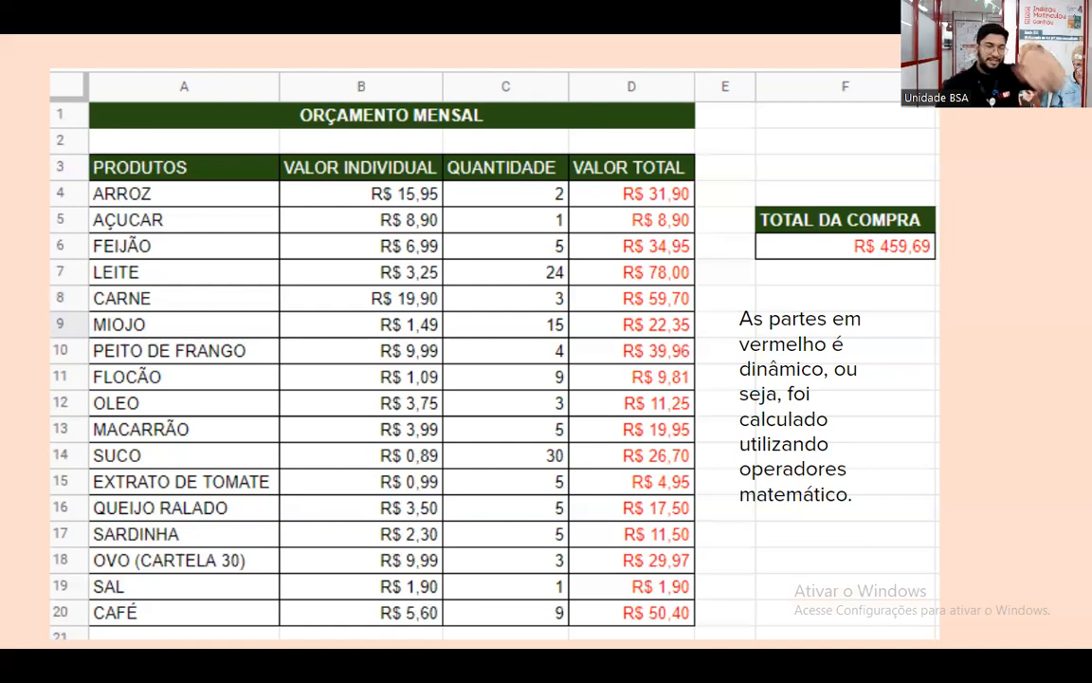
key(Escape)
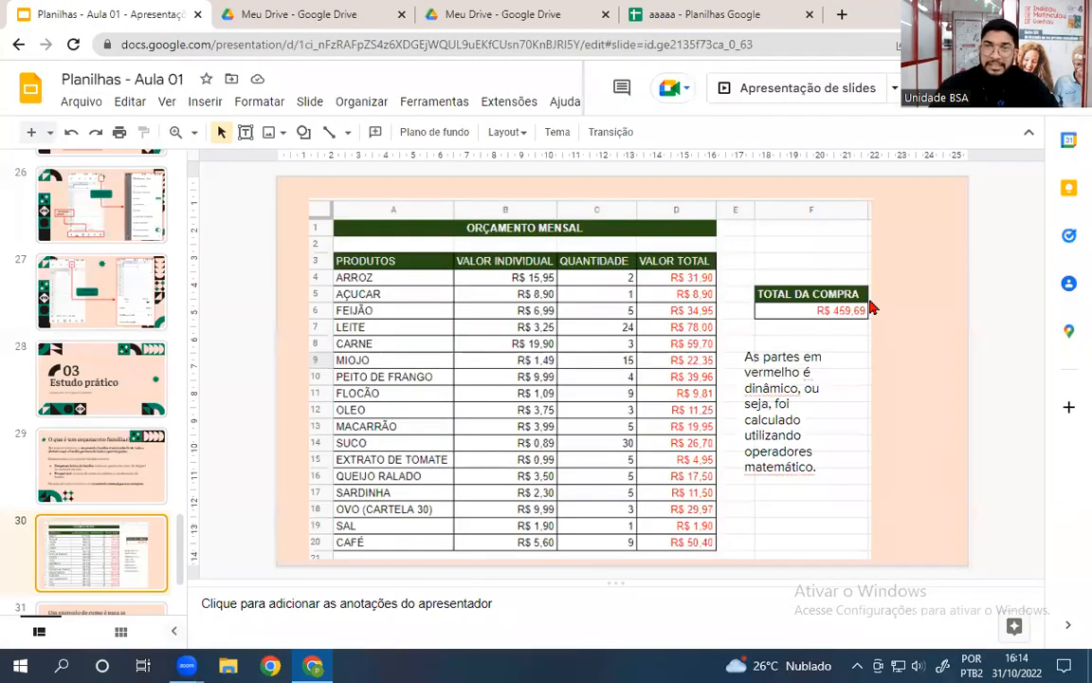
Return to the aaaaa spreadsheet and clear the contents of all cells on sheet aaaaaa.
click(673, 14)
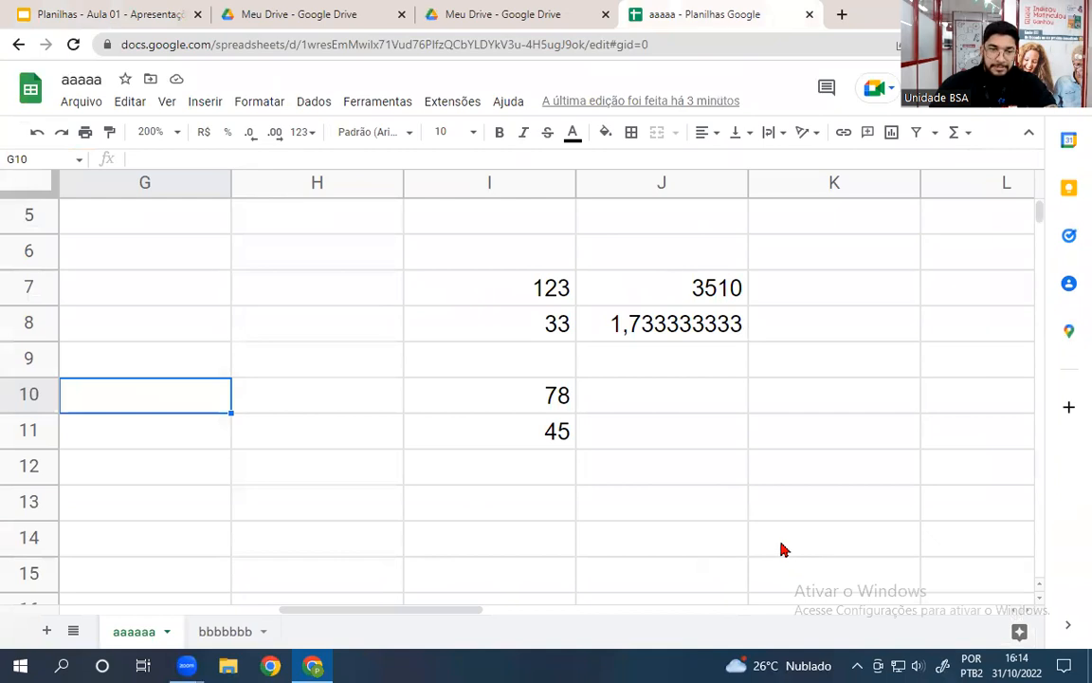
click(27, 189)
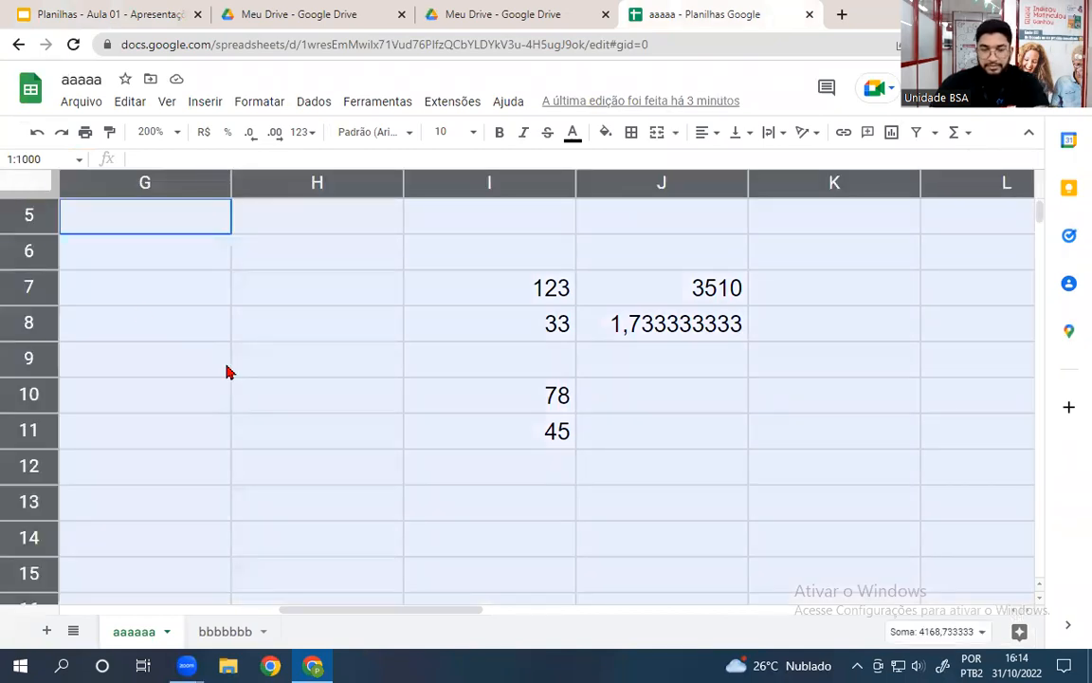
key(Delete)
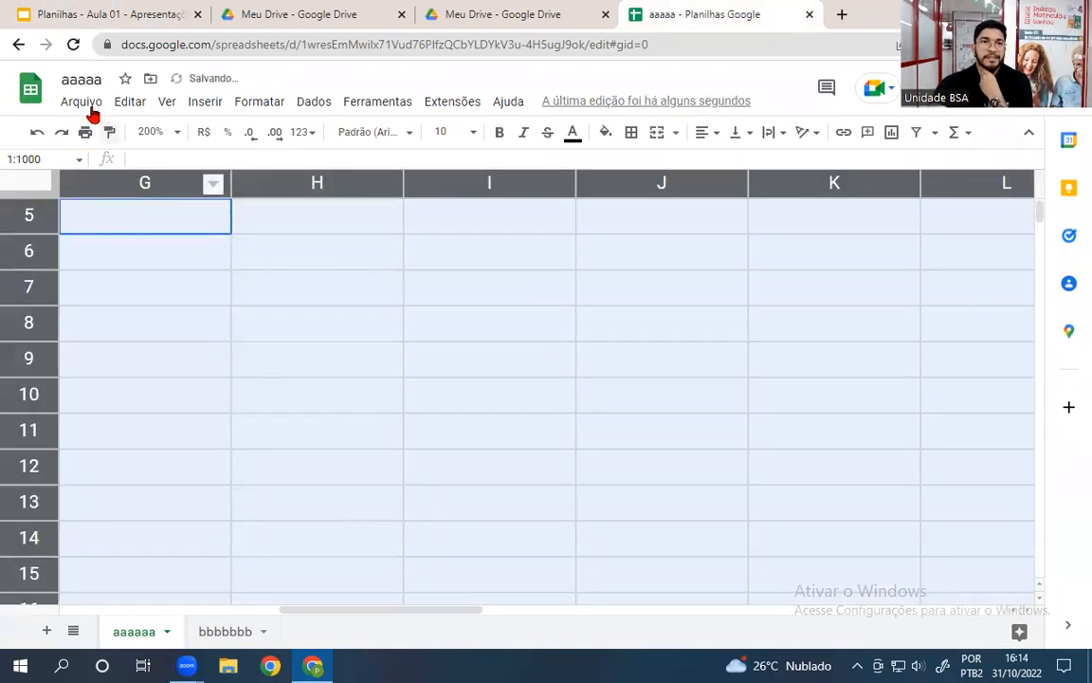
Show sheet aaaaaa from cell A1 at 200% zoom, and check the Orçamento Mensal slide before returning to the spreadsheet.
click(152, 132)
click(159, 244)
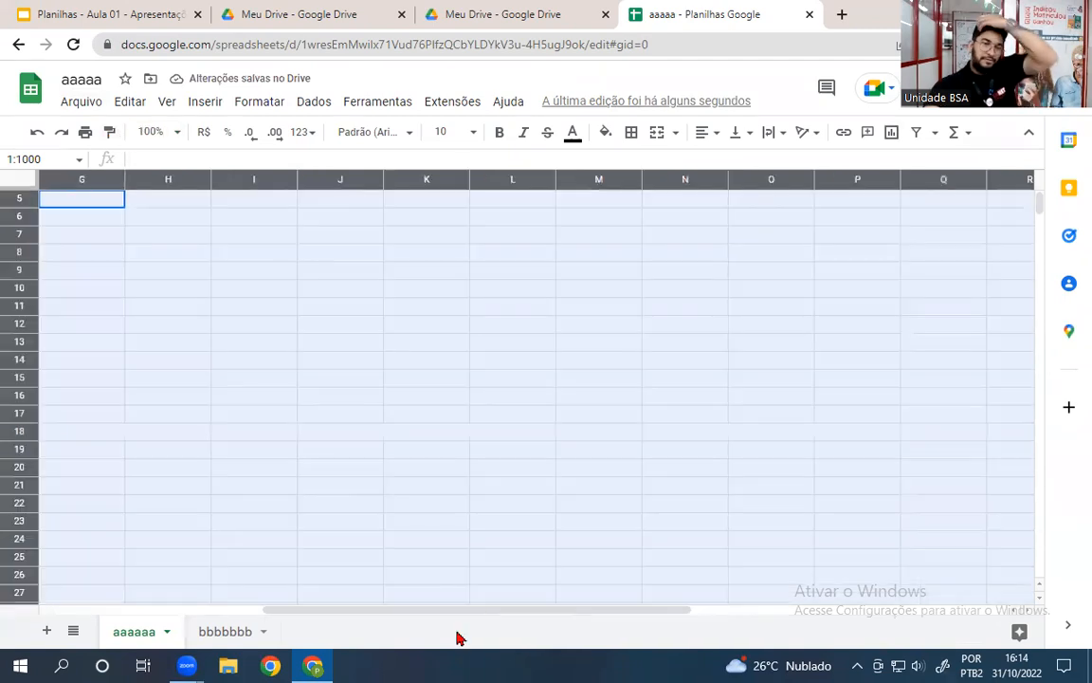
drag(287, 611, 39, 598)
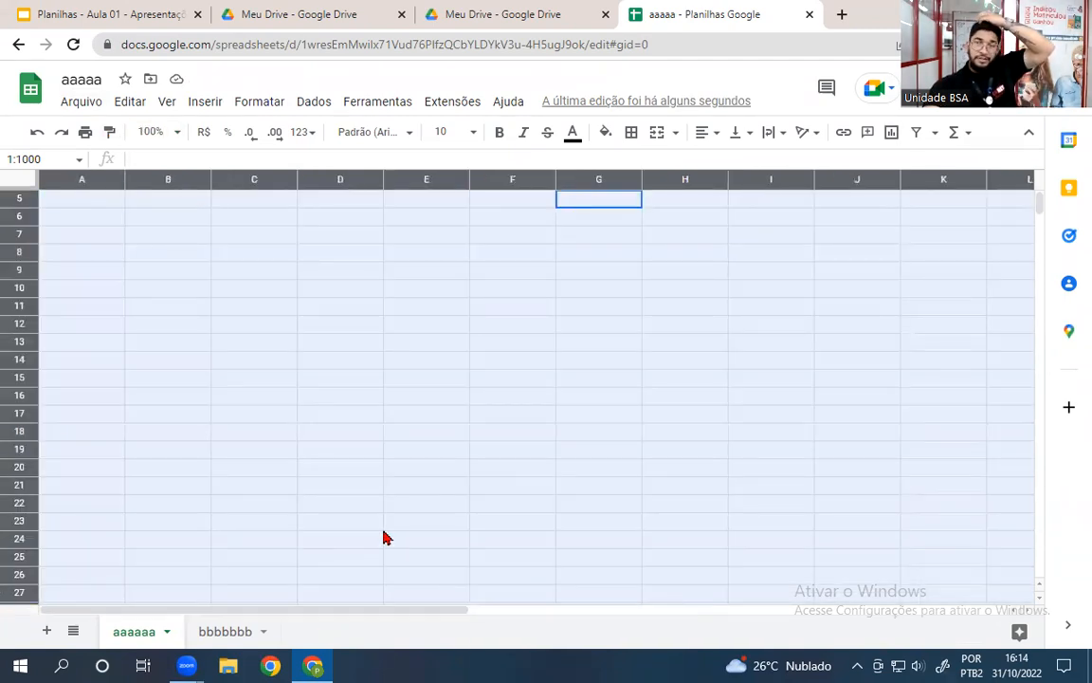
scroll(357, 517, up, 1)
click(152, 131)
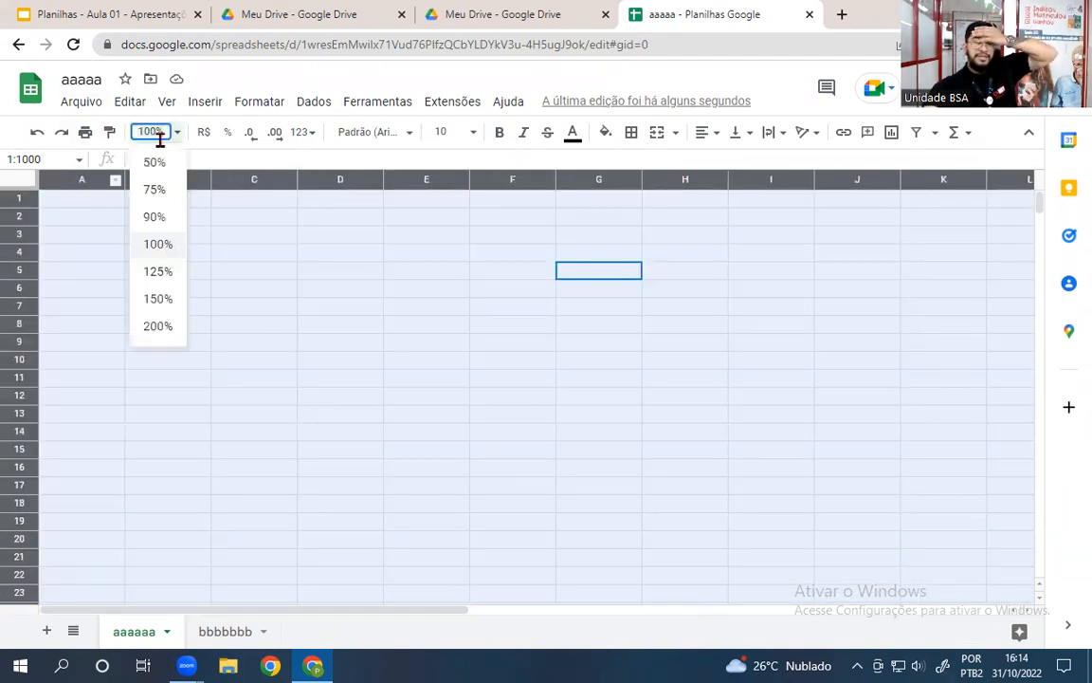
click(158, 328)
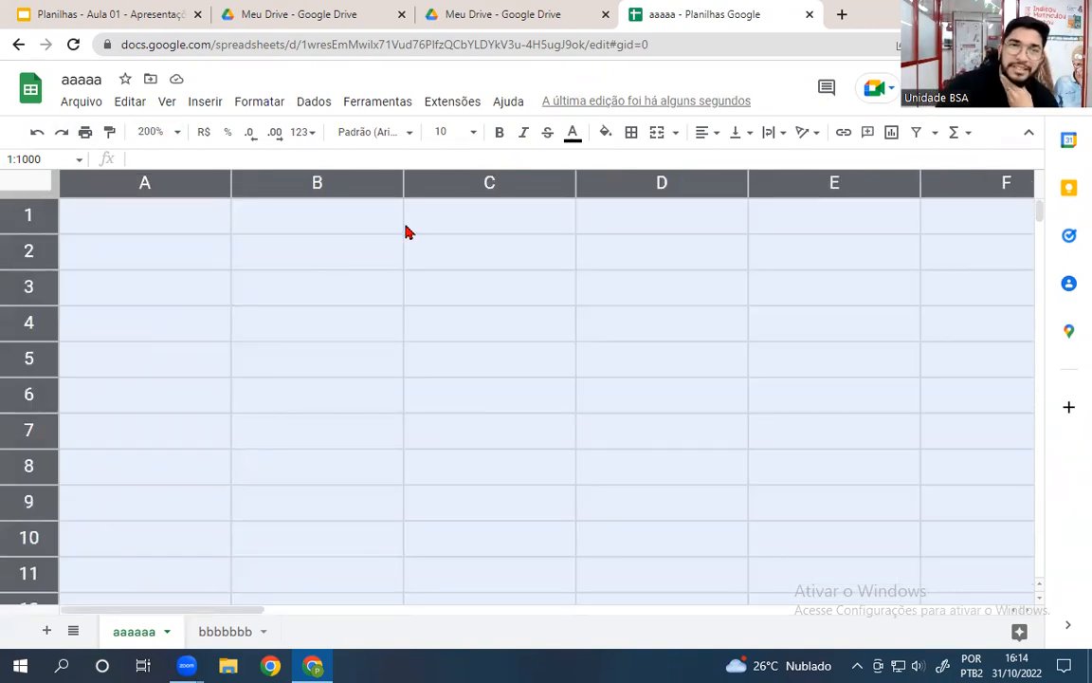
click(106, 14)
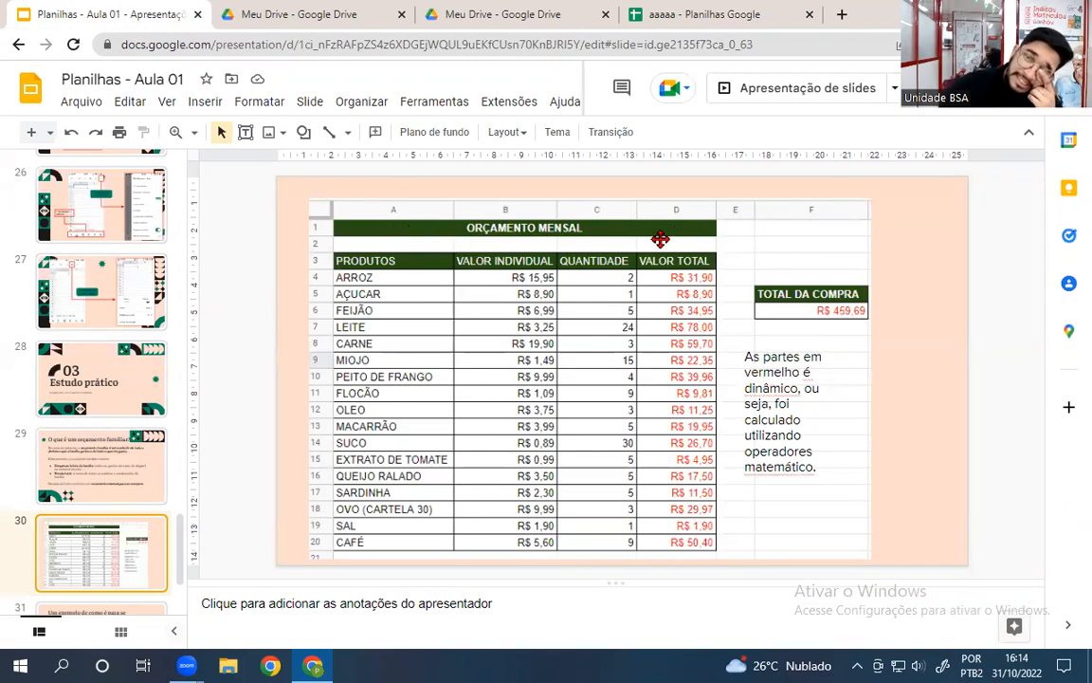
click(786, 17)
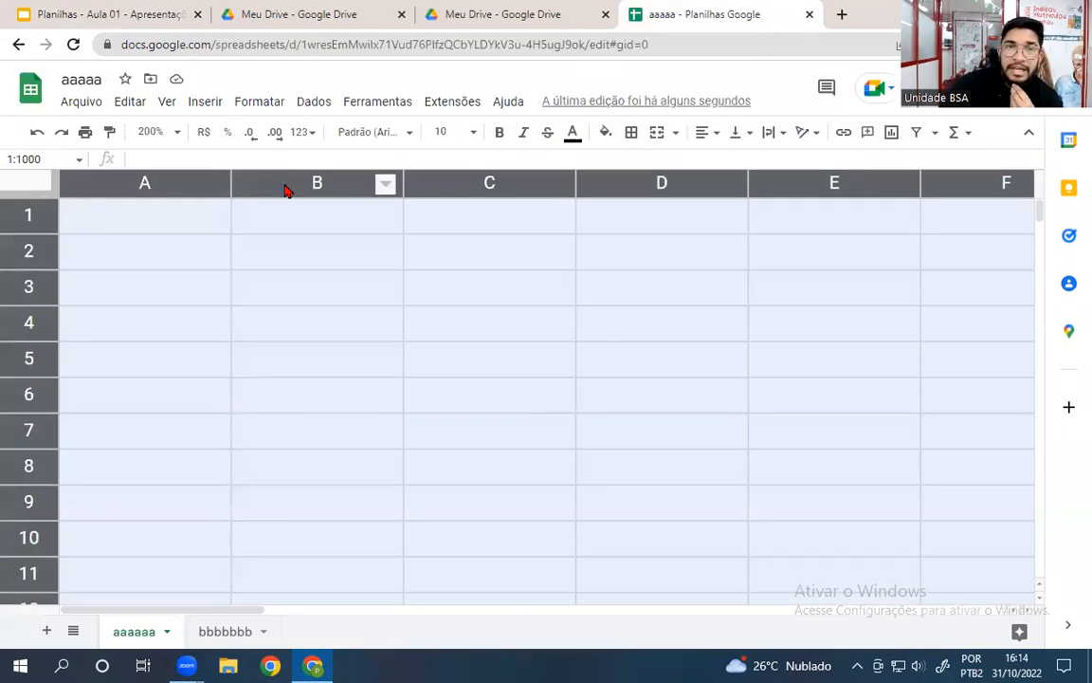
Merge cells A1:D1 on sheet aaaaaa into a single title cell.
click(147, 217)
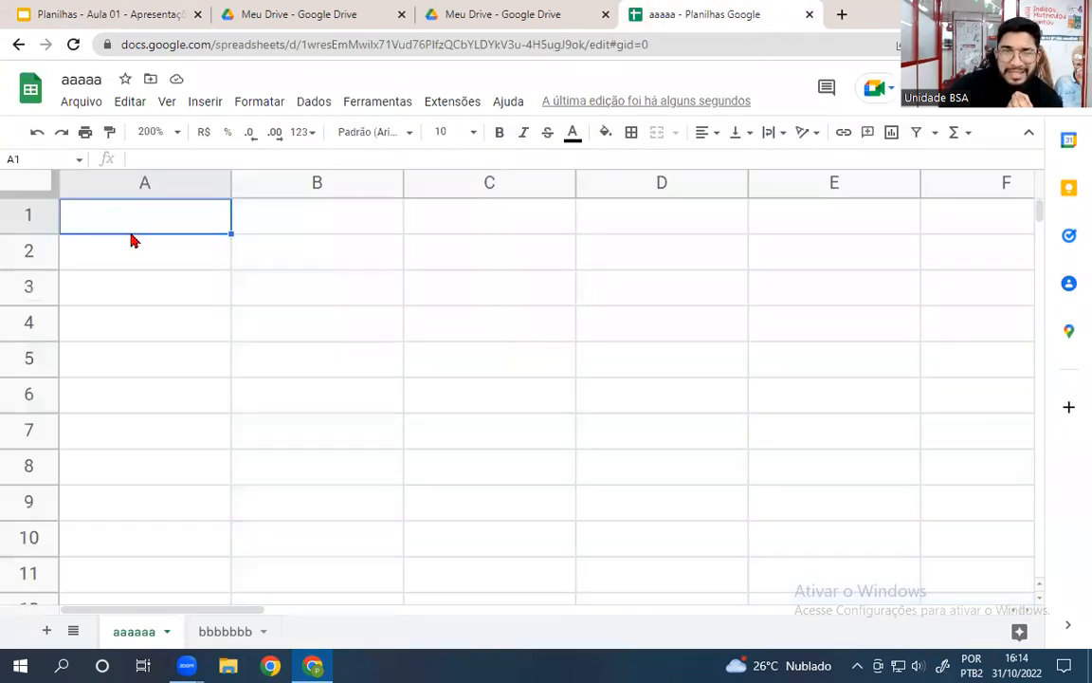
drag(139, 231, 491, 227)
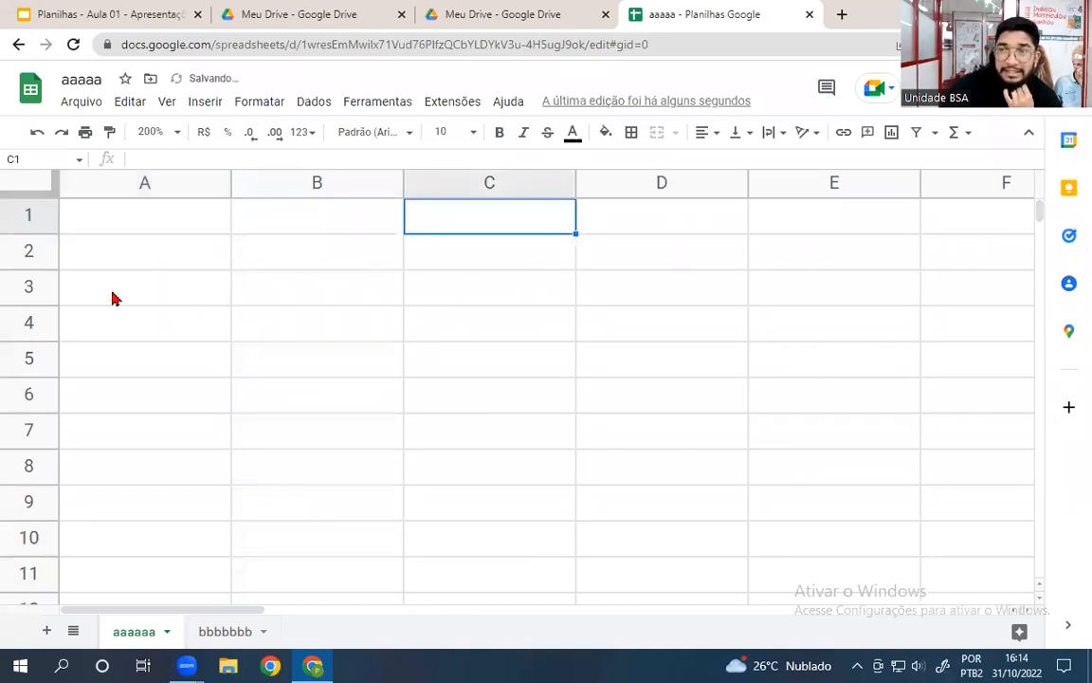
click(114, 294)
click(95, 220)
drag(267, 225, 690, 227)
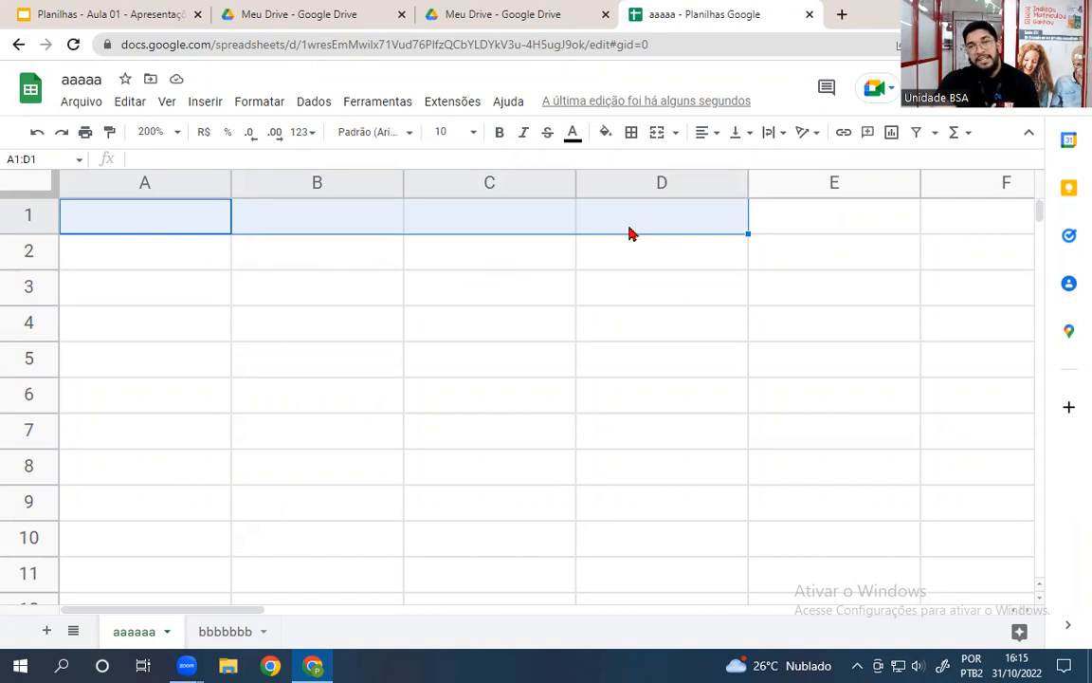
click(656, 134)
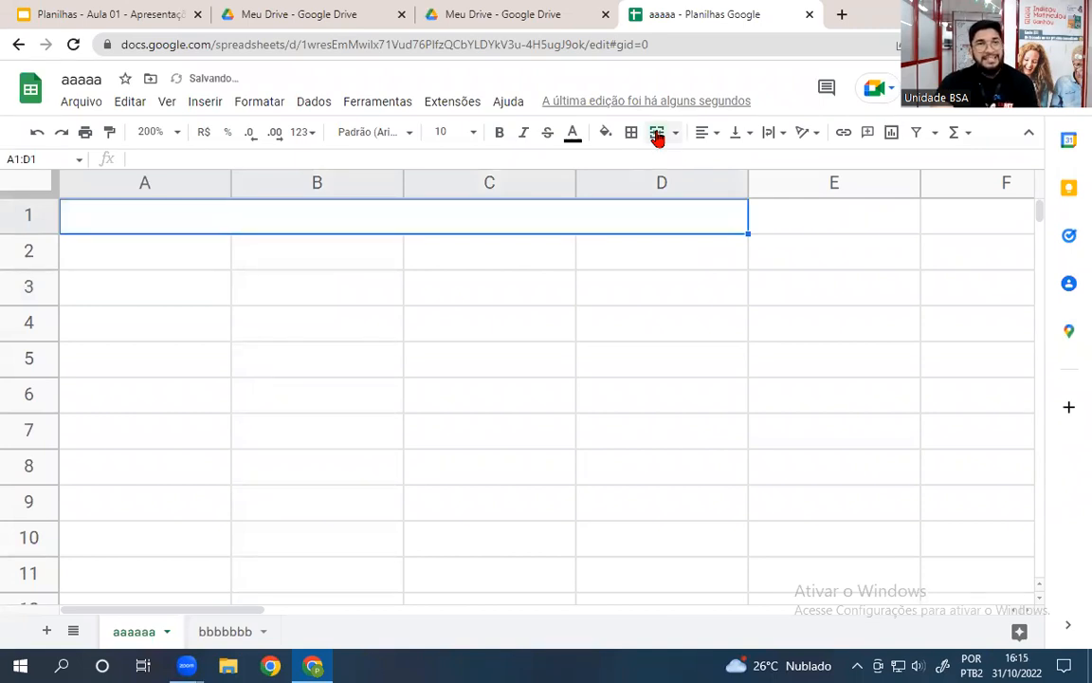
double_click(425, 220)
text(C)
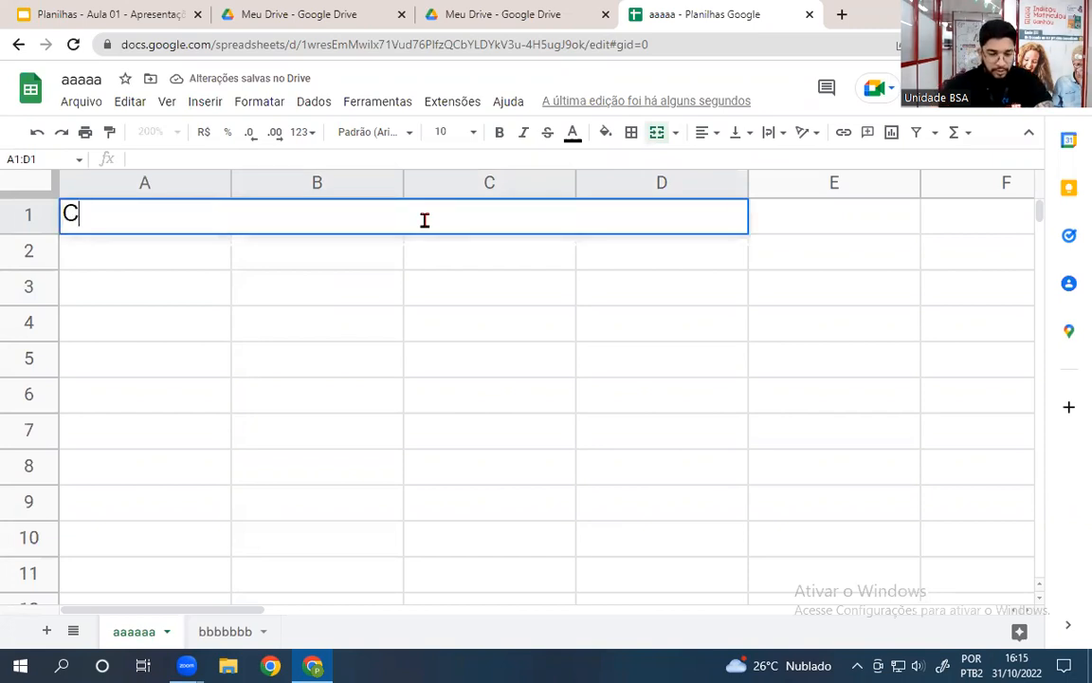
text(ontrole de)
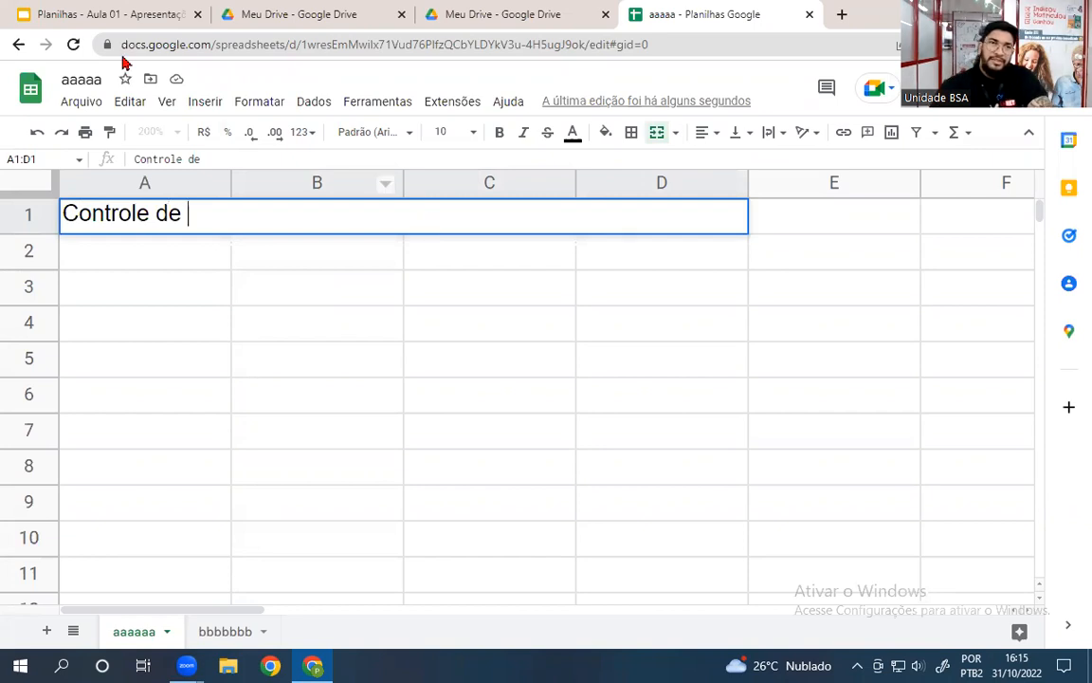
key(ctrl+1)
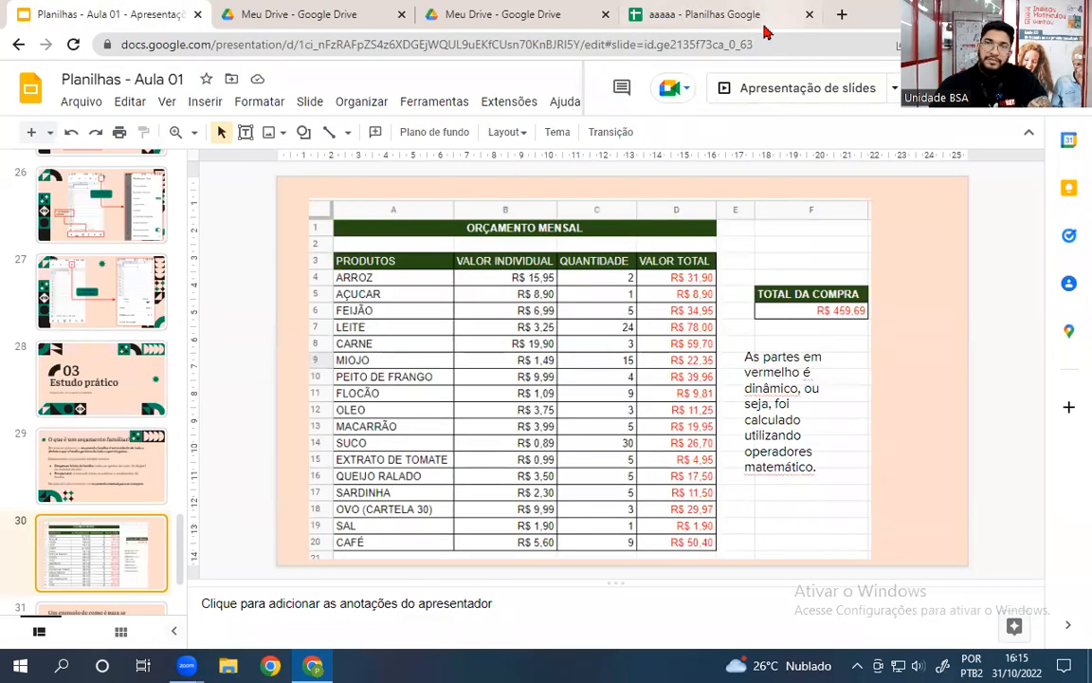
click(690, 21)
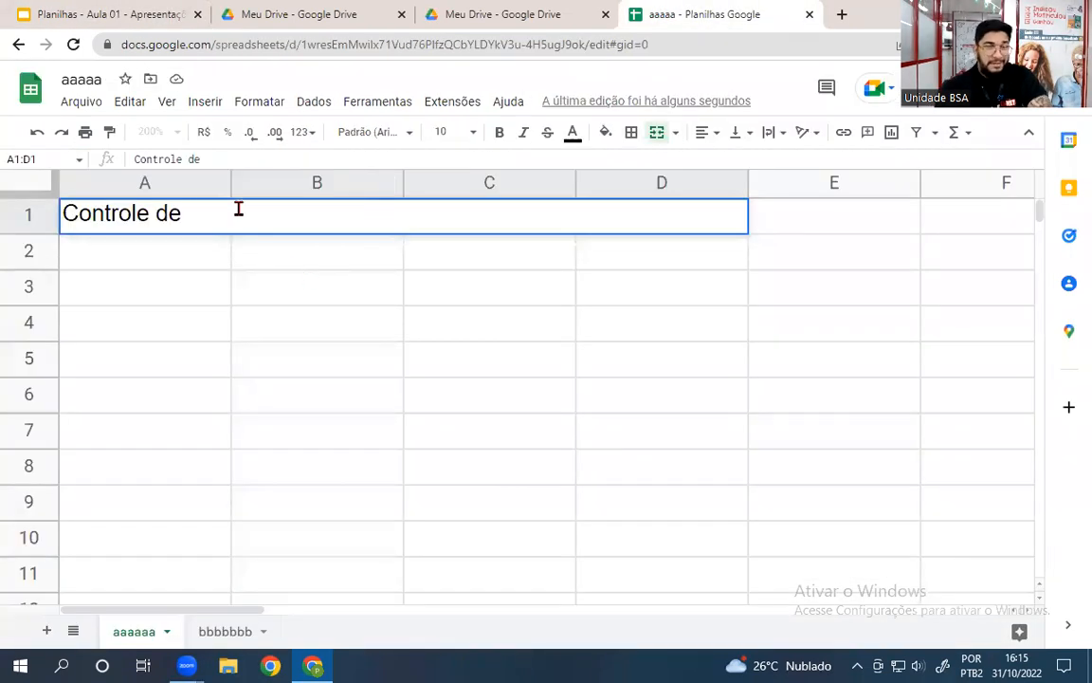
key(BackSpace)
key(BackSpace)
key(BackSpace)
key(BackSpace)
key(BackSpace)
key(BackSpace)
key(BackSpace)
key(BackSpace)
key(BackSpace)
key(BackSpace)
key(BackSpace)
key(BackSpace)
Enter the title Orçamento mensal in the merged cell A1:D1 and center it horizontally.
text(Orçamento mensal)
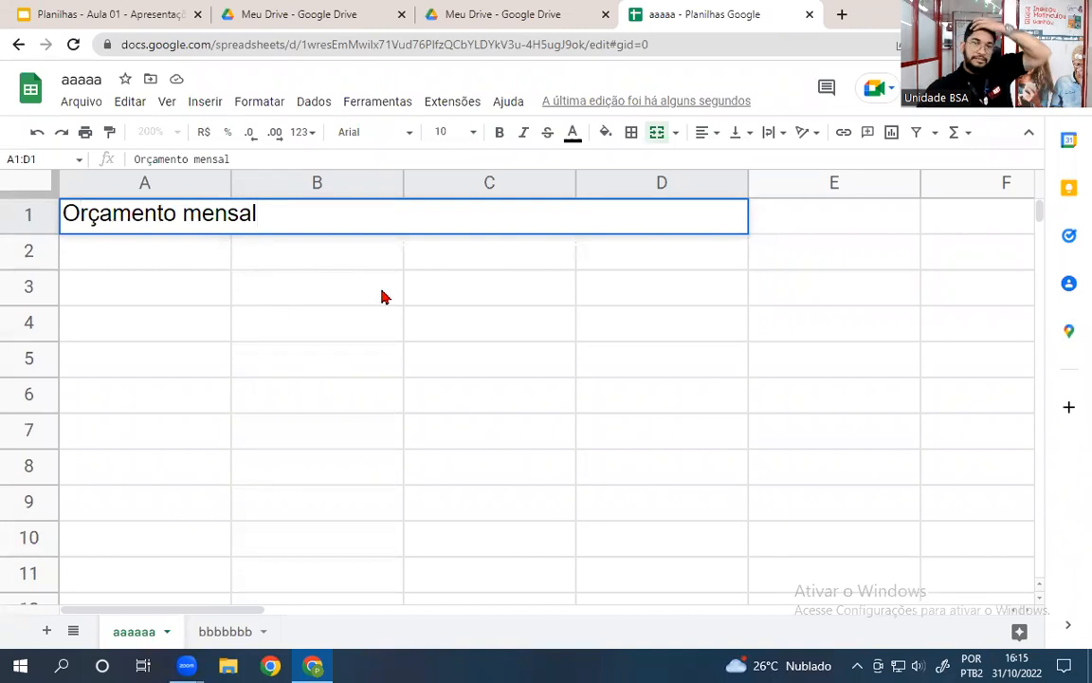
click(708, 137)
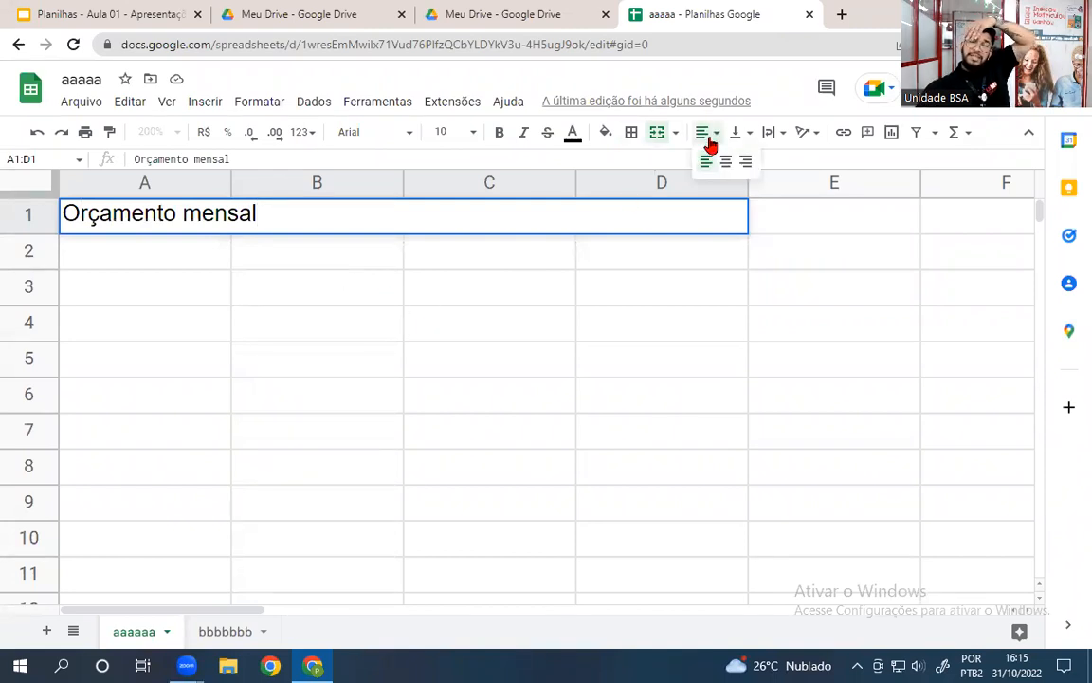
click(725, 161)
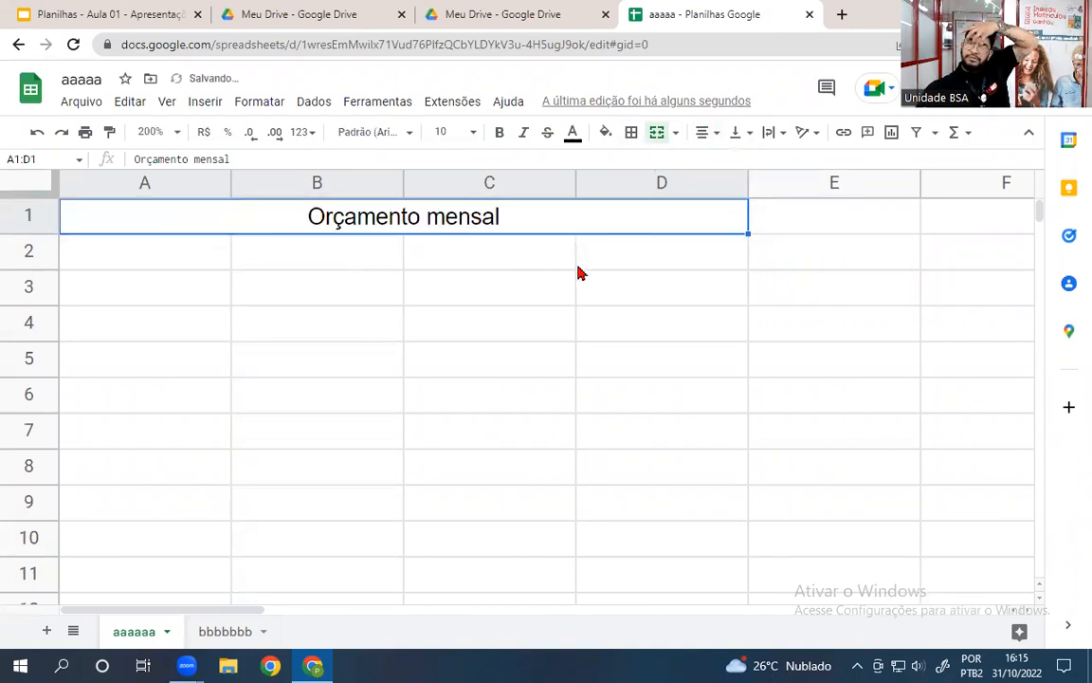
Check the headings on the Orçamento Mensal slide and enter Produtos, Valor Individual, Quantidade and Valor total in cells A3 to D3.
drag(154, 258, 707, 257)
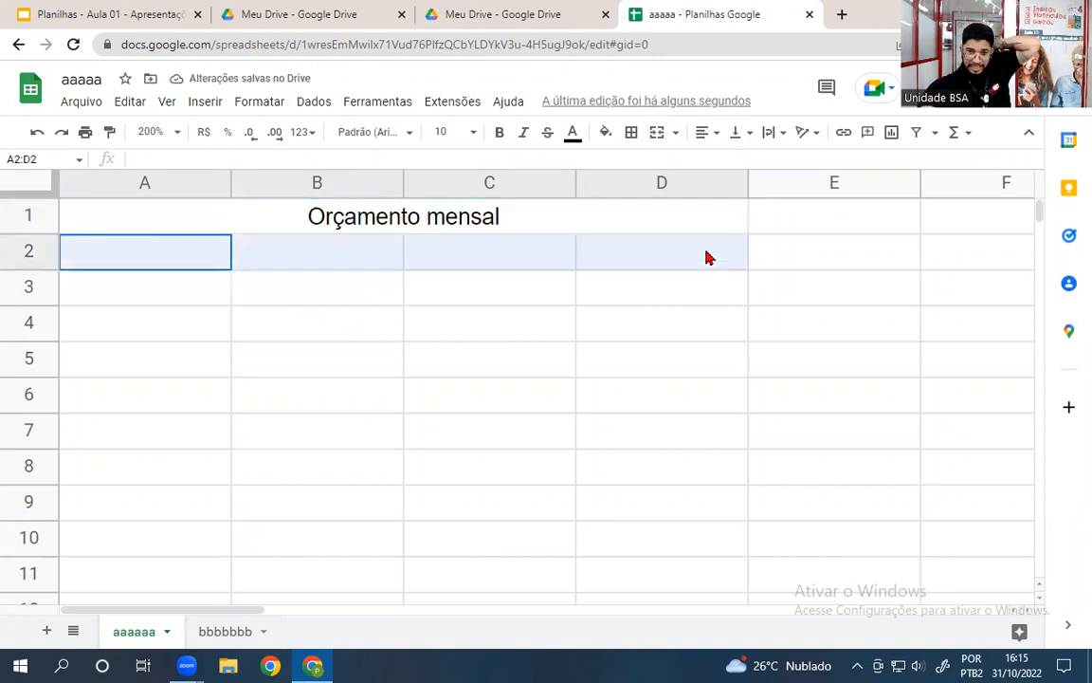
drag(212, 293, 611, 299)
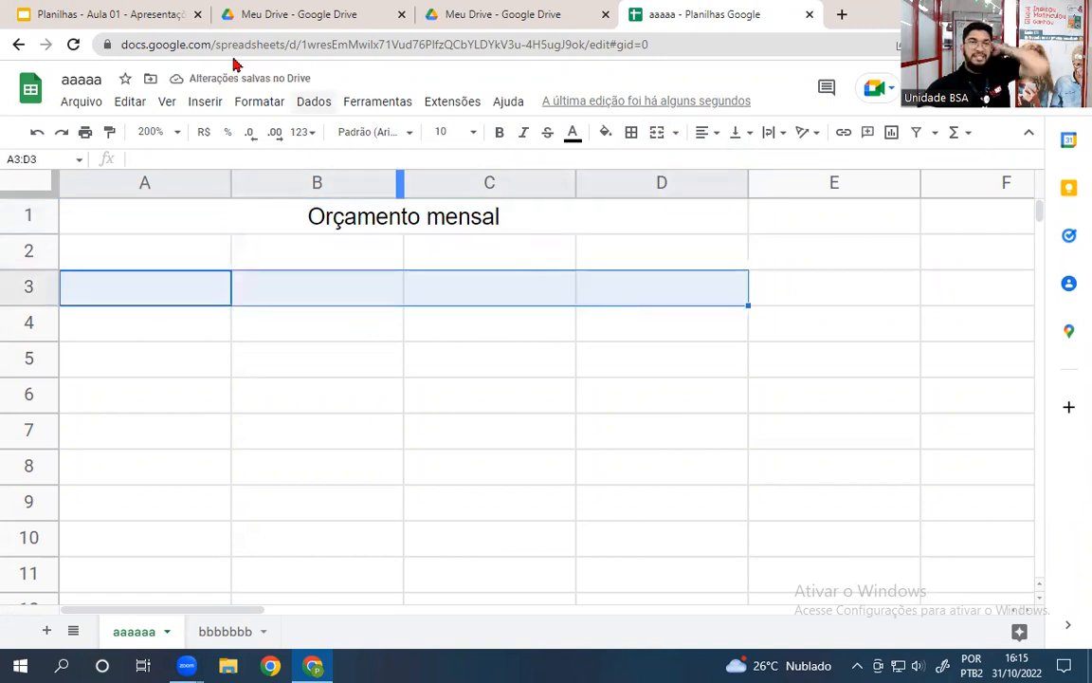
click(157, 19)
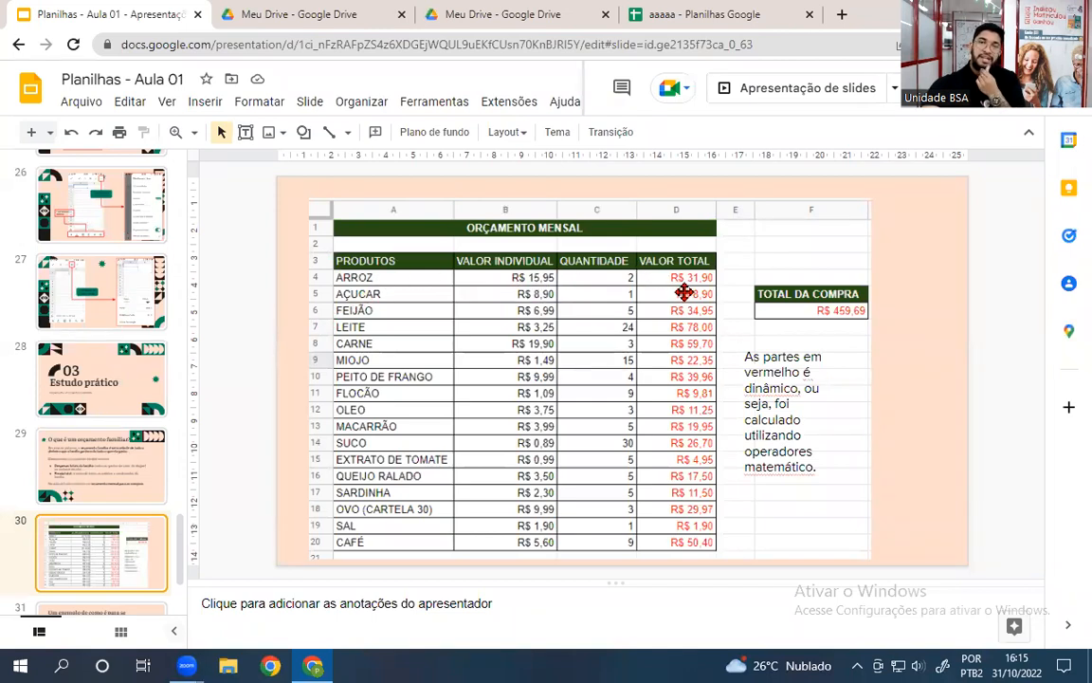
click(692, 14)
click(159, 302)
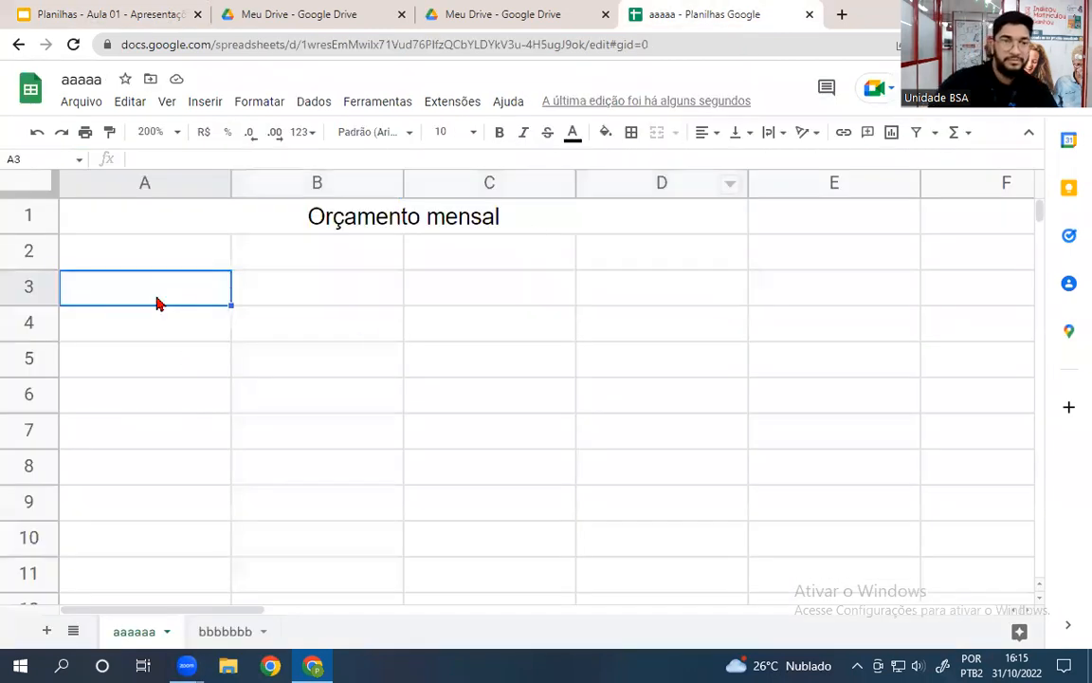
text(Produtos)
key(Tab)
text(Valo)
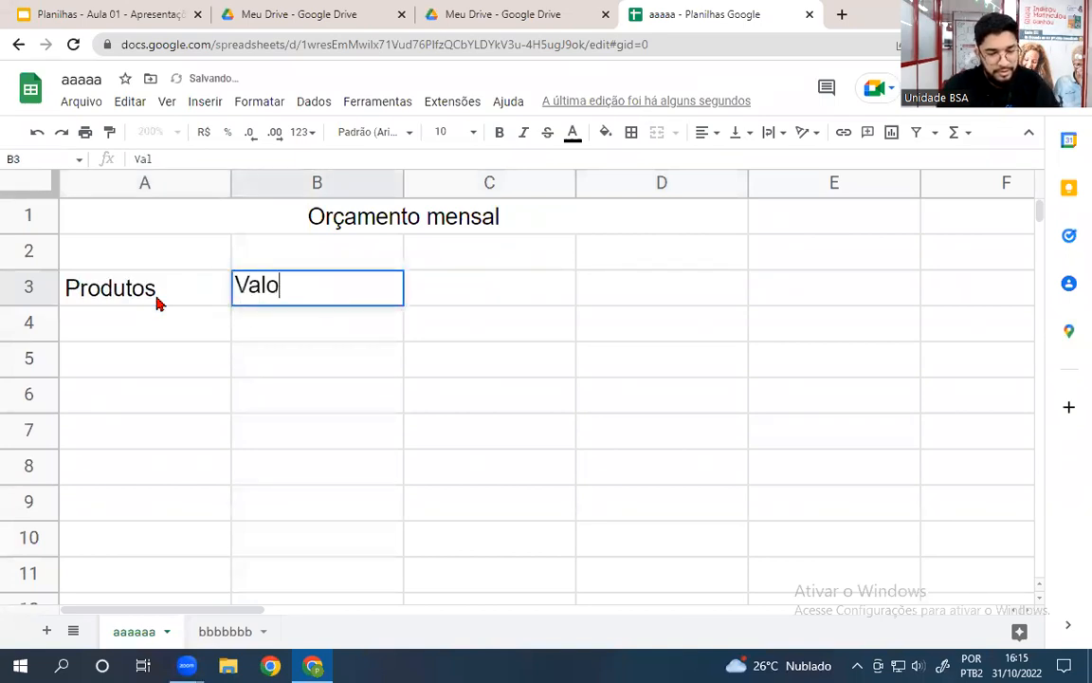
text(r Individual)
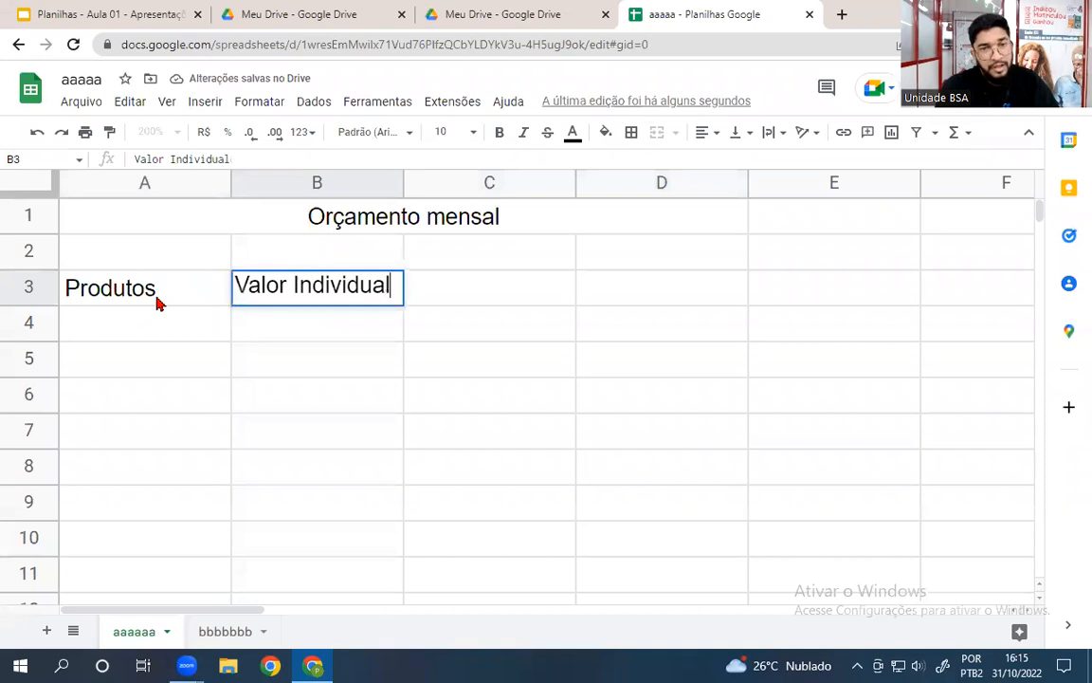
key(Tab)
text(Quantidade)
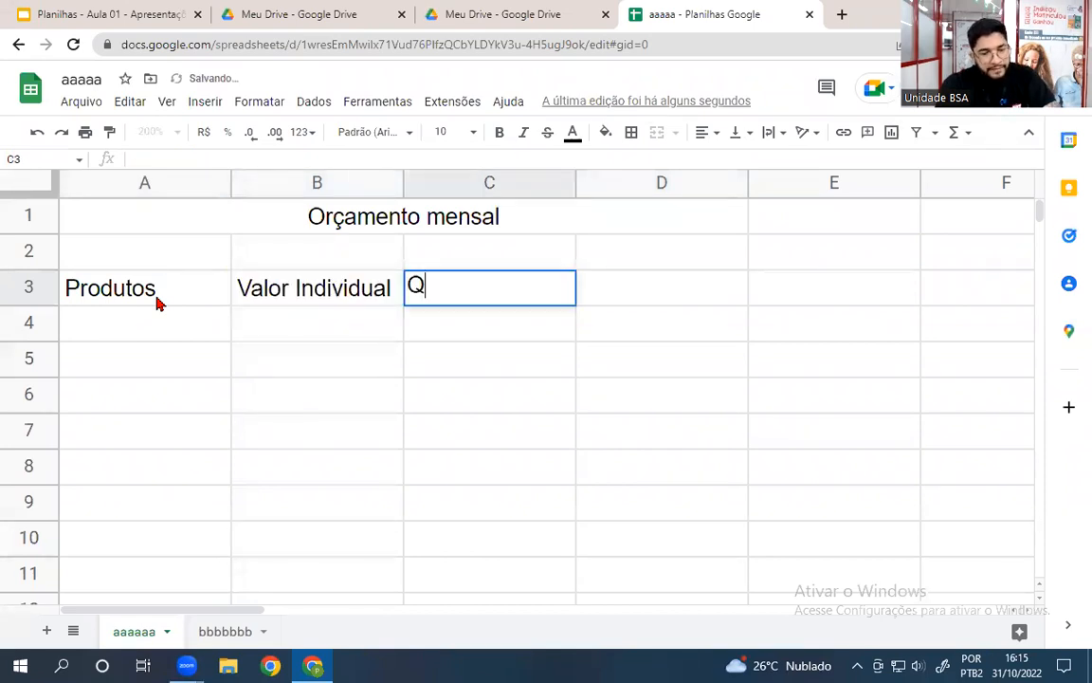
key(Tab)
text(Valor total)
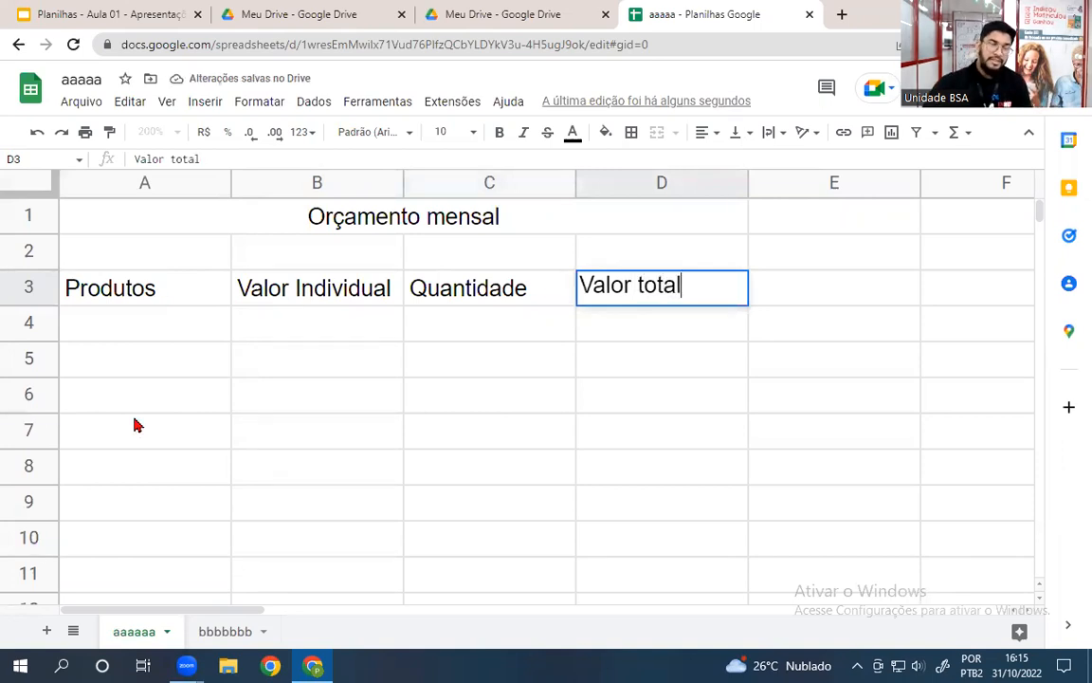
List the products Arroz, Feijão, Macarrão, Carne and Cuscuz in cells A4 to A8 under Produtos.
click(124, 339)
text(Arroz)
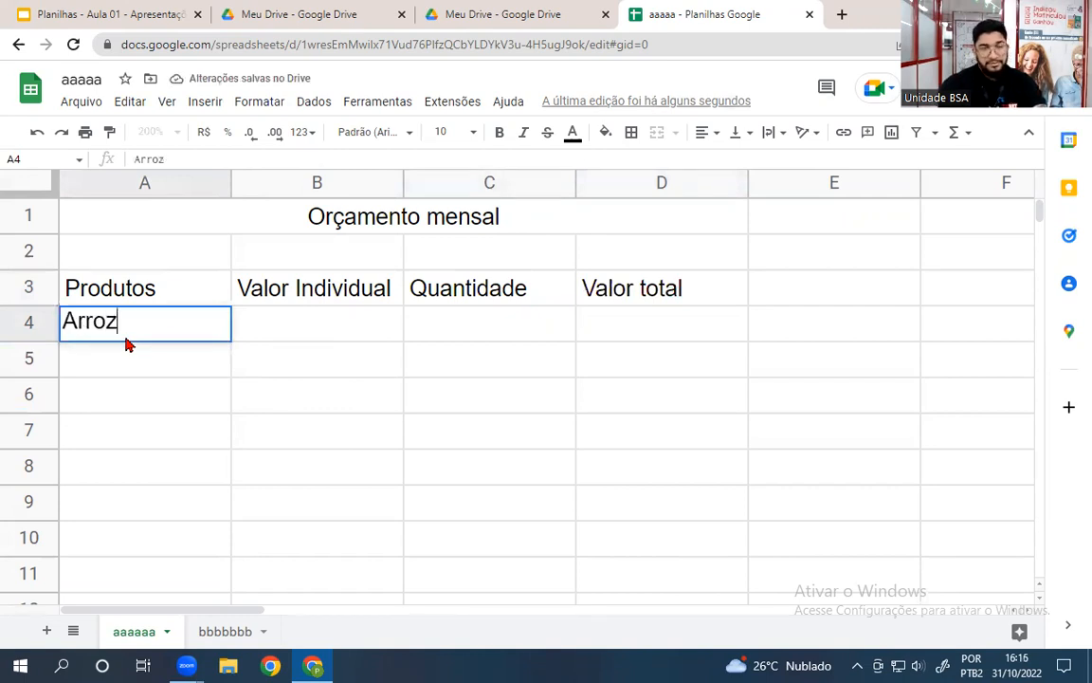
key(Return)
text(Feij)
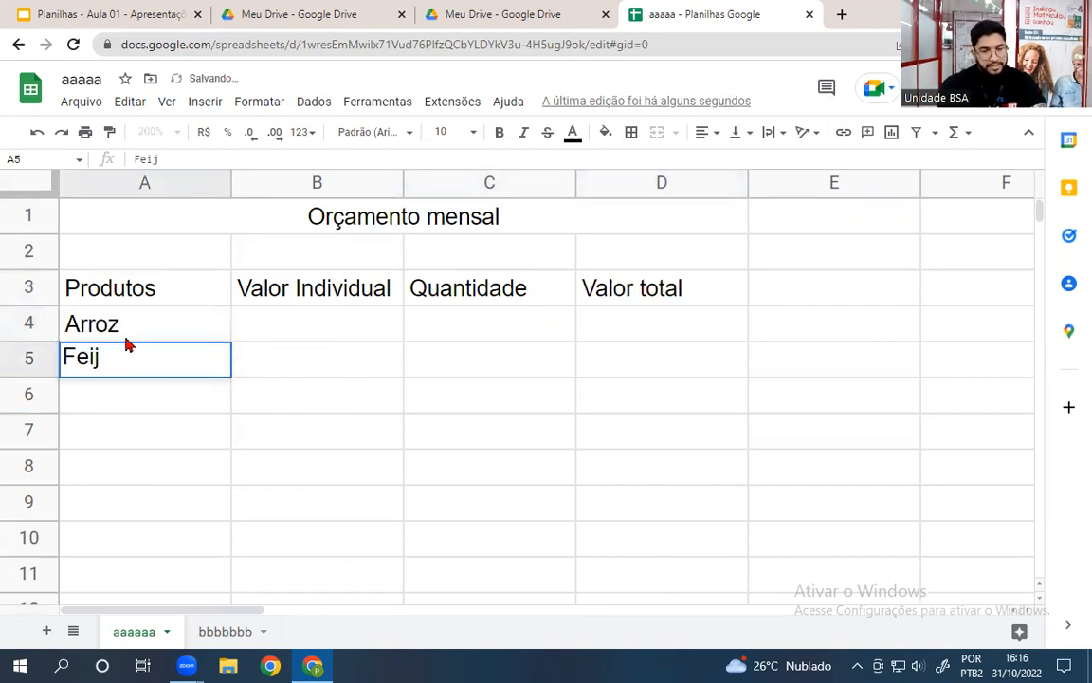
text(ão)
key(Return)
text(acarrão)
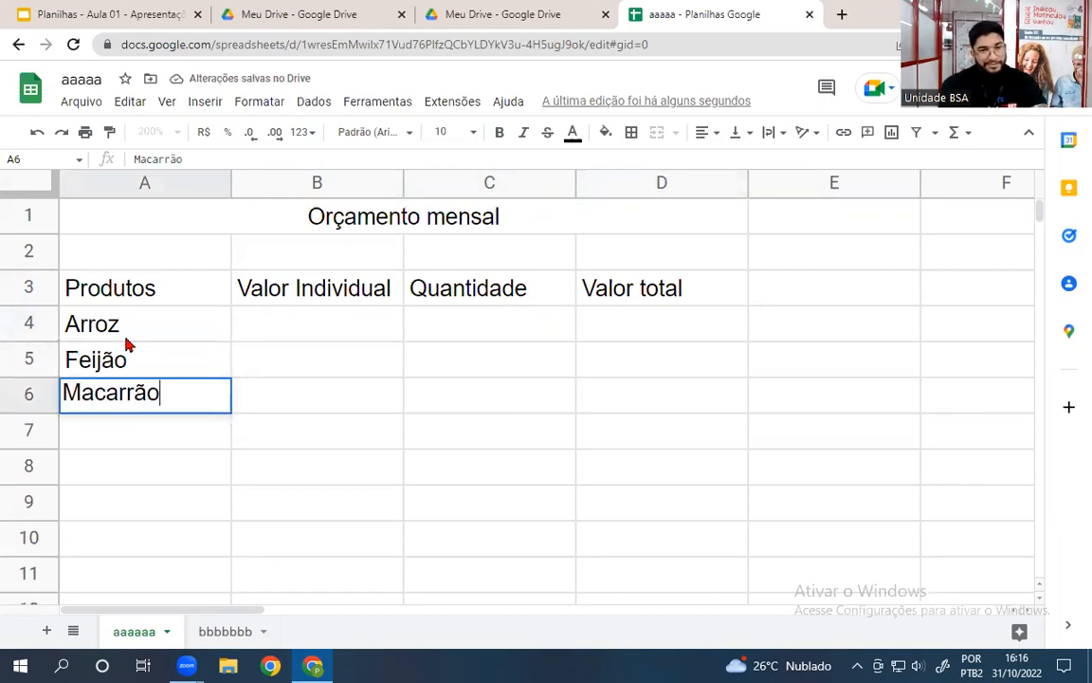
key(Return)
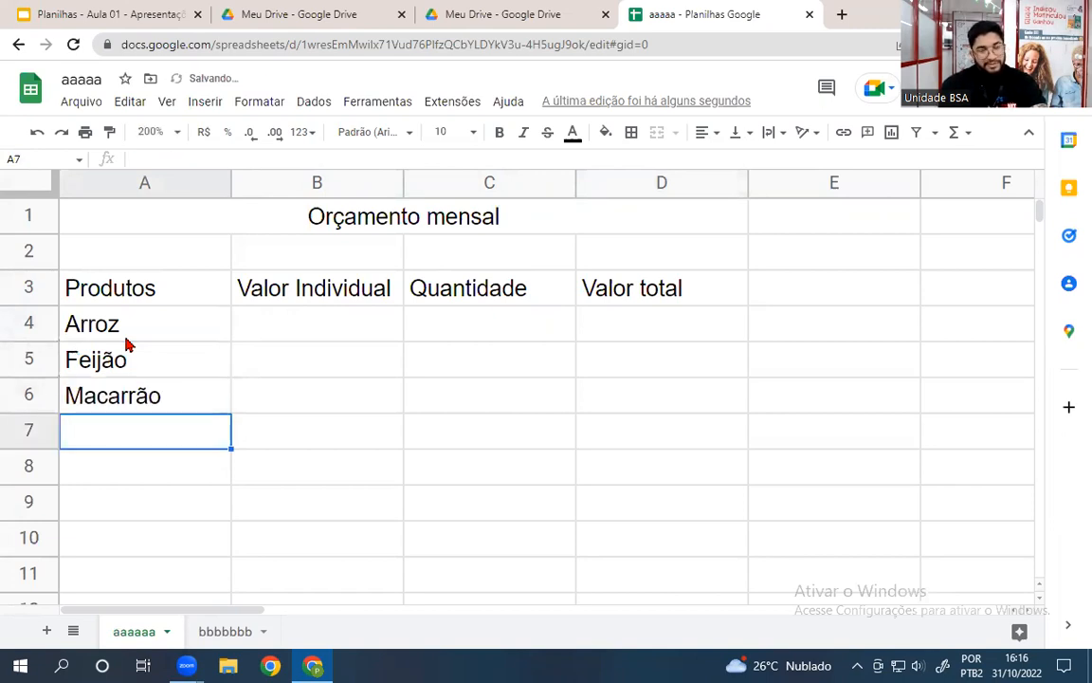
text(Carne)
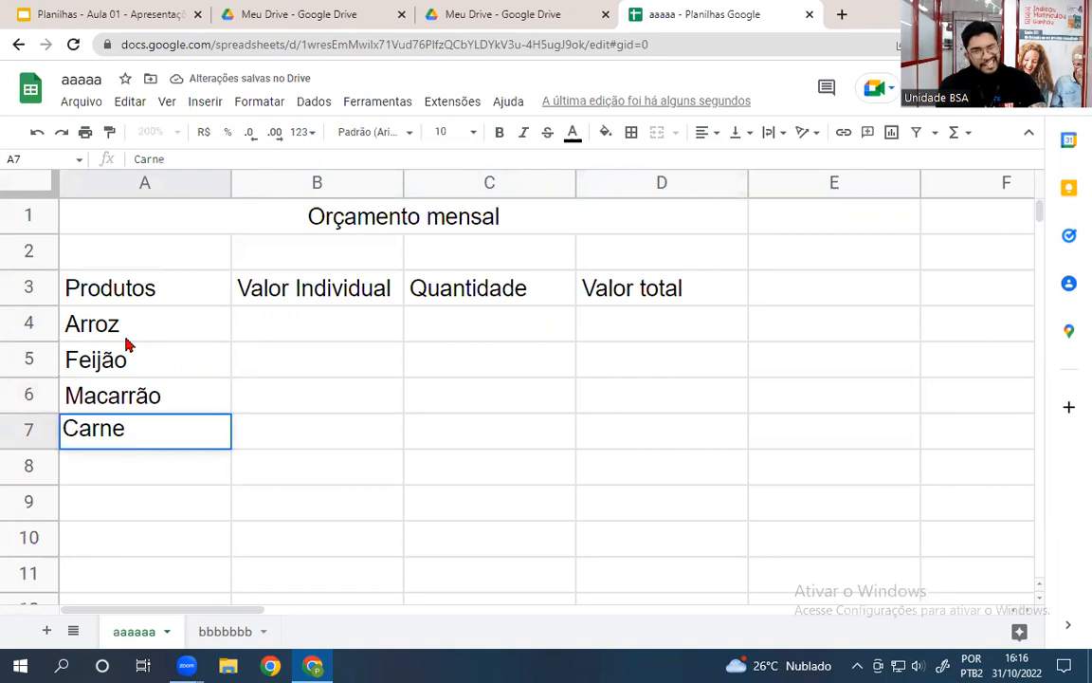
key(Return)
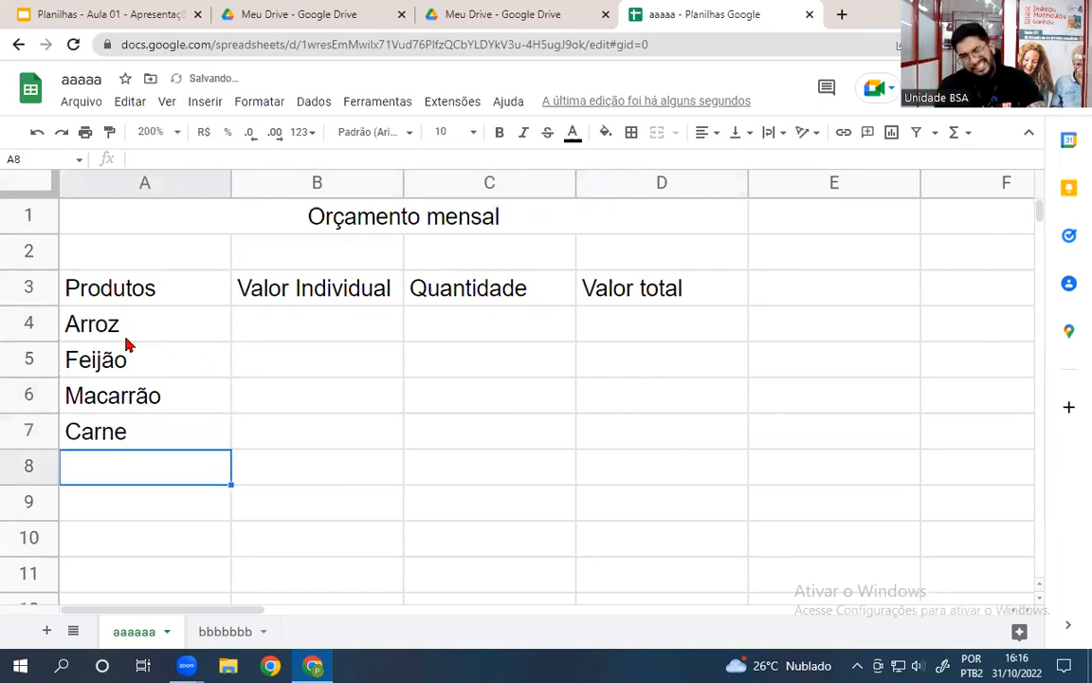
text(Cuscuz)
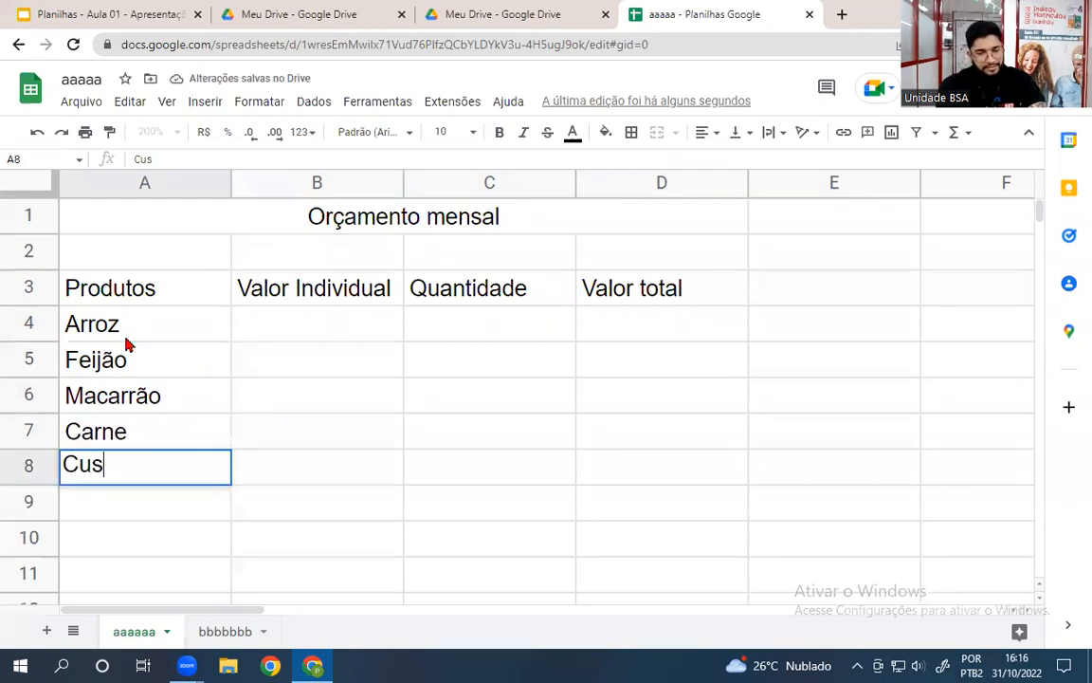
Enter the prices 23,59, 10,99, 5,99, 35,99 and 3,79 in cells B4 to B8 under Valor Individual.
click(303, 318)
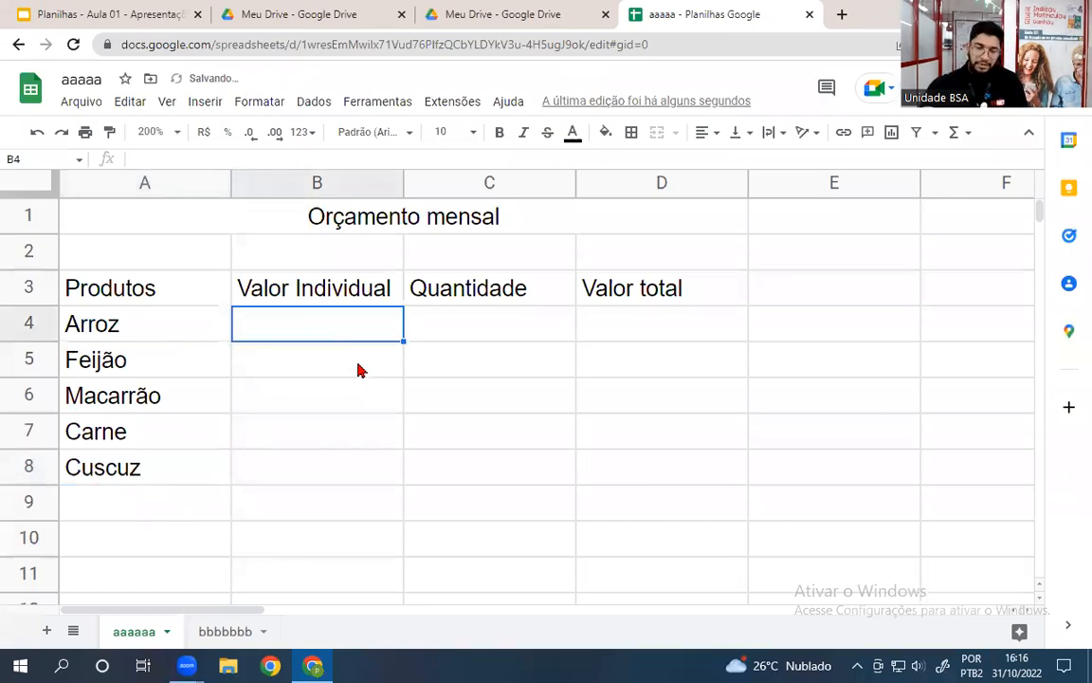
text(23)
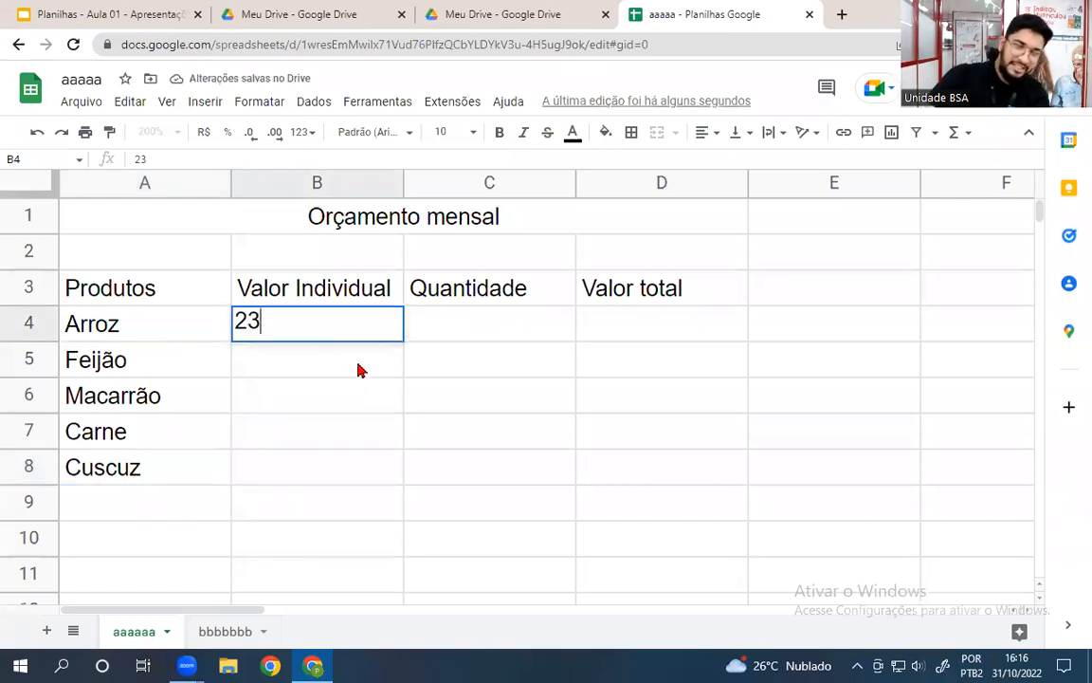
text(,59)
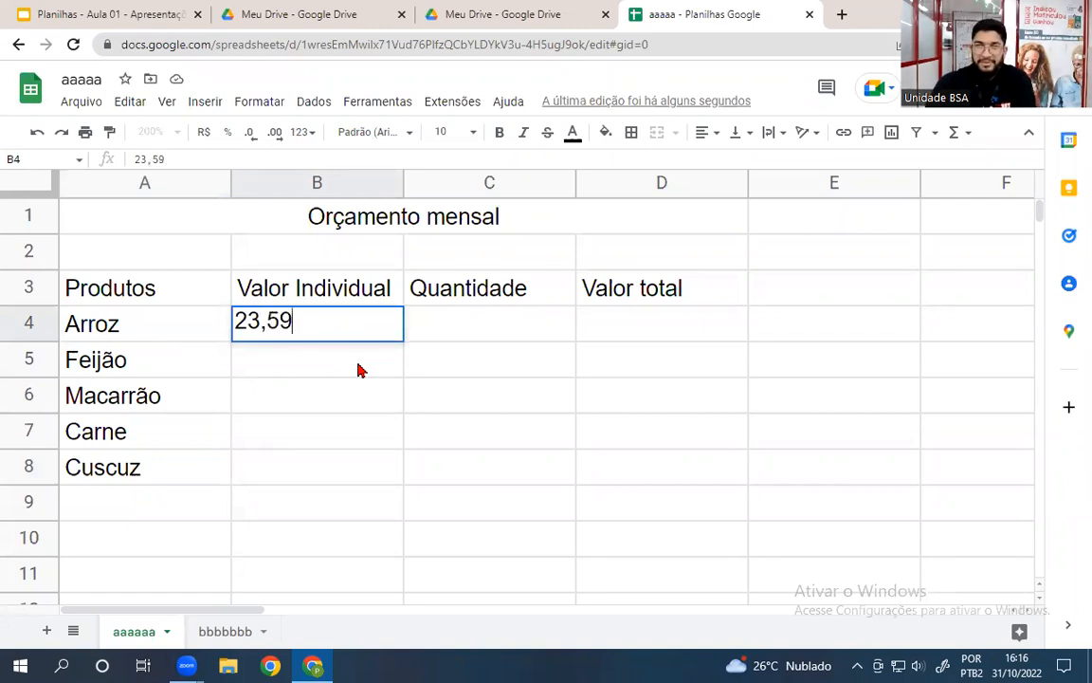
key(Return)
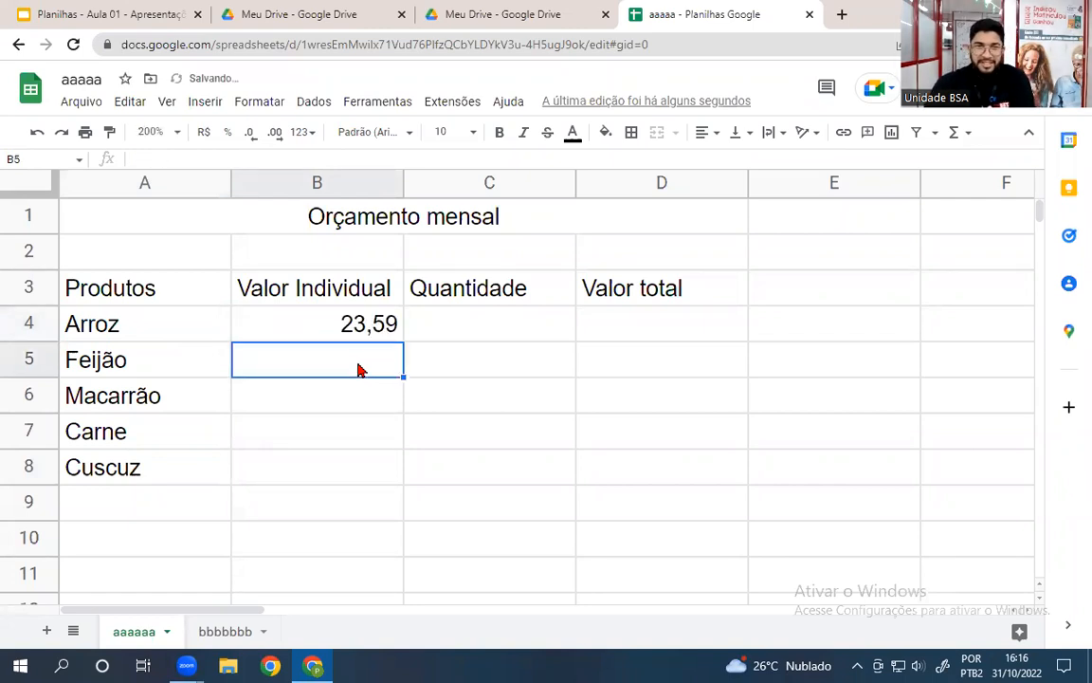
text(10,99)
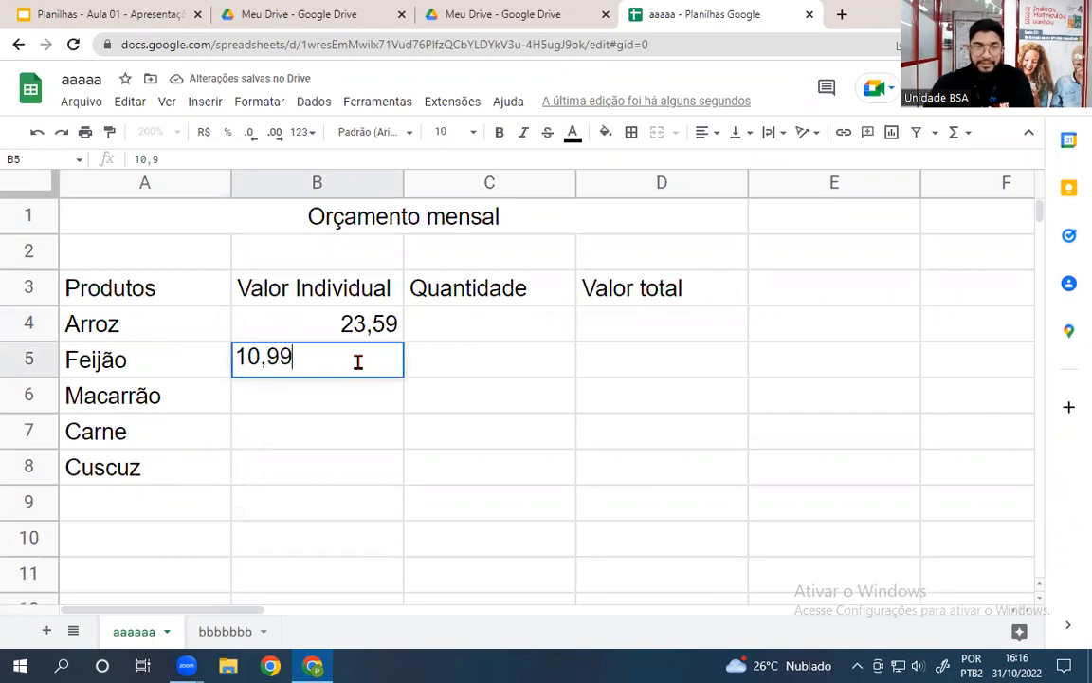
key(Return)
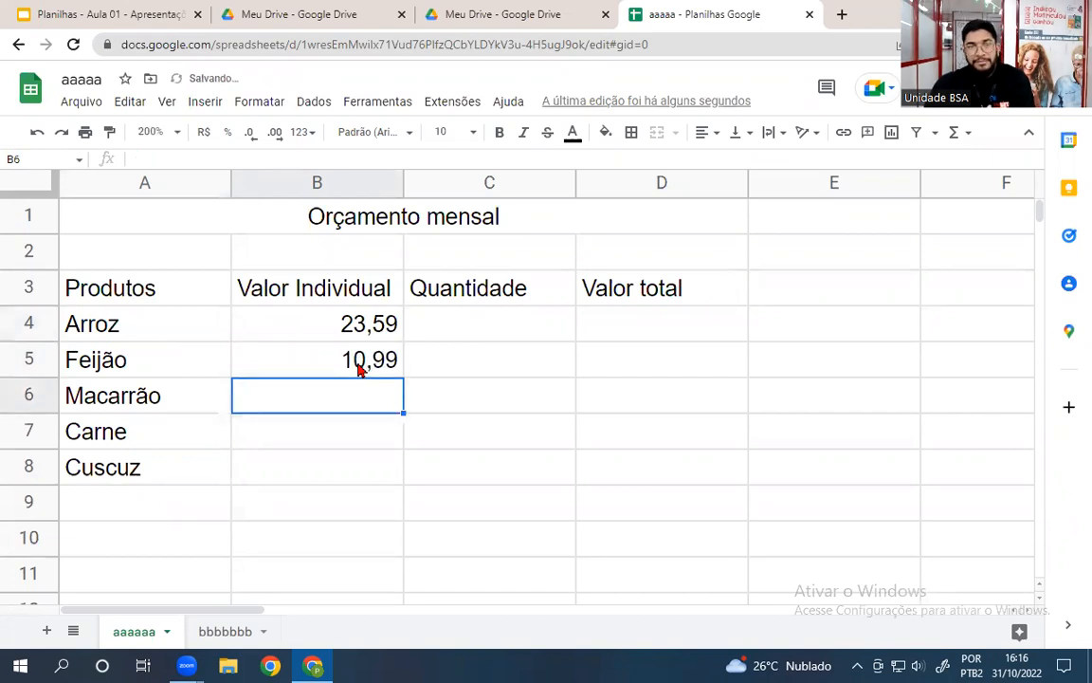
text(5,99)
key(Return)
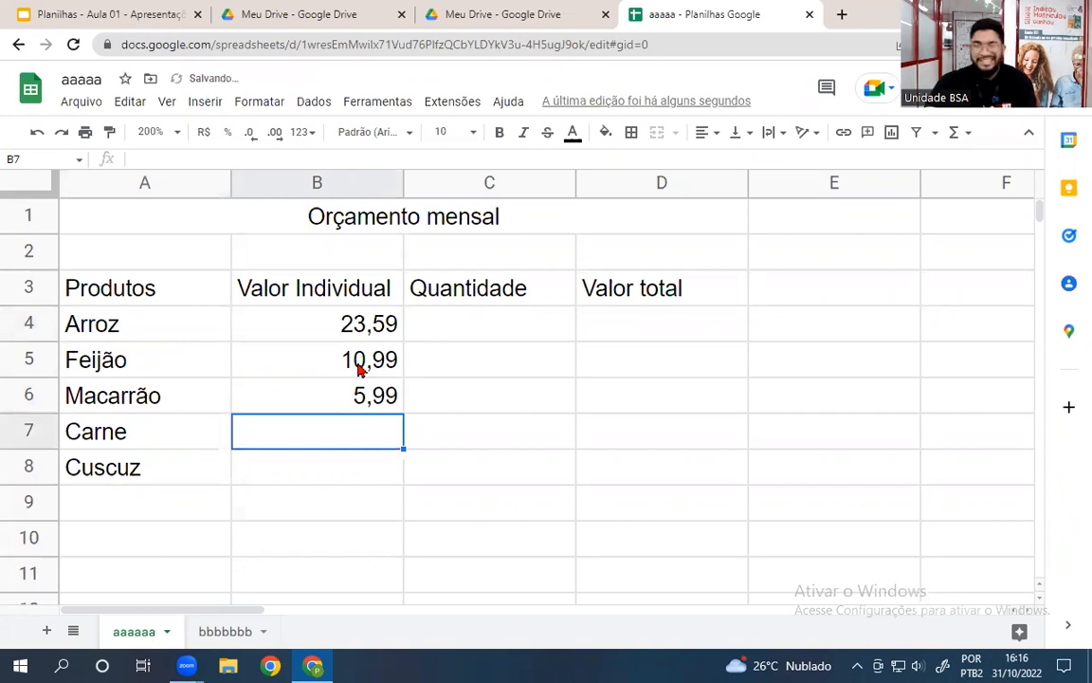
text(35,99)
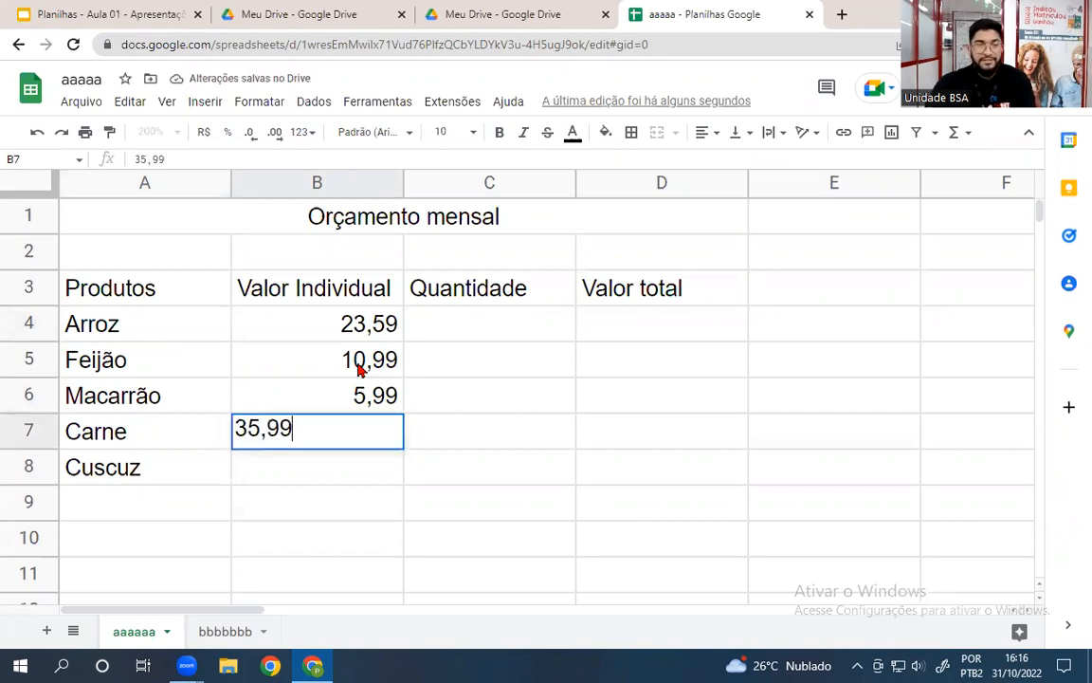
key(Return)
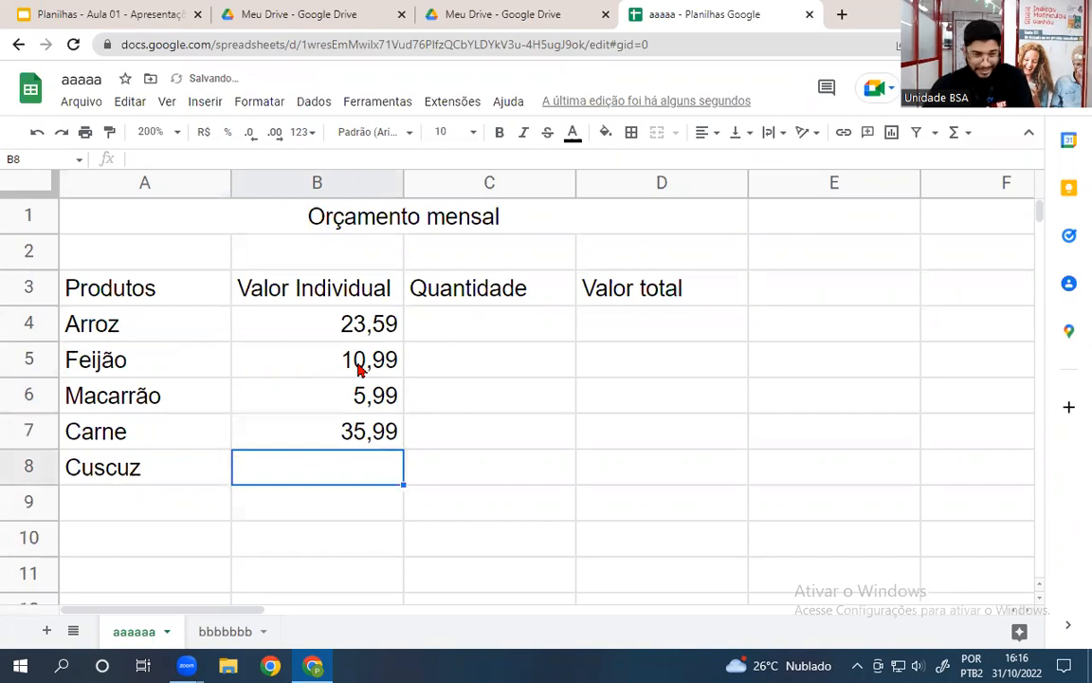
text(3,79)
key(Return)
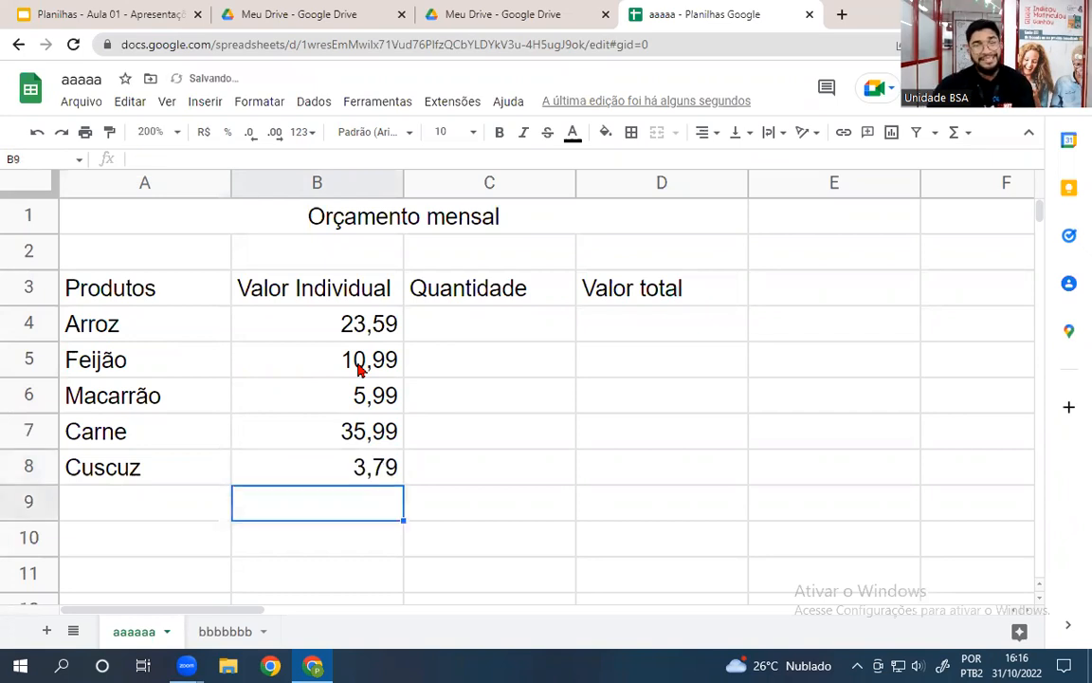
Format the individual prices in cells B4:B8 as currency in R$.
drag(346, 332, 346, 494)
click(583, 532)
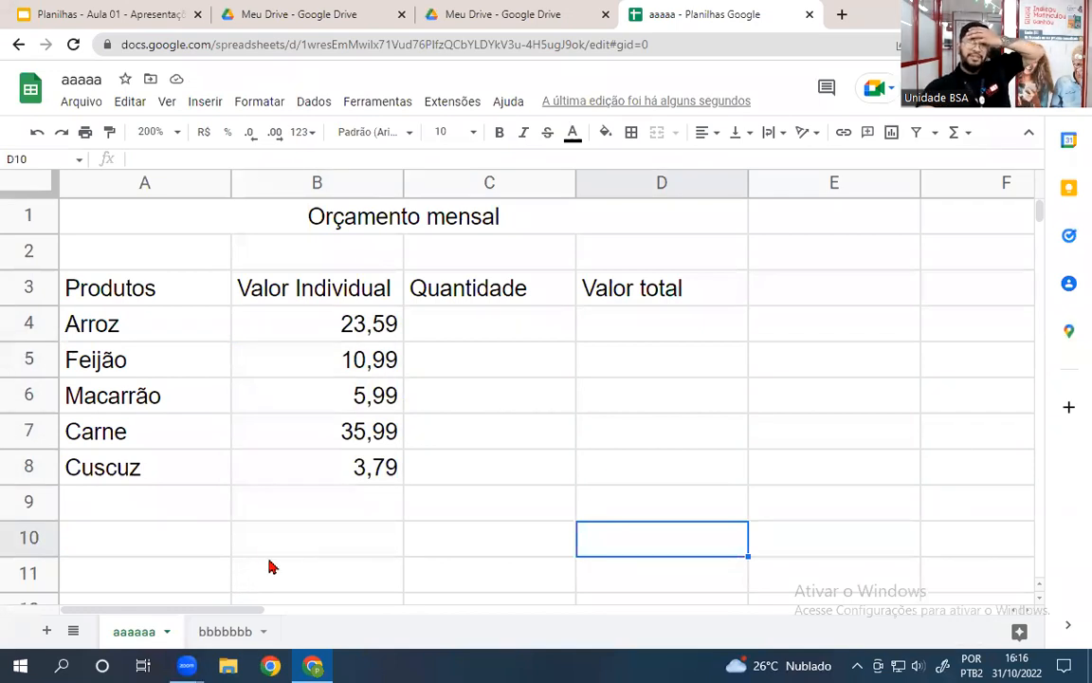
drag(334, 329, 313, 481)
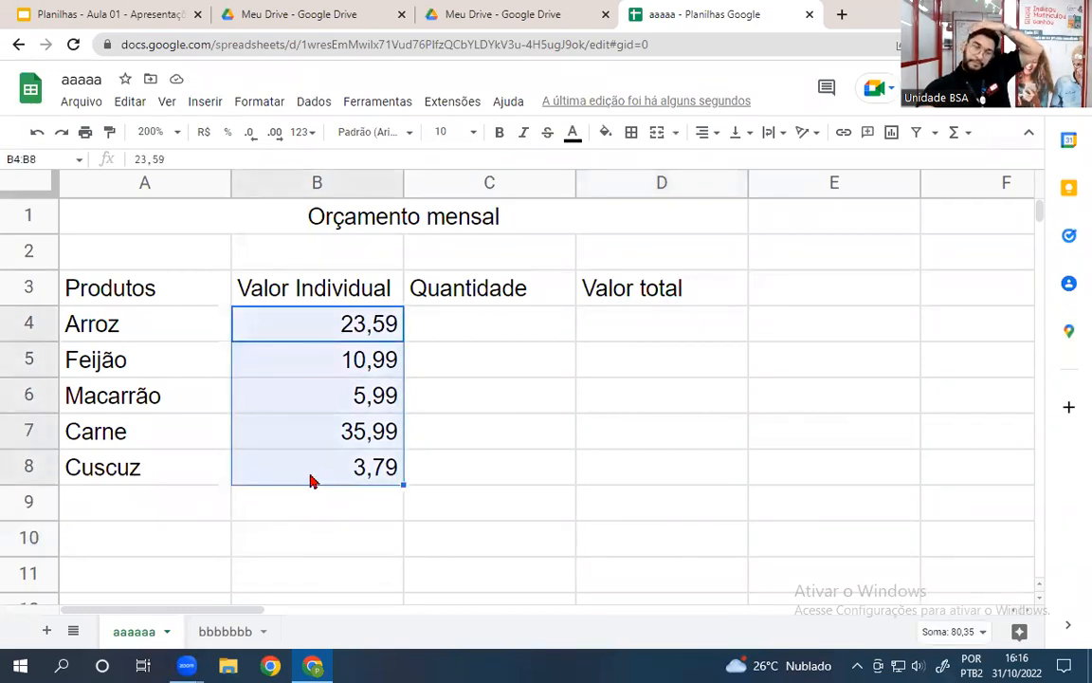
click(207, 135)
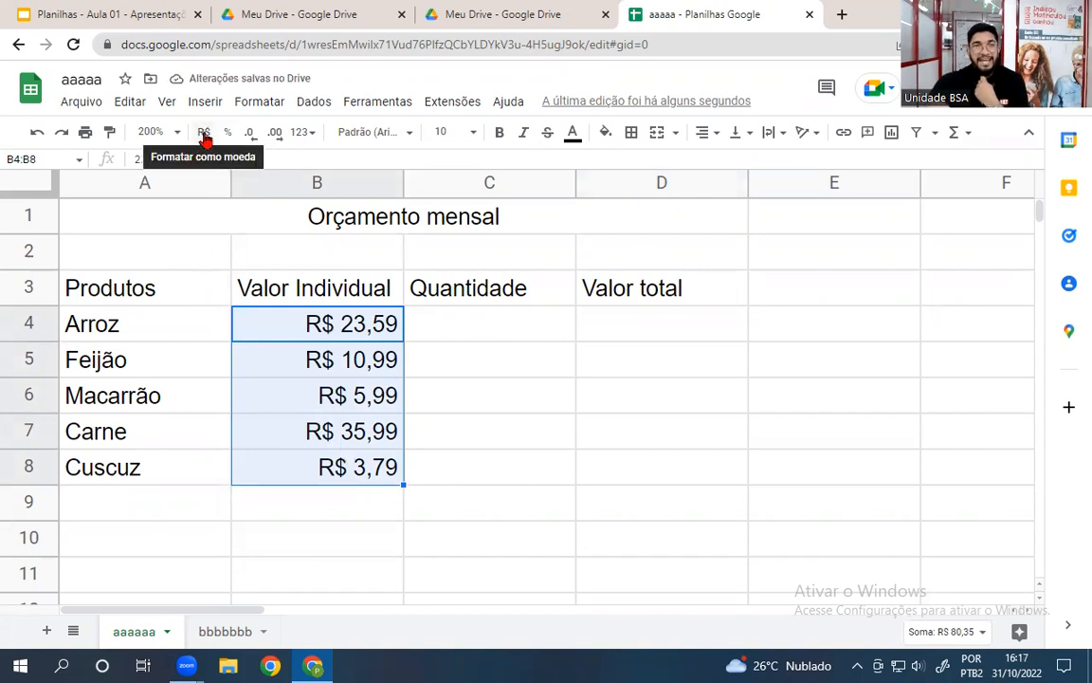
Check the spreadsheet's general settings for locale, time zone and display language, leaving them as they are.
click(79, 102)
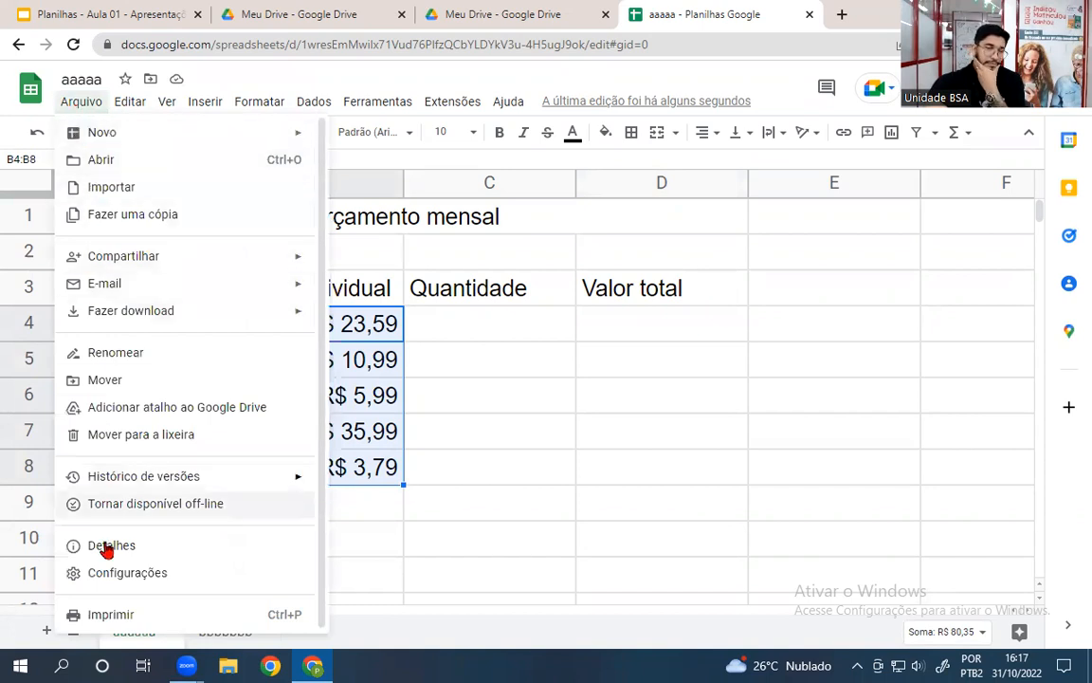
click(108, 575)
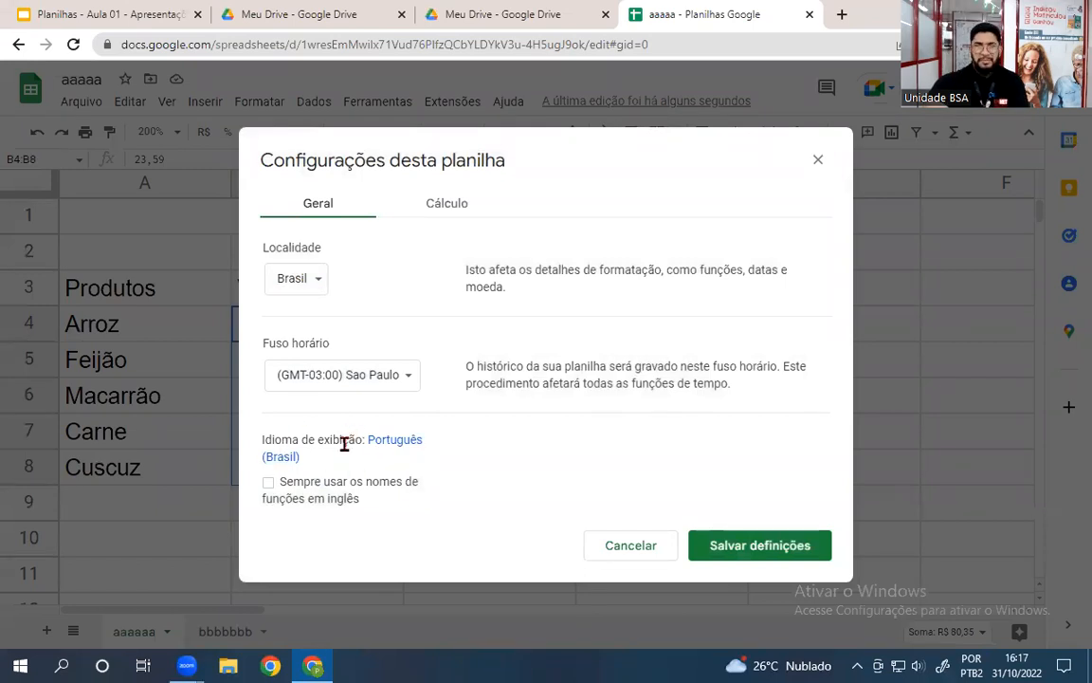
click(630, 547)
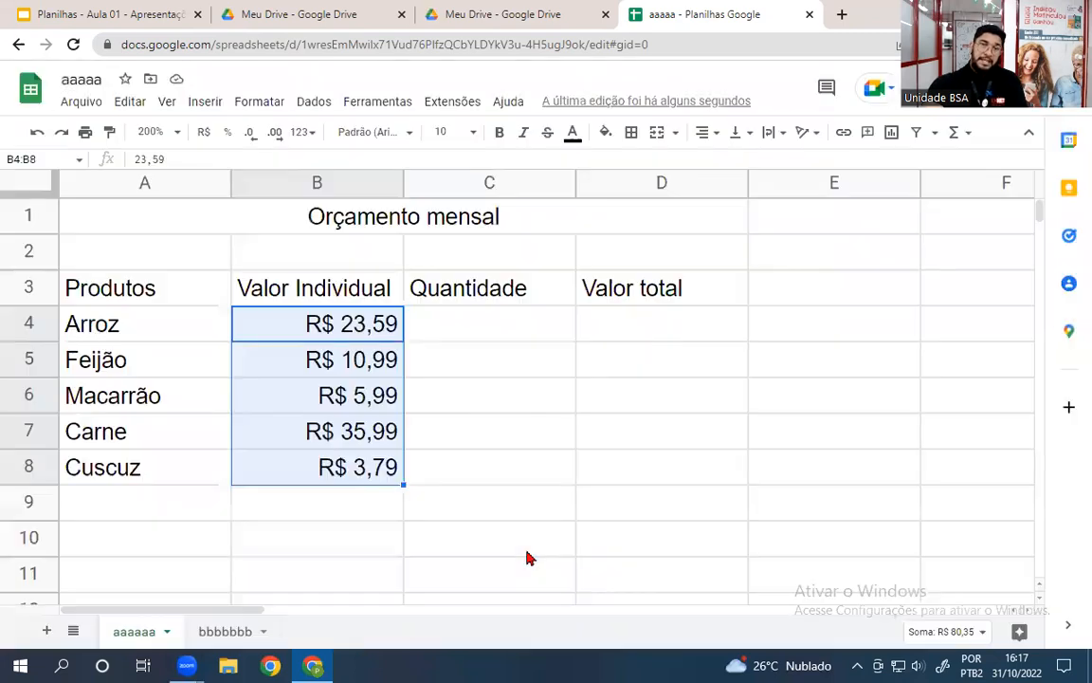
click(473, 463)
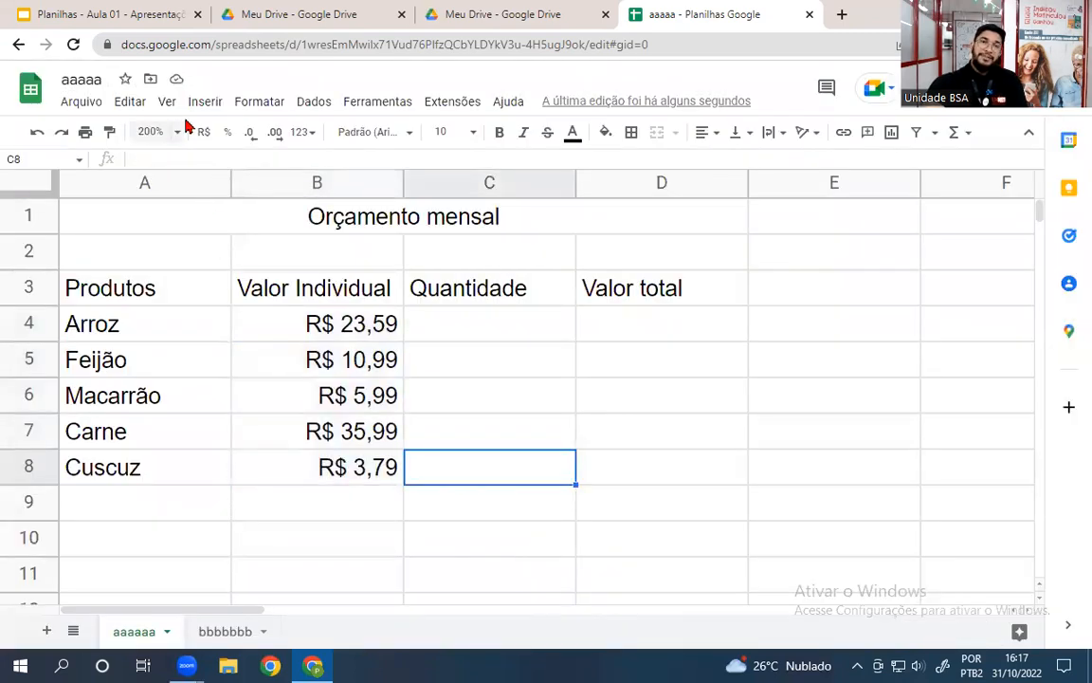
Apply the custom currency format R$ with two decimals to the prices in cells B4:B8.
drag(333, 332, 334, 467)
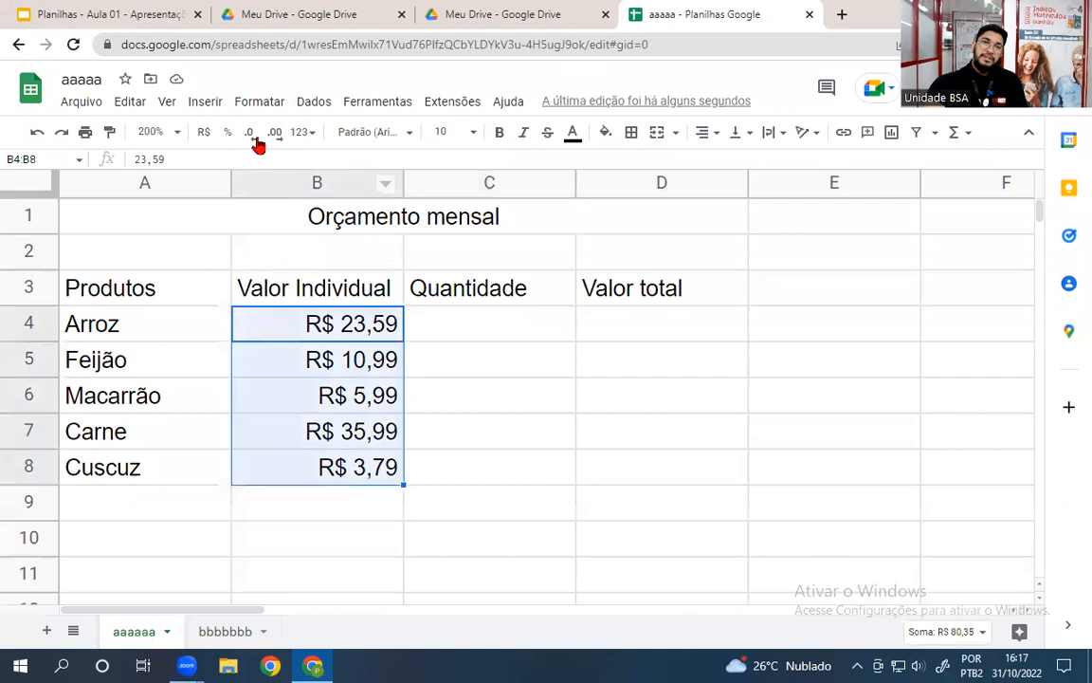
click(258, 101)
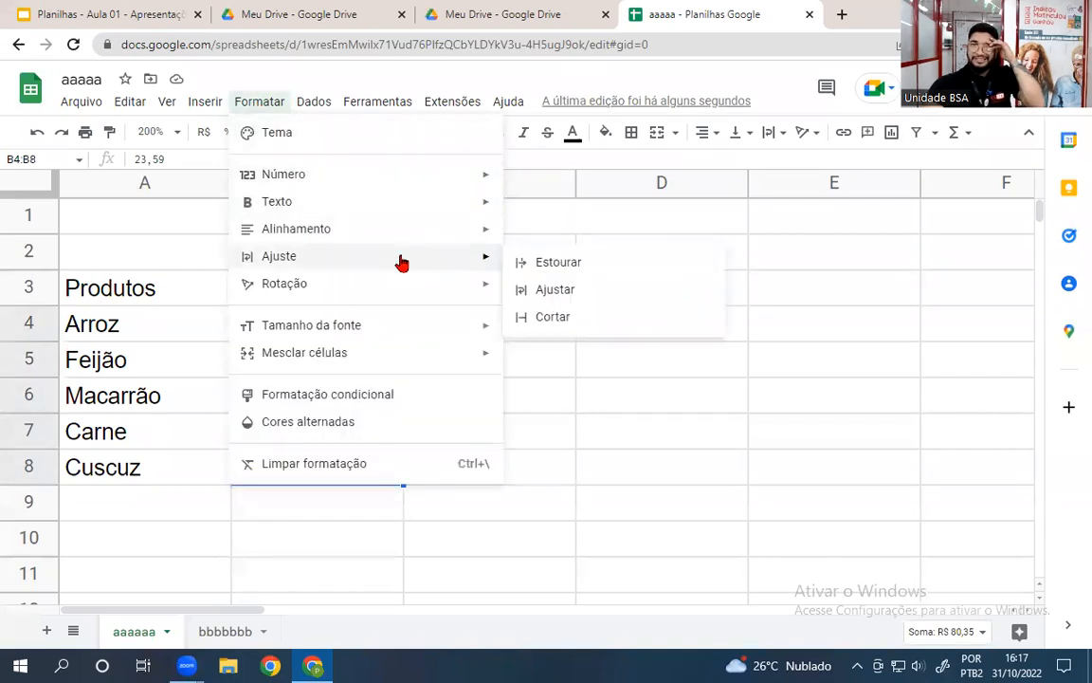
mouse_move(454, 173)
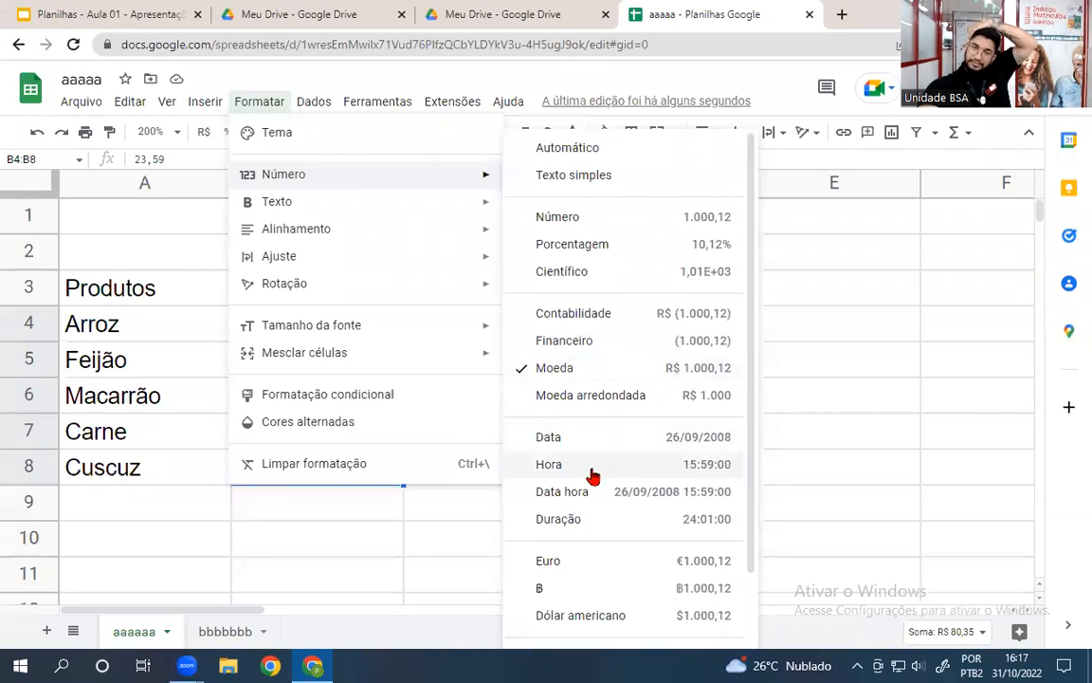
scroll(621, 375, down, 2)
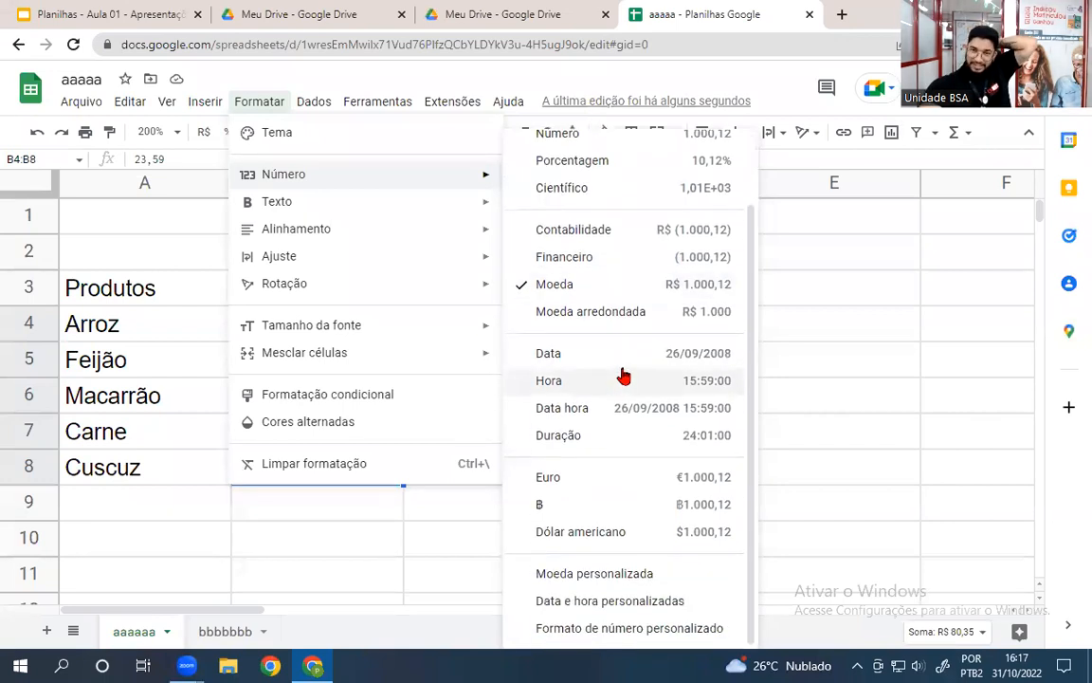
click(610, 574)
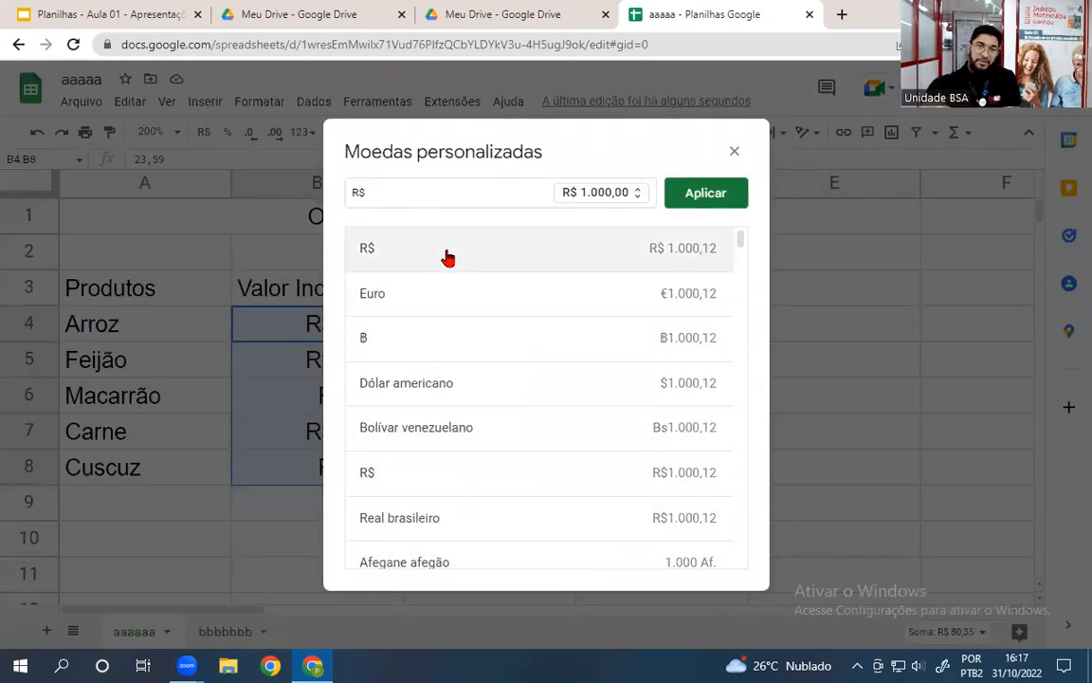
click(692, 192)
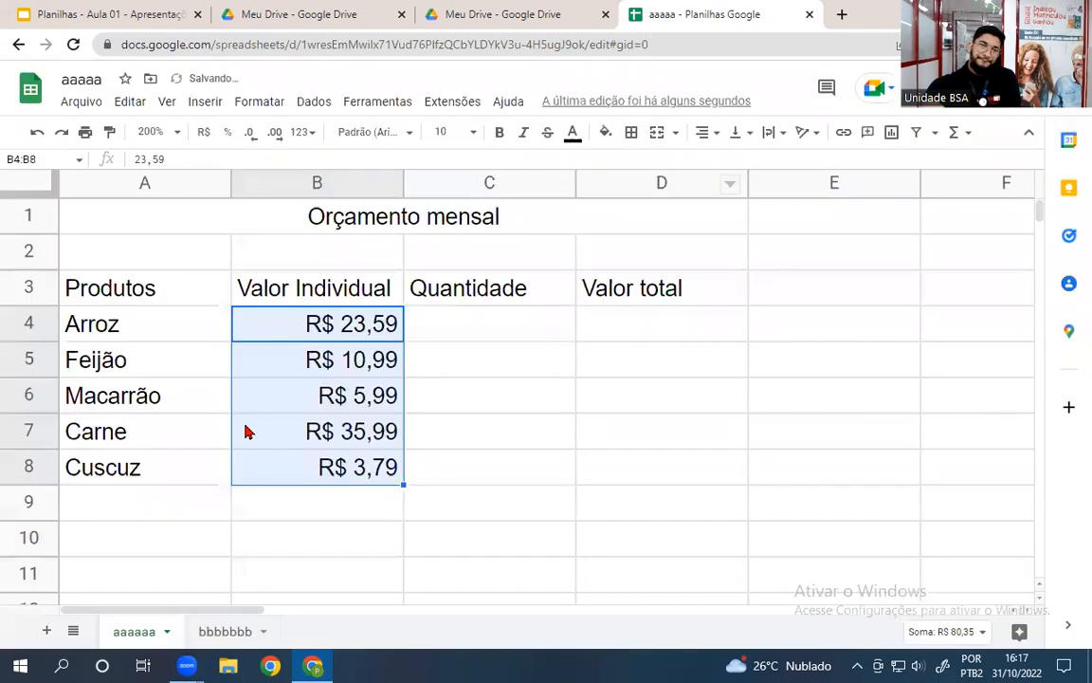
click(271, 564)
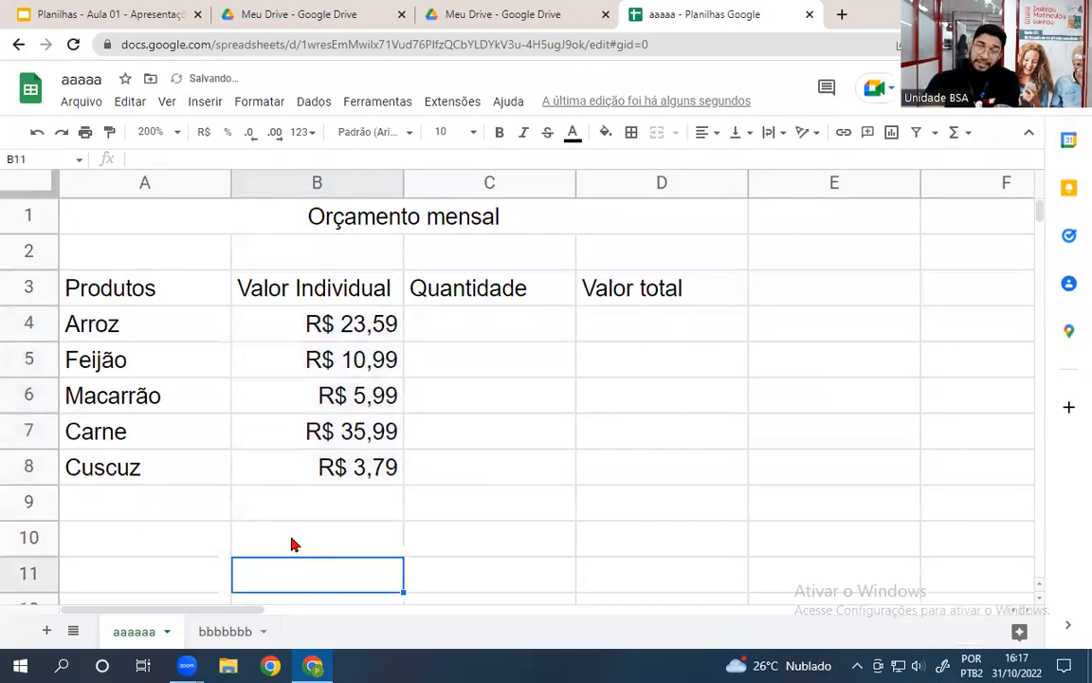
Enter the quantities 1, 3, 2, 5 and 3 in cells C4 to C8 under Quantidade.
drag(611, 318, 637, 483)
click(475, 336)
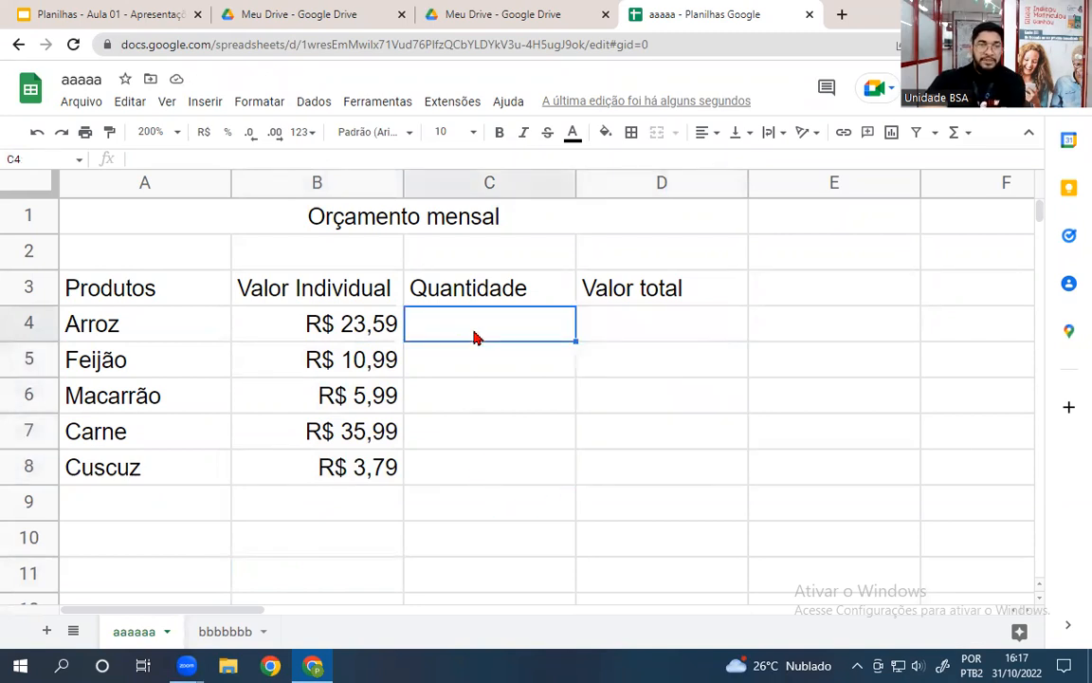
text(1)
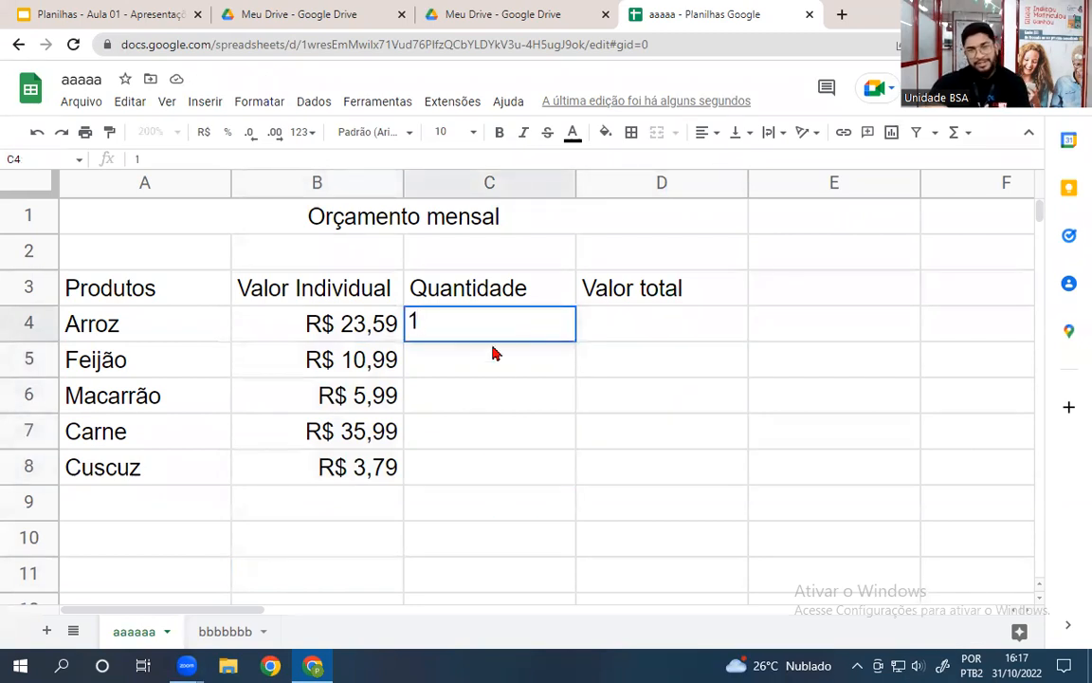
key(Return)
text(3)
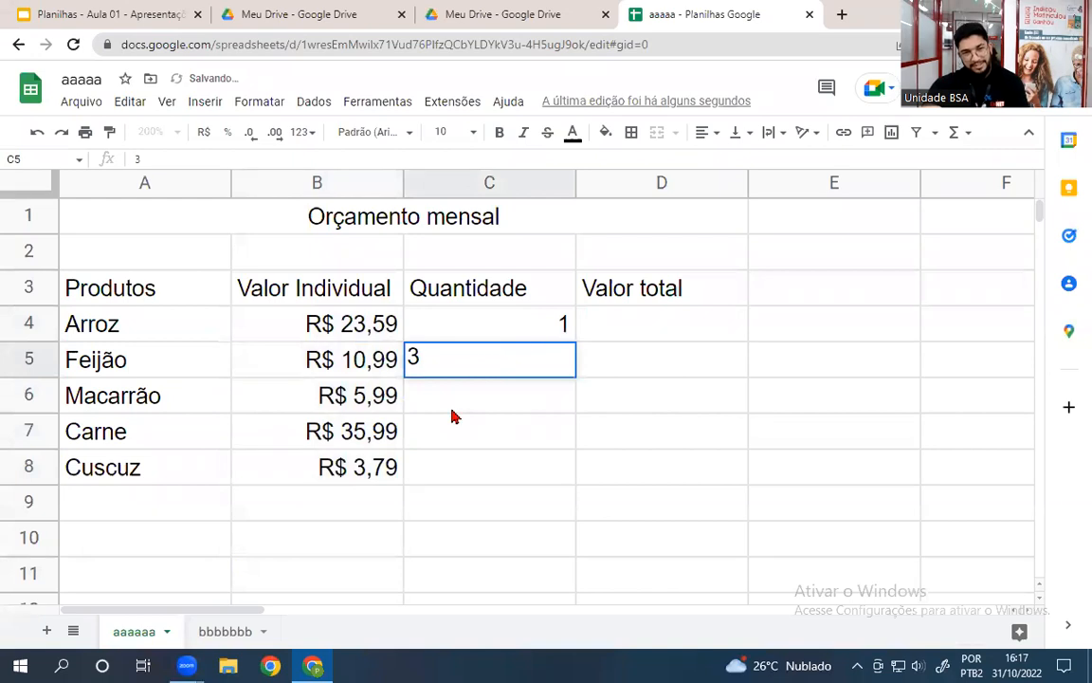
key(Return)
text(2)
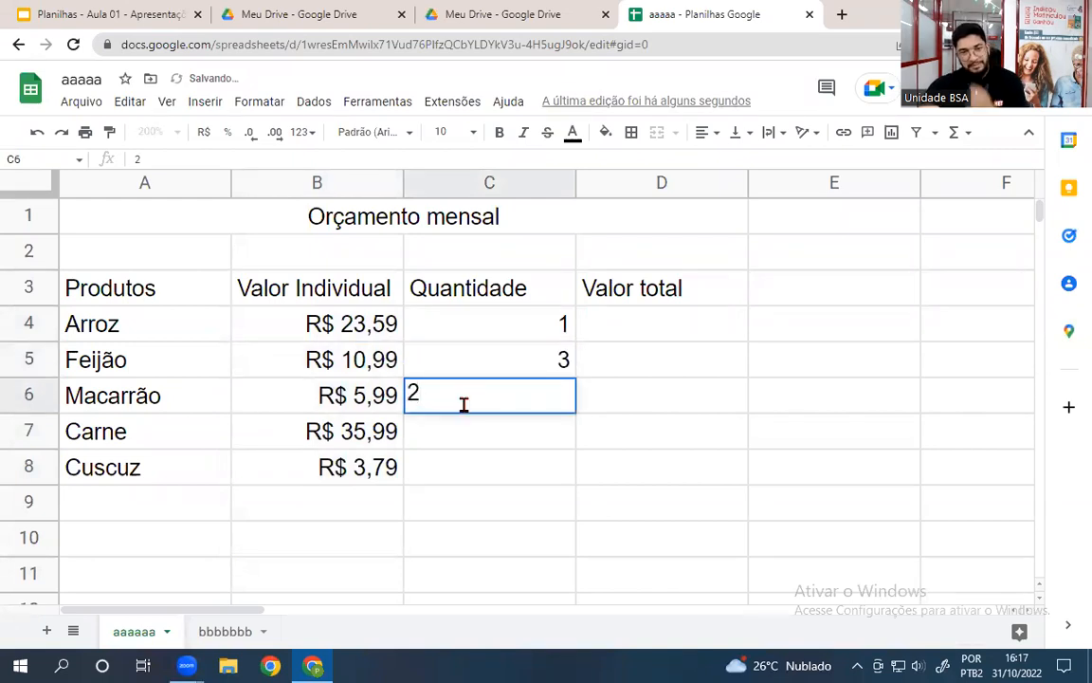
key(Return)
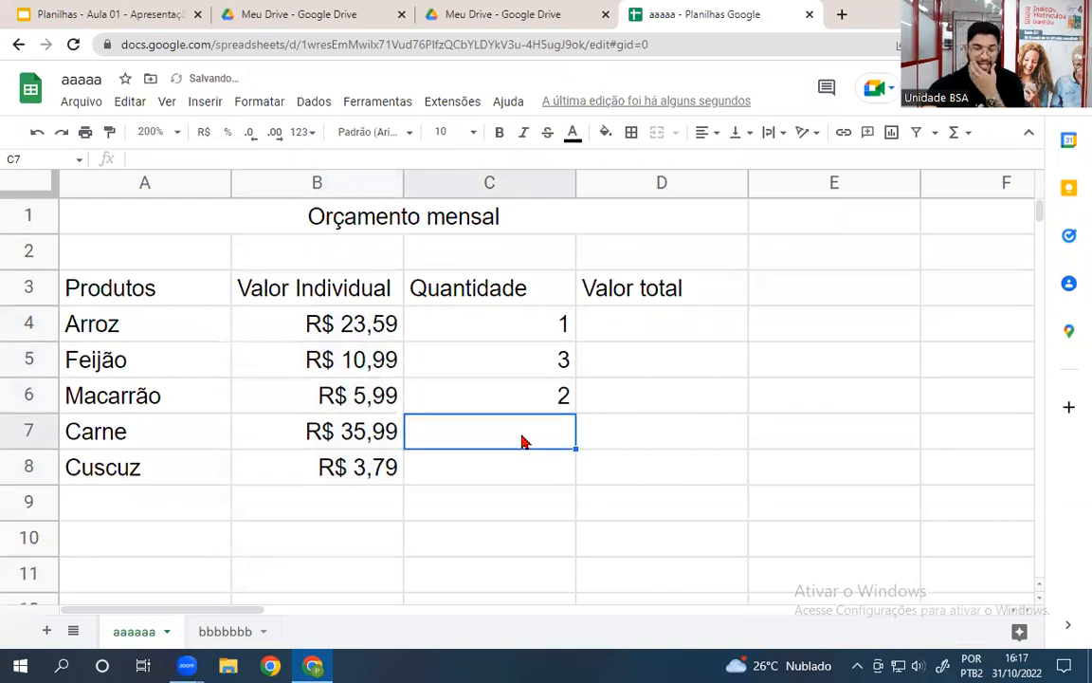
text(5)
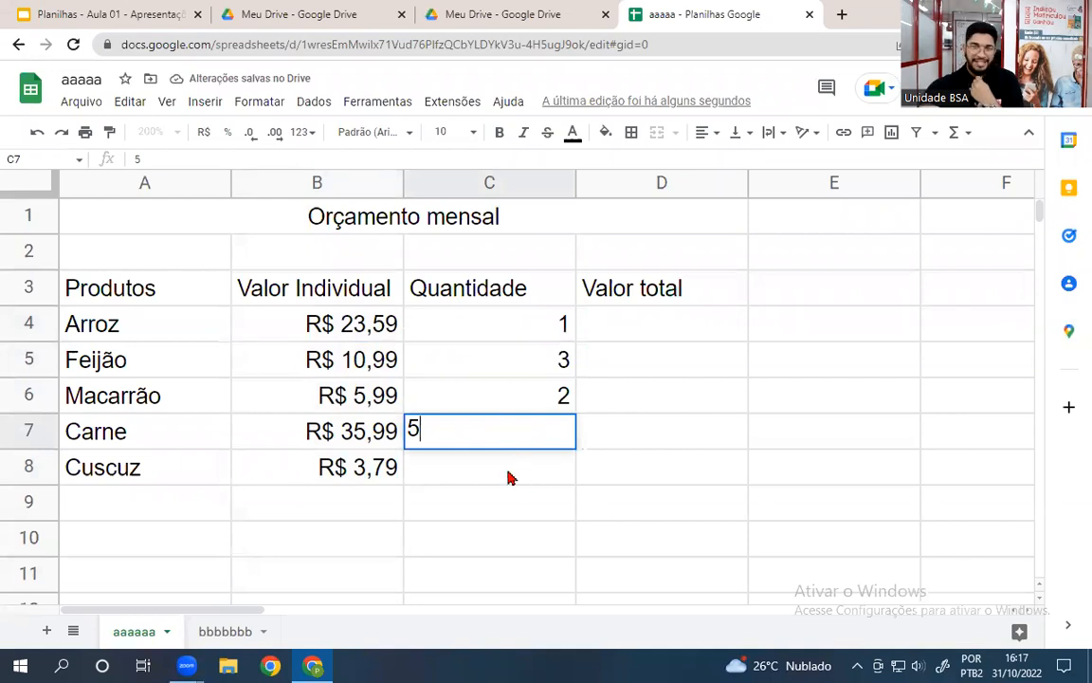
key(Return)
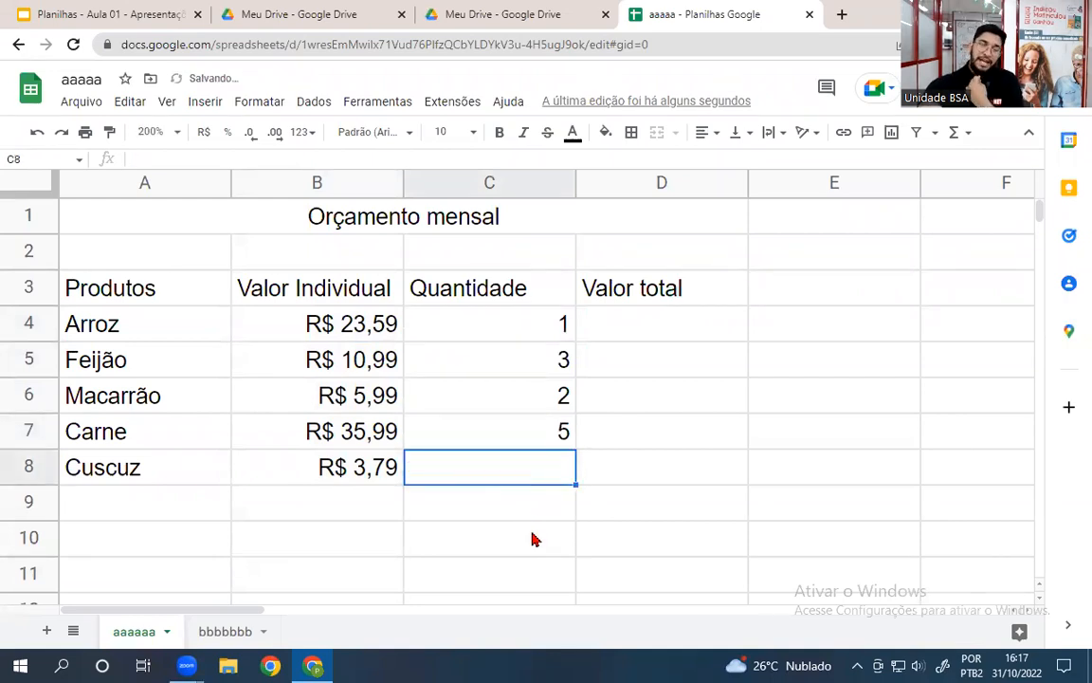
text(3)
click(371, 574)
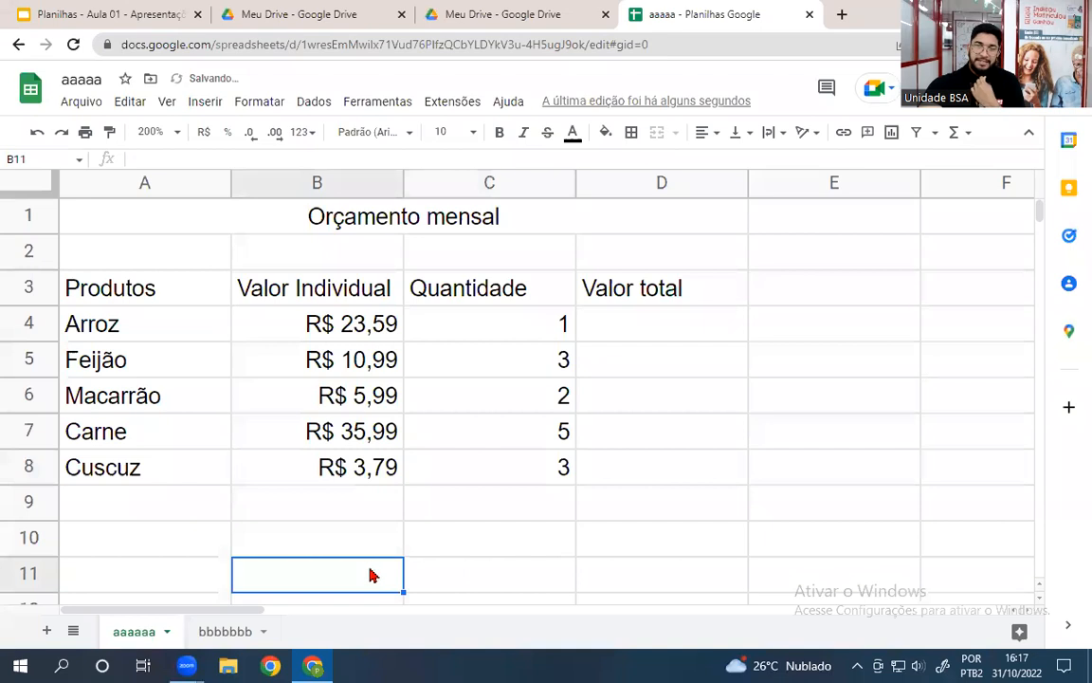
click(662, 330)
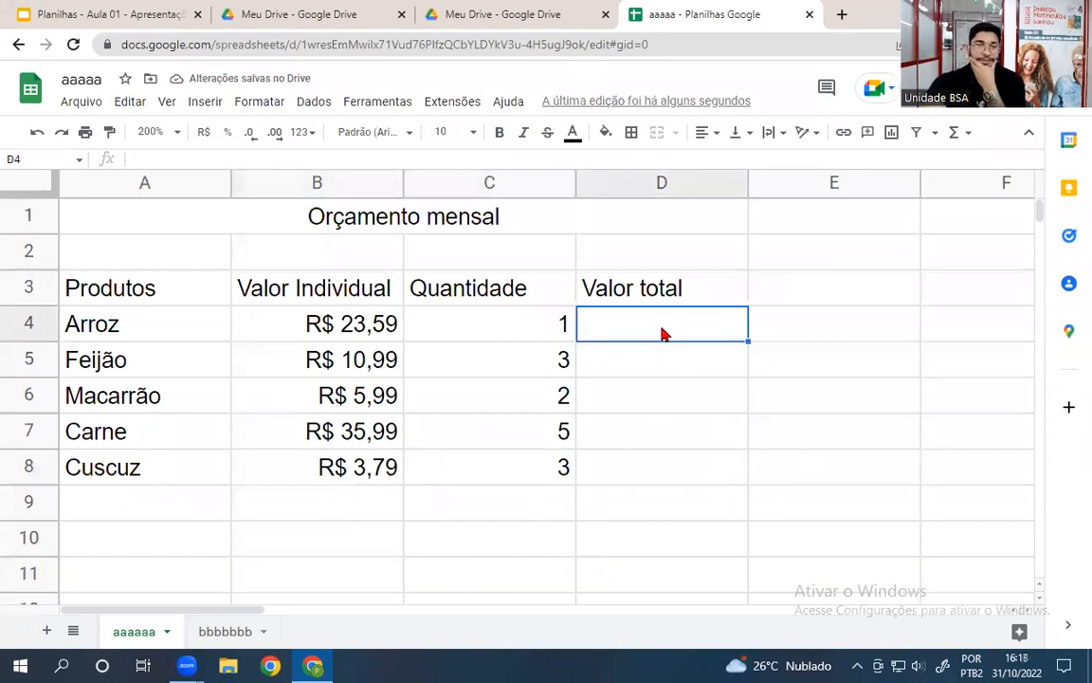
click(334, 331)
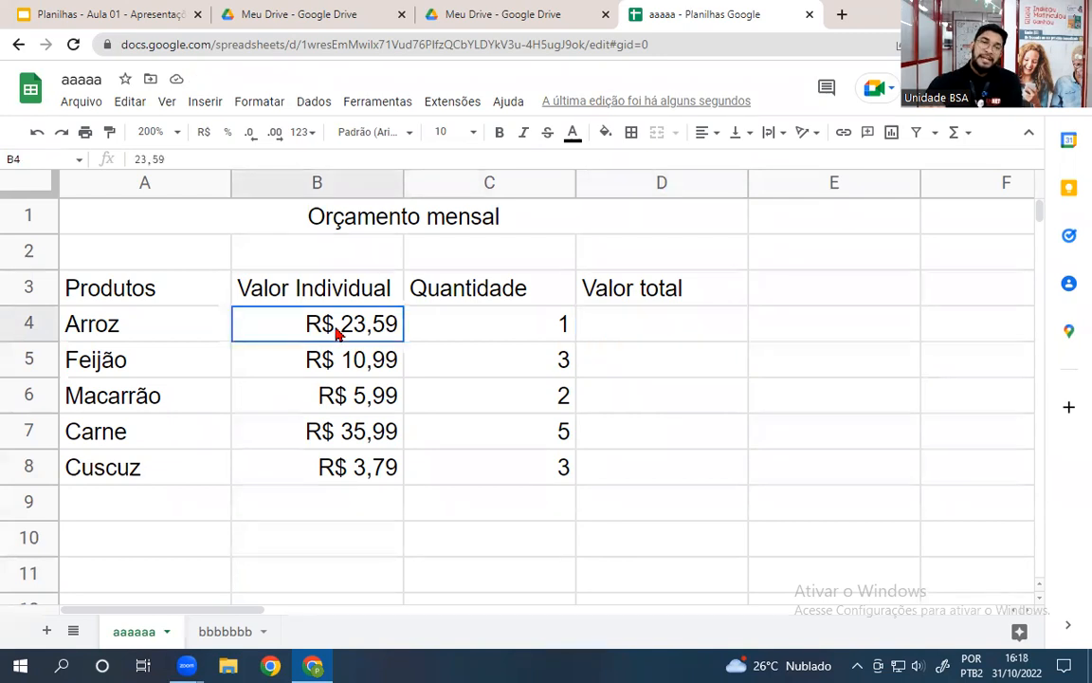
click(545, 334)
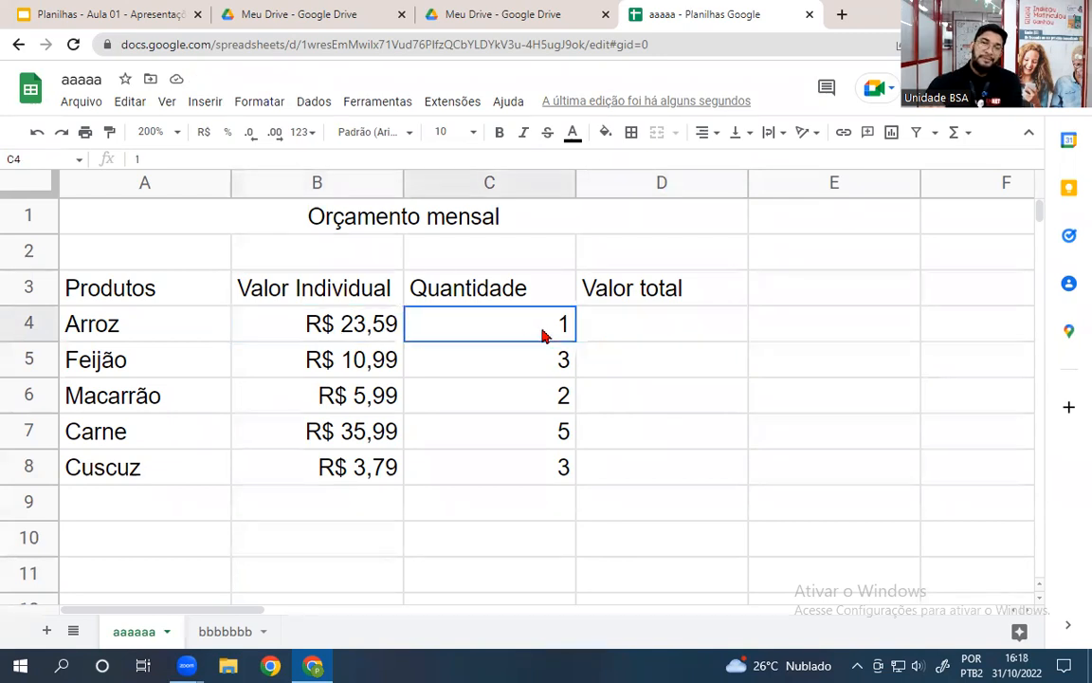
Calculate Arroz's total value in cell D4 with the formula =B4*C4 and reject the suggested autofill for the rows below.
click(675, 334)
text(=)
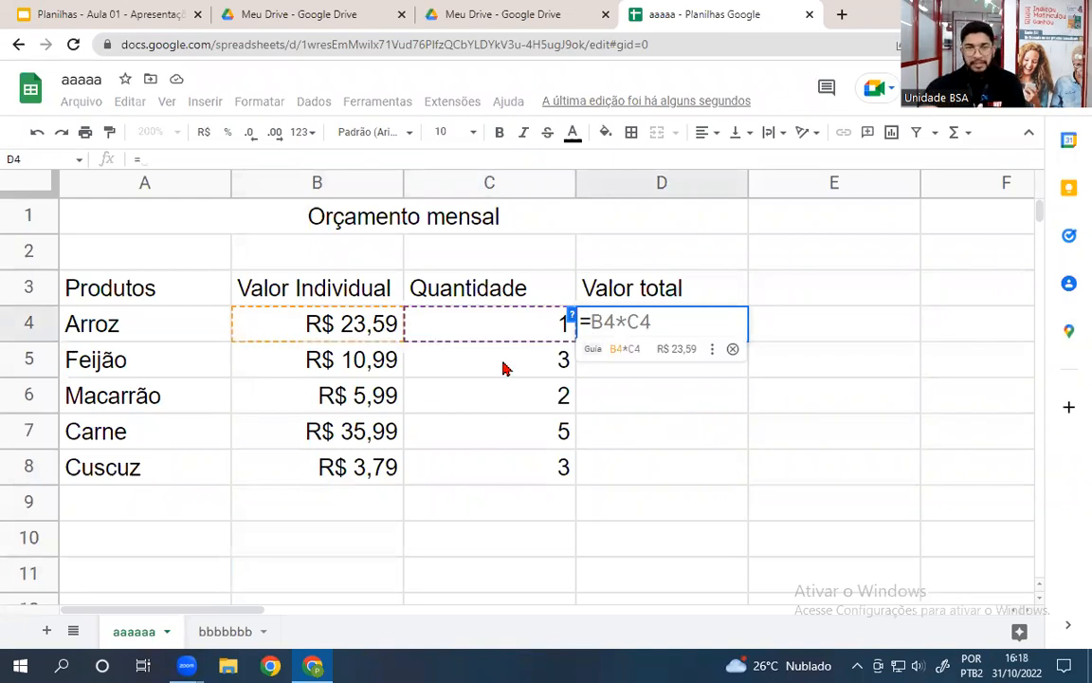
click(349, 332)
text(*)
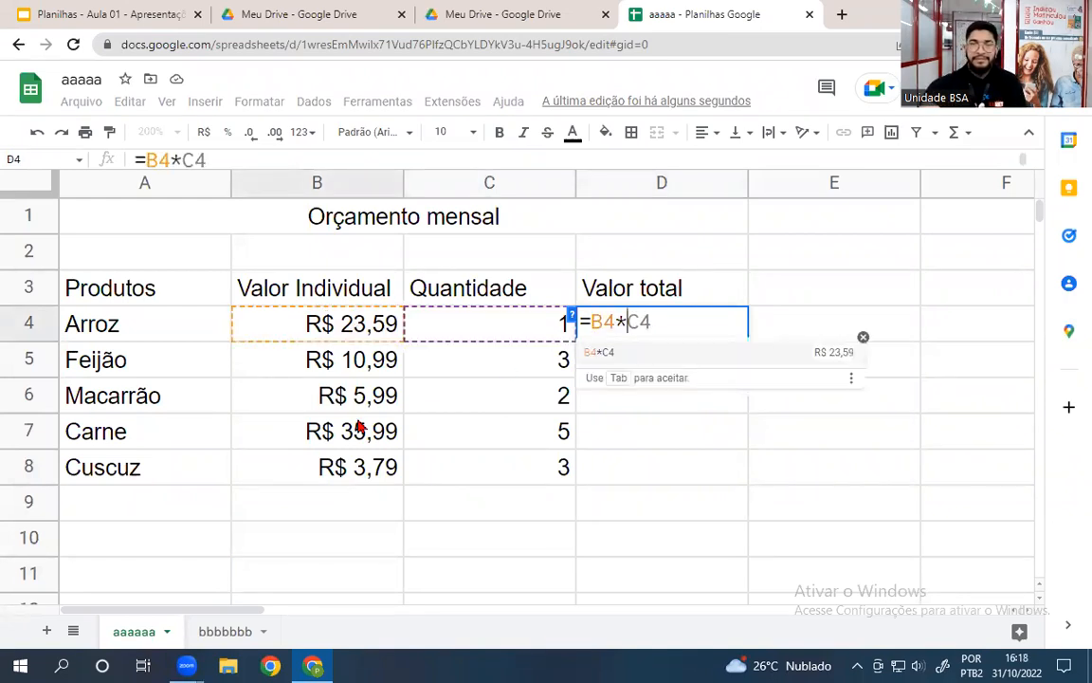
click(458, 324)
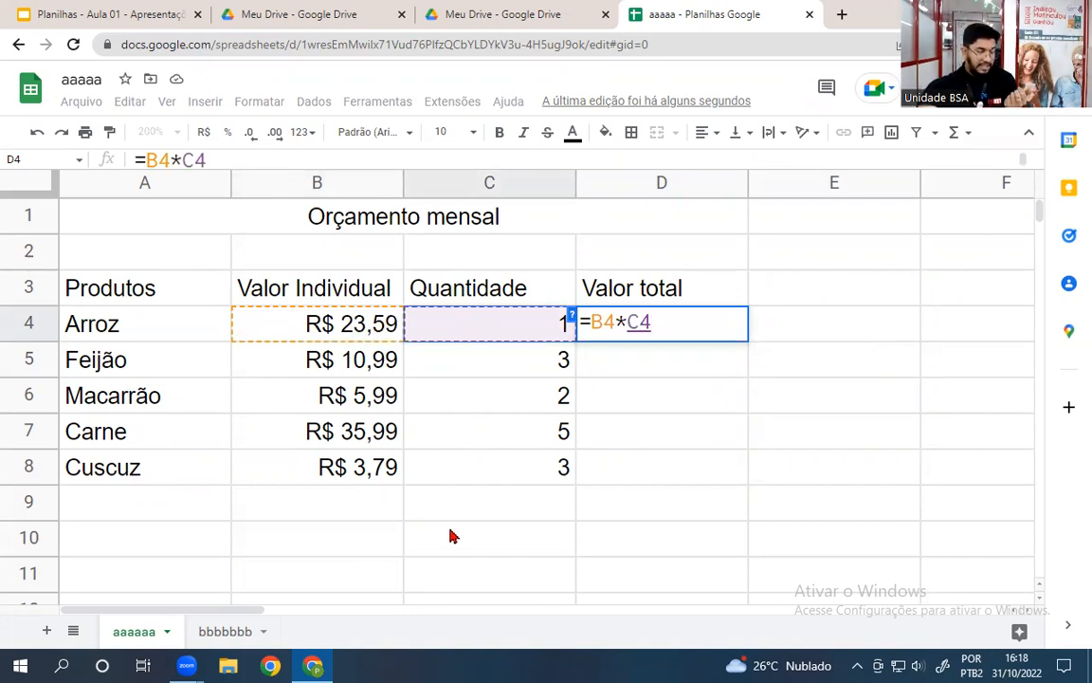
key(Return)
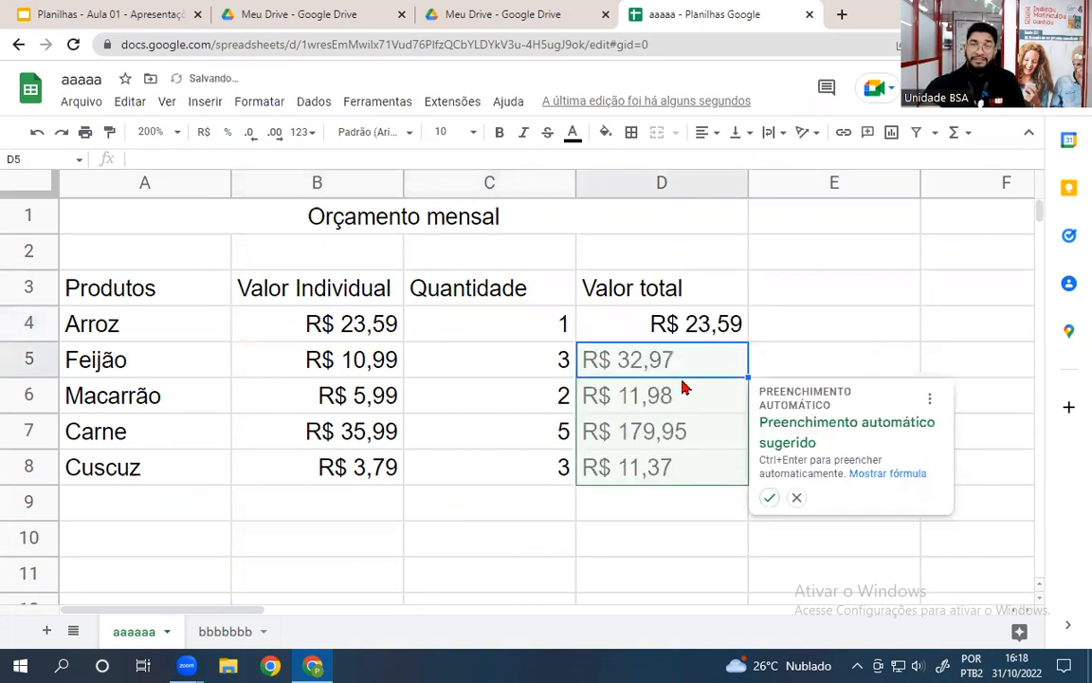
click(797, 498)
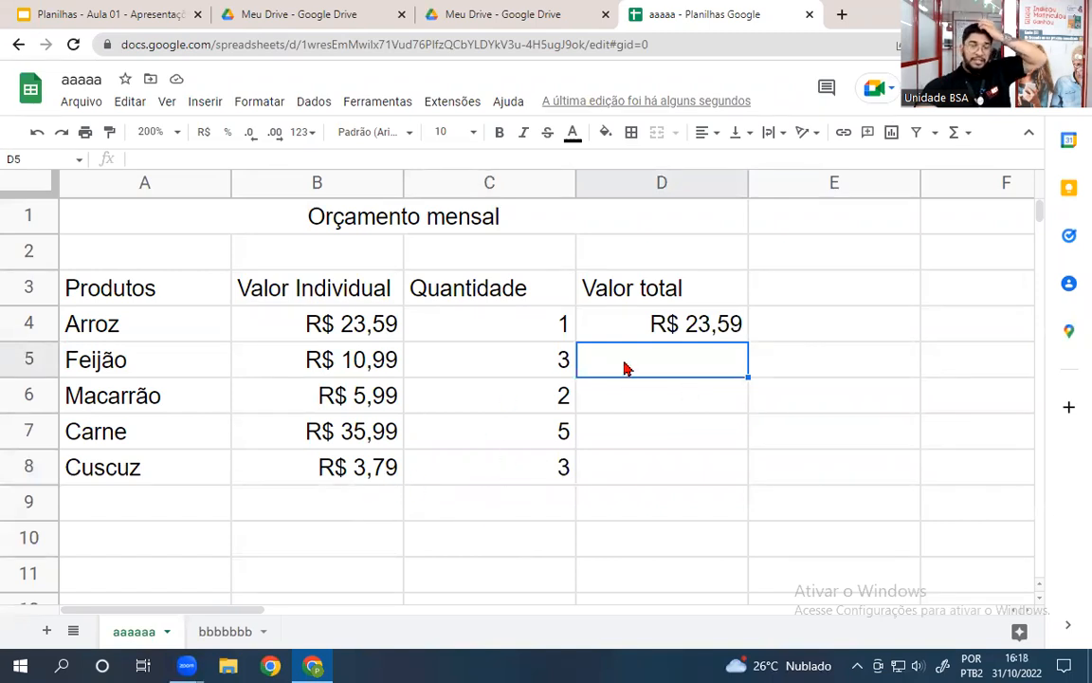
Calculate Feijão's total value in cell D5 with the formula =B5*C5, dismissing the suggested formula.
text(=)
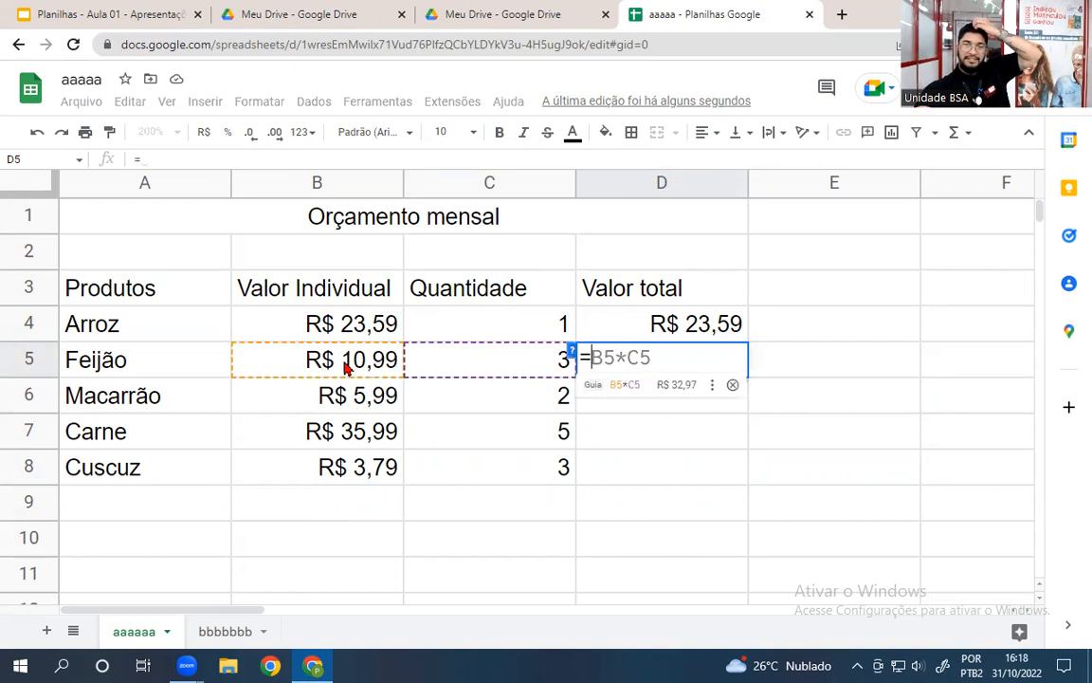
click(732, 385)
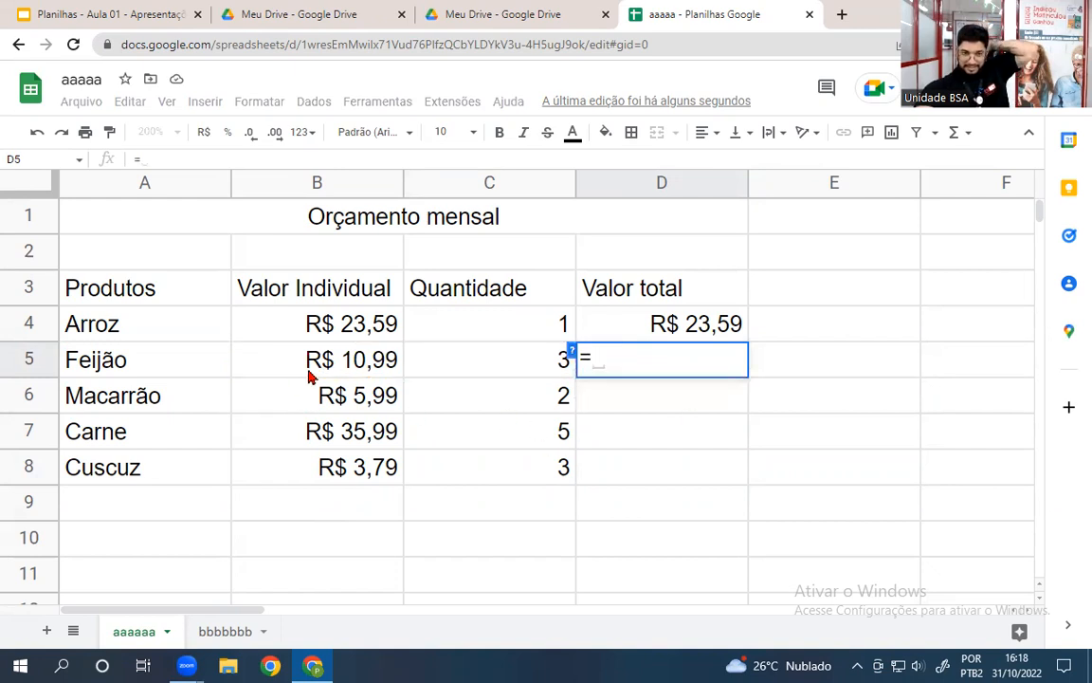
click(347, 378)
text(*)
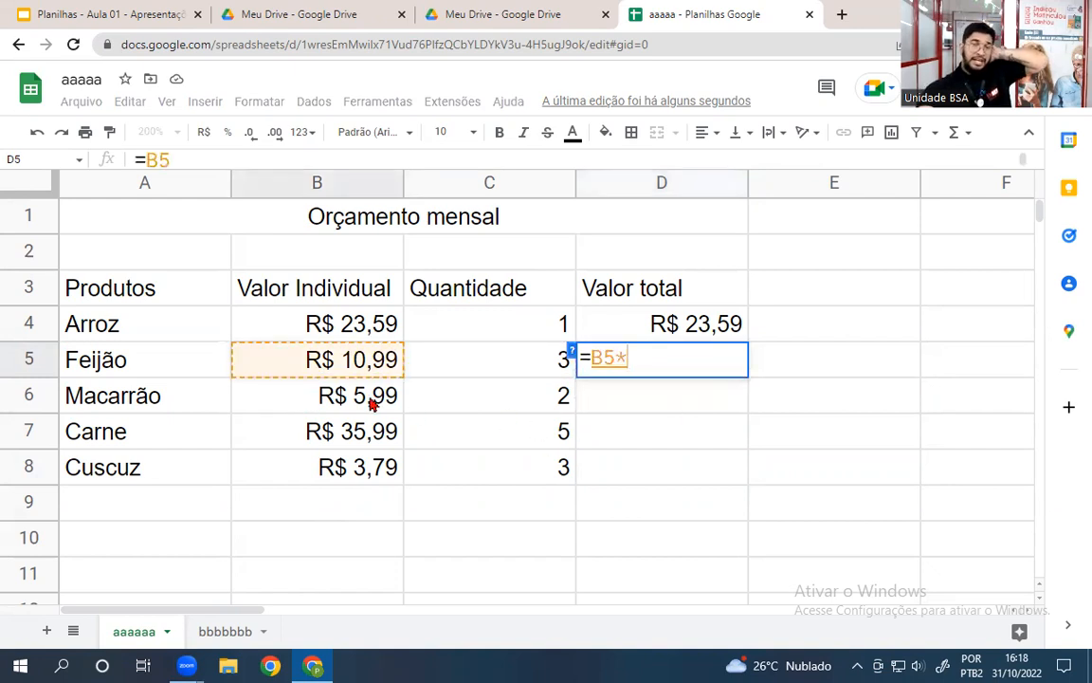
click(471, 363)
key(Return)
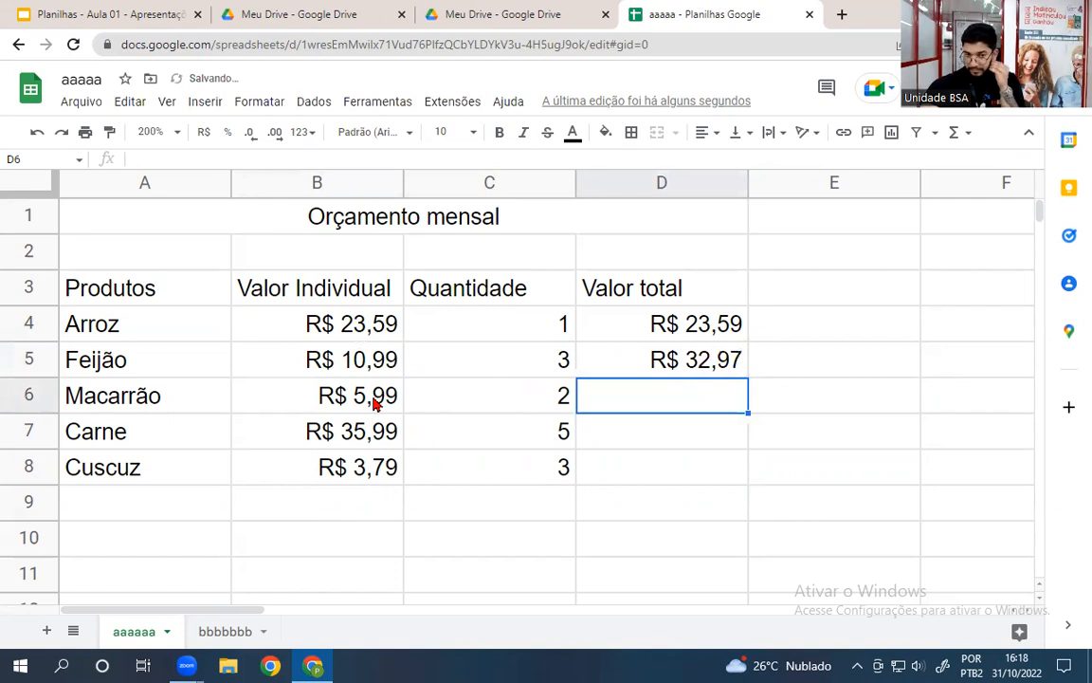
Calculate Macarrão's total value in cell D6 with the formula =B6*C6, dismissing the suggested formula.
text(=)
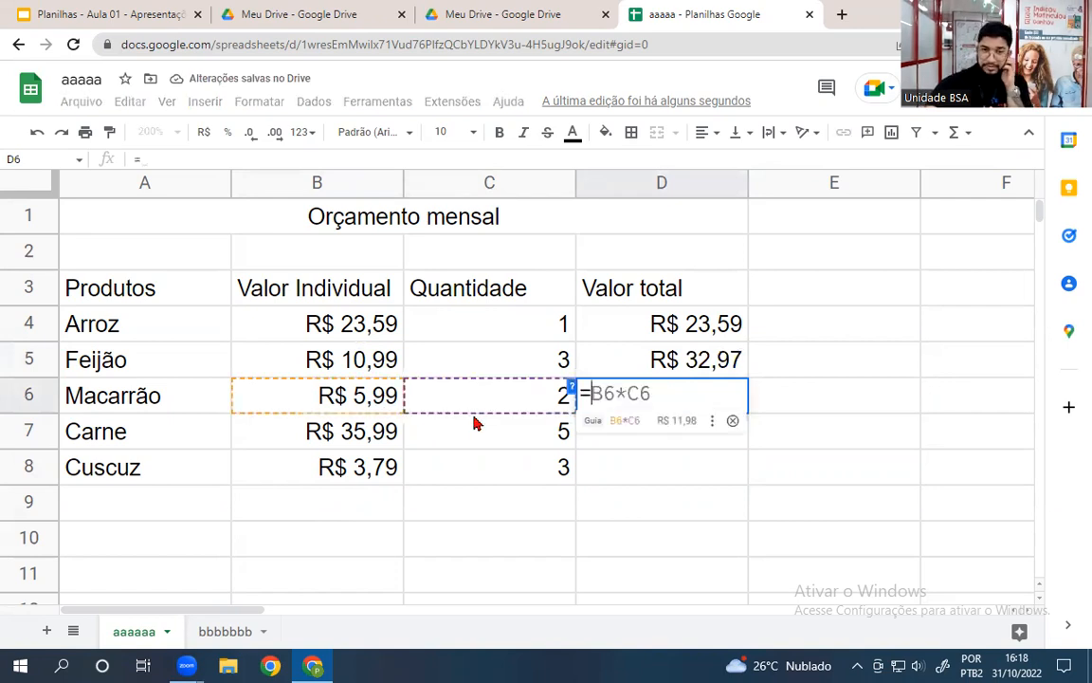
click(732, 420)
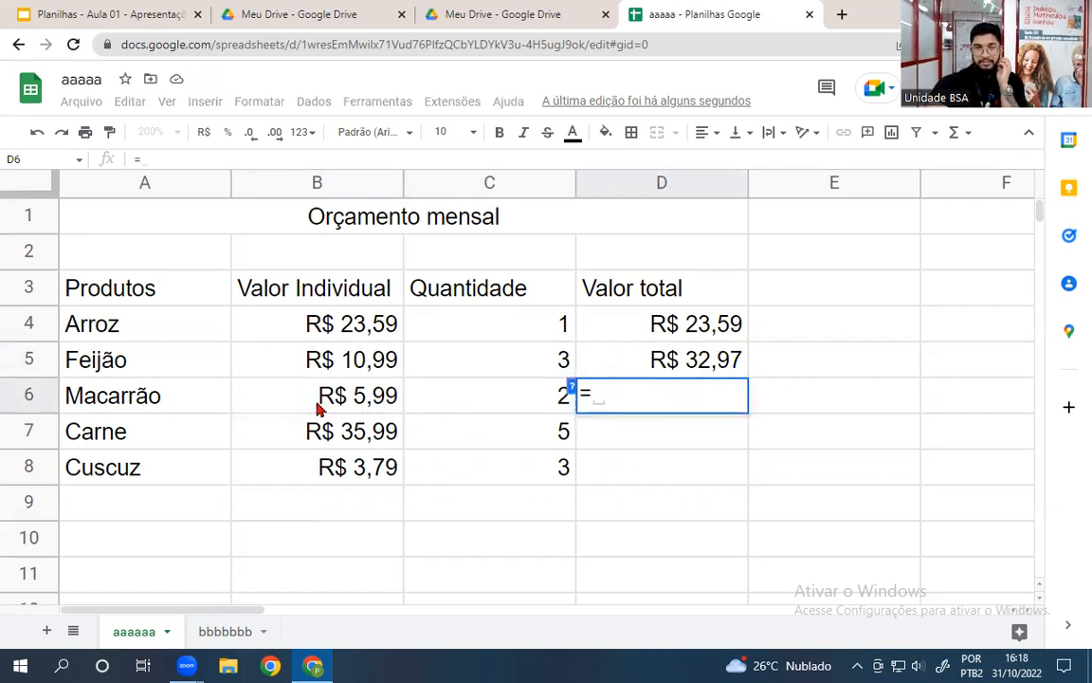
click(358, 405)
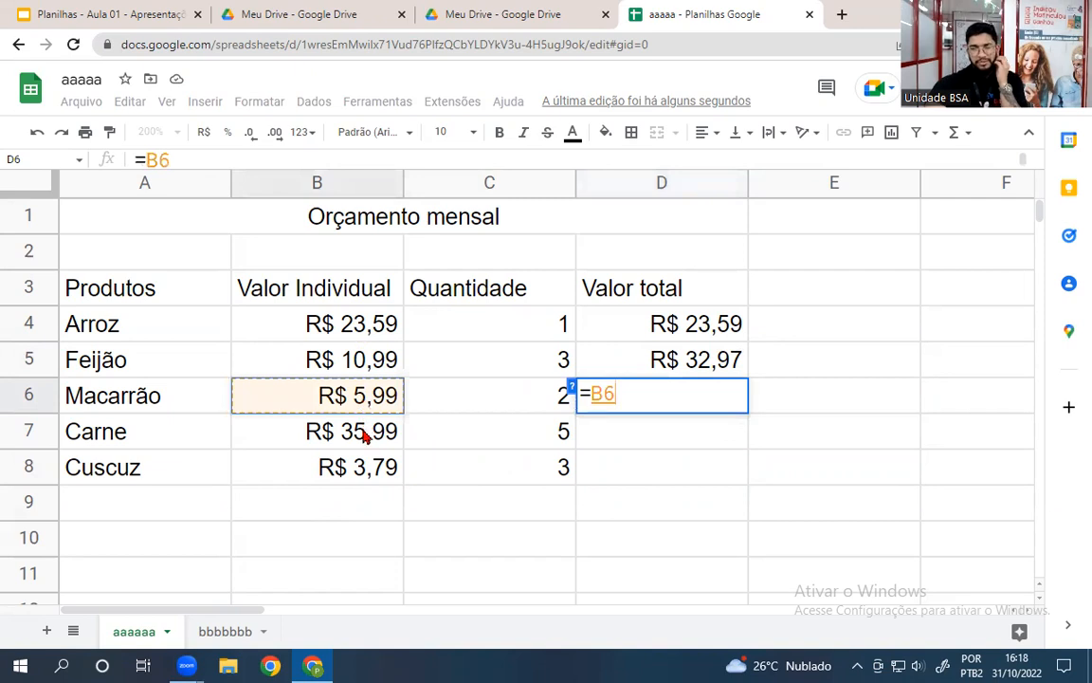
text(*)
click(464, 393)
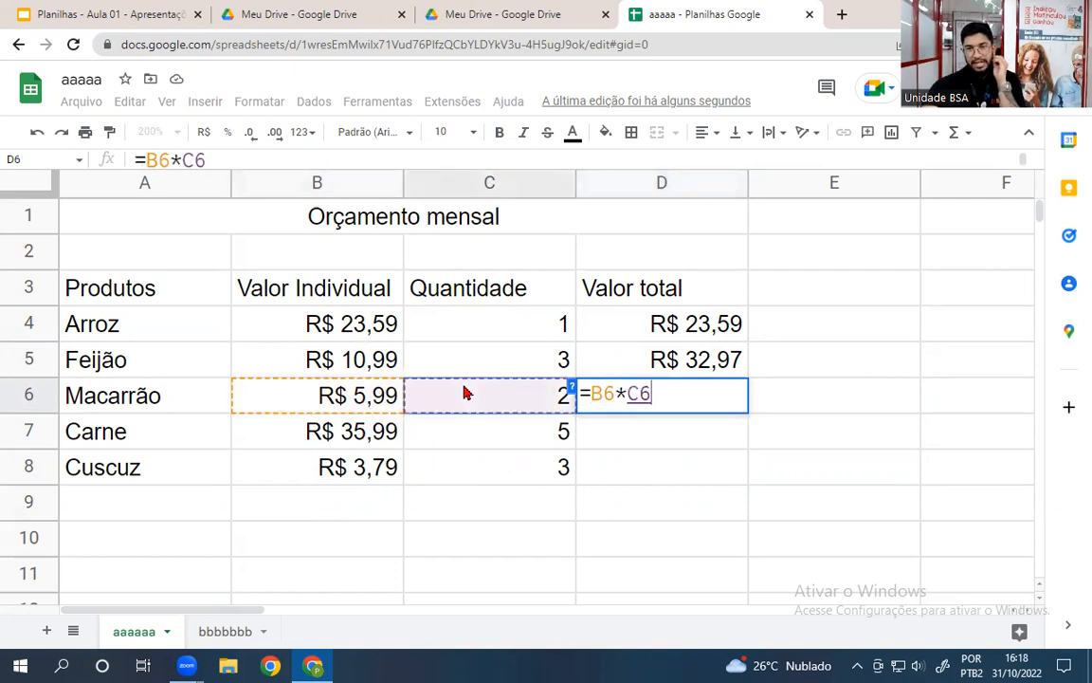
key(Return)
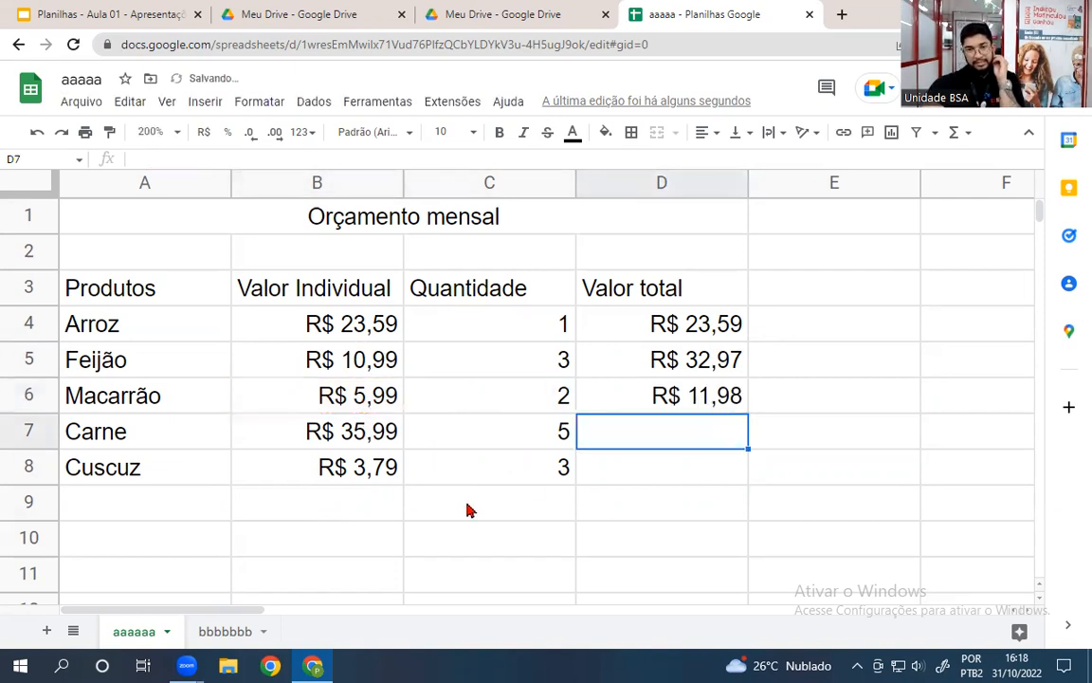
Calculate Carne's total value in cell D7 with the formula =B7*C7, dismissing the suggested formula.
text(=)
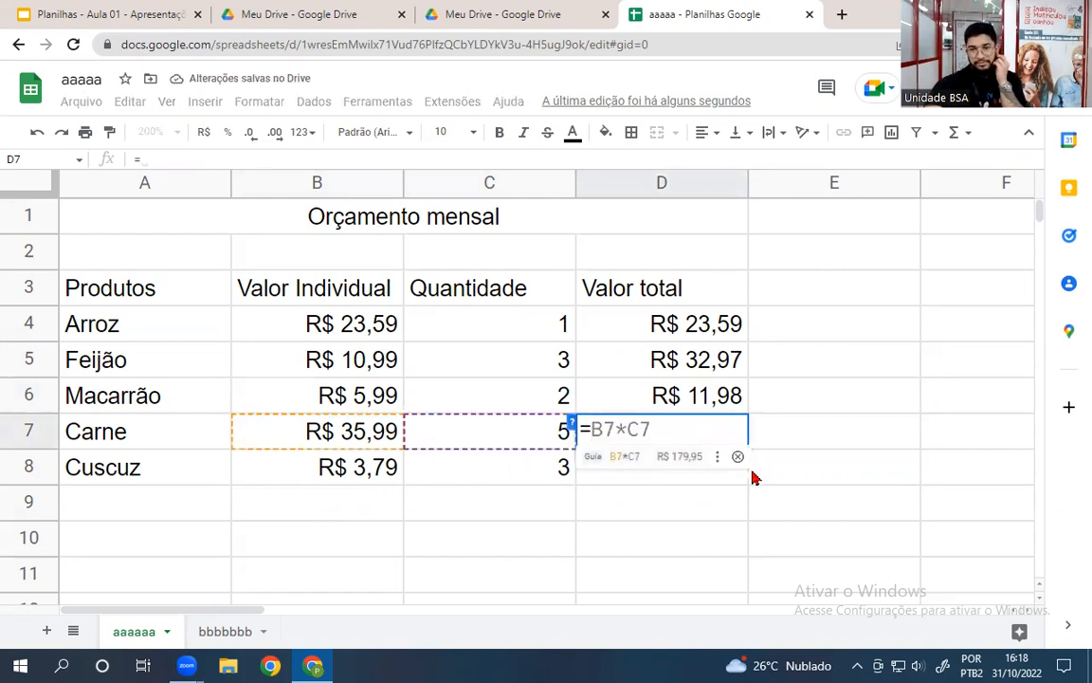
click(739, 458)
click(383, 433)
text(*)
click(488, 439)
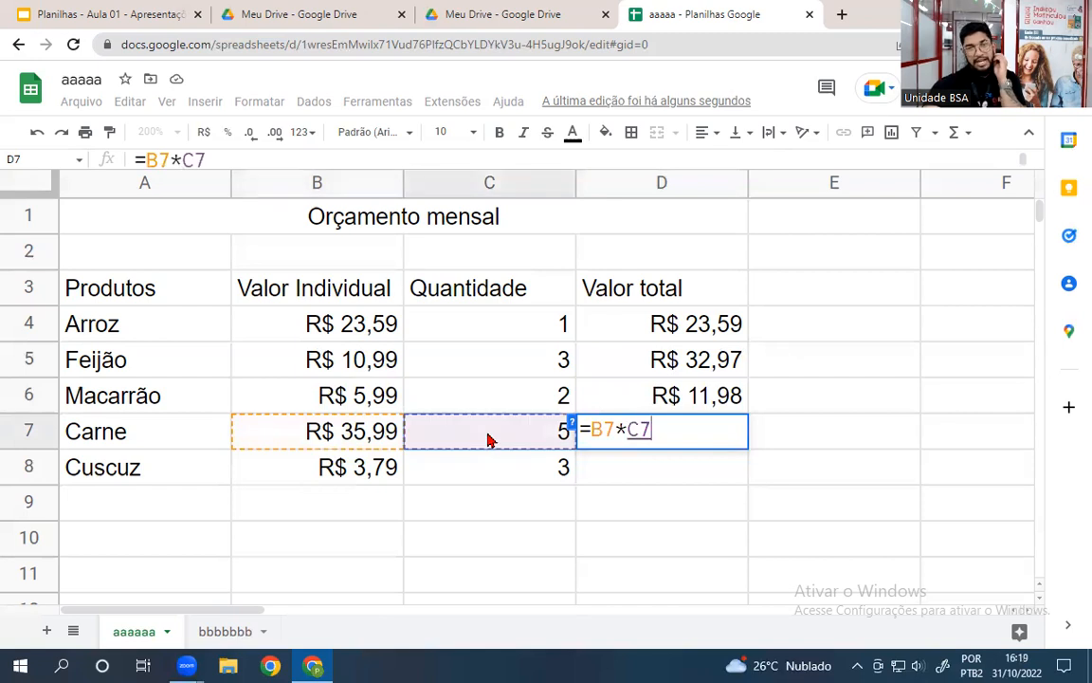
key(Return)
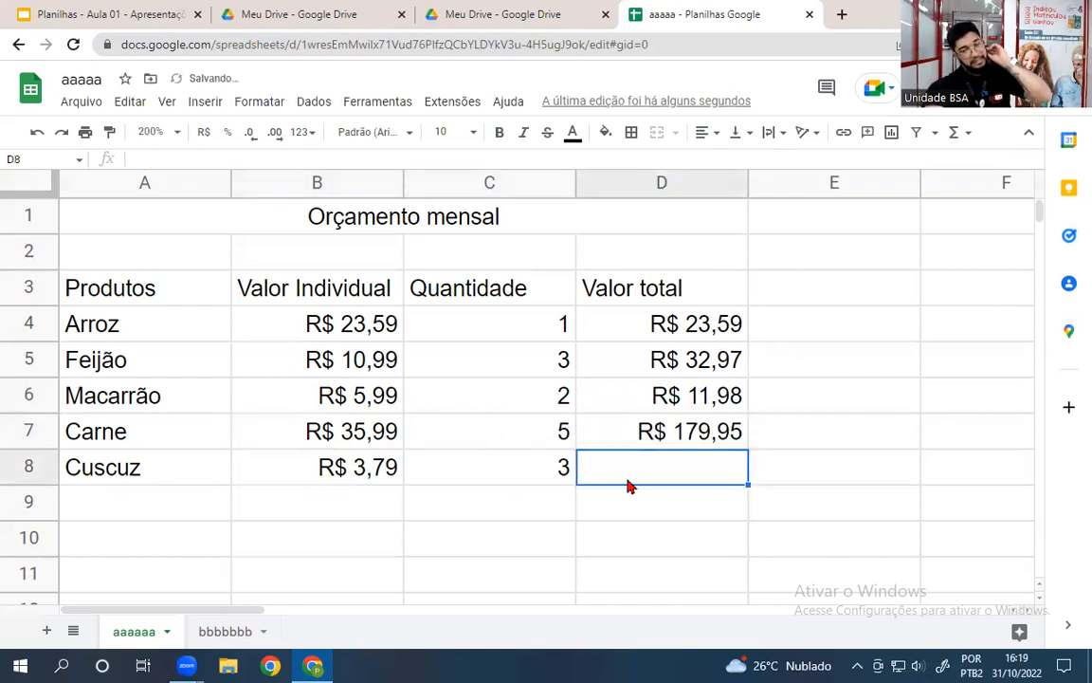
Calculate Cuscuz's total value in cell D8 with the formula =B8*C8, dismissing the suggested formula.
text(=)
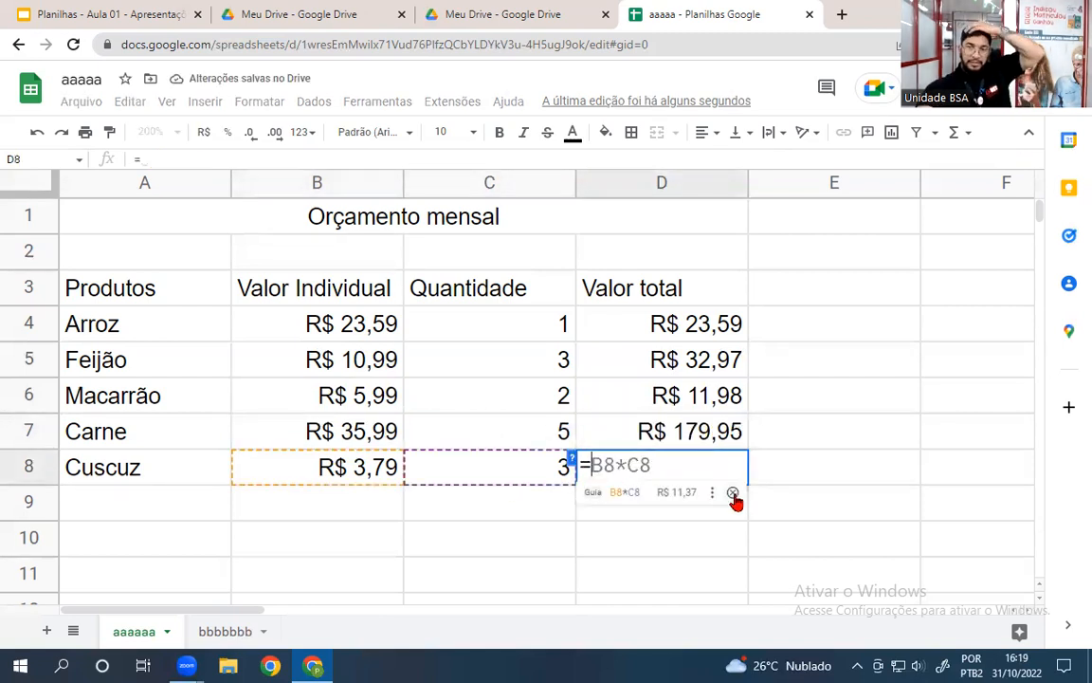
click(733, 494)
click(366, 467)
text(*)
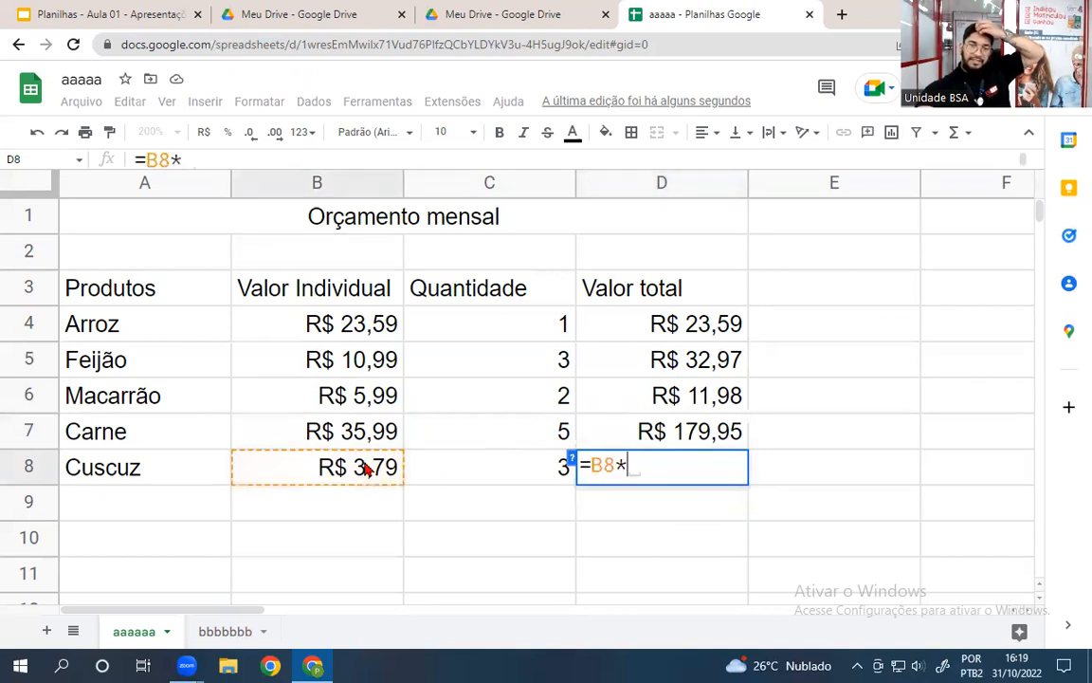
click(482, 466)
key(Return)
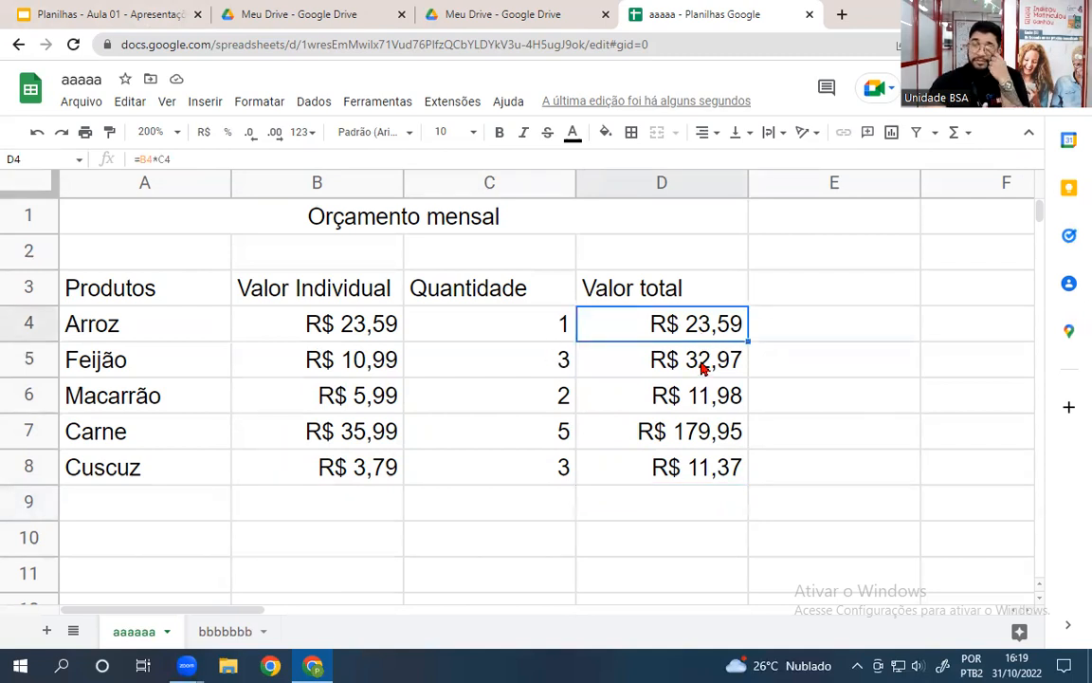
Review the quantity and the total value formula of each product from Feijão to Cuscuz in cells C5:D8.
click(554, 366)
click(706, 376)
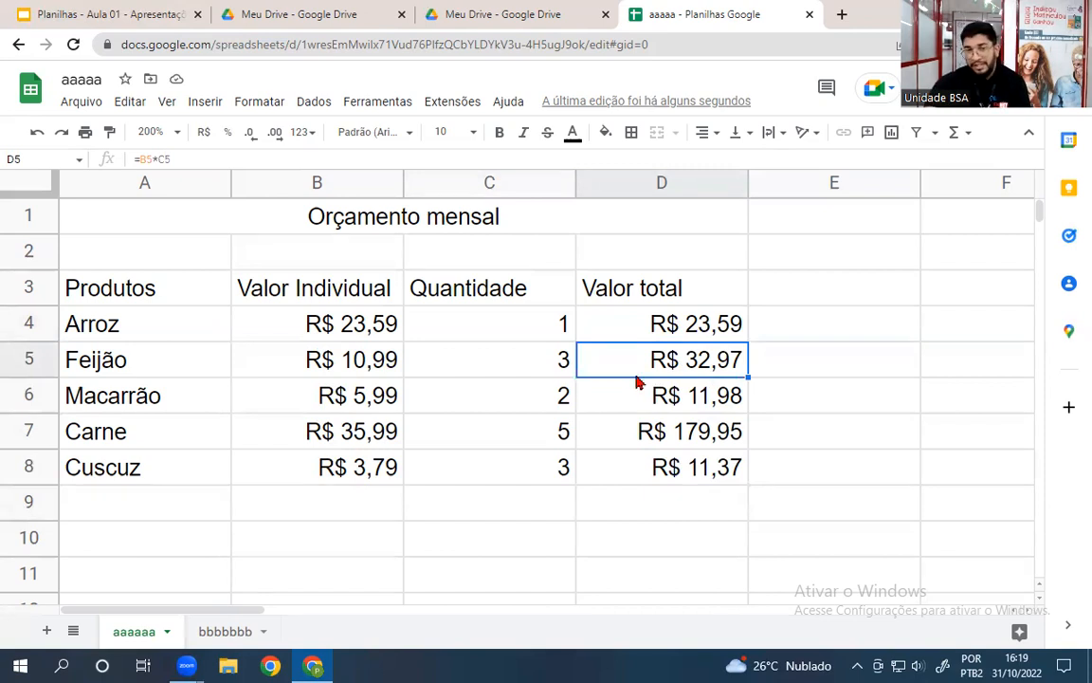
click(525, 415)
click(677, 407)
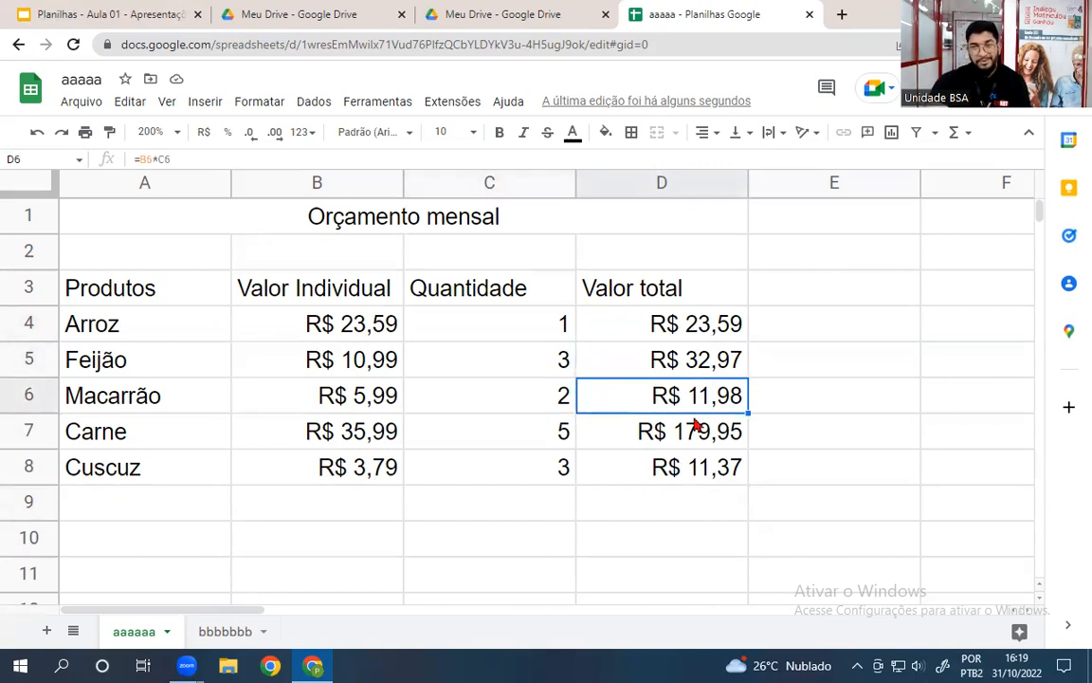
click(528, 442)
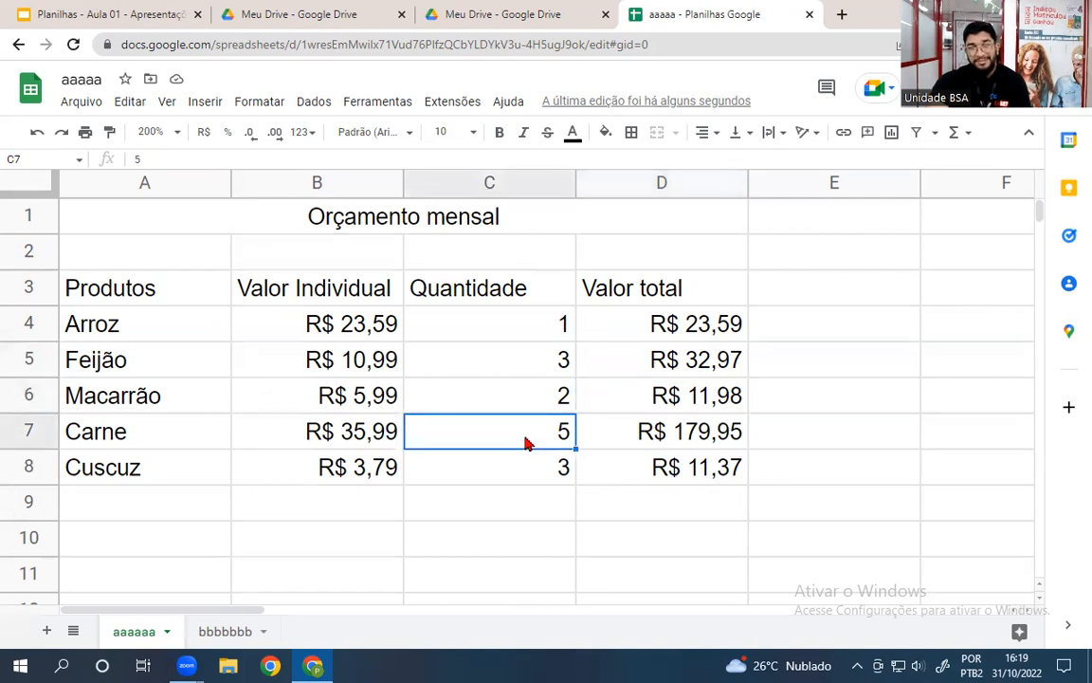
click(709, 438)
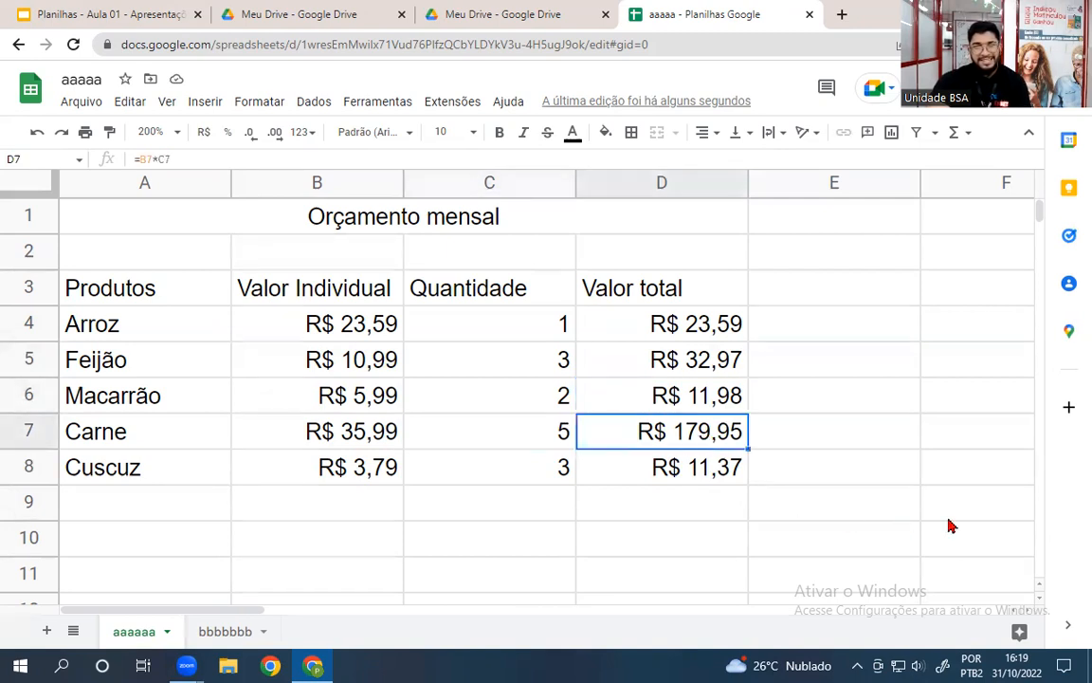
click(540, 481)
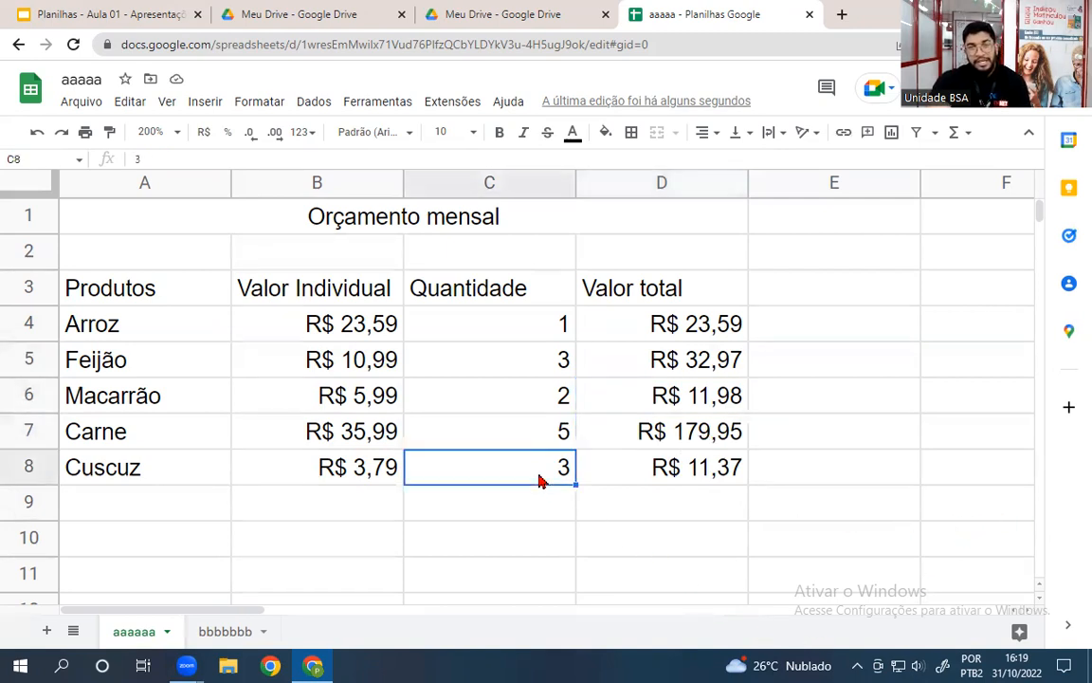
click(717, 480)
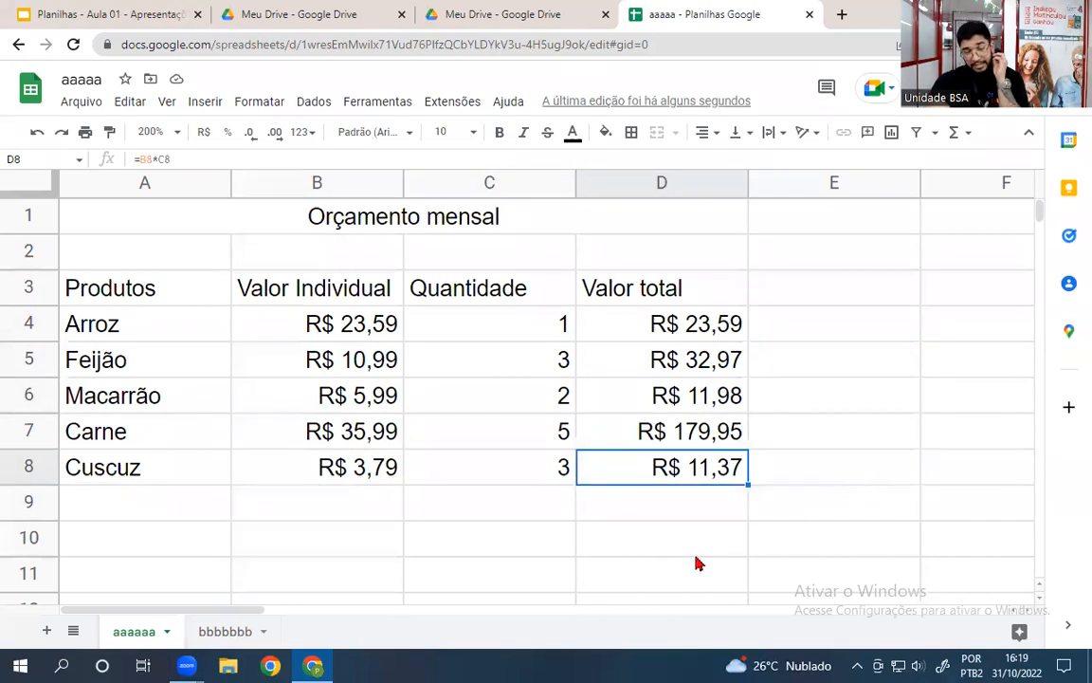
Compare the total values in D4:D8 with the example monthly budget in the Google Slides presentation and return to the spreadsheet.
drag(657, 322, 654, 471)
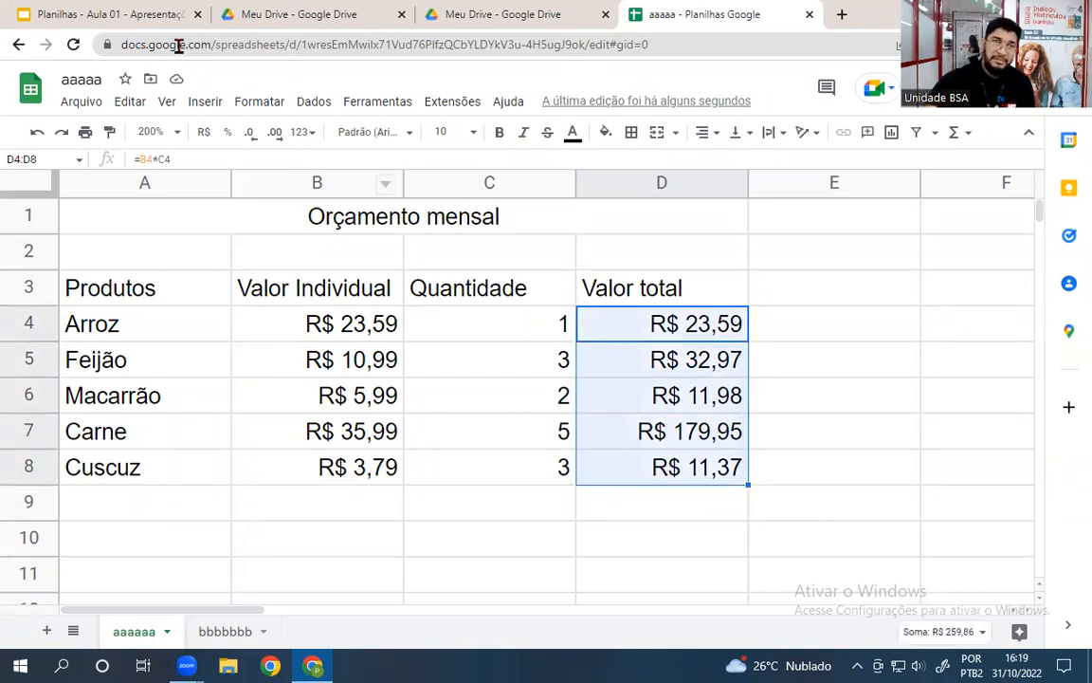
click(111, 14)
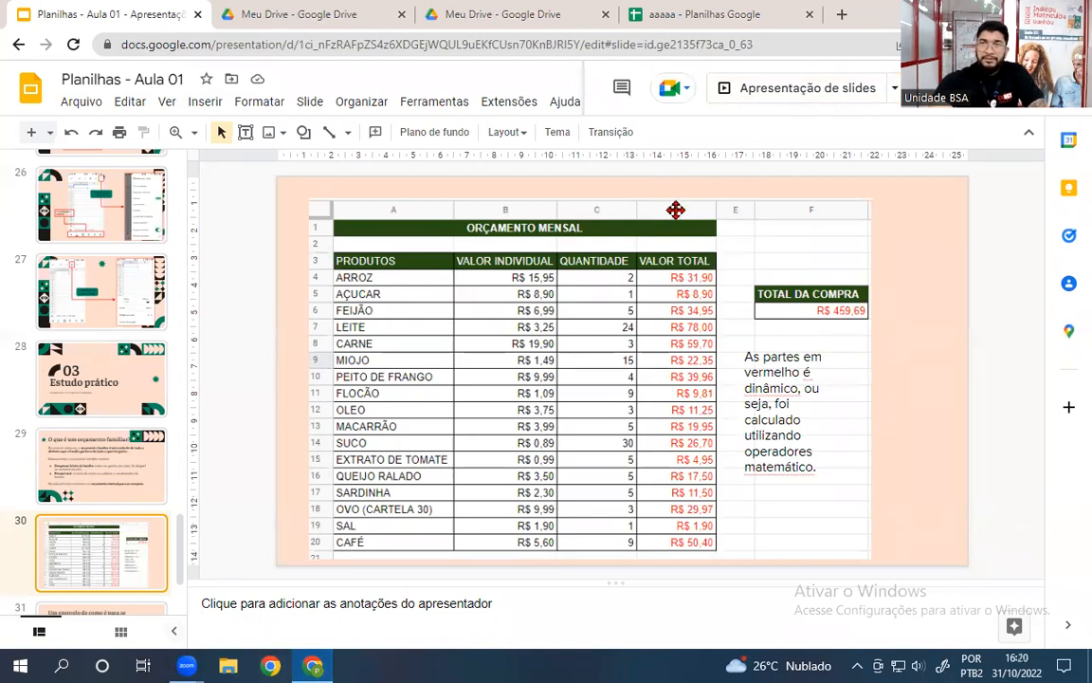
click(720, 14)
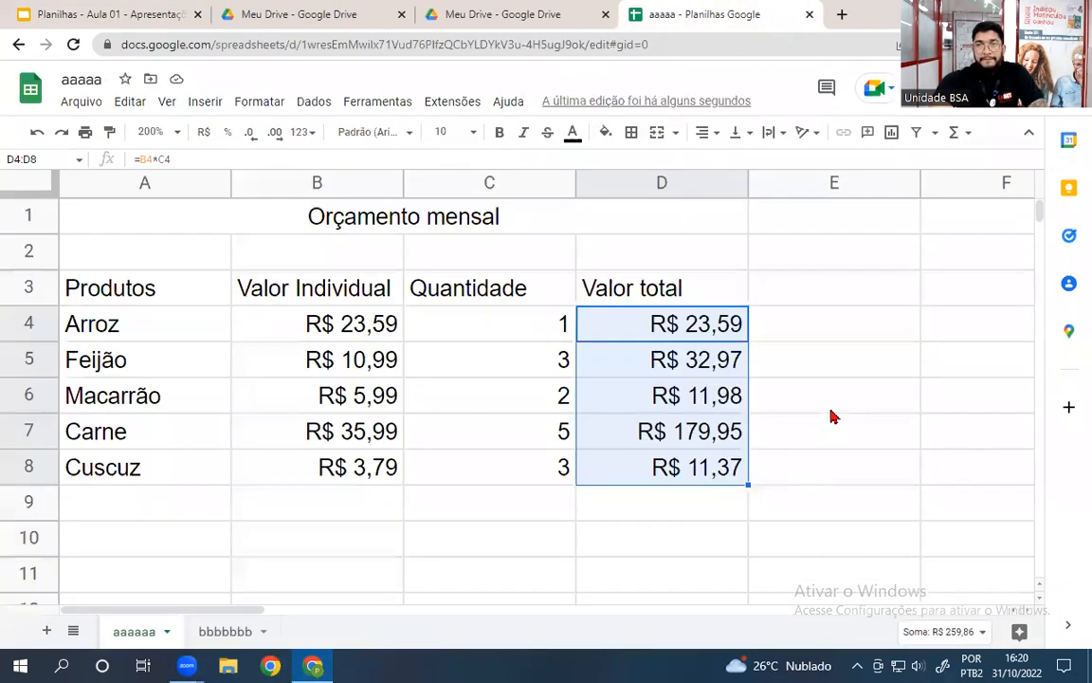
Enter the heading "Total da compra" in cell E3, beside Valor total.
click(889, 308)
click(946, 295)
click(858, 285)
text(total)
key(BackSpace)
key(BackSpace)
key(BackSpace)
key(BackSpace)
key(BackSpace)
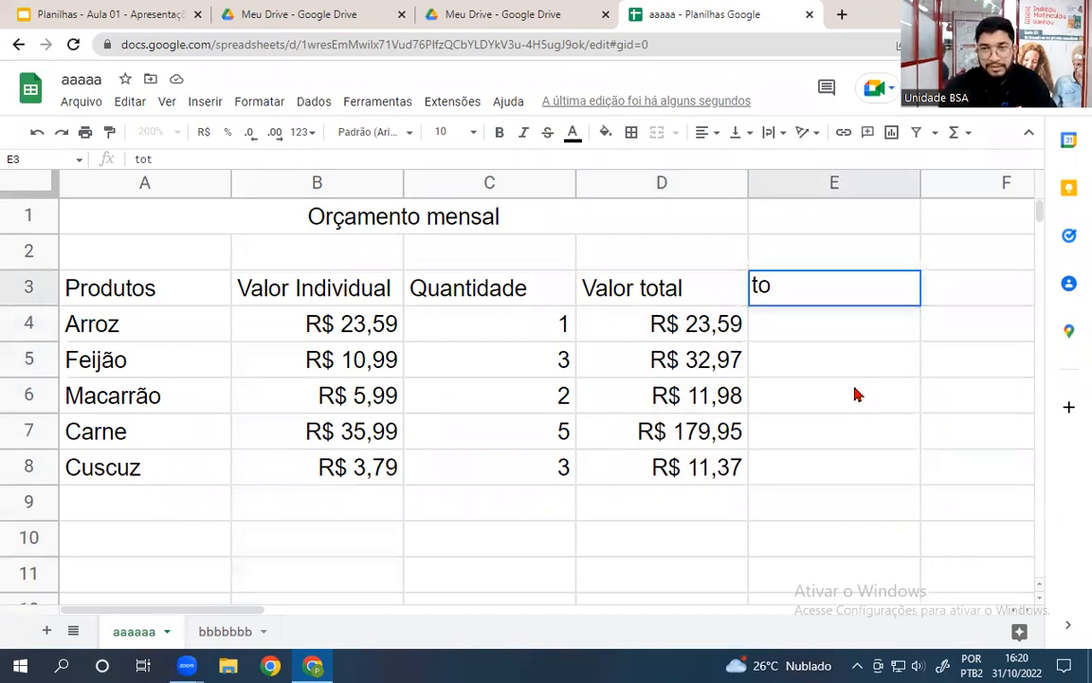
text(Total da compra)
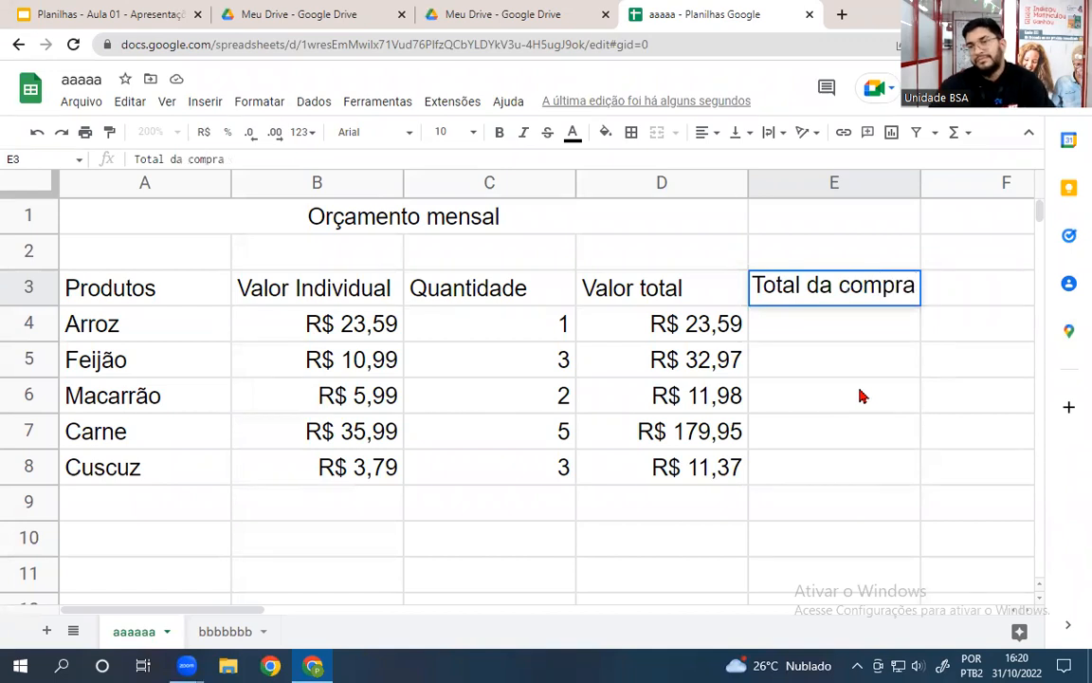
click(849, 389)
Build the purchase total formula =D4+D5+D6+D7+D8 in cell E4 from the products' total values.
click(808, 332)
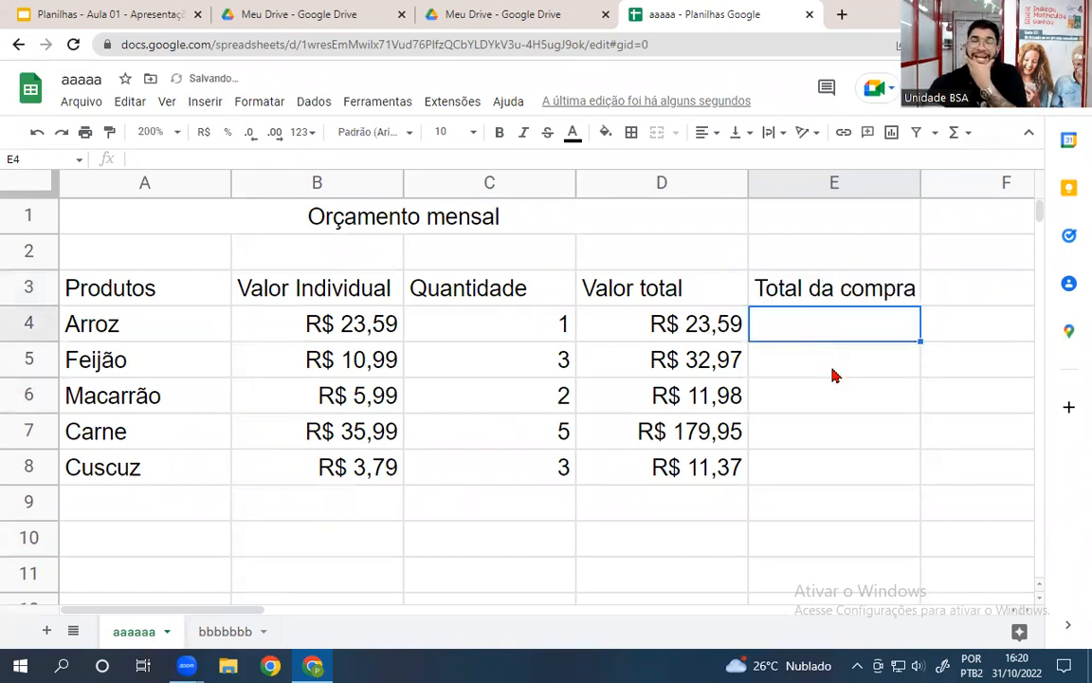
text(=)
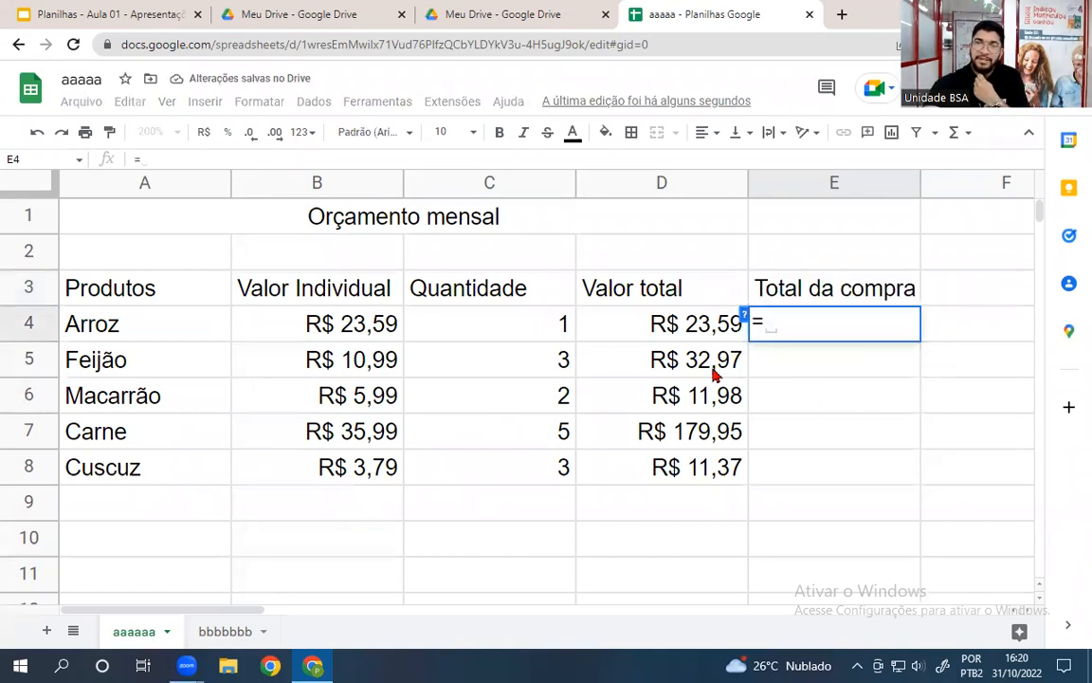
click(689, 327)
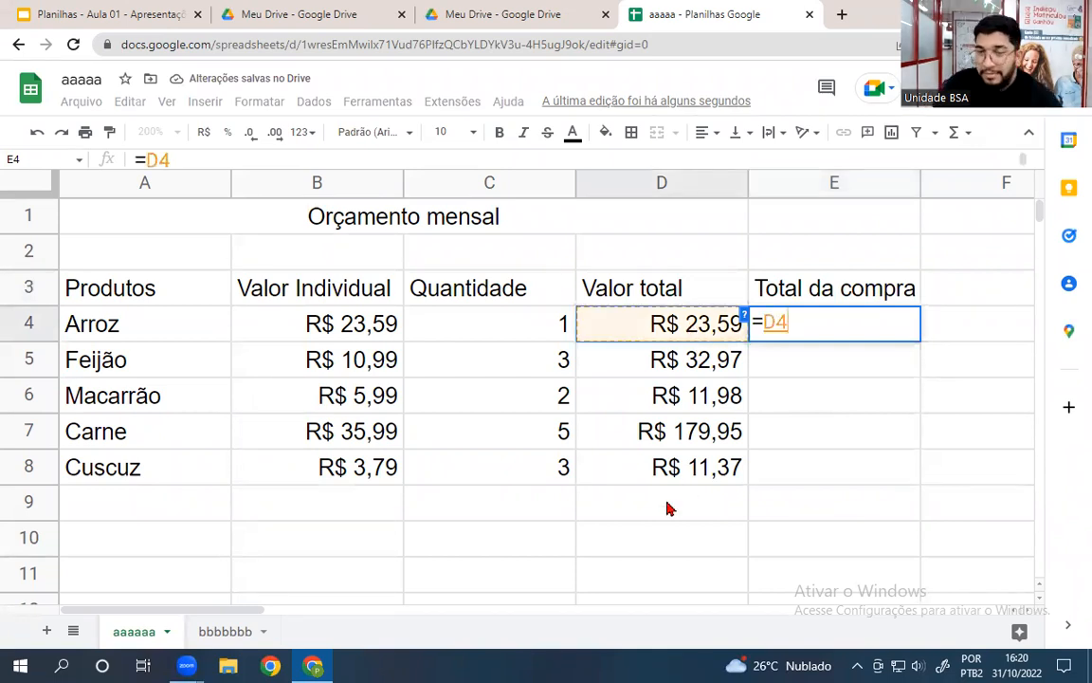
text(+)
click(670, 370)
text(+)
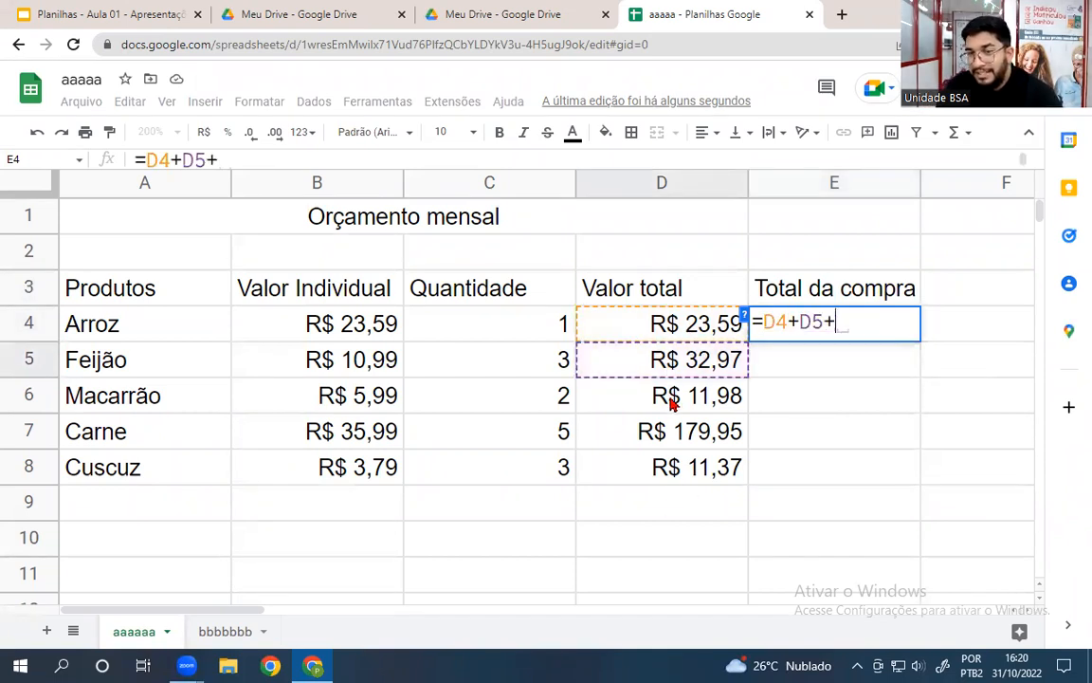
click(670, 403)
text(+)
click(654, 432)
text(+)
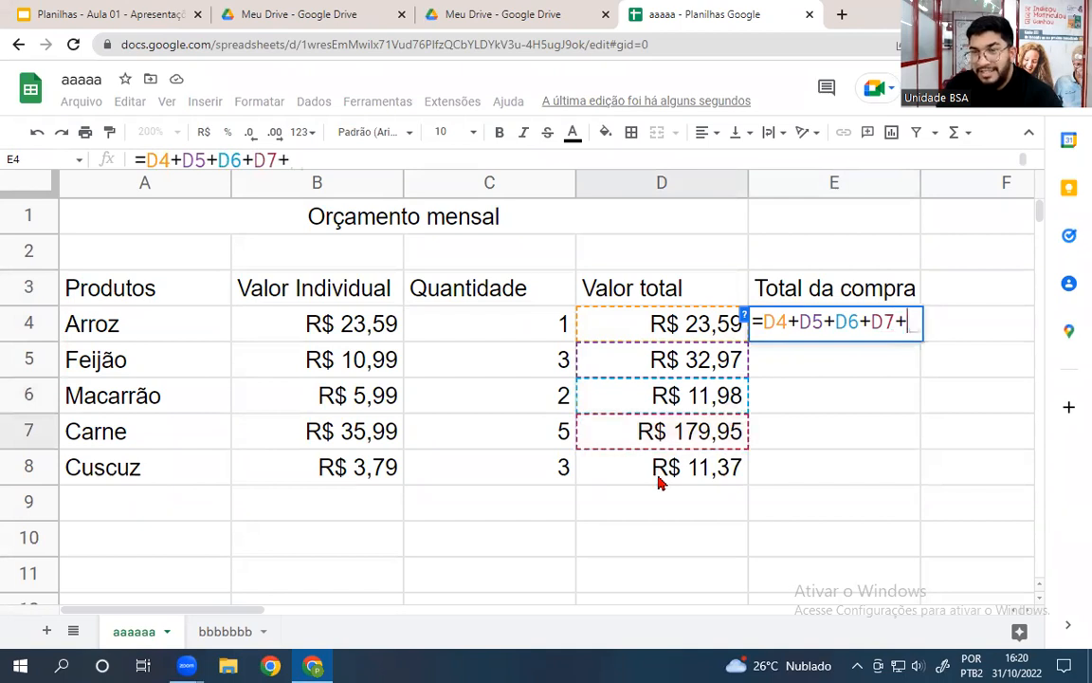
click(659, 477)
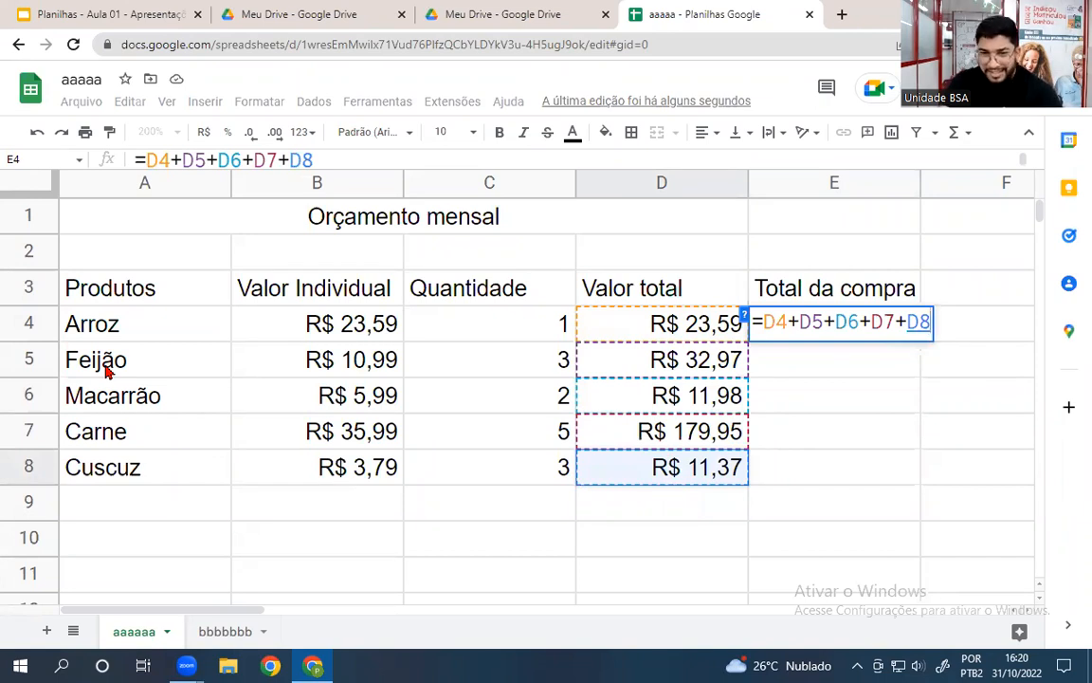
Swap D8 in E4's formula for the individual values B4:B8, and remove that last term from the sum.
drag(323, 325, 350, 476)
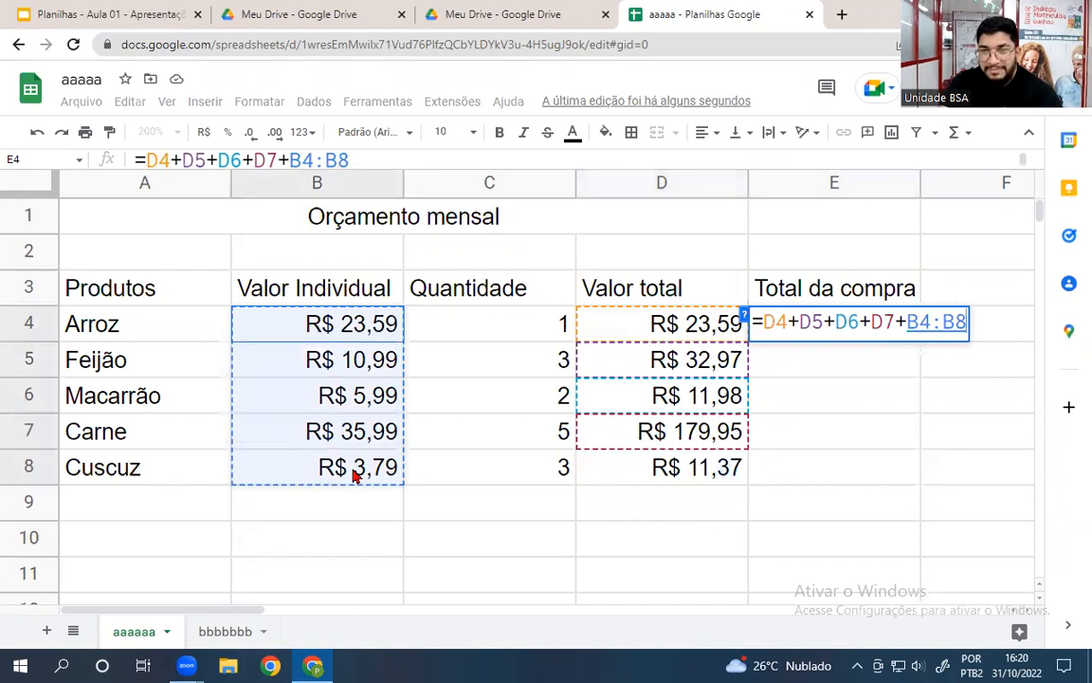
click(354, 325)
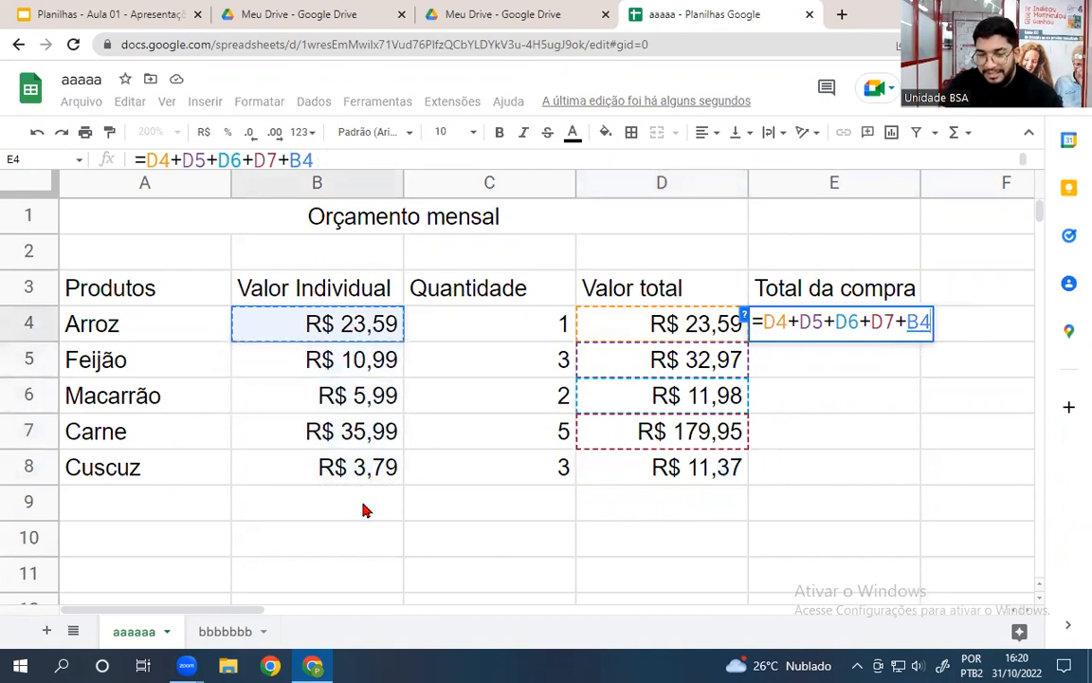
key(BackSpace)
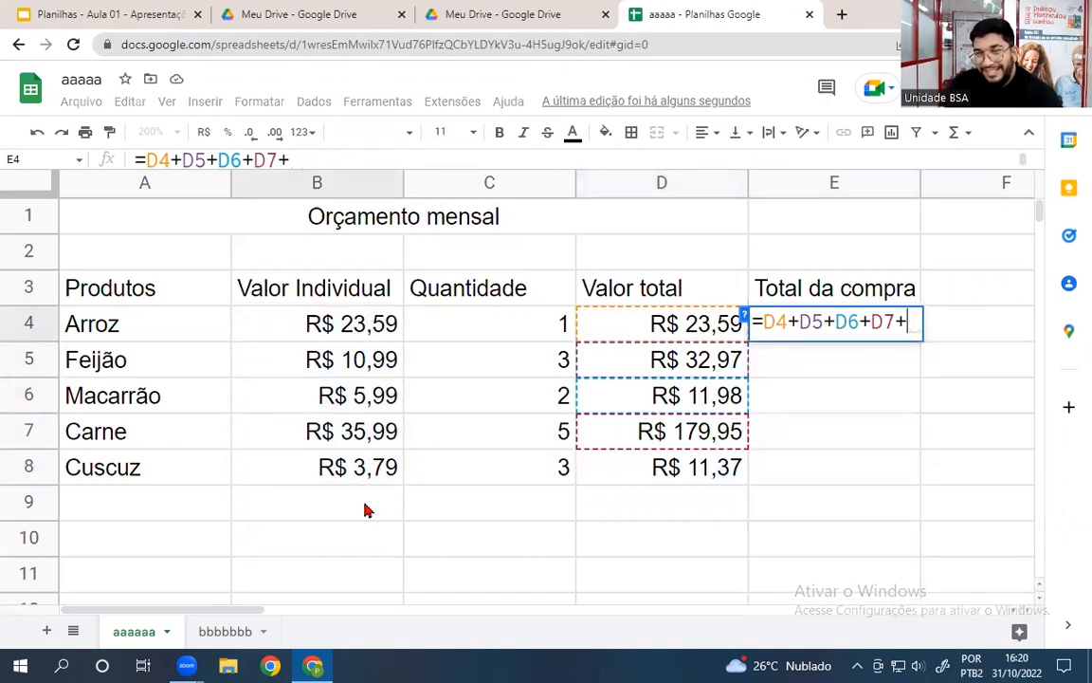
key(BackSpace)
click(669, 471)
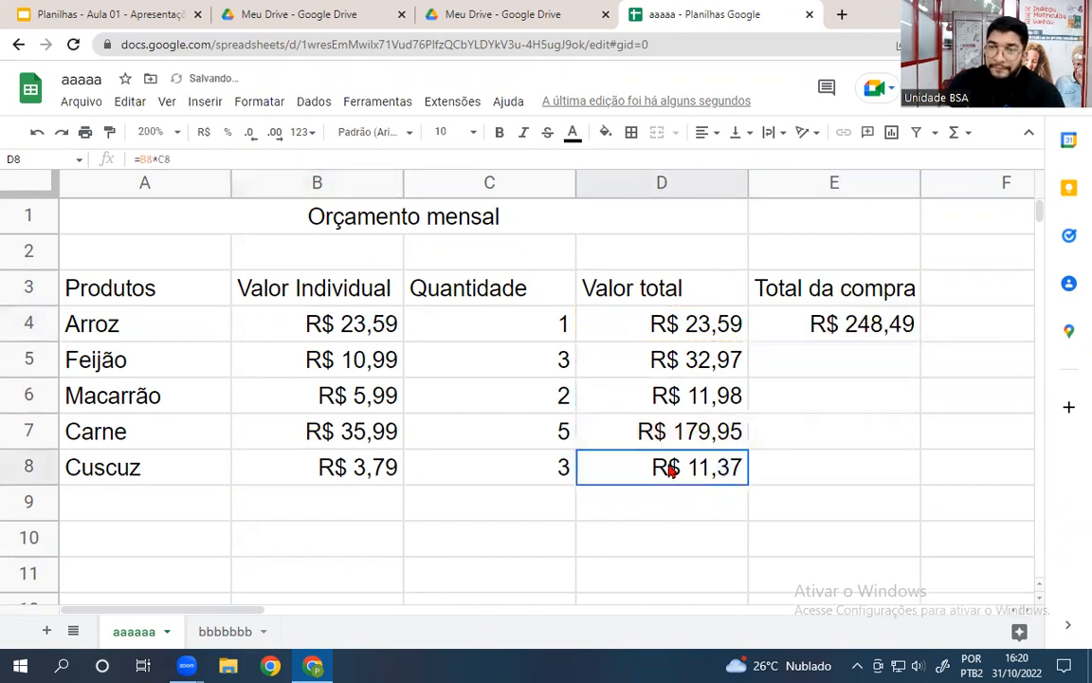
Add Cuscuz's total value D8 to the sum in E4, making it =D4+D5+D6+D7+D8, and check it against D4:D8.
double_click(831, 324)
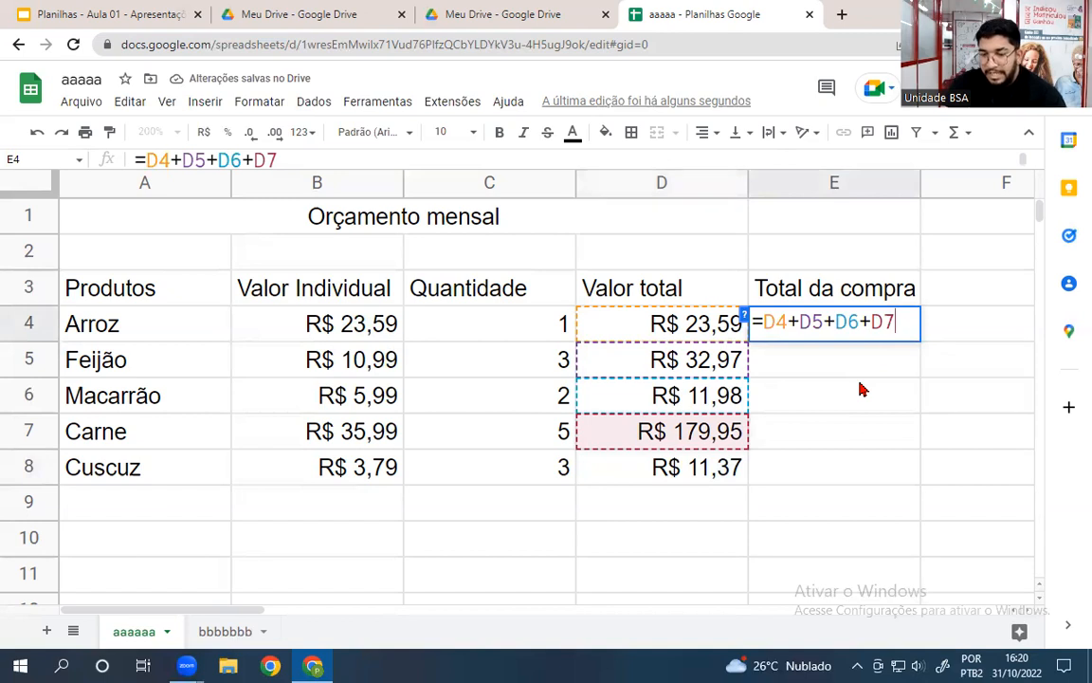
text(+)
click(646, 467)
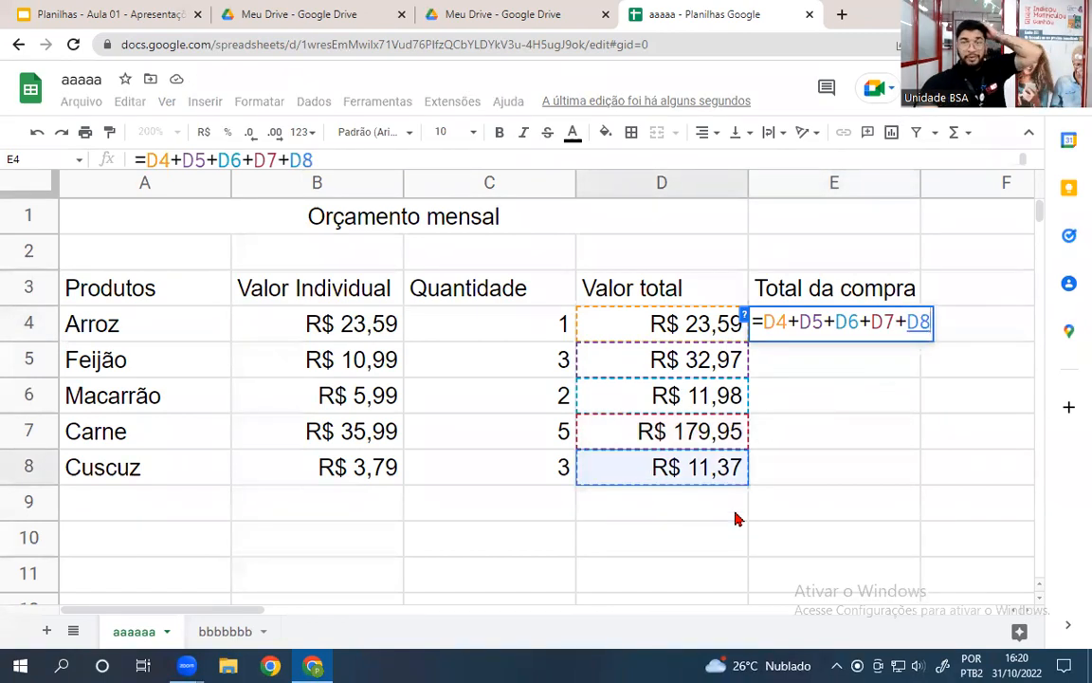
key(Return)
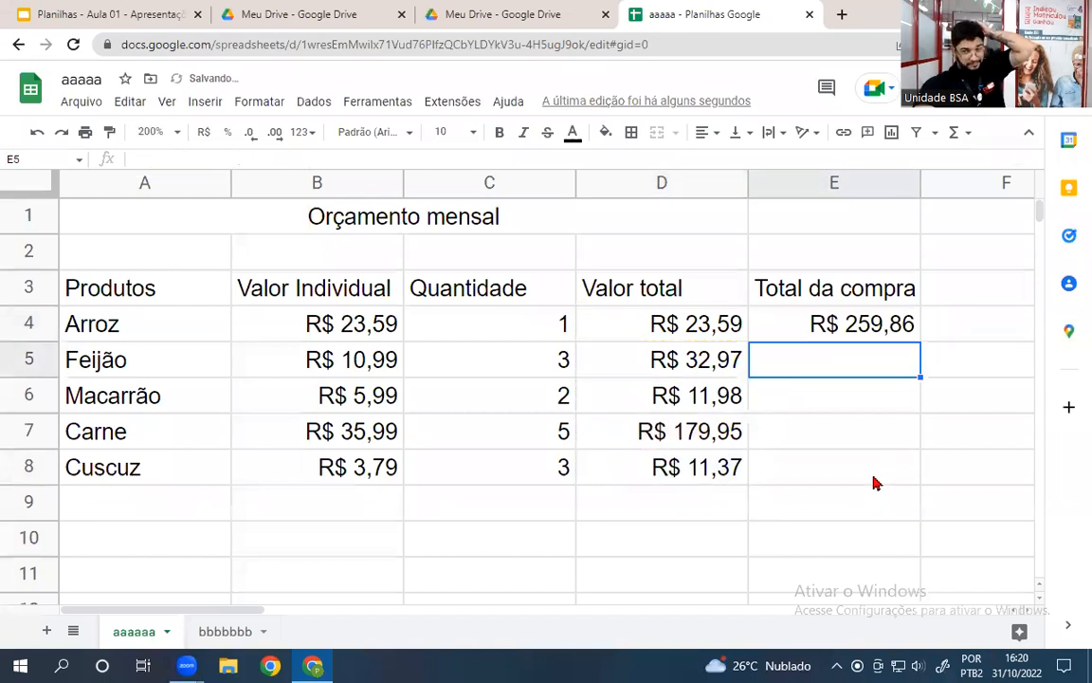
drag(653, 324, 653, 463)
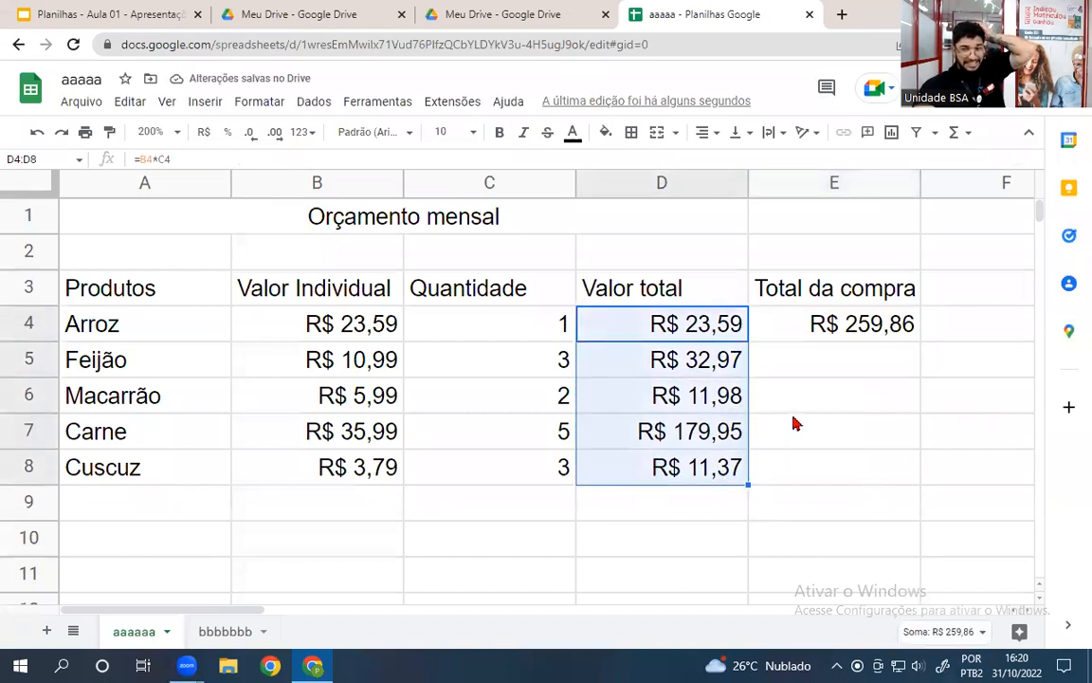
click(858, 326)
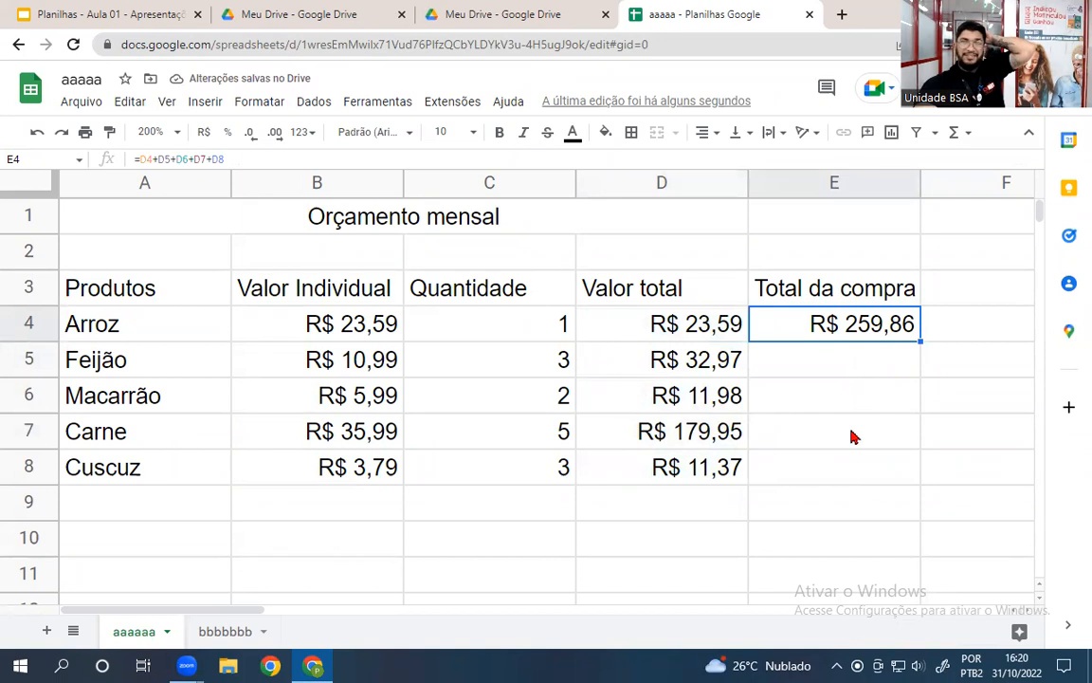
Enter the same sum formula =D4+D5+D6+D7+D8 in cell E5 below the purchase total.
click(821, 374)
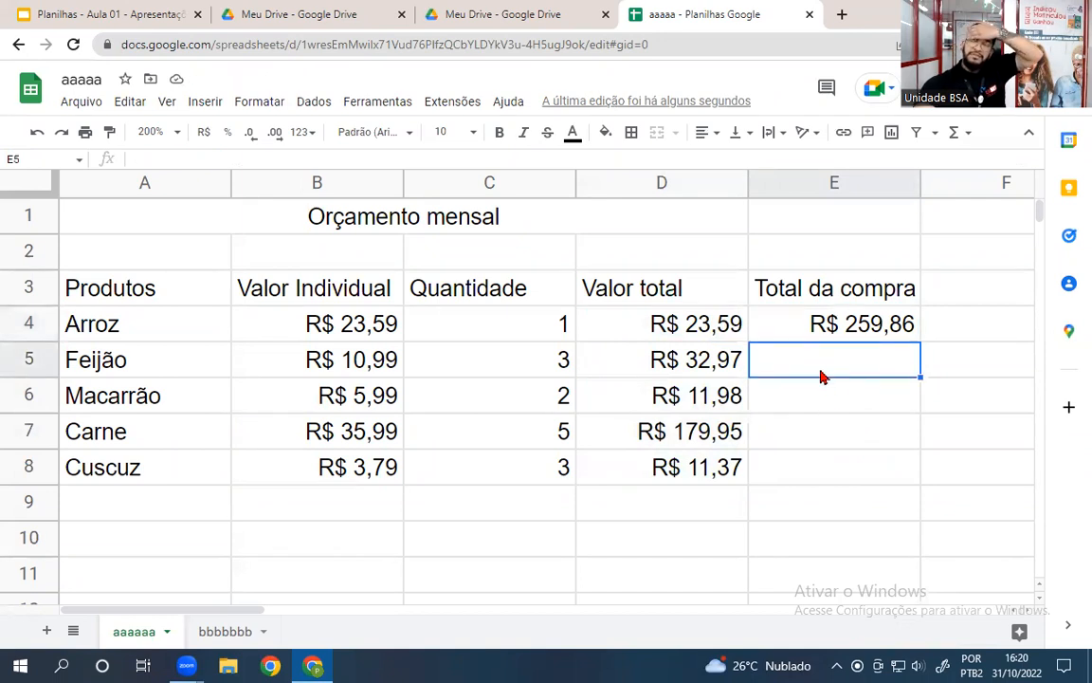
text(=)
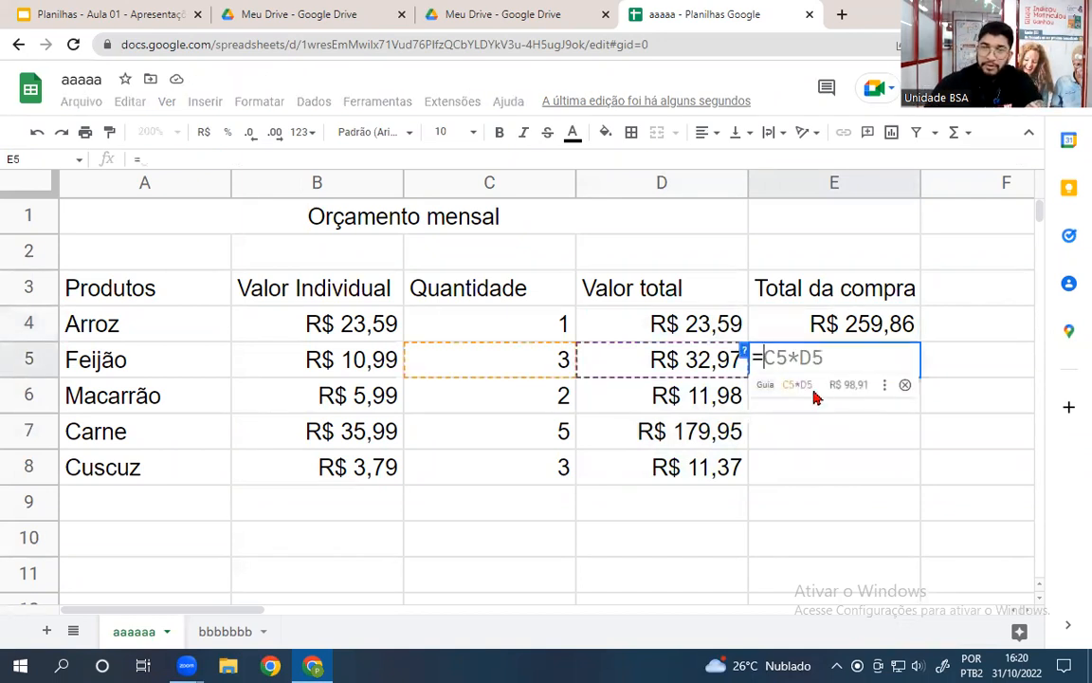
click(671, 327)
text(+)
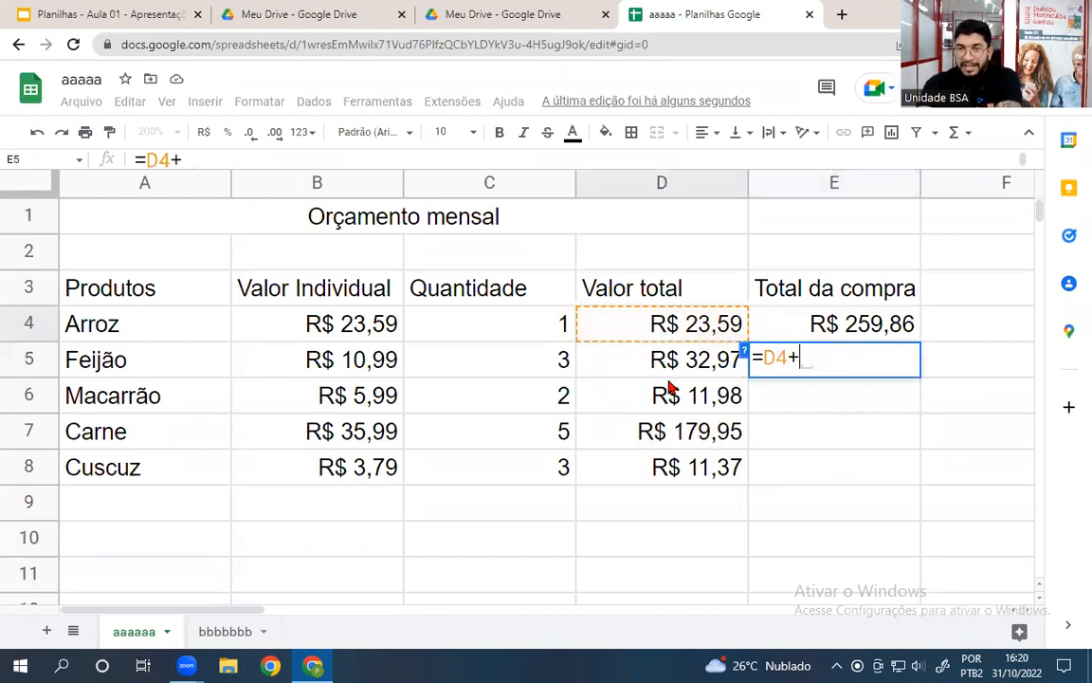
click(668, 365)
text(+)
click(667, 405)
text(+)
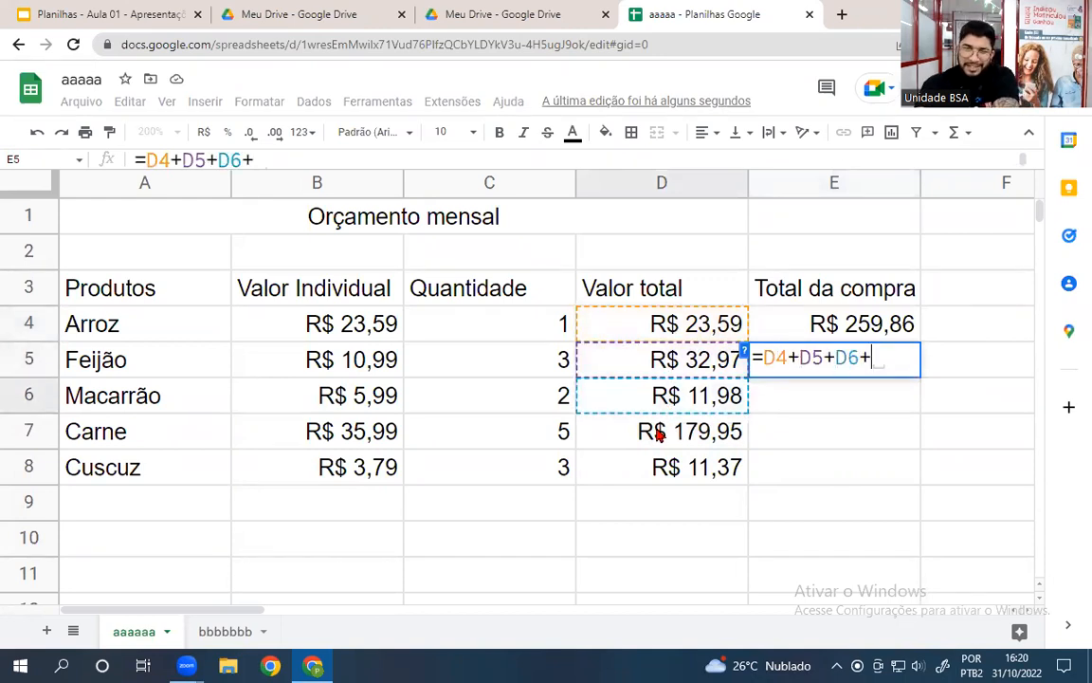
click(656, 432)
text(+)
click(664, 474)
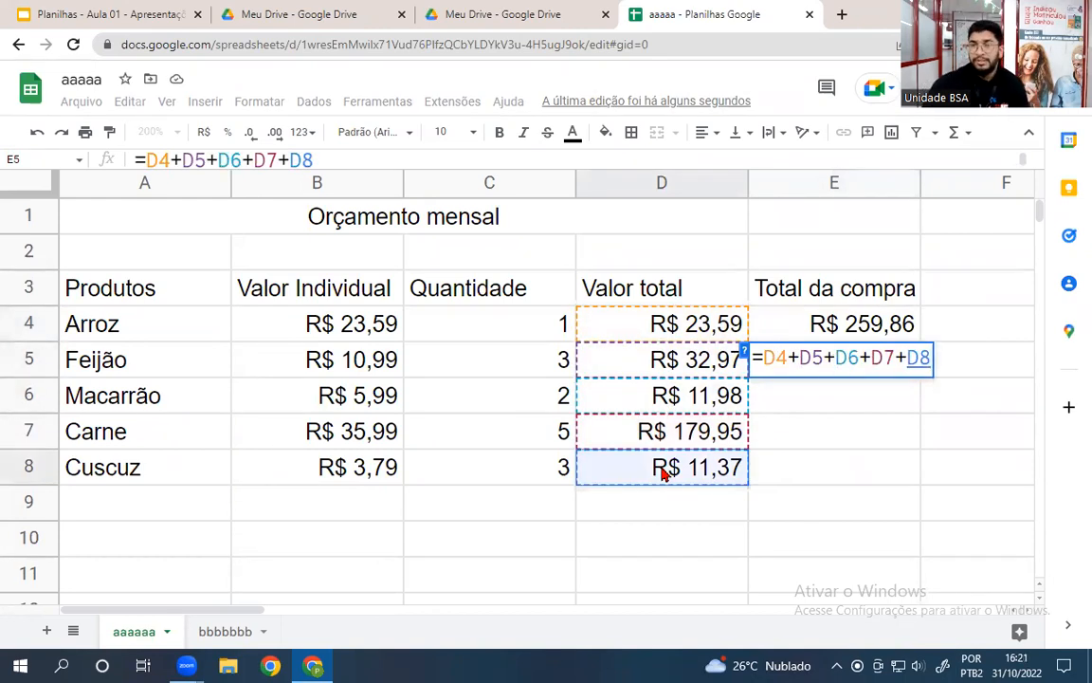
key(Return)
Compare the formulas in E4 and E5 and delete the duplicate total from E5.
click(906, 328)
click(884, 360)
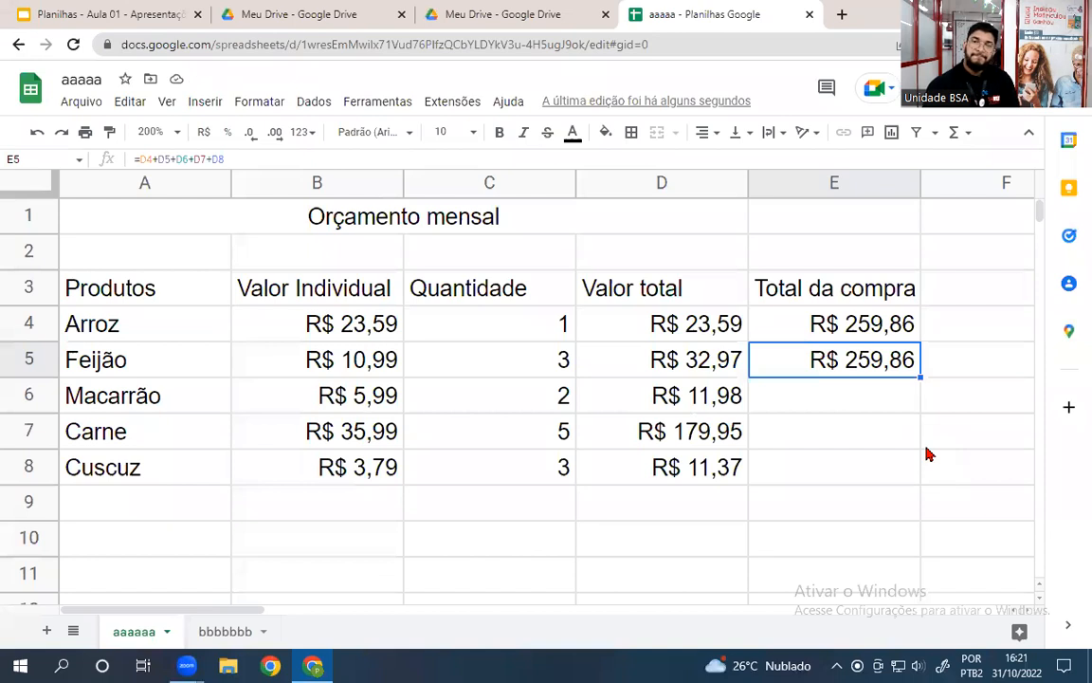
key(Delete)
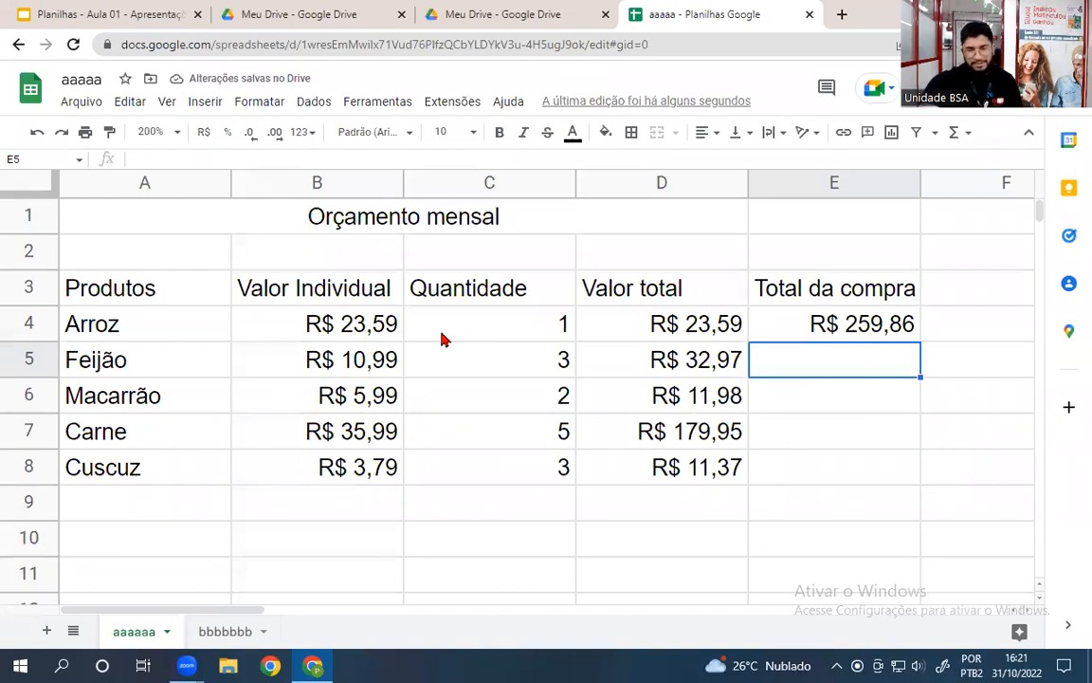
Fill the headings in A3:E3 and the merged title cell "Orçamento mensal" with the same medium green.
drag(222, 289, 844, 296)
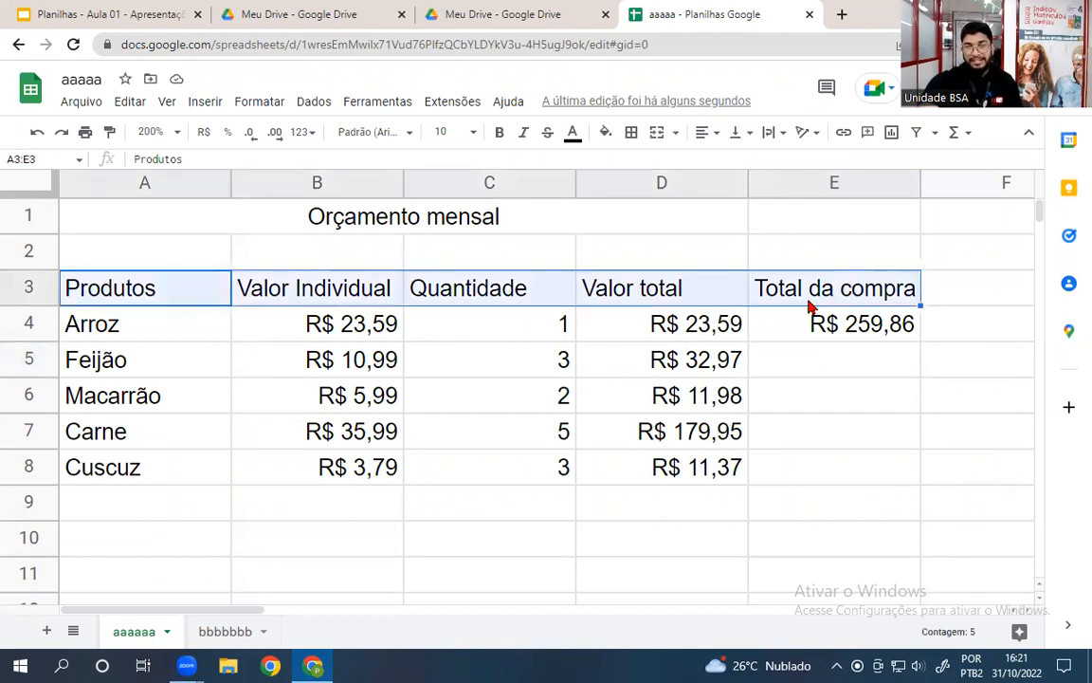
click(610, 136)
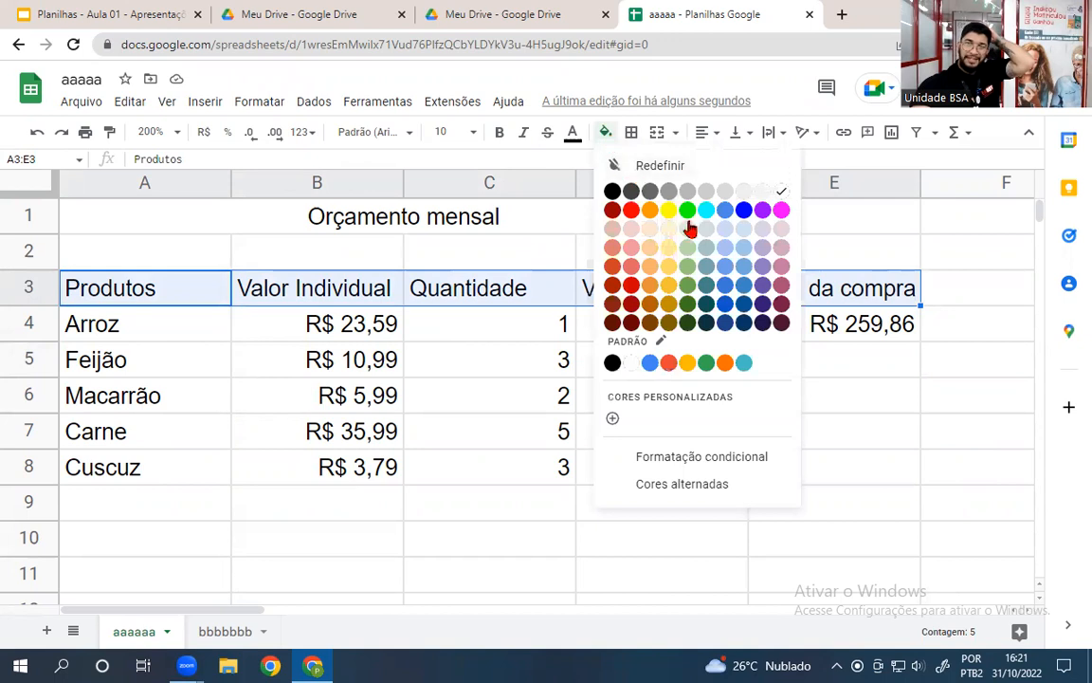
click(689, 289)
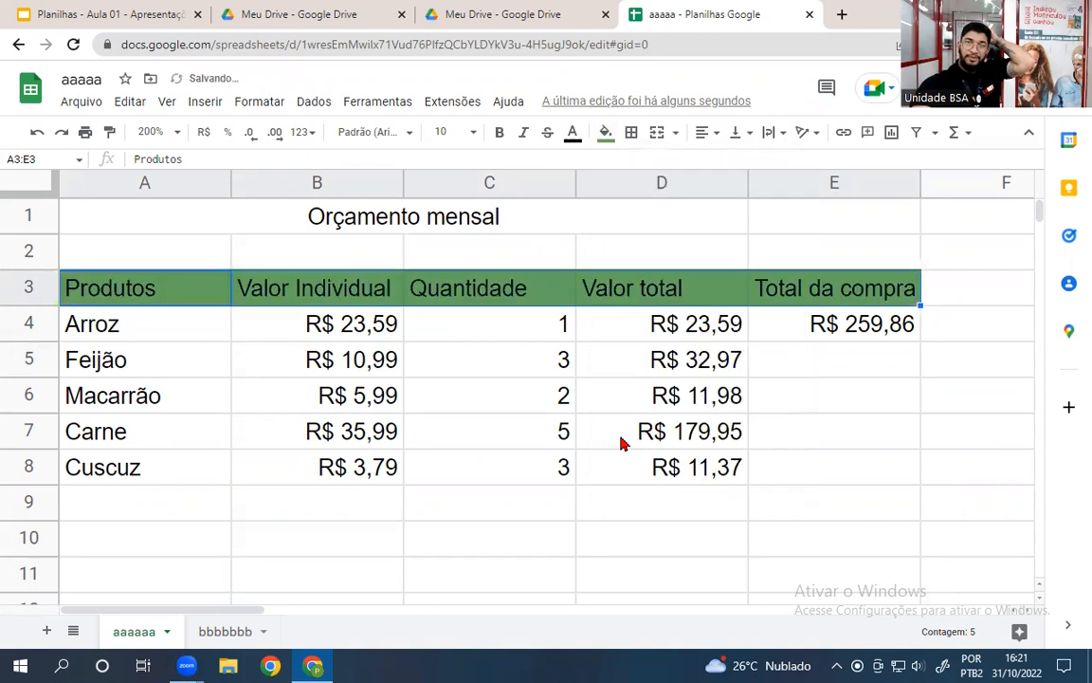
click(367, 222)
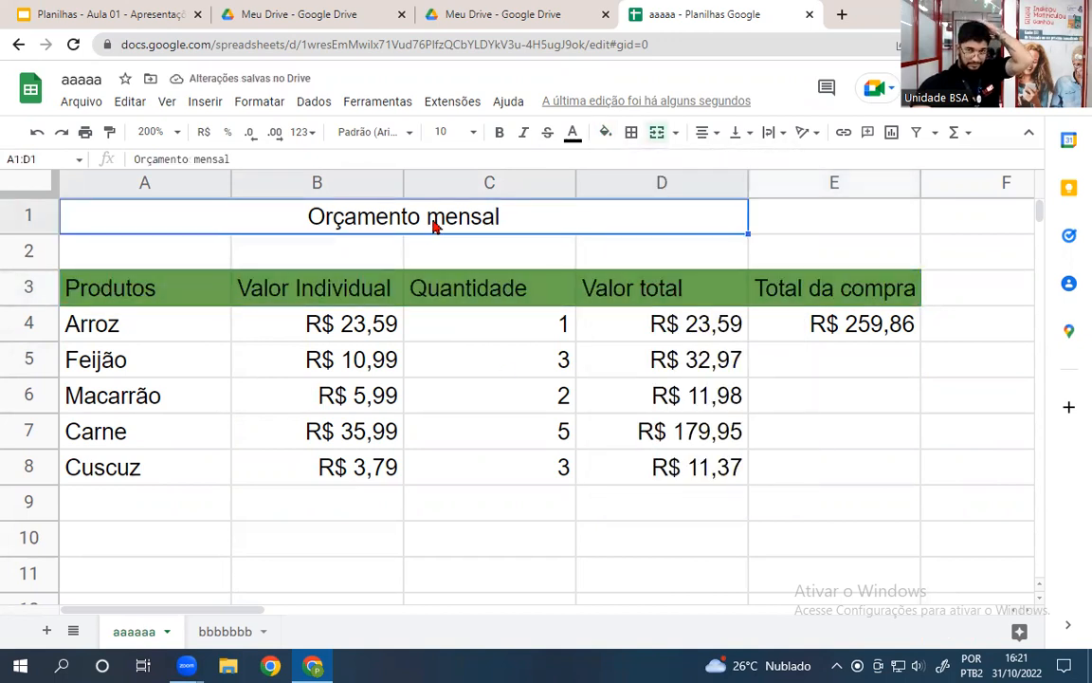
click(607, 135)
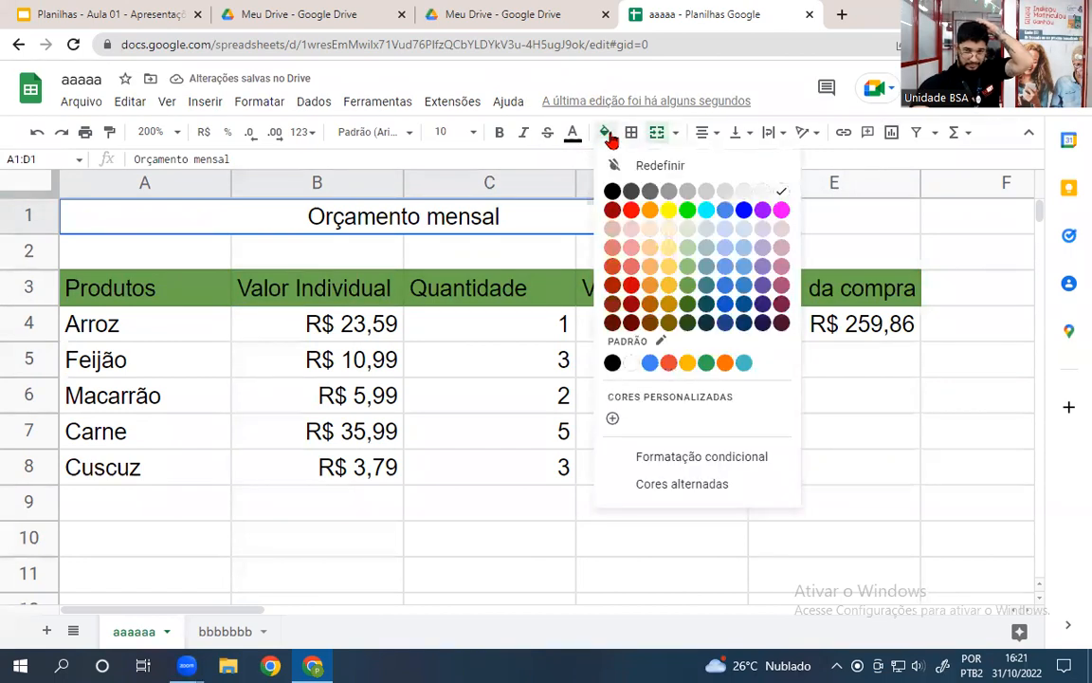
click(688, 285)
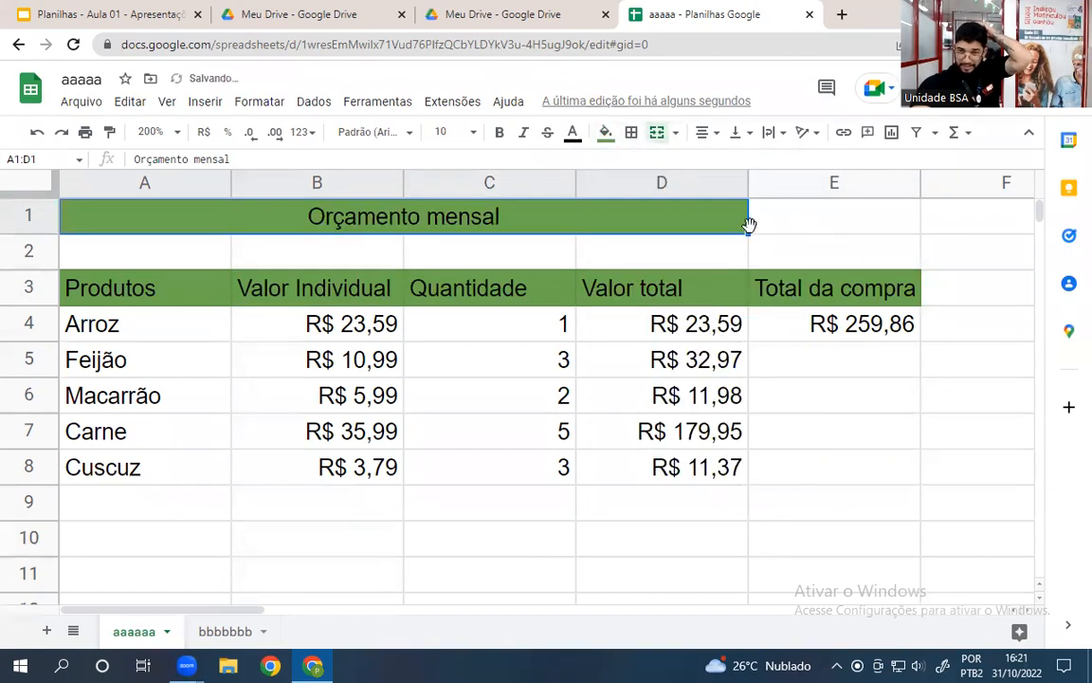
Undo the autofill copy of the title and merge "Orçamento mensal" across A1:E1 so it spans all five columns.
drag(749, 231, 839, 234)
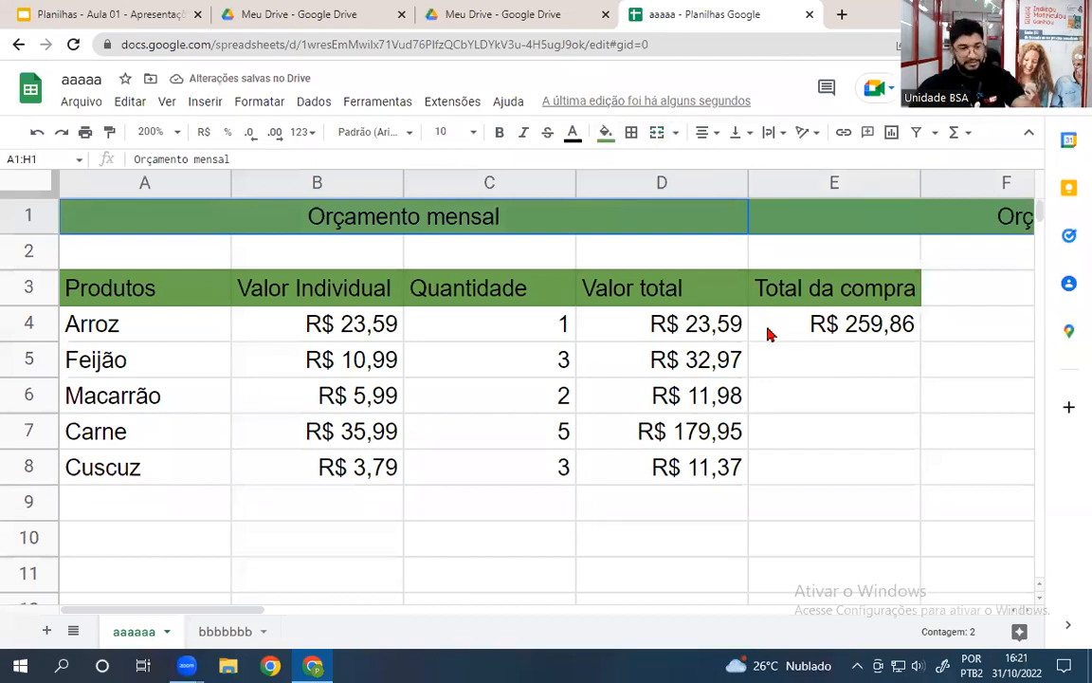
key(ctrl+z)
click(828, 230)
drag(712, 222, 793, 240)
click(656, 131)
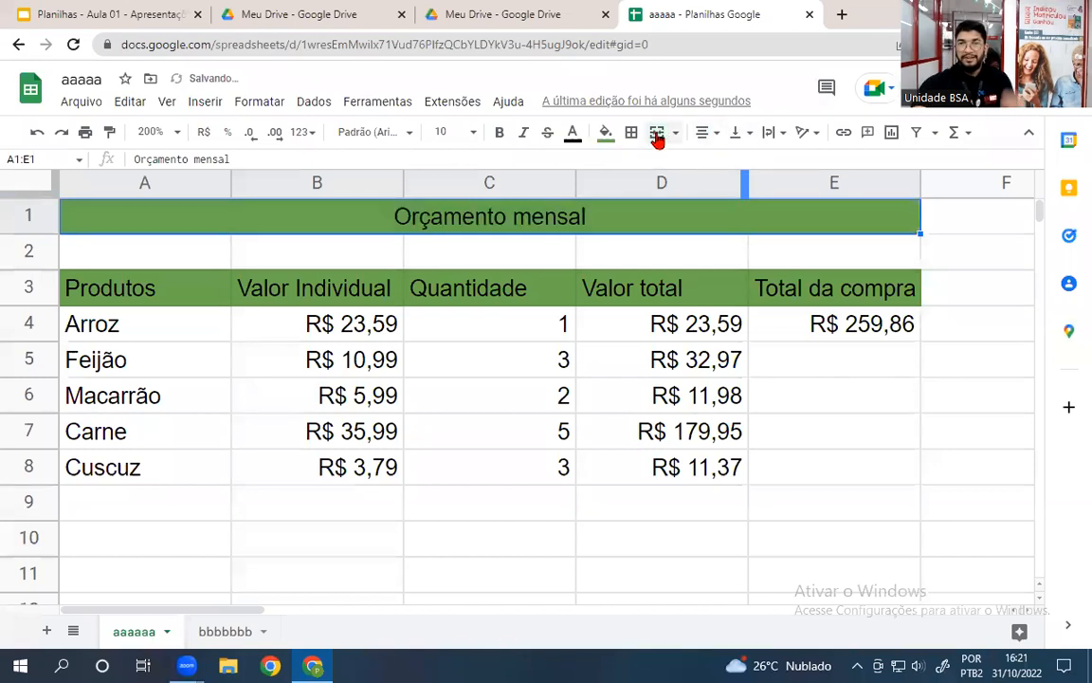
click(928, 444)
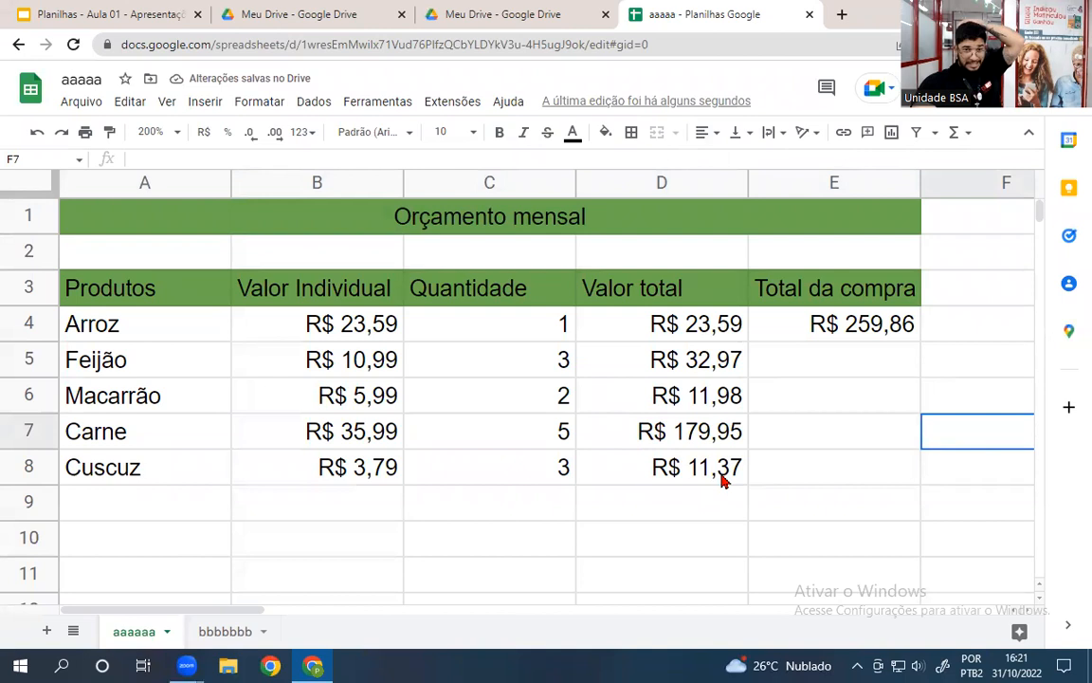
Apply all borders to the whole budget table in A1:E8.
drag(131, 205, 793, 471)
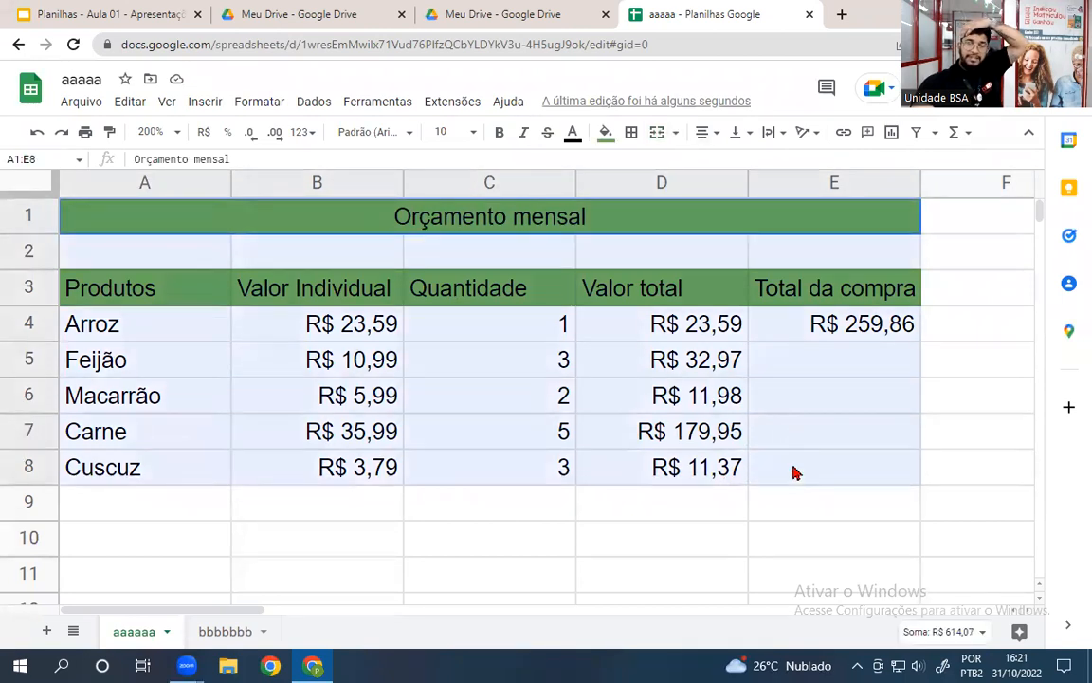
click(632, 133)
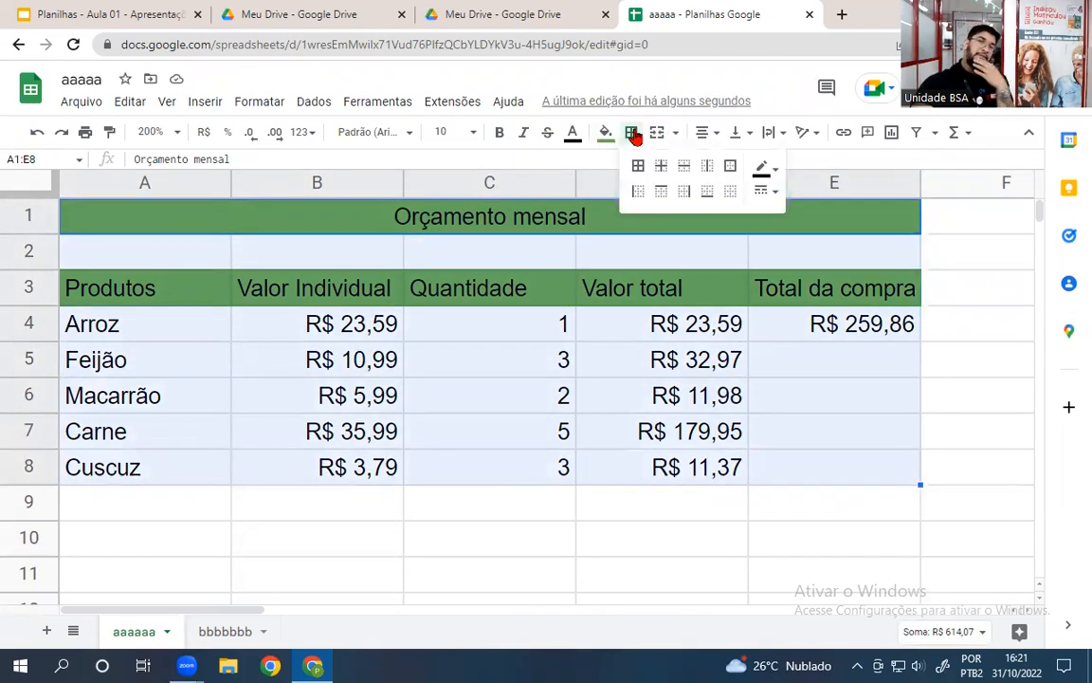
click(637, 166)
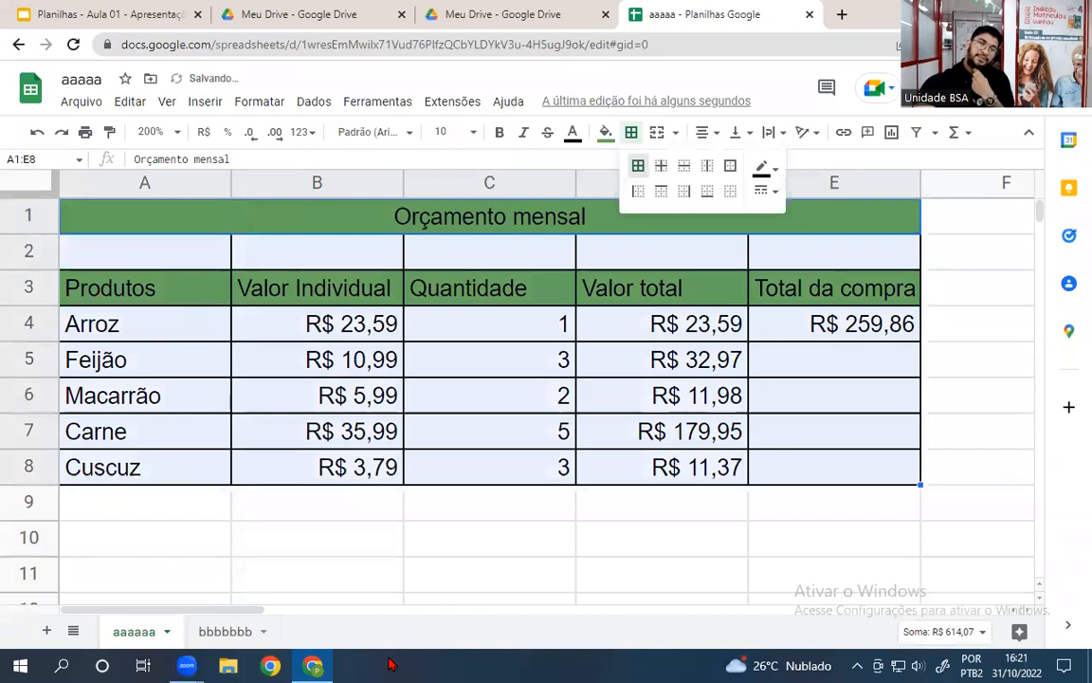
click(383, 590)
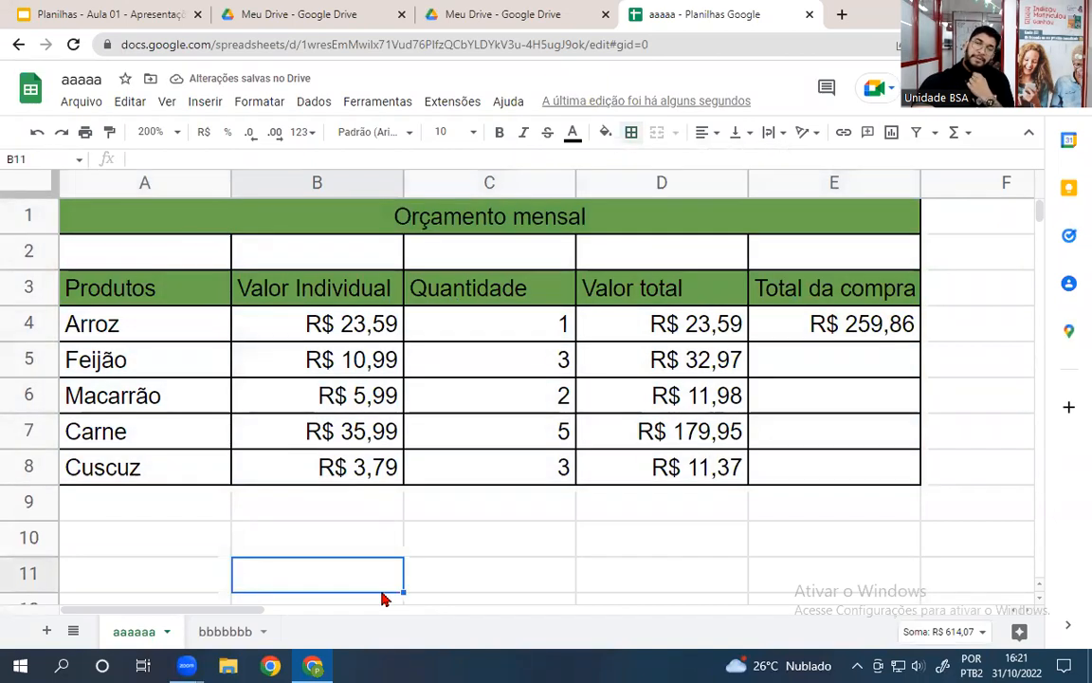
Remove all borders from the empty cells E5:E8 below the purchase total.
drag(834, 474, 832, 371)
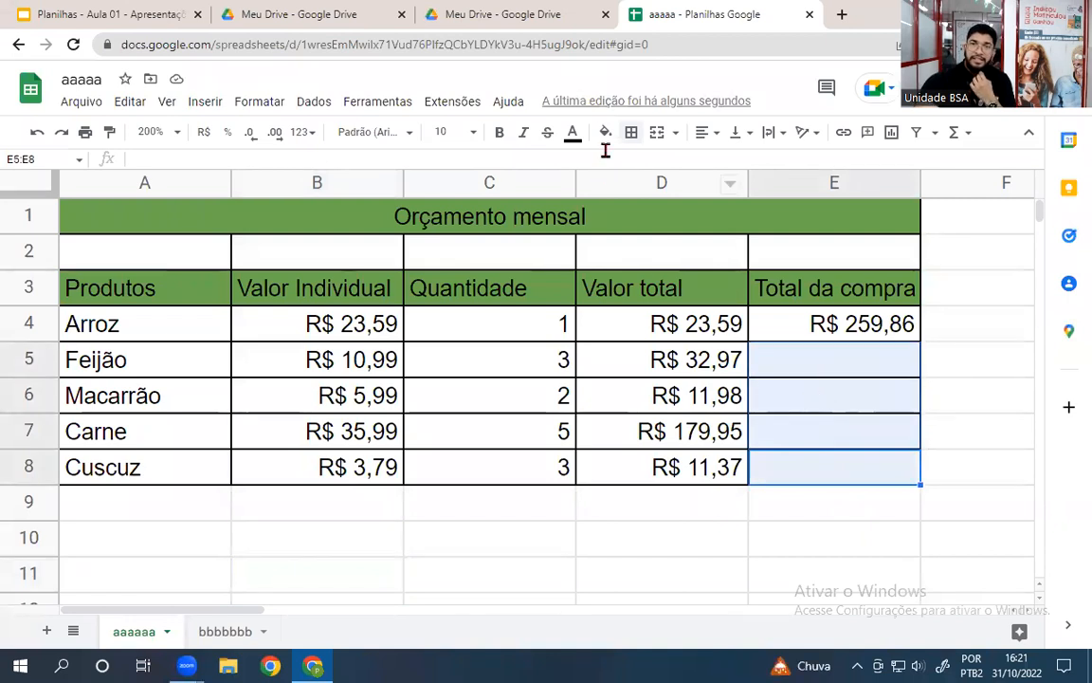
click(630, 132)
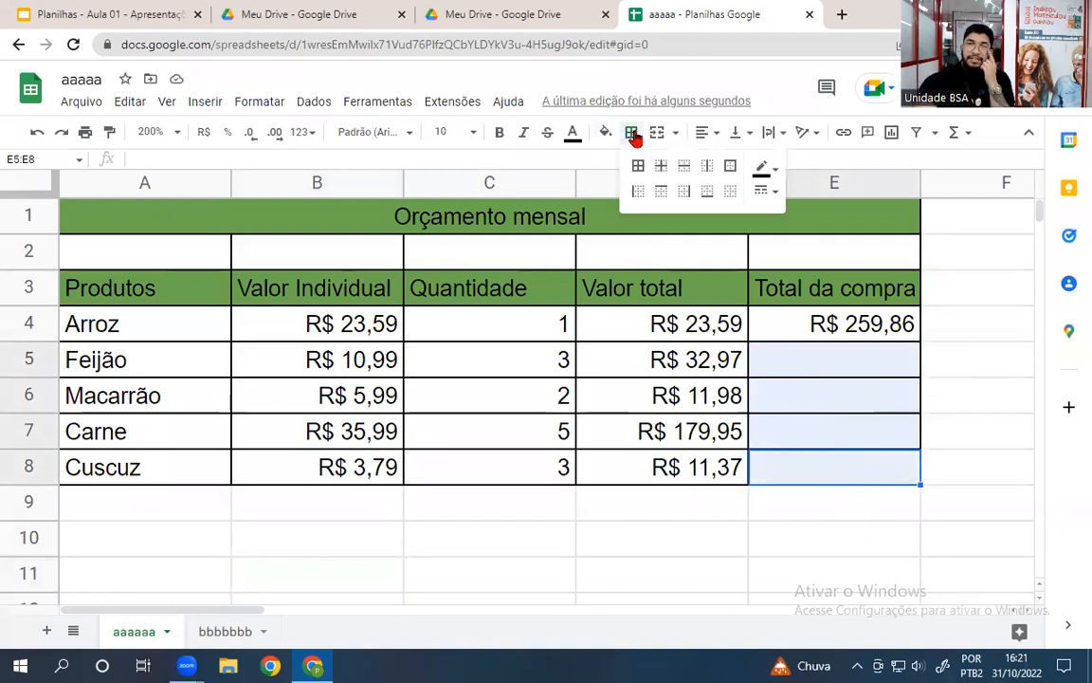
click(729, 200)
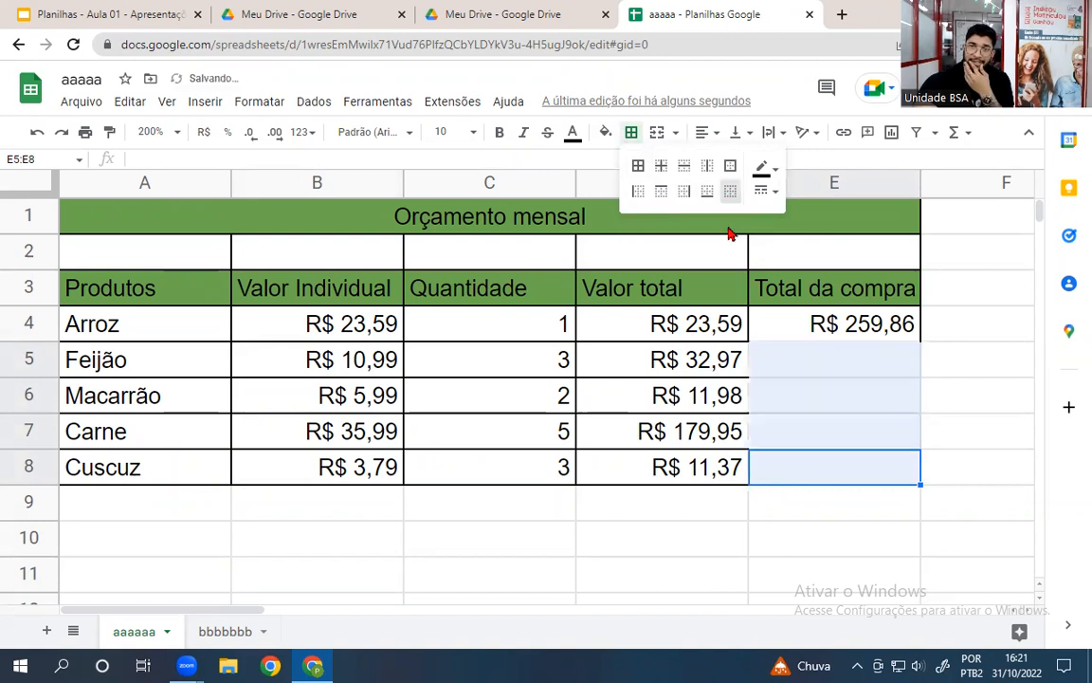
click(823, 546)
Add a bottom border to the purchase total in E4.
click(808, 334)
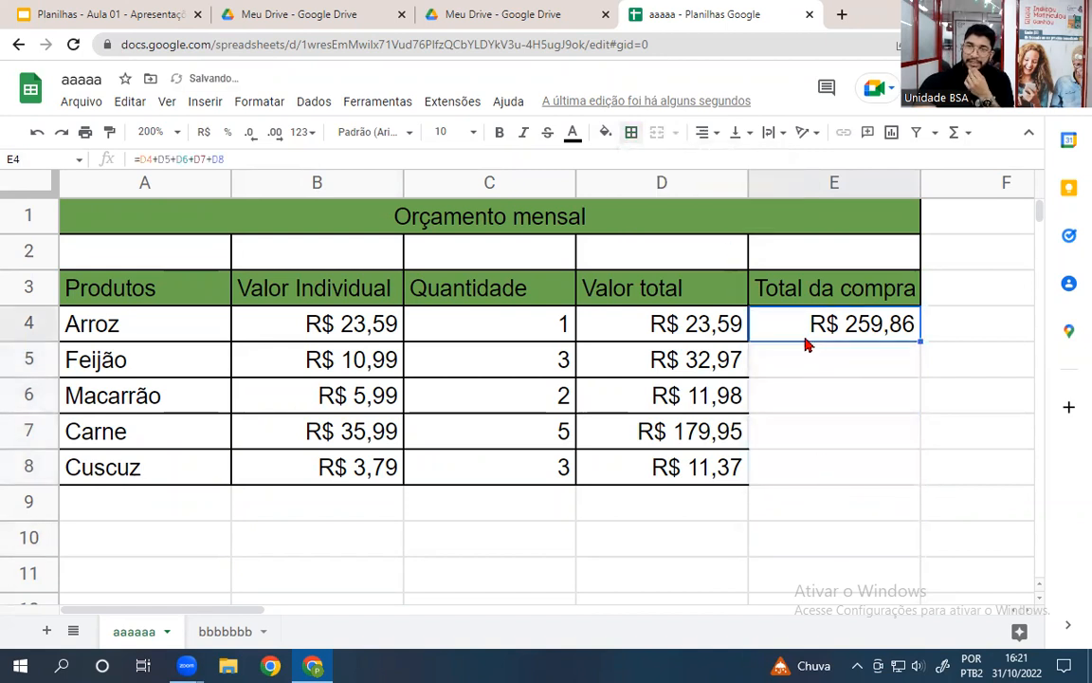
click(630, 132)
click(706, 190)
click(877, 442)
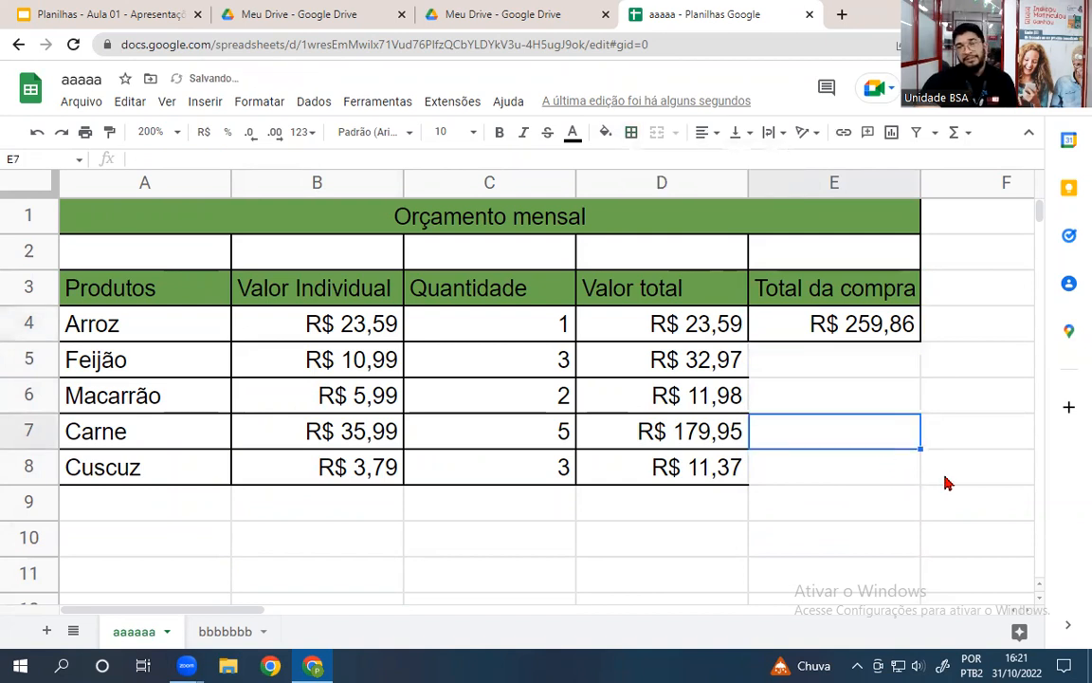
Restore the missing right-hand border along the product totals in D5:D8.
click(707, 372)
drag(707, 376, 707, 475)
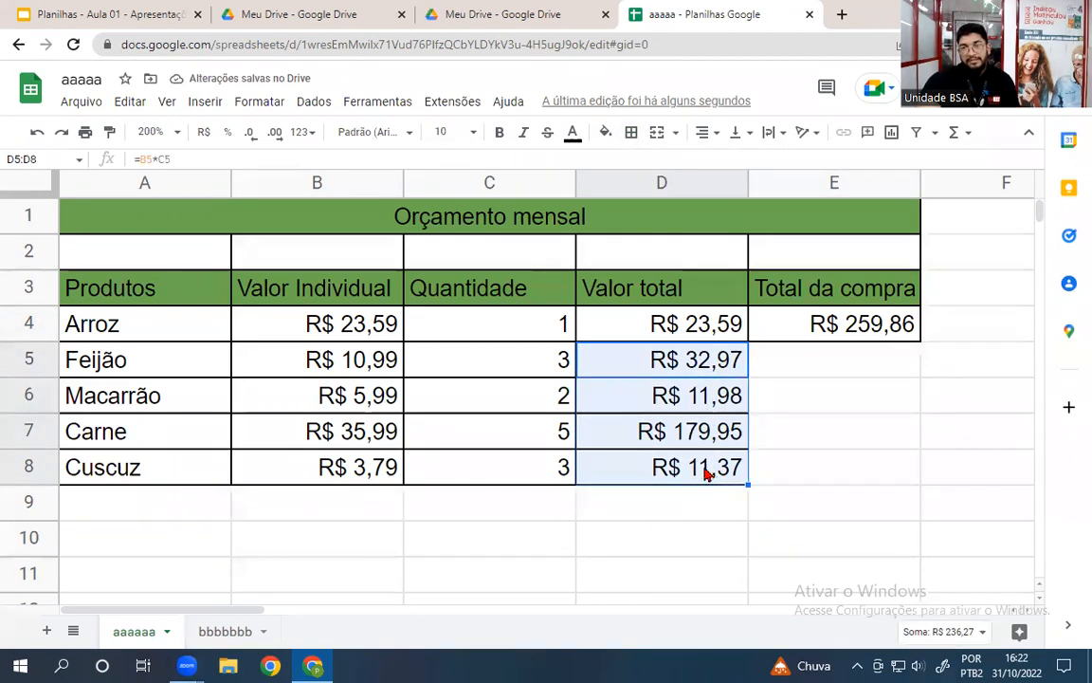
click(632, 131)
click(658, 183)
click(878, 476)
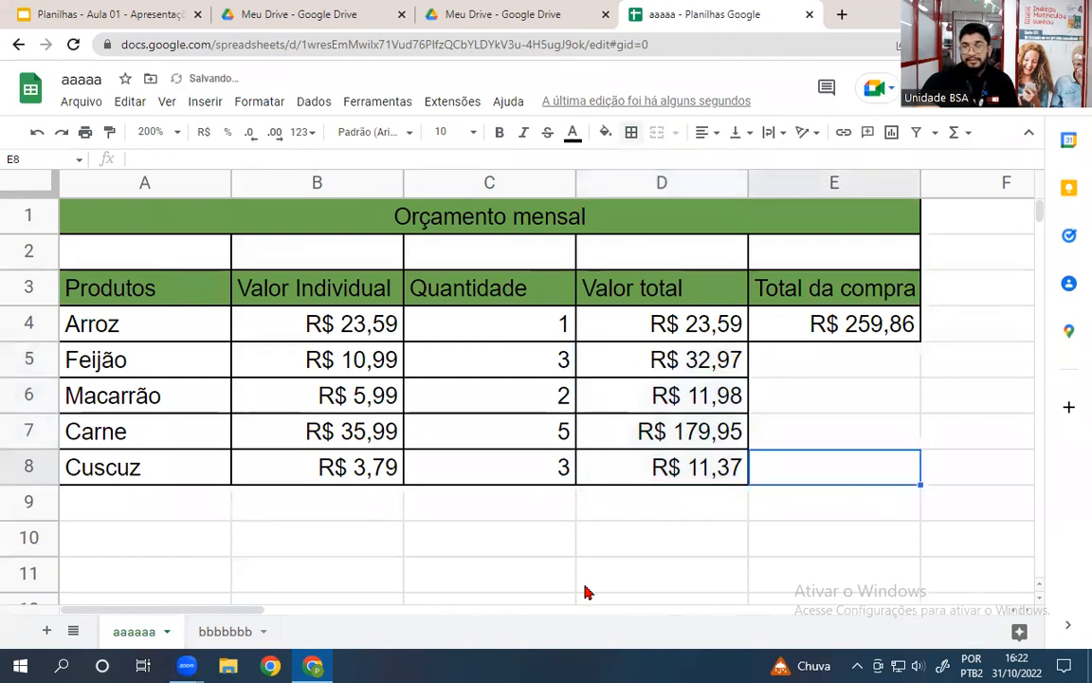
click(531, 570)
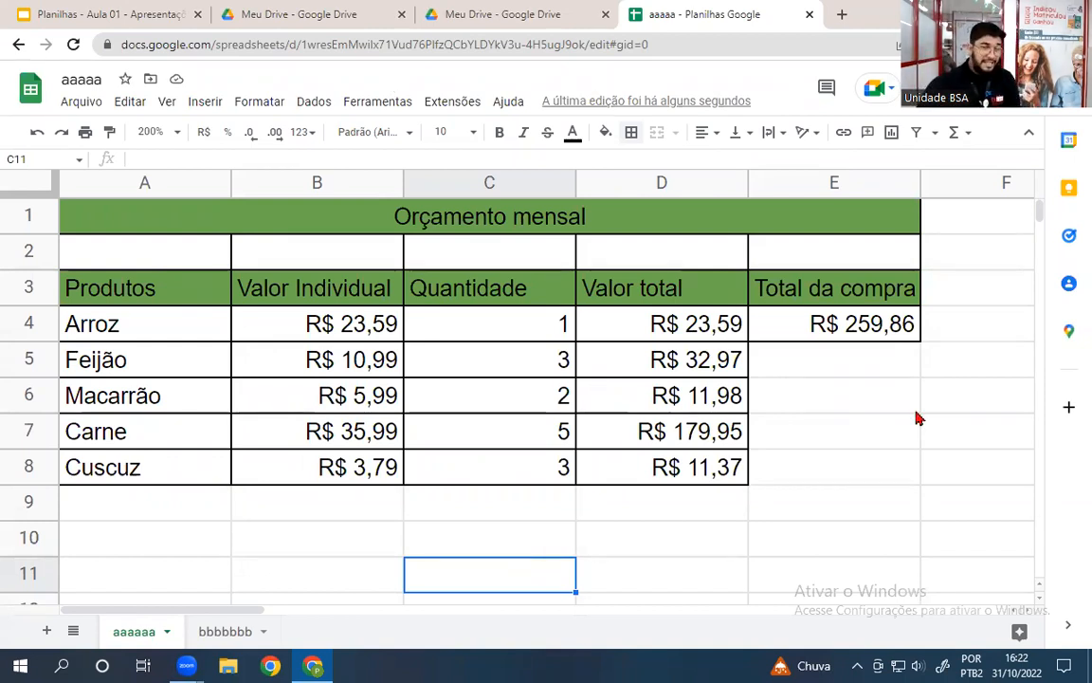
Switch to the "Planilhas - Aula 01" presentation and review slides 31 and 32 on the example formula and link sharing.
click(94, 16)
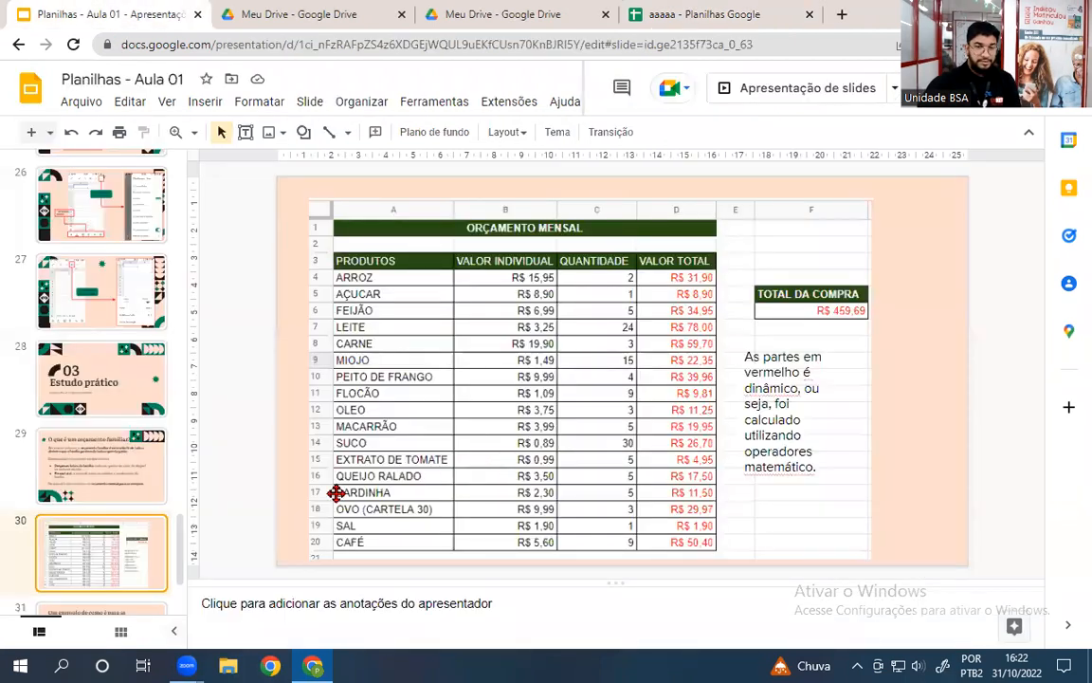
scroll(74, 503, down, 2)
click(84, 488)
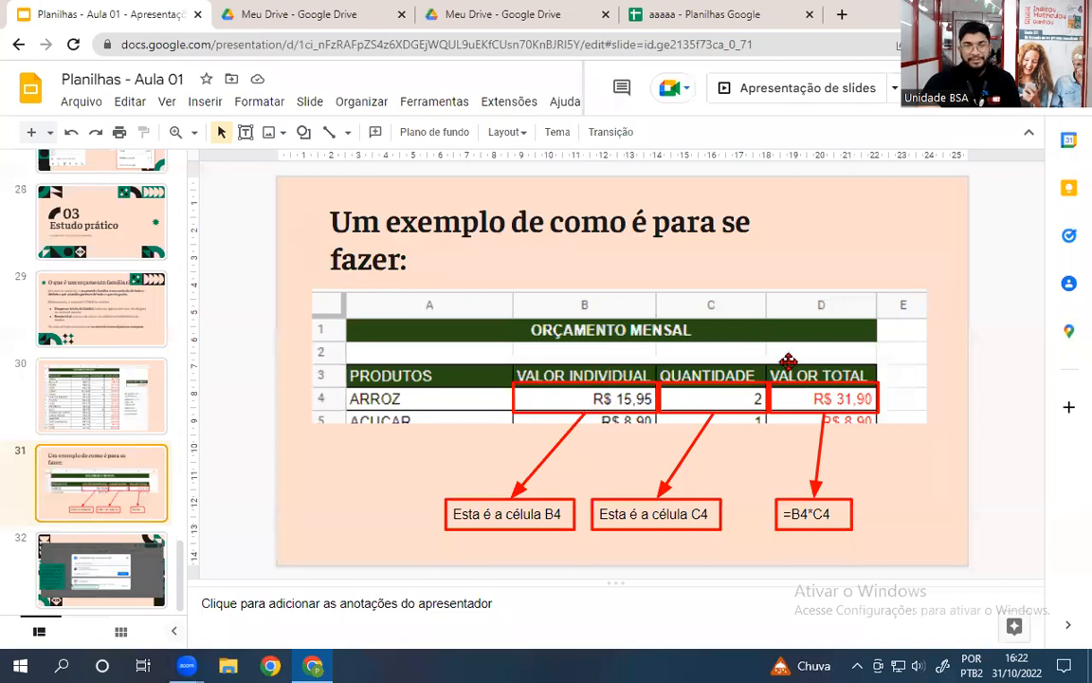
click(91, 574)
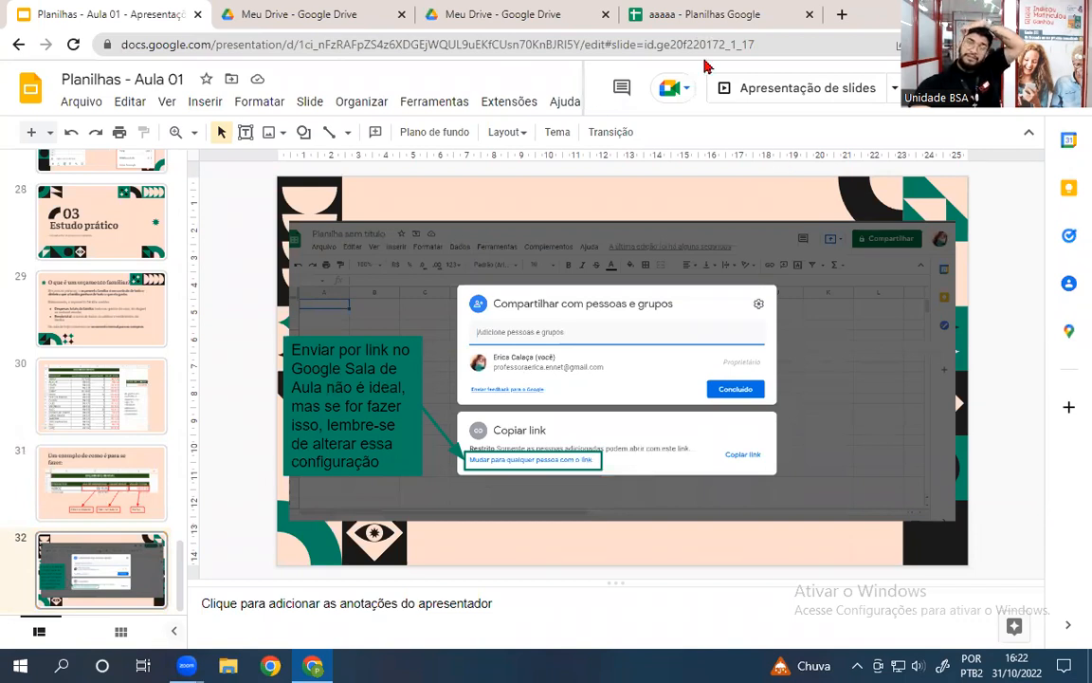
Return to the "aaaaa" spreadsheet and set its general sharing access to "Qualquer pessoa com o link".
click(664, 15)
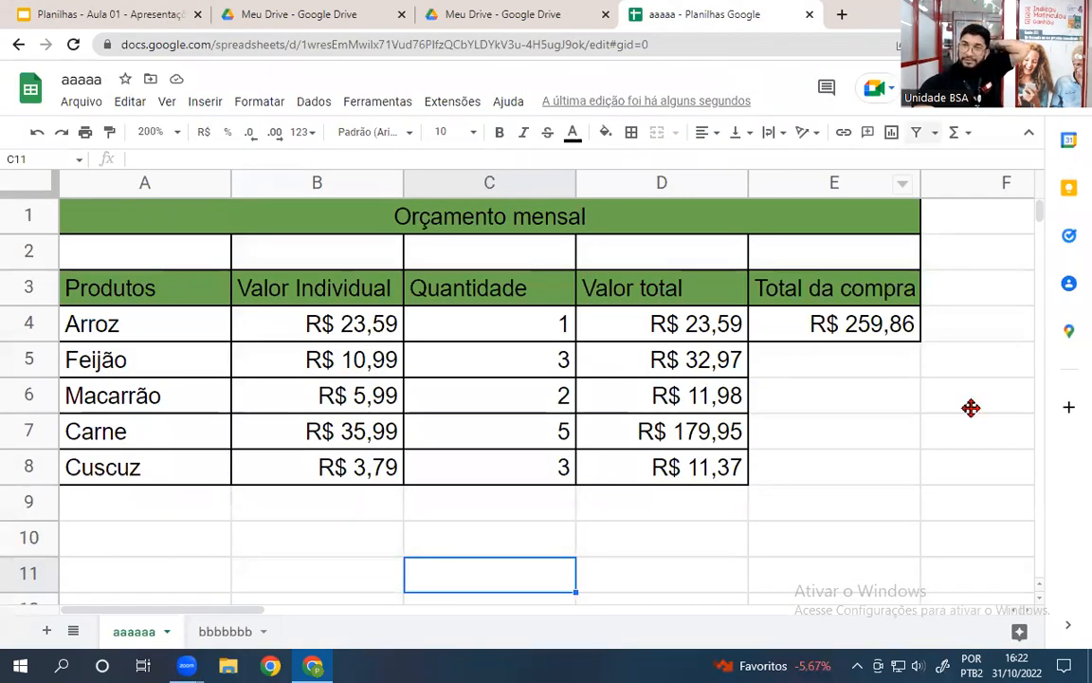
click(955, 95)
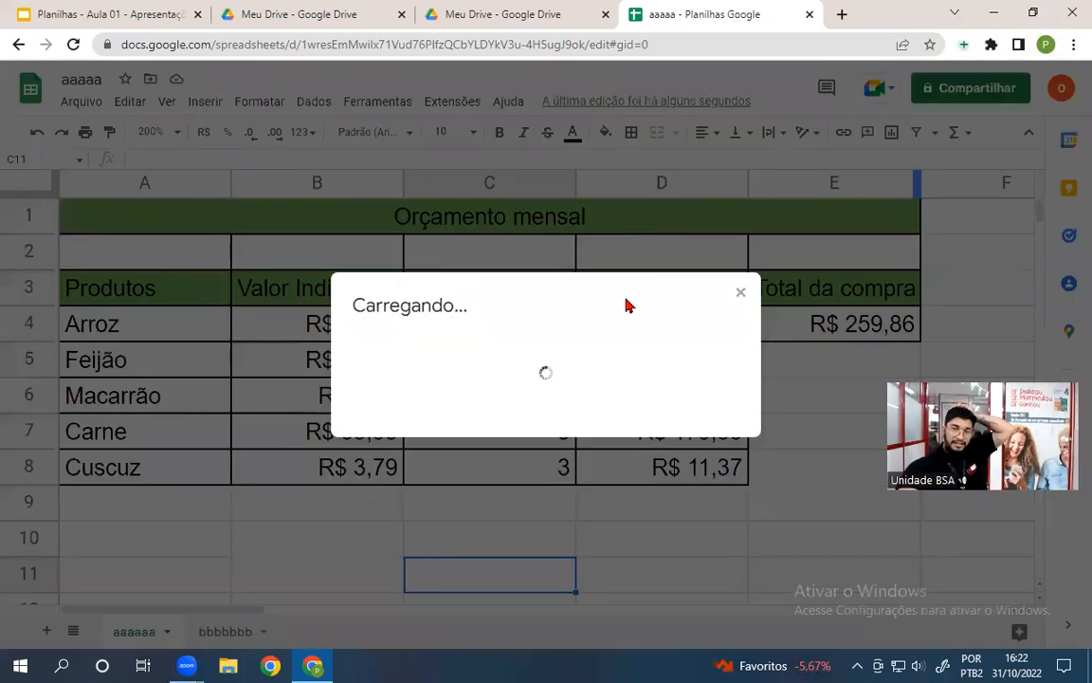
click(417, 431)
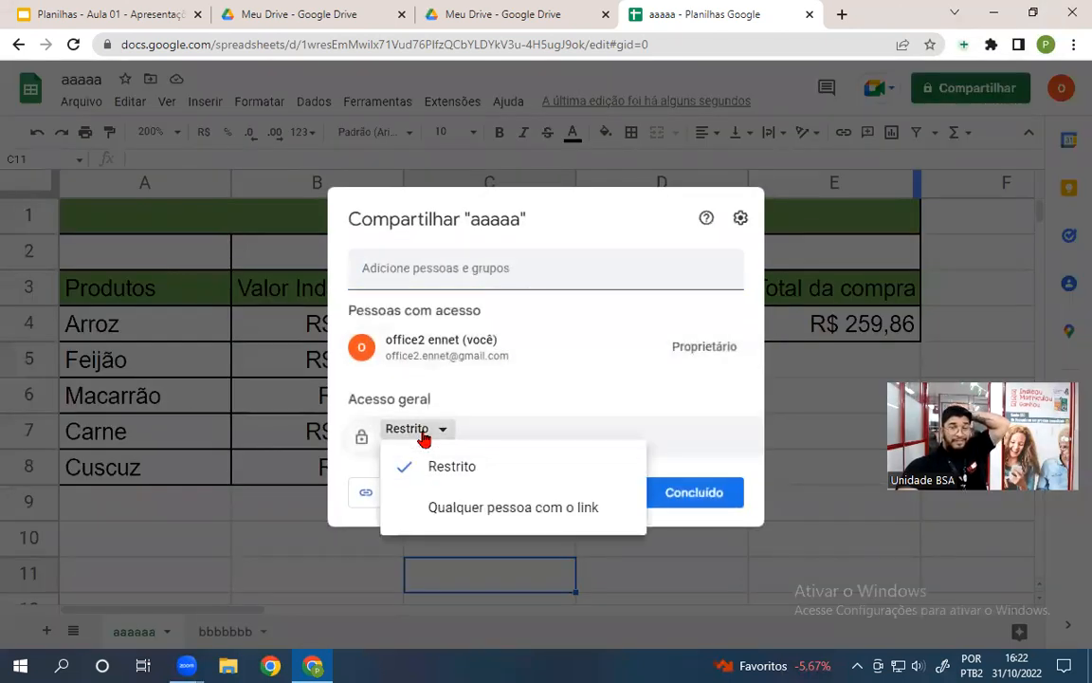
click(477, 510)
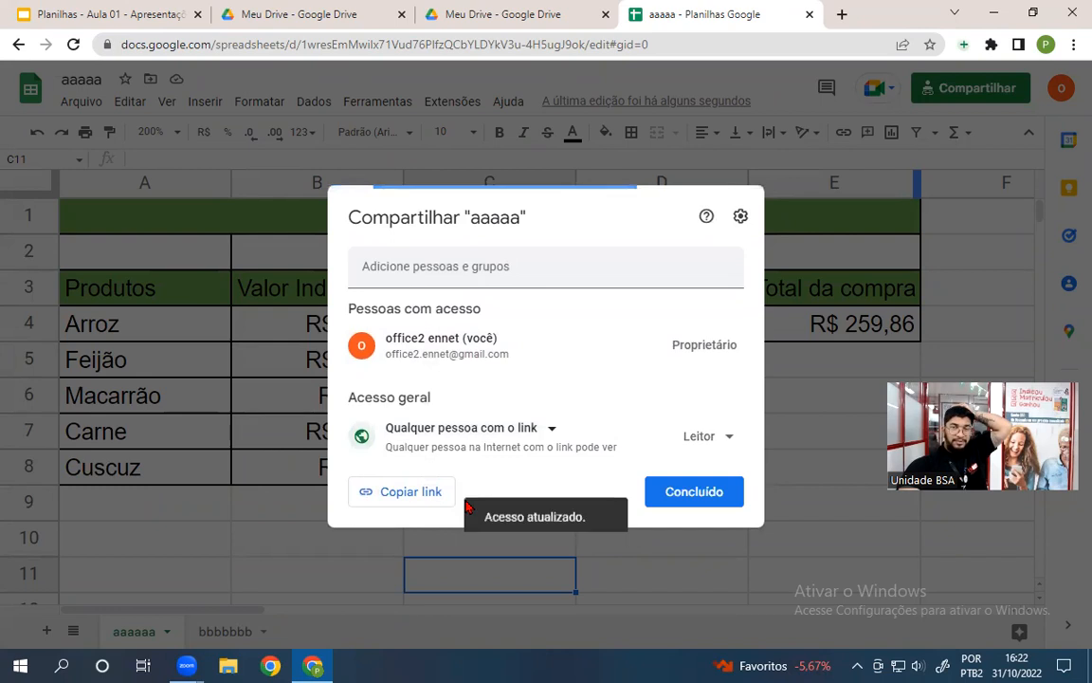
Review the Leitor role for link access, then give anyone with the link the Editor role and close the sharing settings.
click(709, 438)
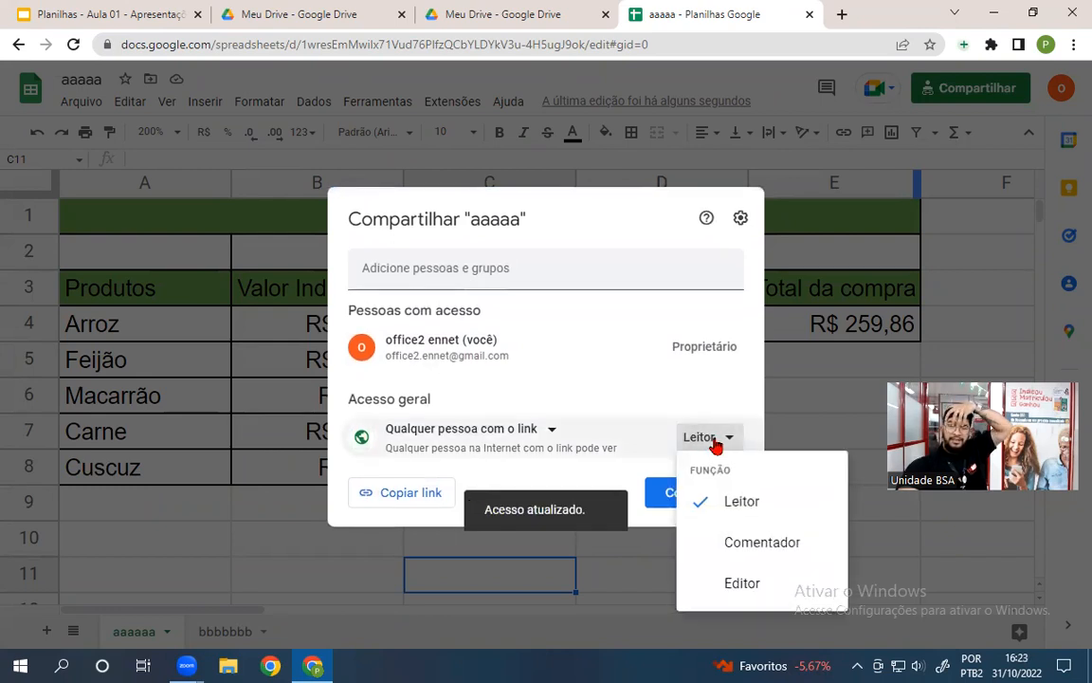
click(731, 510)
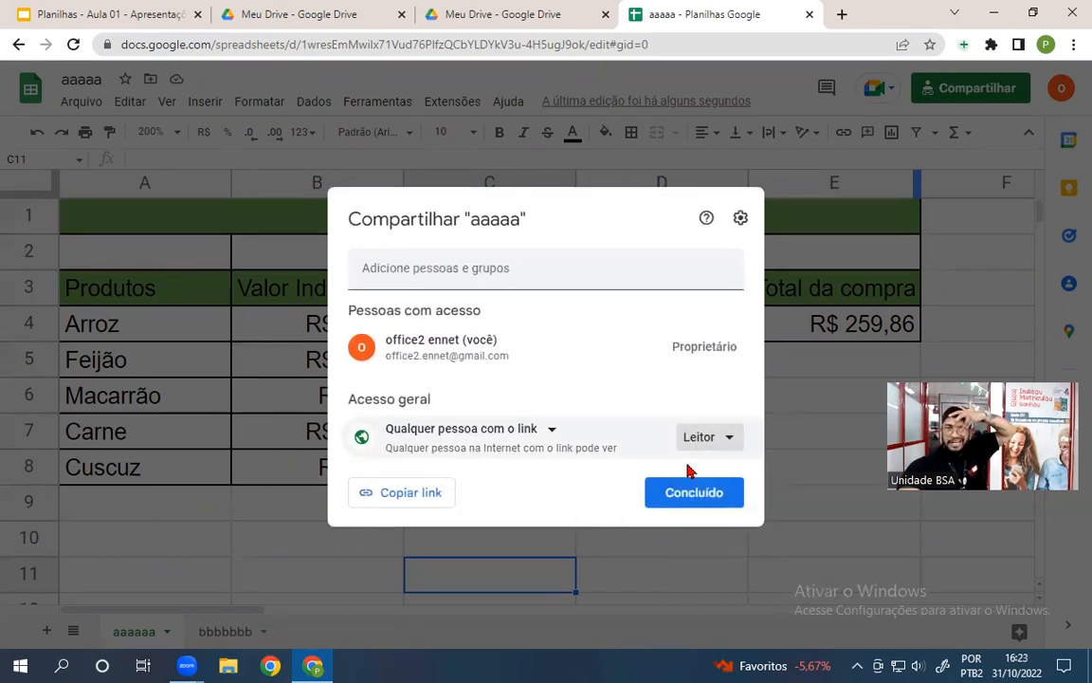
click(706, 437)
click(786, 580)
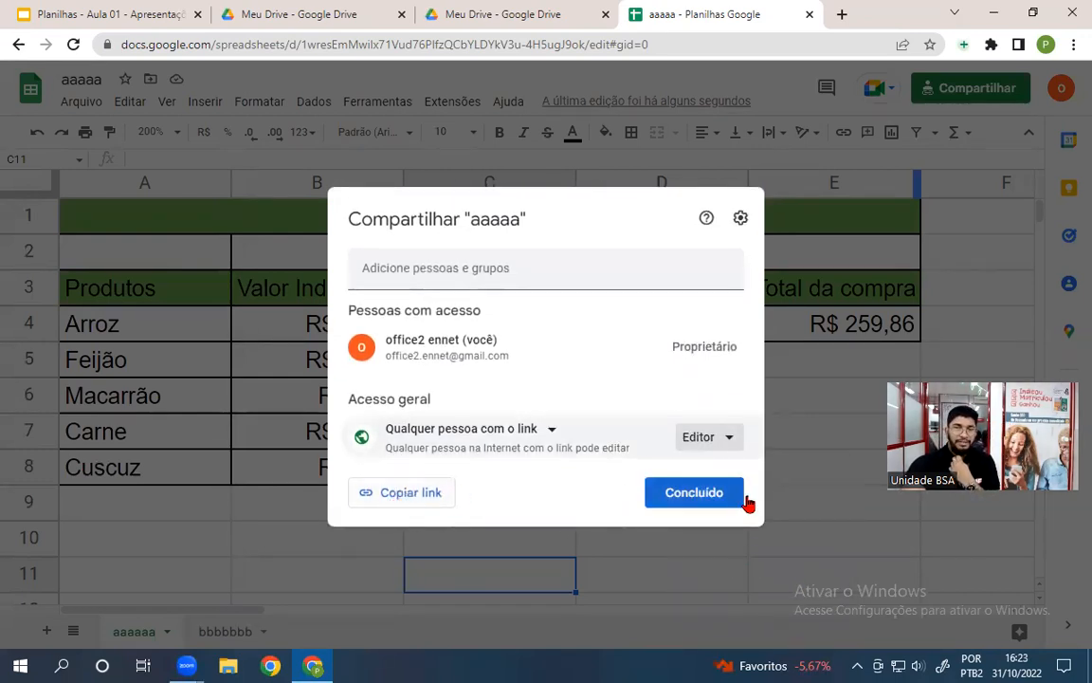
click(806, 472)
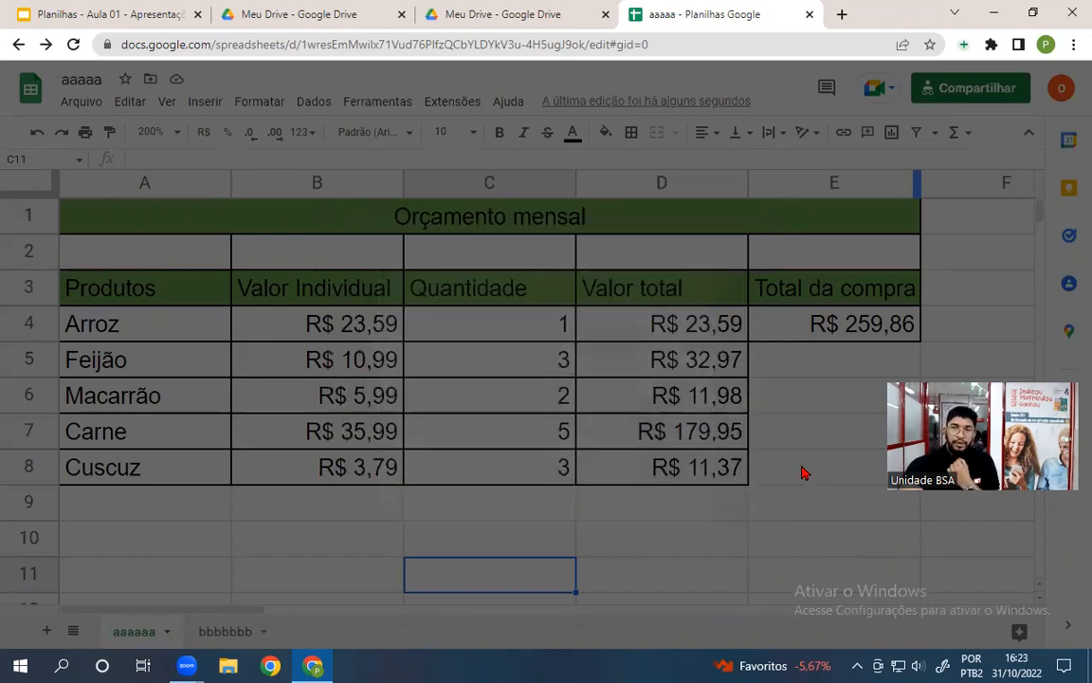
Set the Macarrão quantity in C6 to 7 and check the dependent totals in D6 and E4.
click(485, 407)
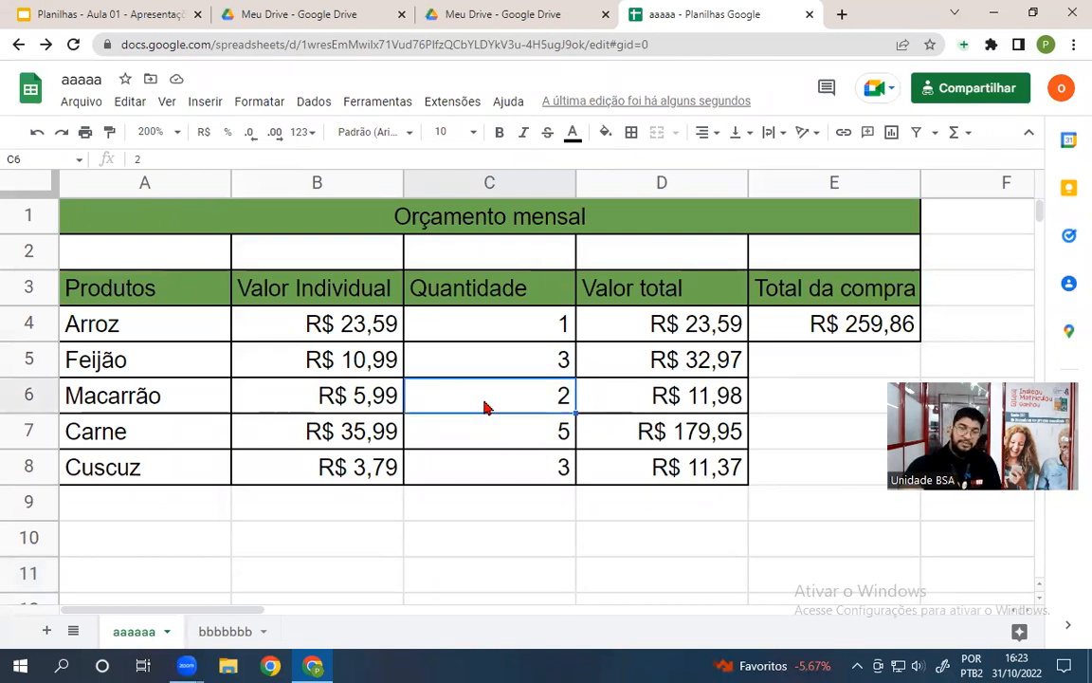
text(7)
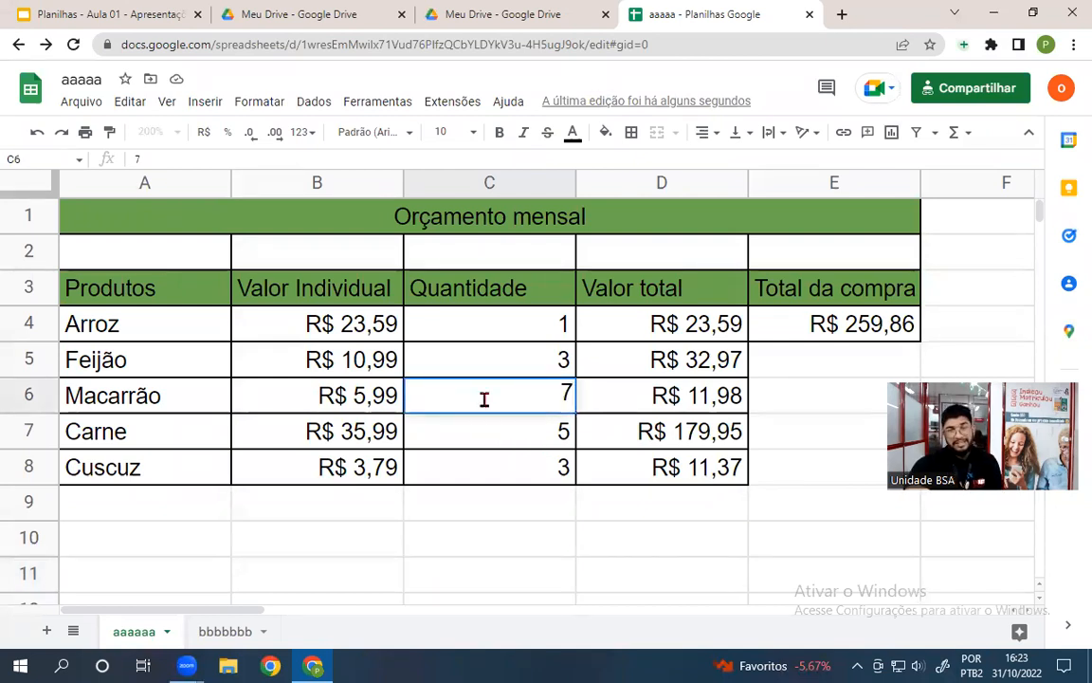
key(Return)
click(691, 398)
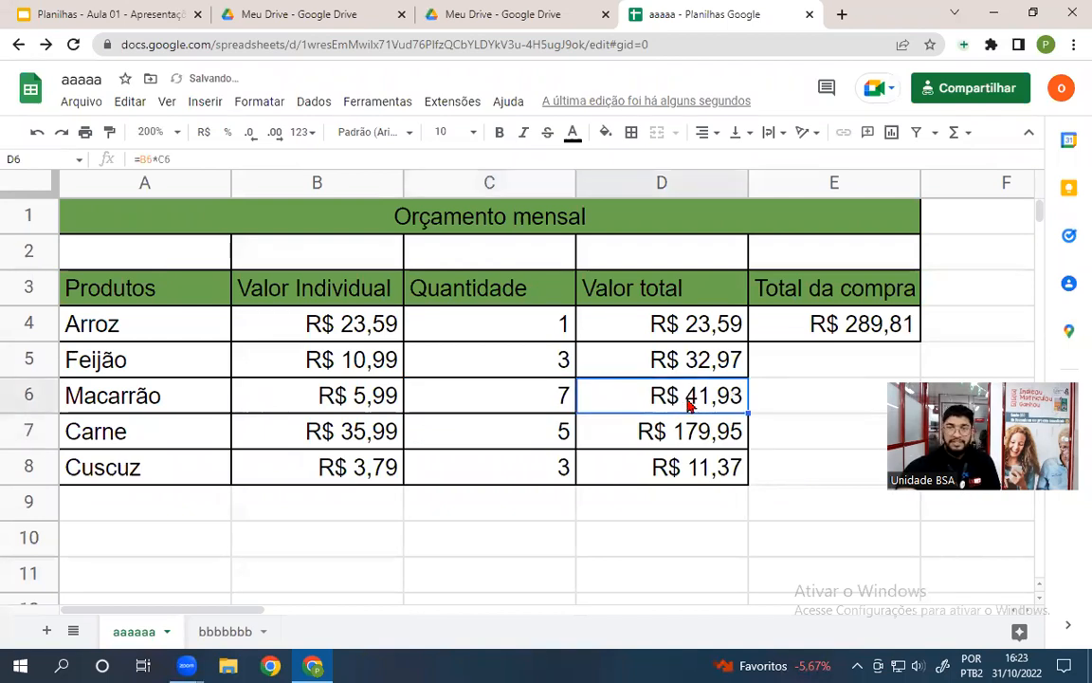
click(825, 327)
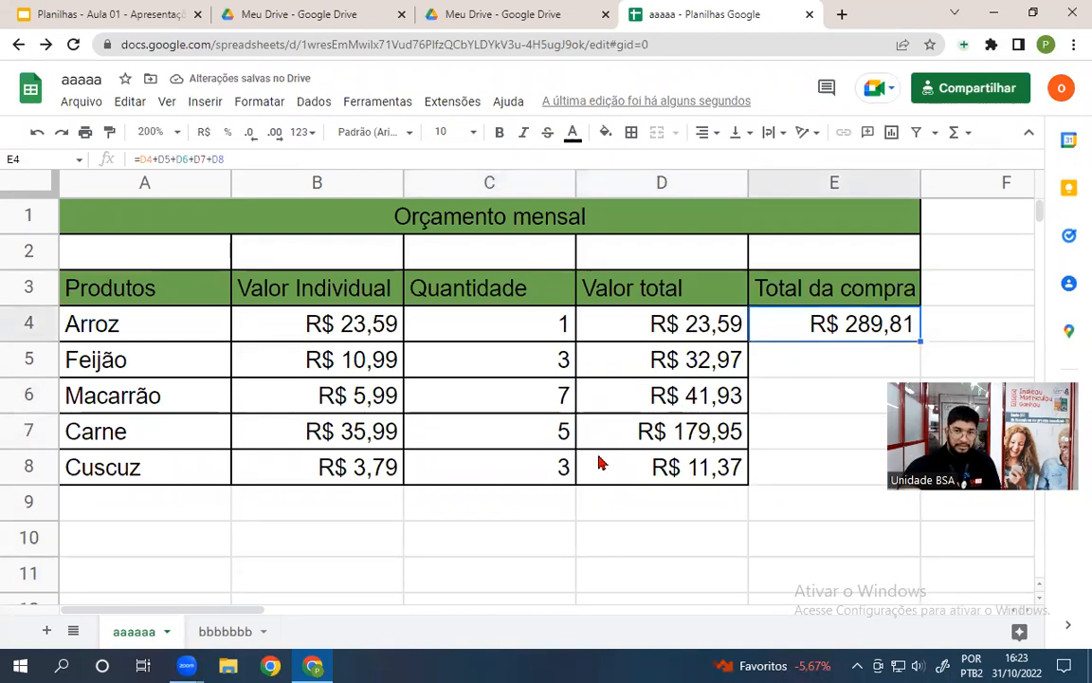
click(728, 397)
click(834, 324)
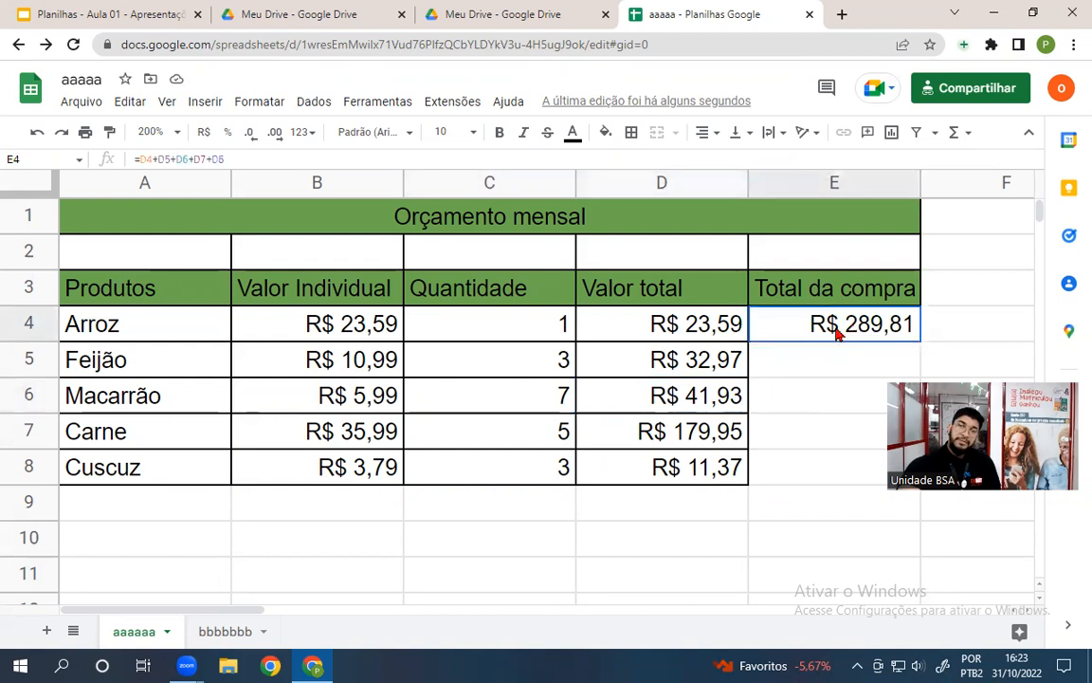
Set the Arroz quantity in C4 to 3 and check the purchase total and the product totals.
click(532, 332)
text(3)
key(Return)
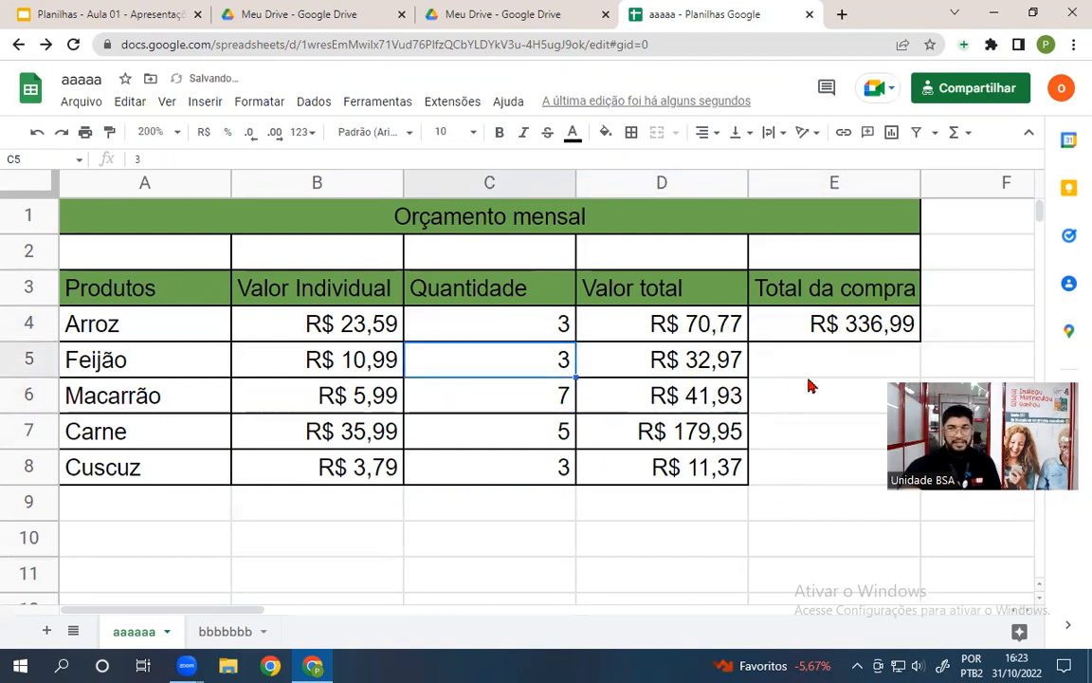
click(835, 332)
click(654, 327)
click(664, 360)
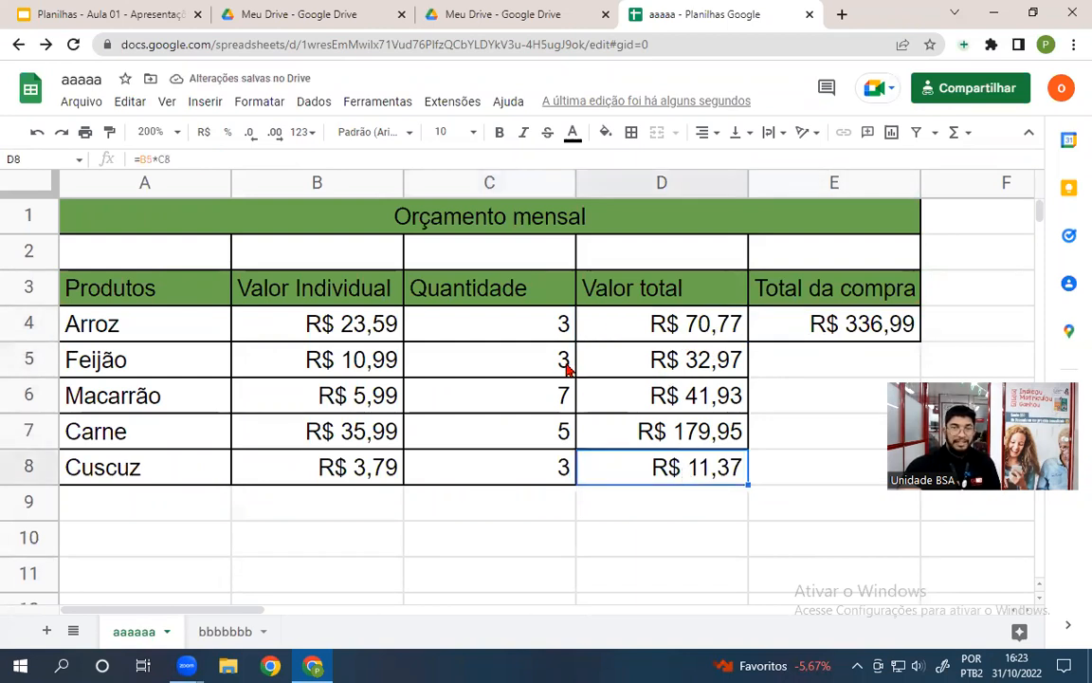
Set the Arroz quantity in C4 back to 1.
click(536, 334)
text(1)
key(Return)
key(Return)
click(537, 548)
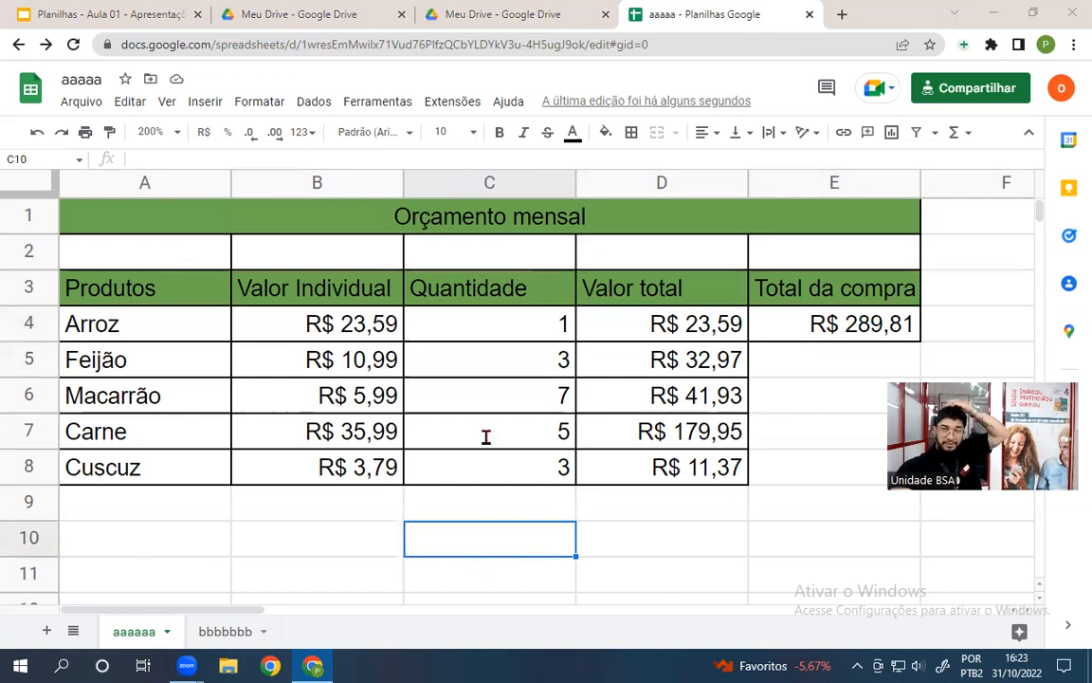
Keep general access at "Qualquer pessoa com o link", copy the spreadsheet's sharing link and close the sharing settings.
click(969, 87)
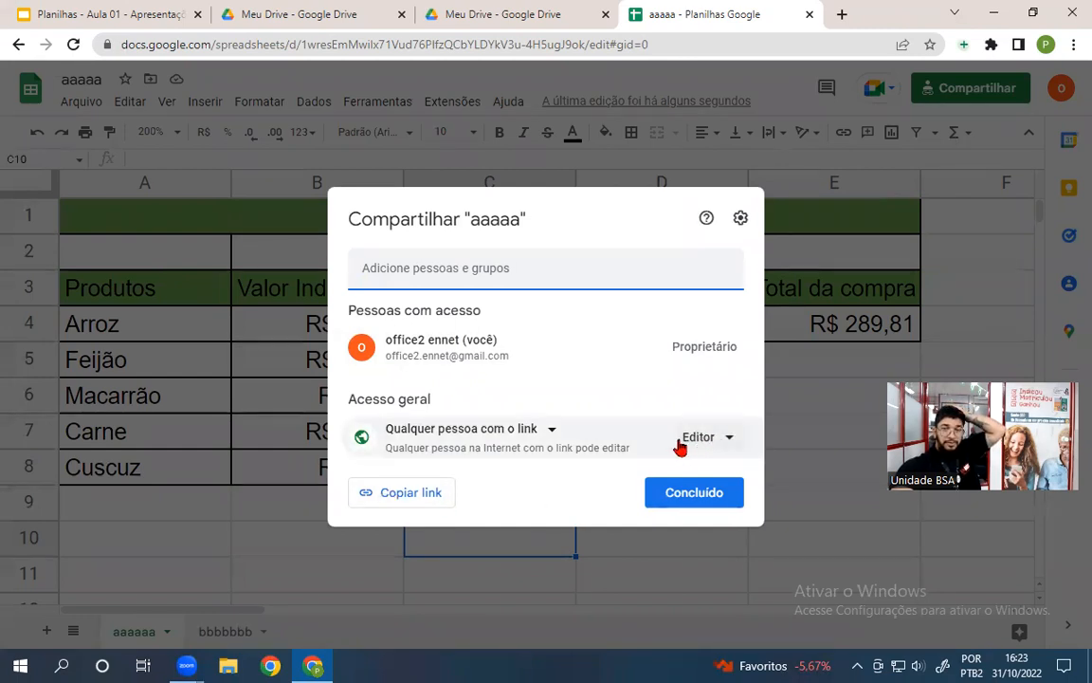
click(520, 434)
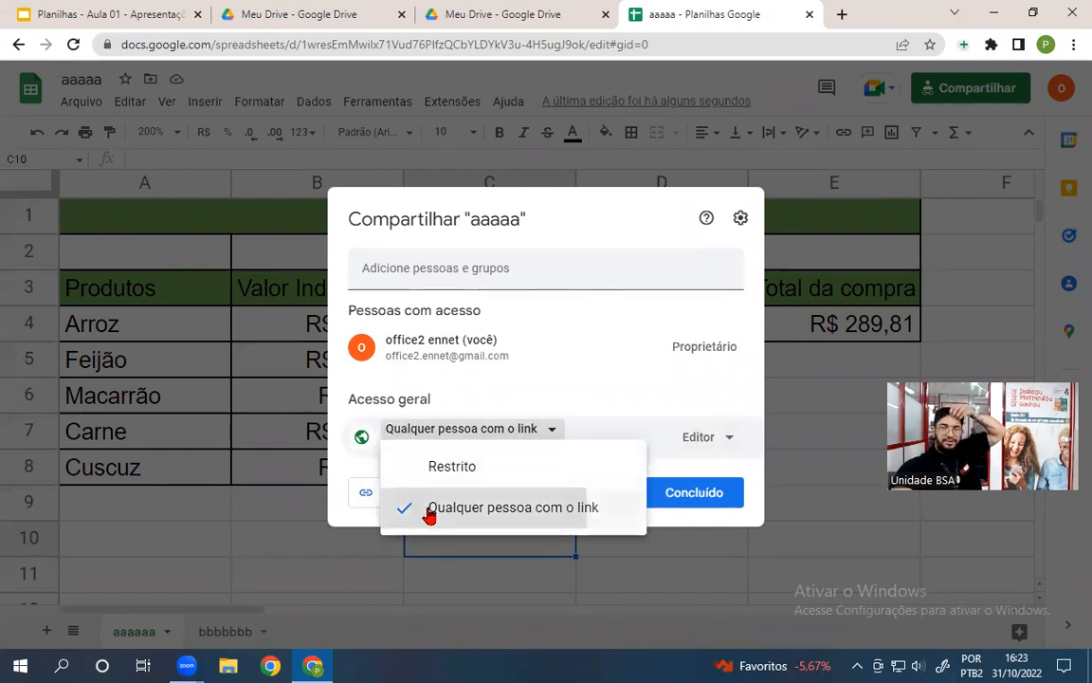
click(428, 508)
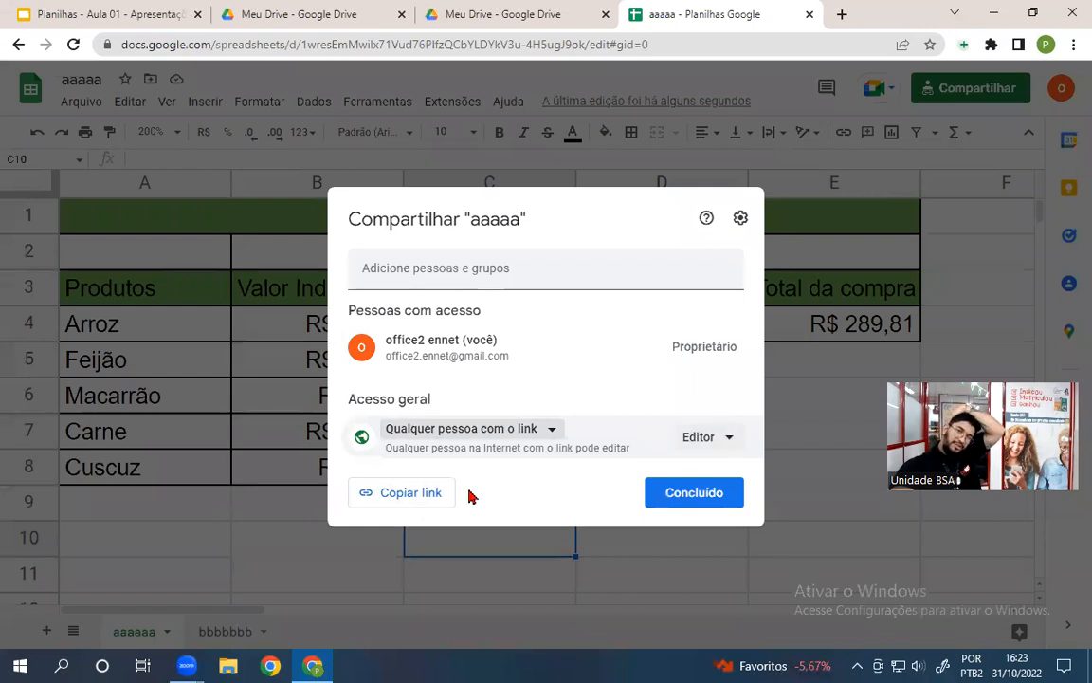
click(410, 500)
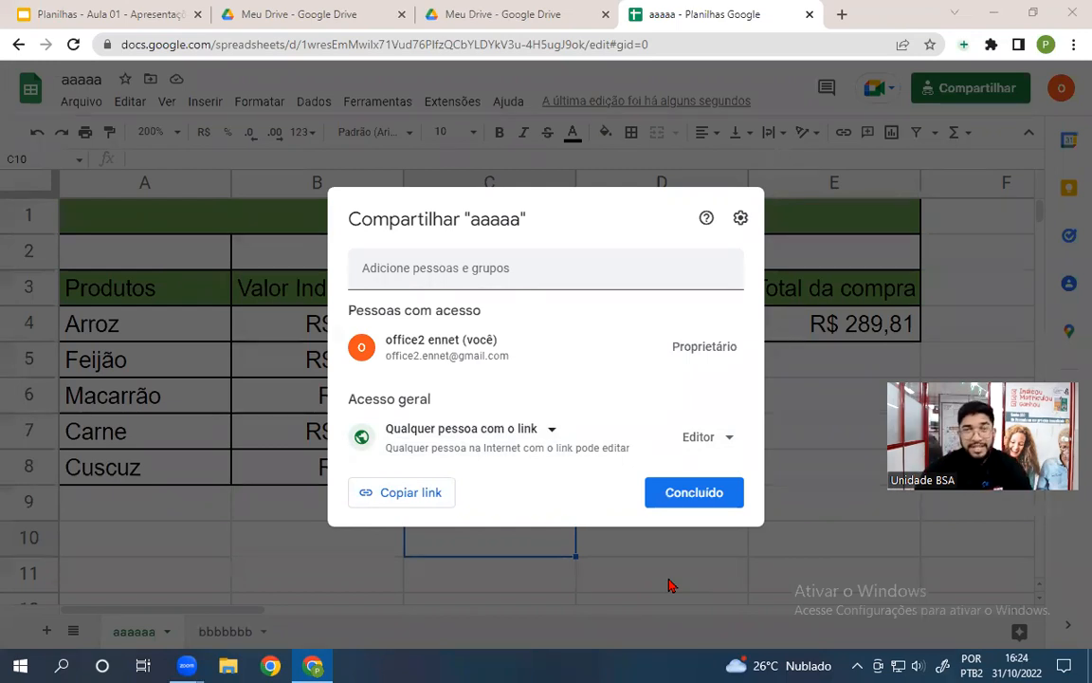
click(841, 533)
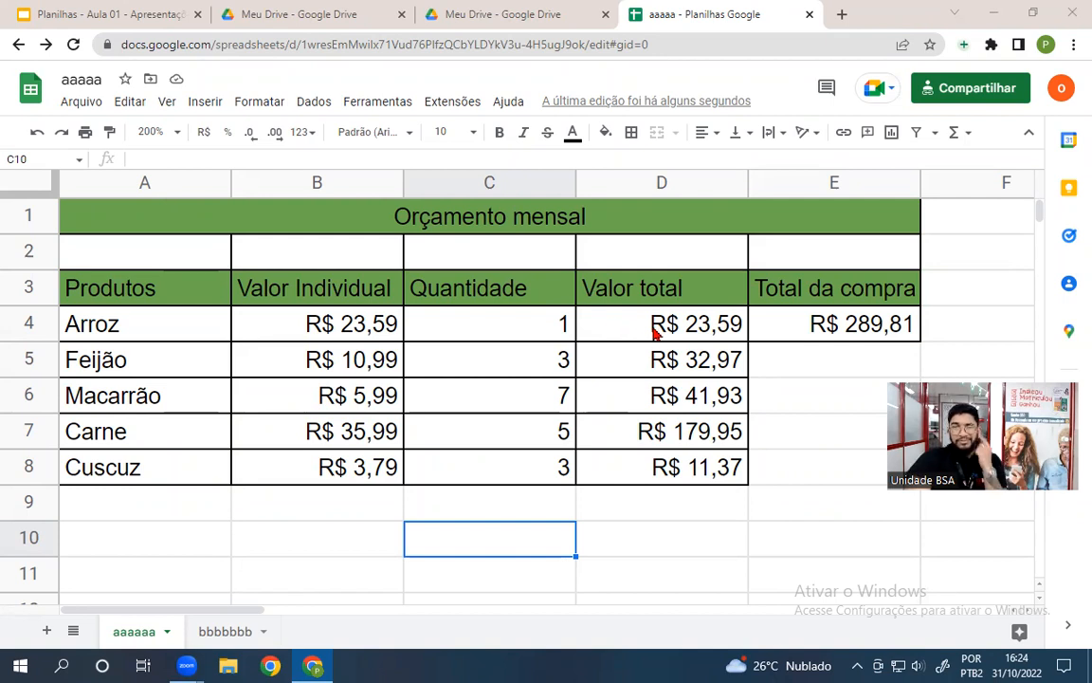
Examine the multiplication formula behind the Arroz total in D4 and leave it unedited.
click(728, 334)
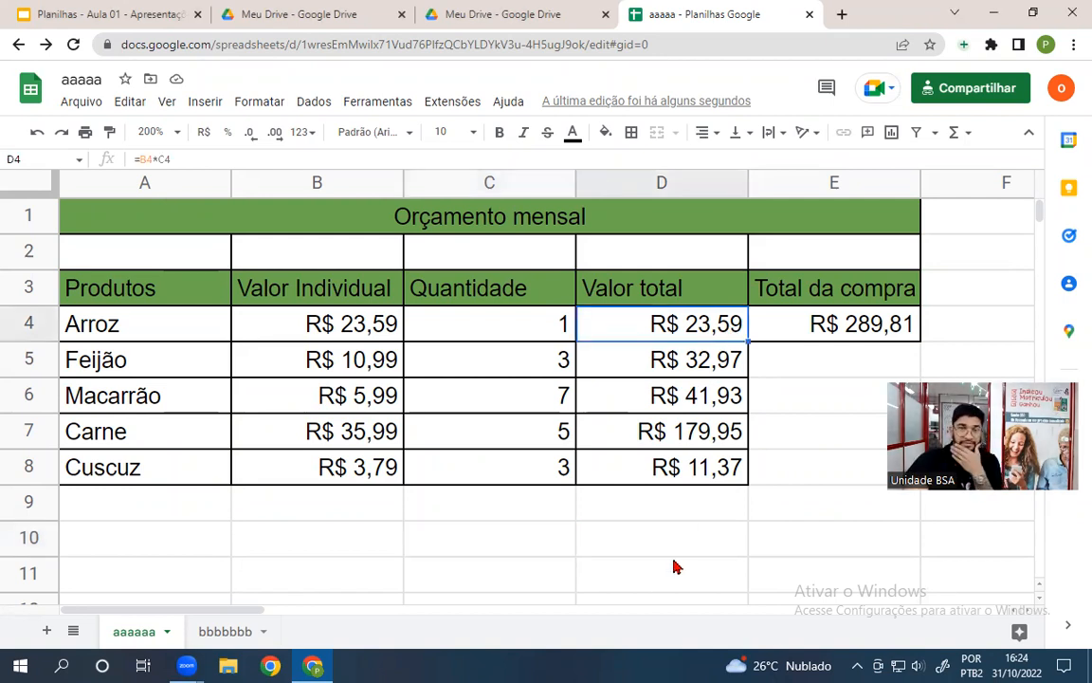
double_click(629, 324)
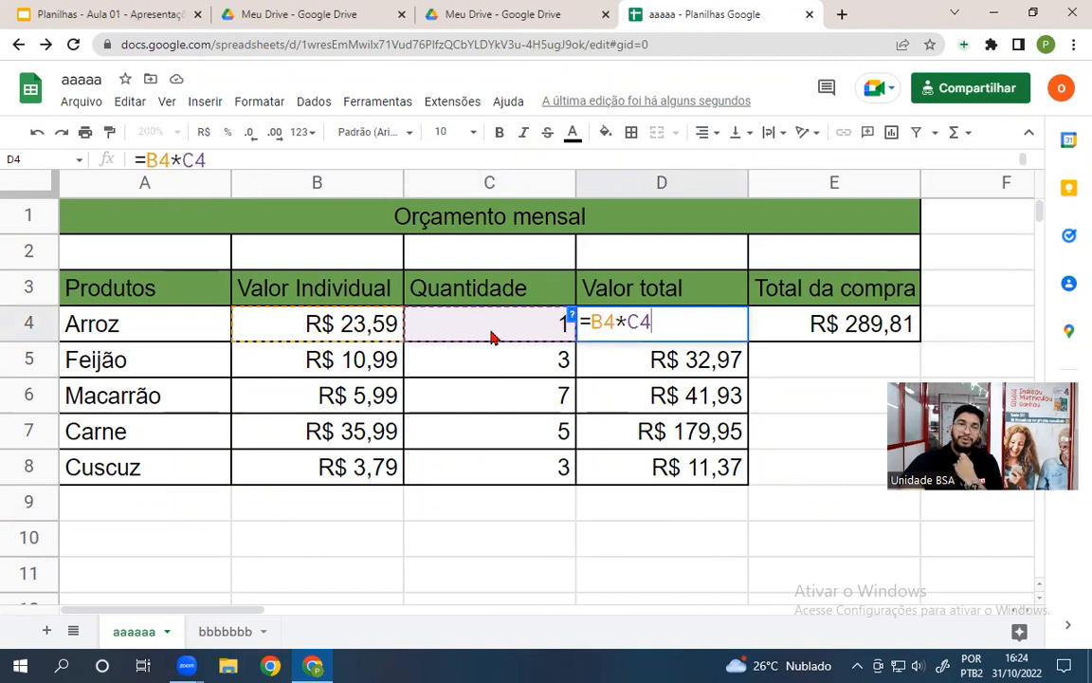
key(Return)
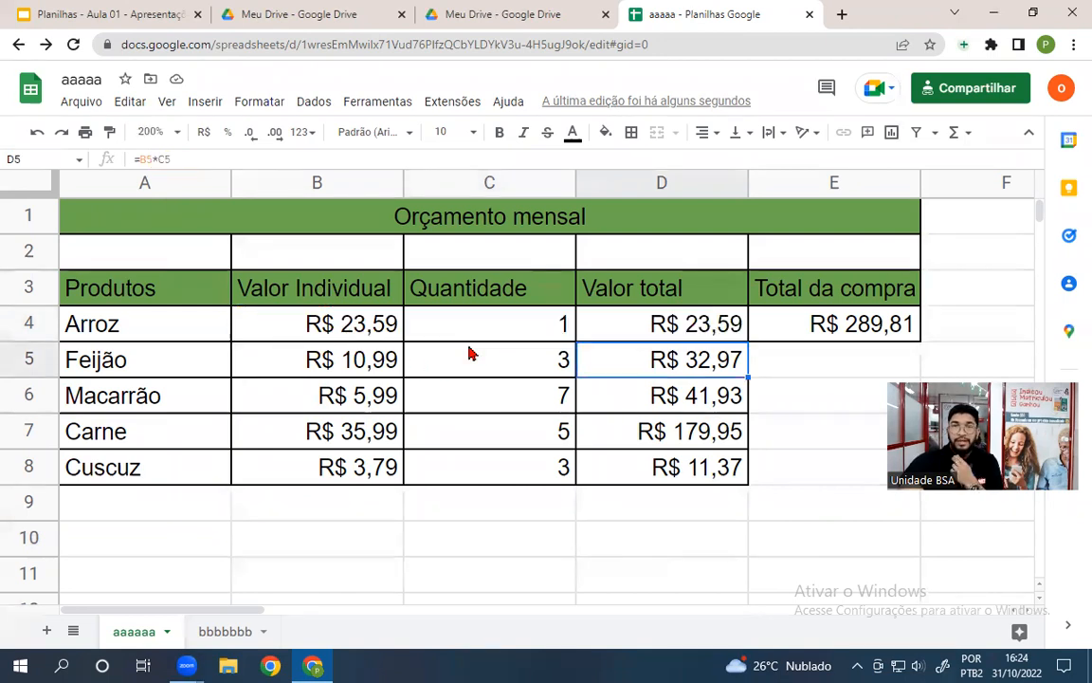
Set the Arroz quantity in C4 to 10 and check its total in D4 and the purchase total in E4.
click(494, 342)
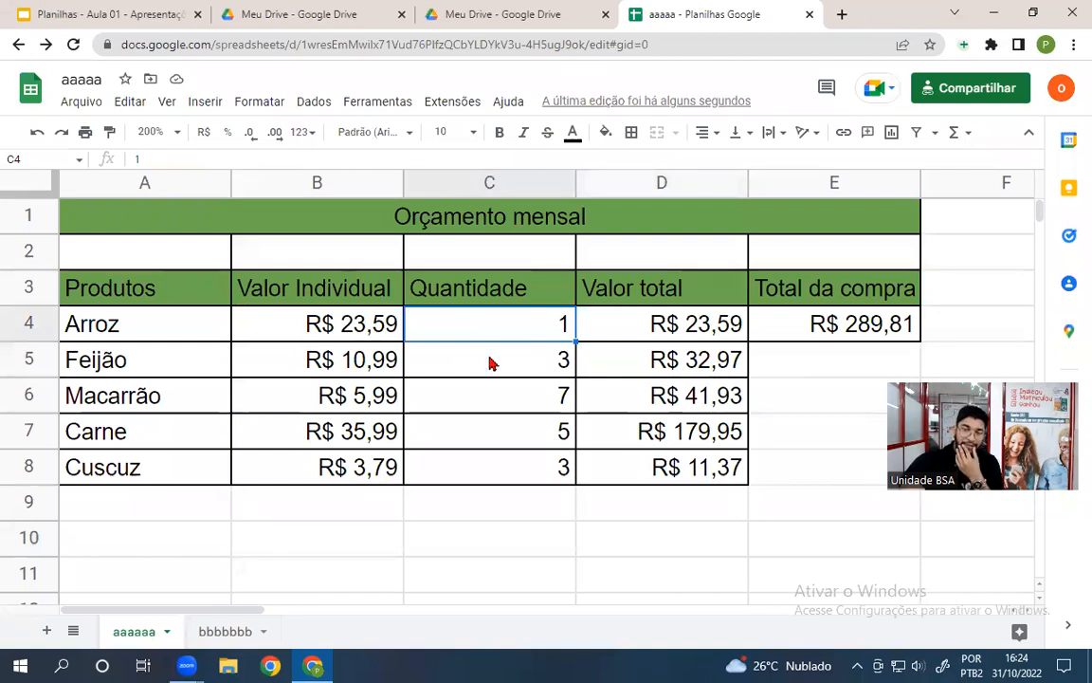
text(10)
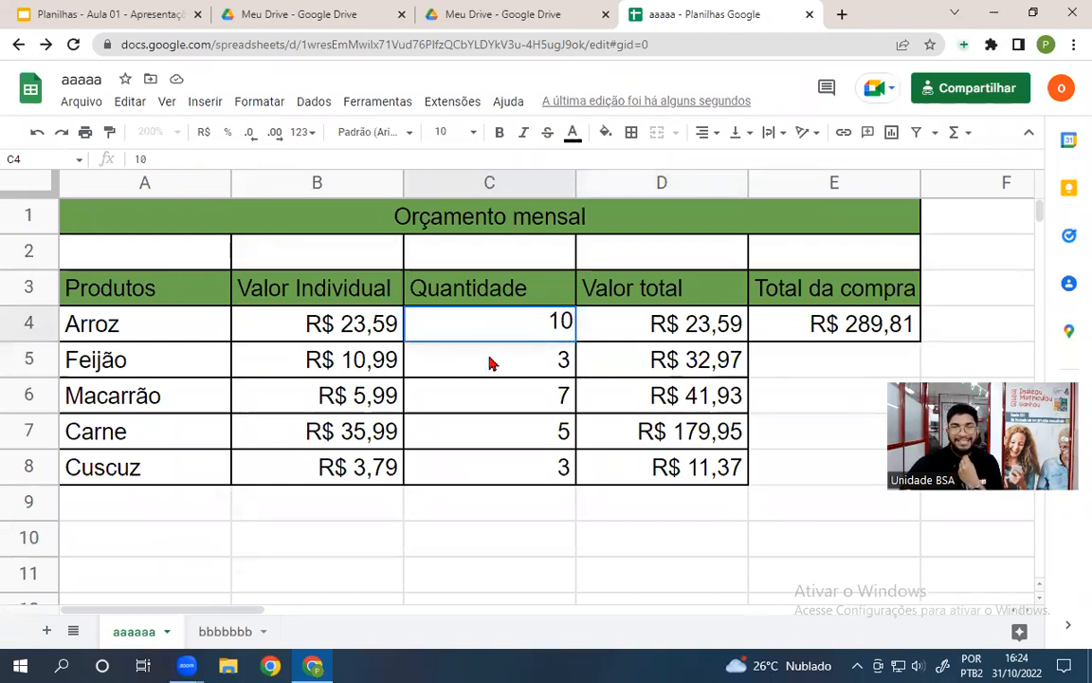
key(Return)
click(590, 275)
click(650, 343)
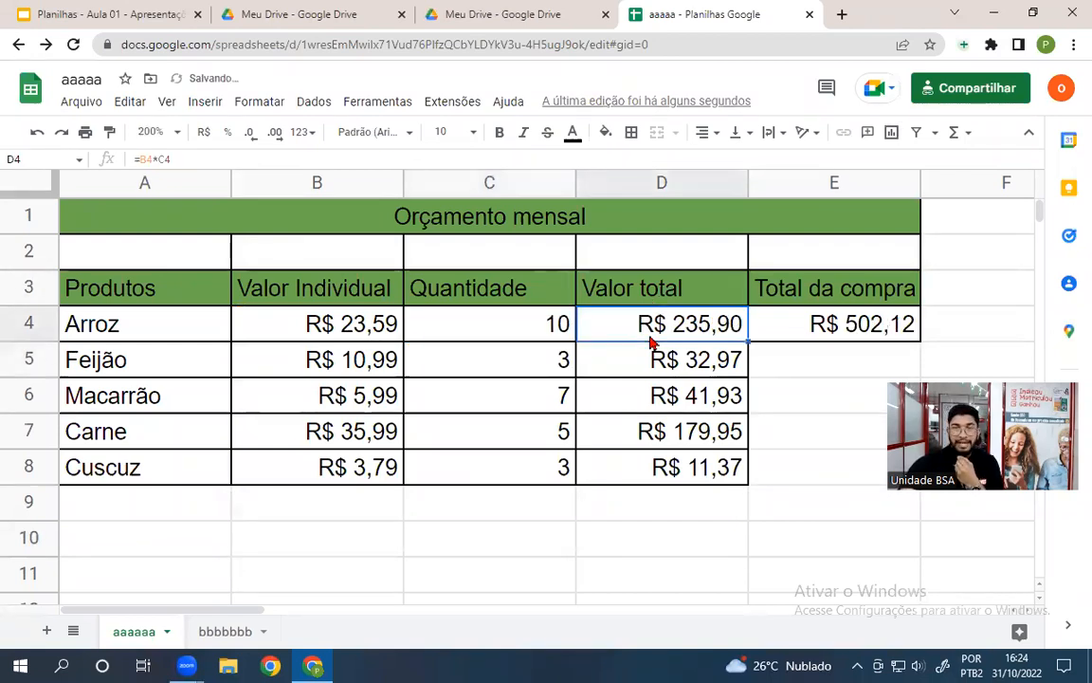
click(834, 334)
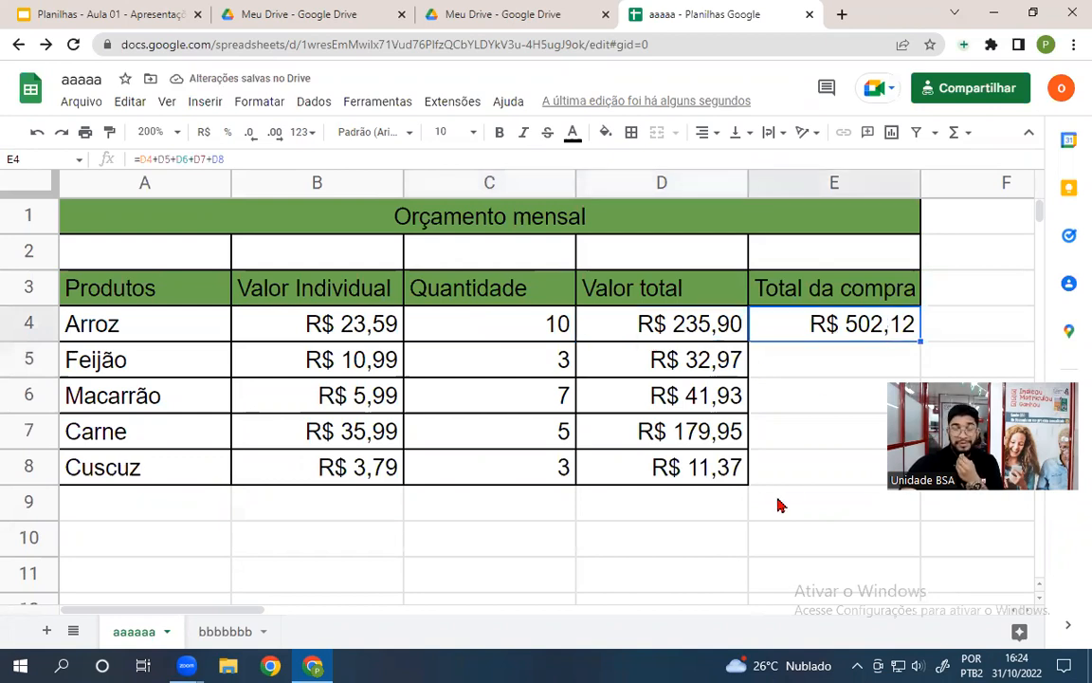
click(735, 335)
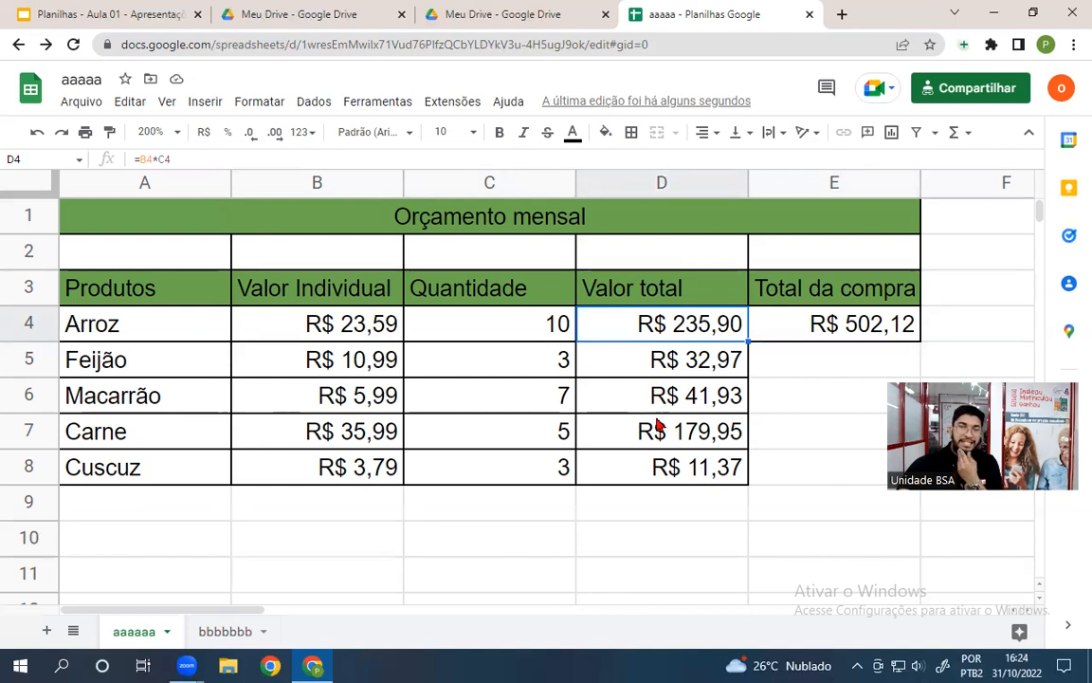
Examine the multiplication formula behind the Feijão total in D5 and leave it unedited.
double_click(649, 368)
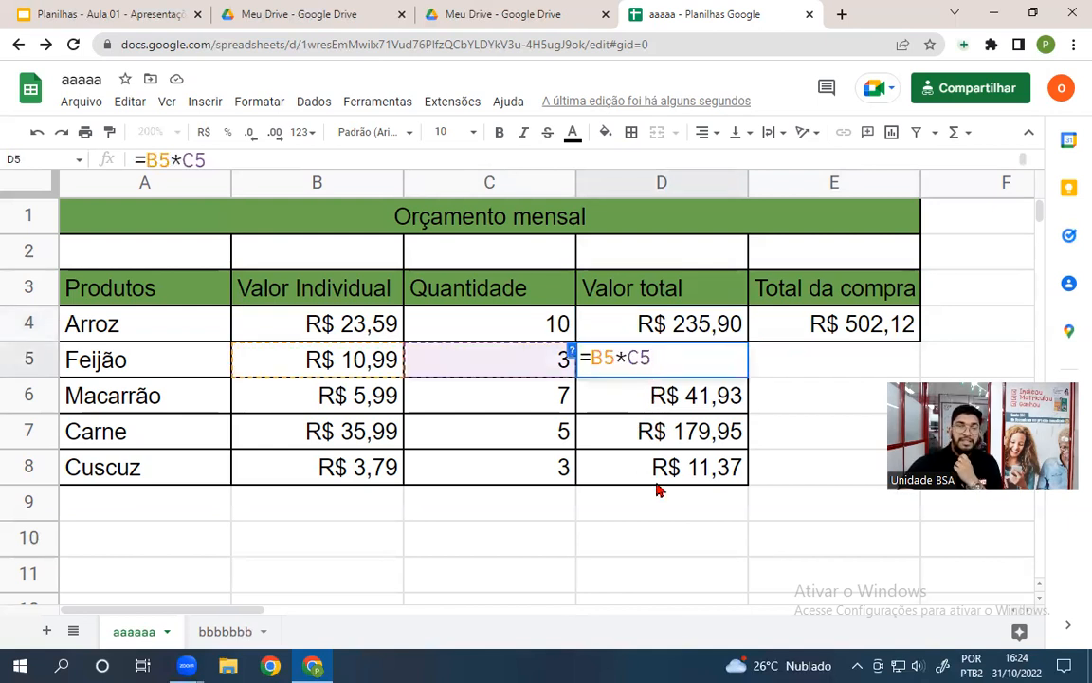
drag(661, 357, 568, 358)
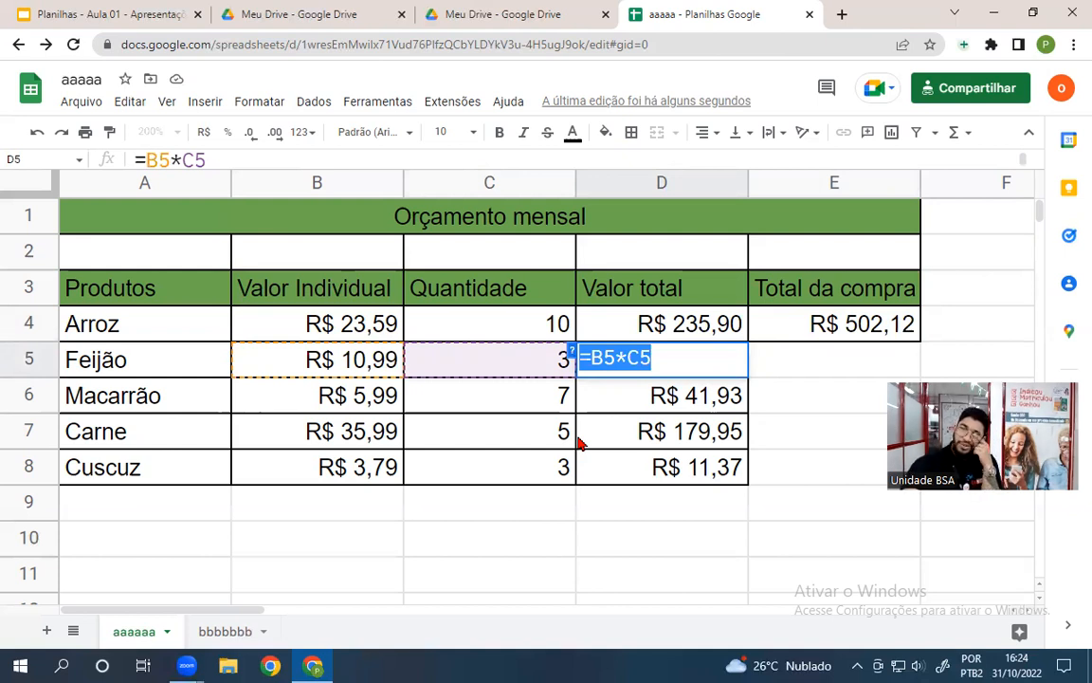
click(585, 541)
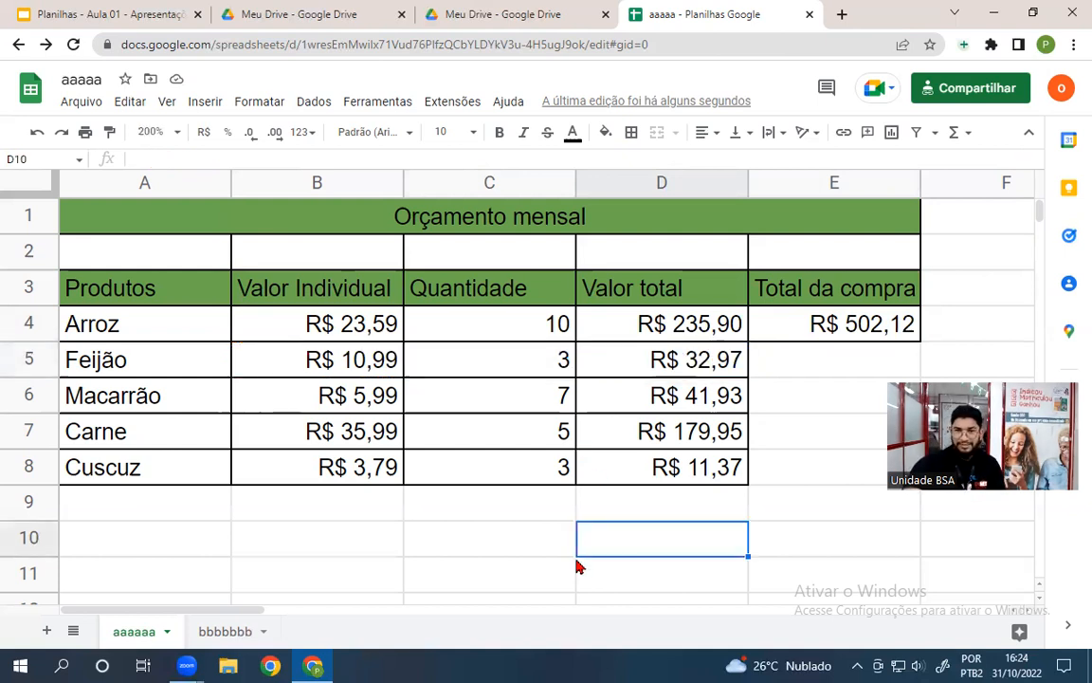
Replace the Feijão total formula in D5 with the fixed value 32,97 and format it as R$ currency.
double_click(653, 372)
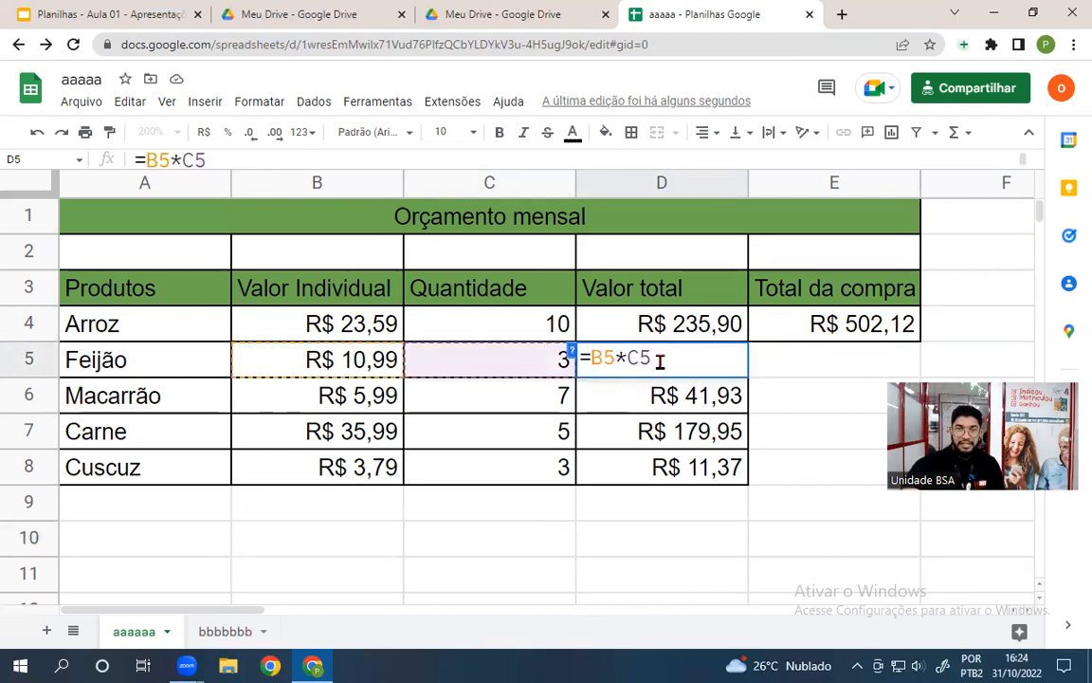
drag(699, 359, 586, 358)
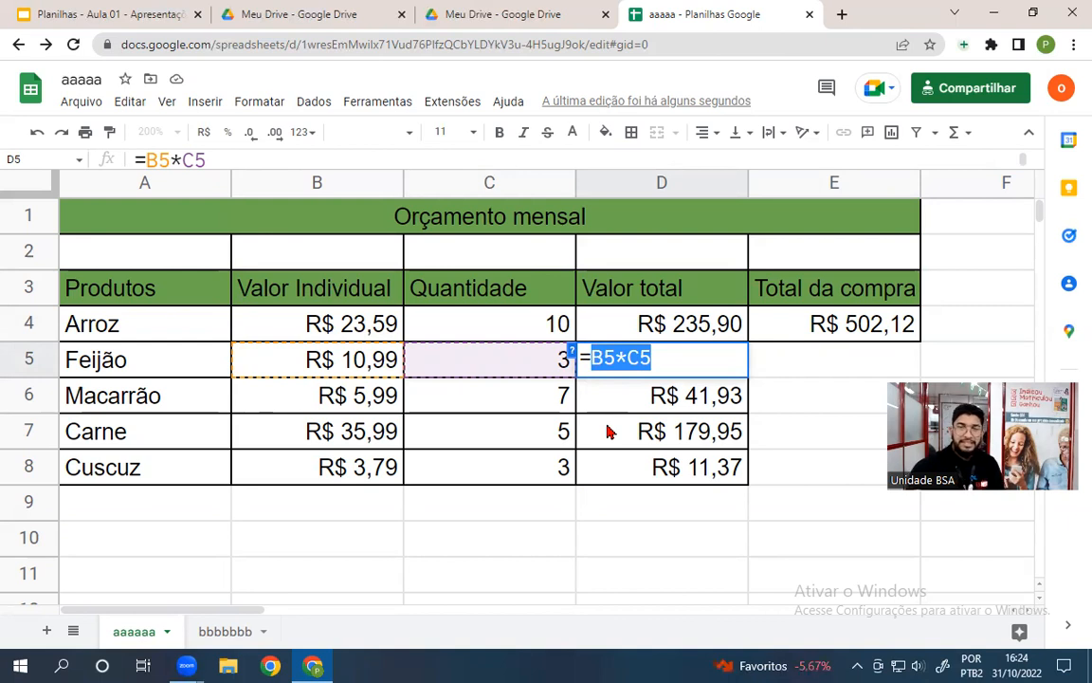
key(BackSpace)
key(BackSpace)
text(32)
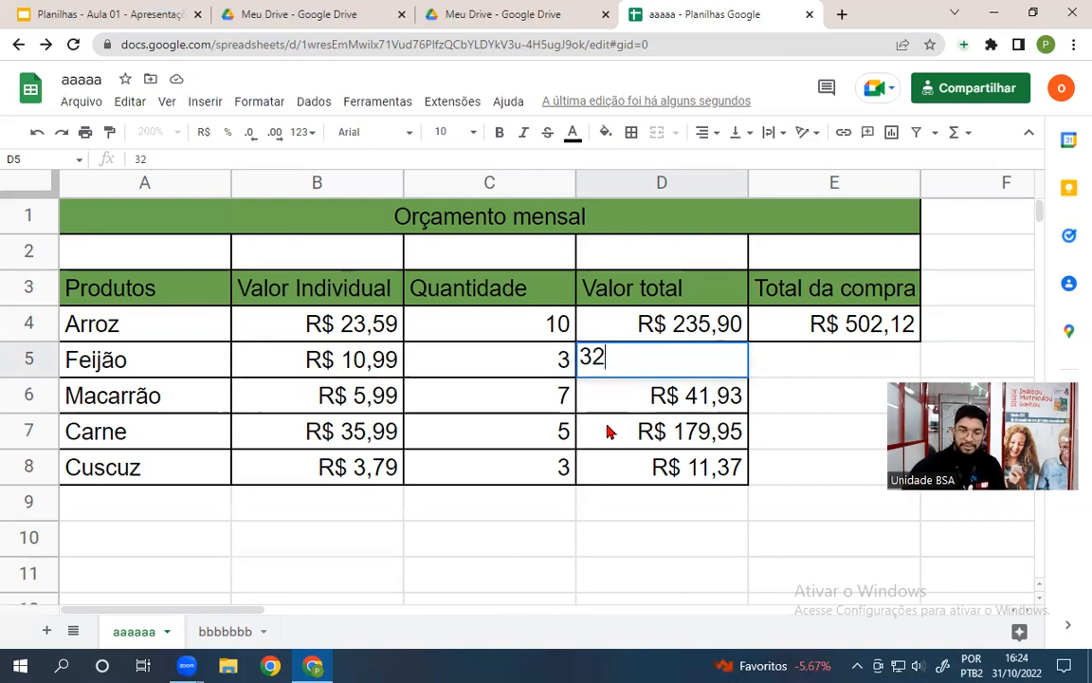
text(,97)
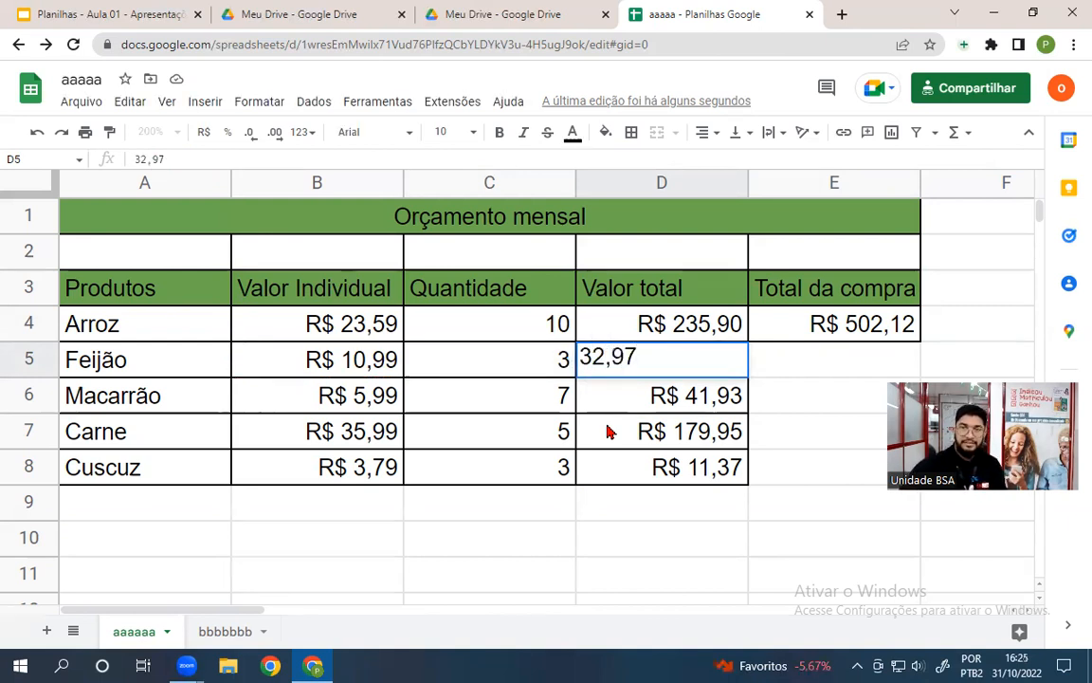
key(Return)
click(635, 363)
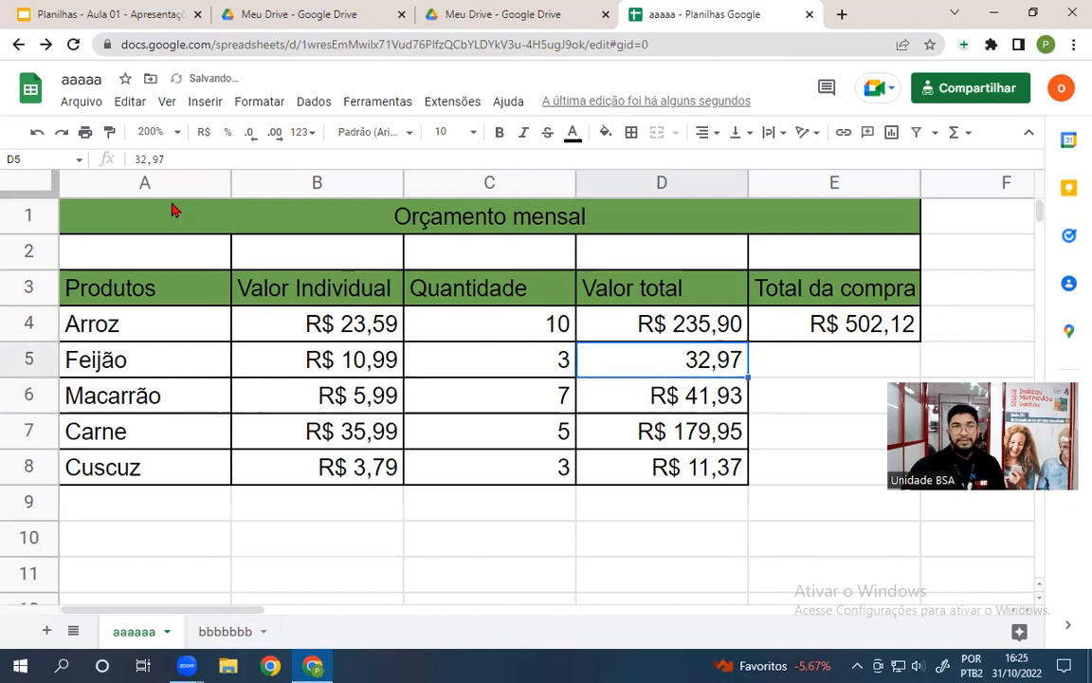
click(202, 135)
click(417, 514)
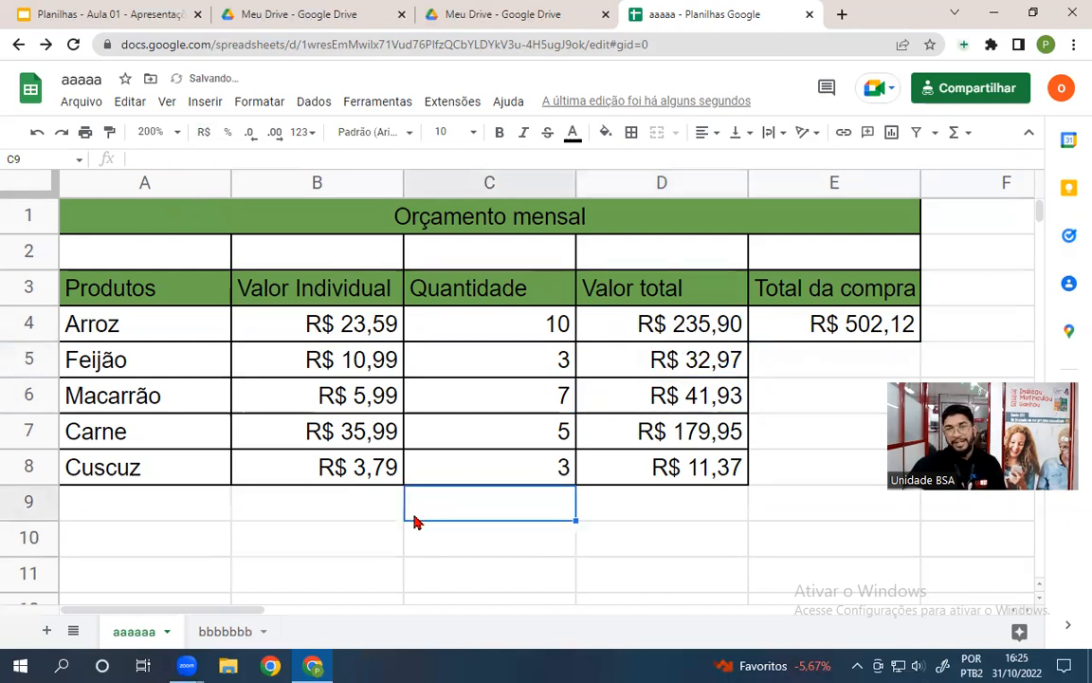
Set the Feijão quantity in C5 to 1 and check whether the fixed total in D5 responds.
click(447, 370)
text(1)
key(Return)
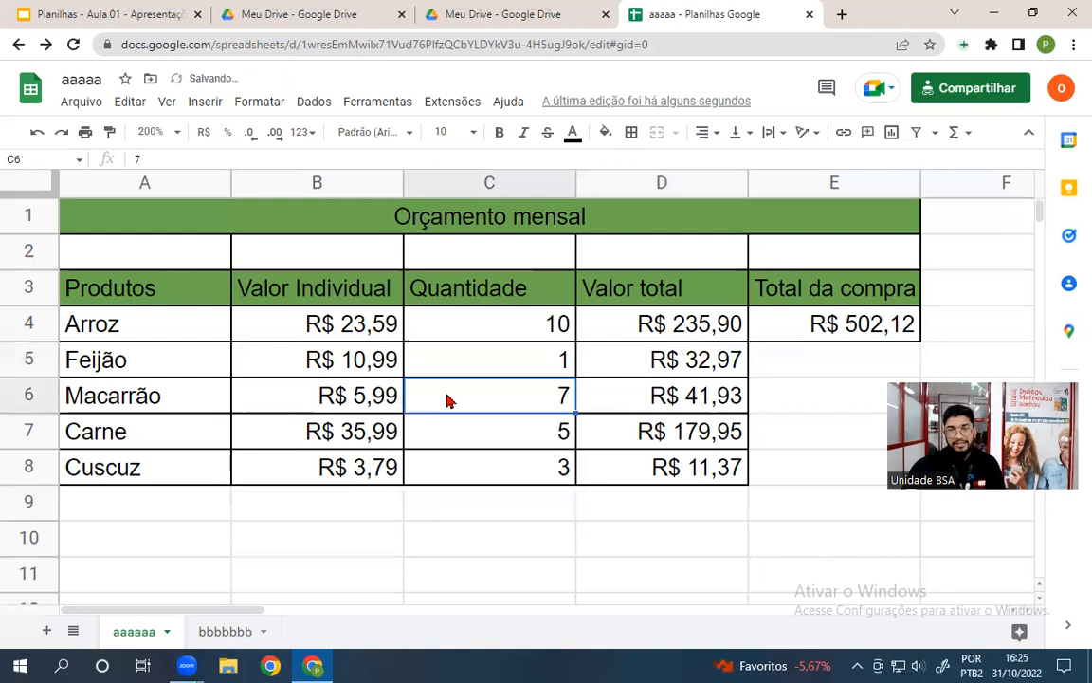
click(590, 353)
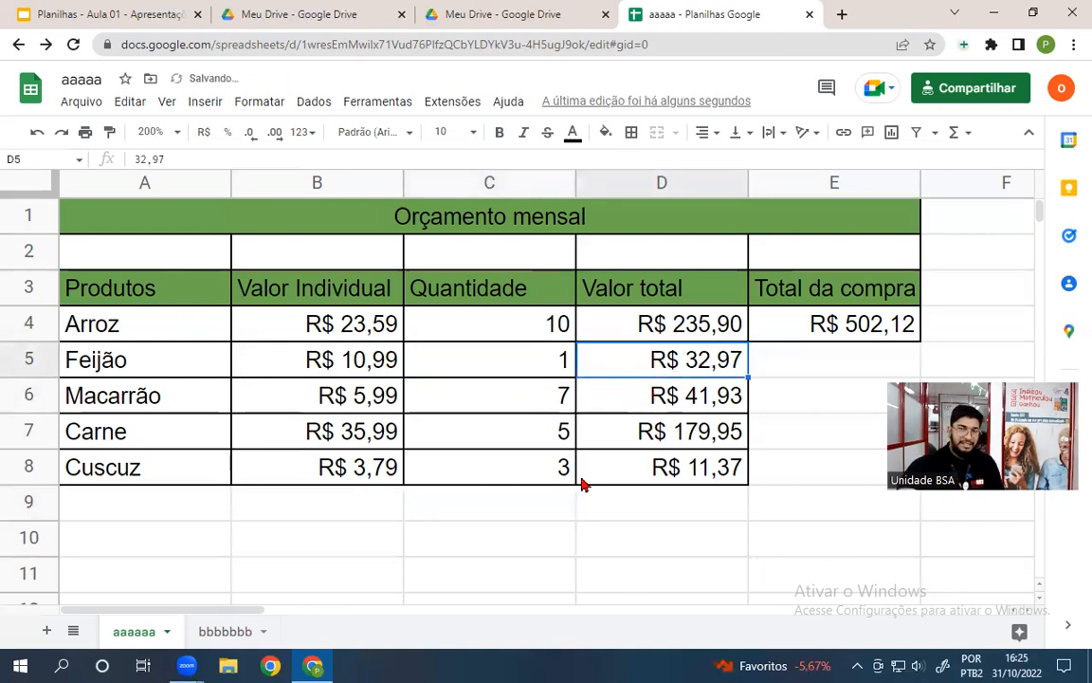
Set the Feijão quantity in C5 to 2 and check the fixed total in D5 again.
click(507, 368)
text(2)
key(Return)
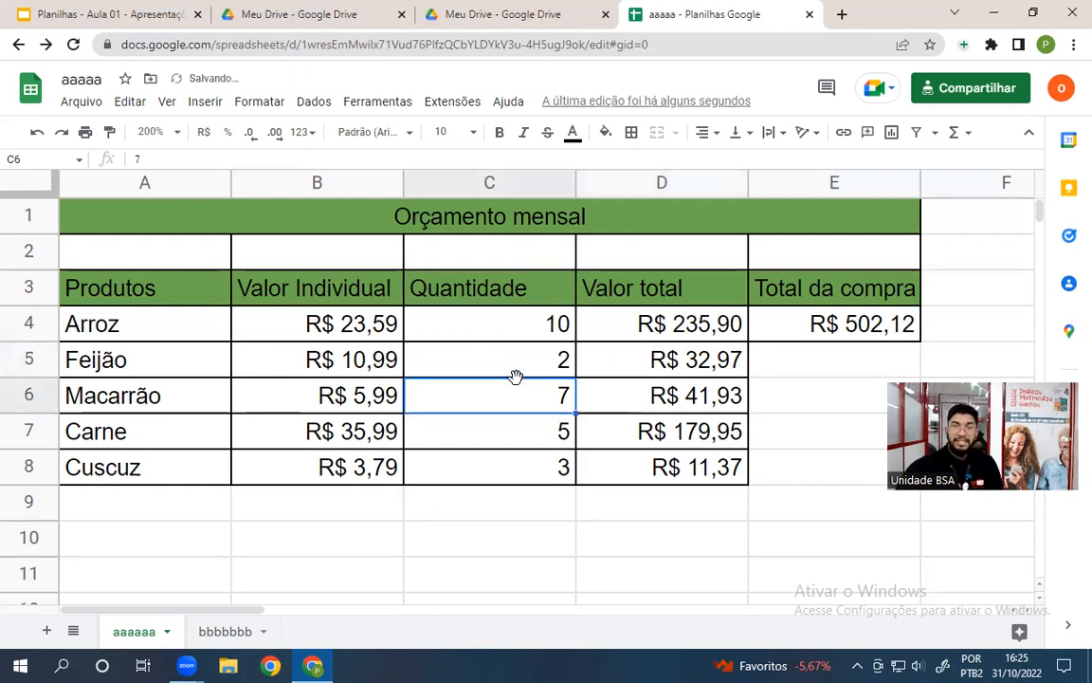
click(702, 365)
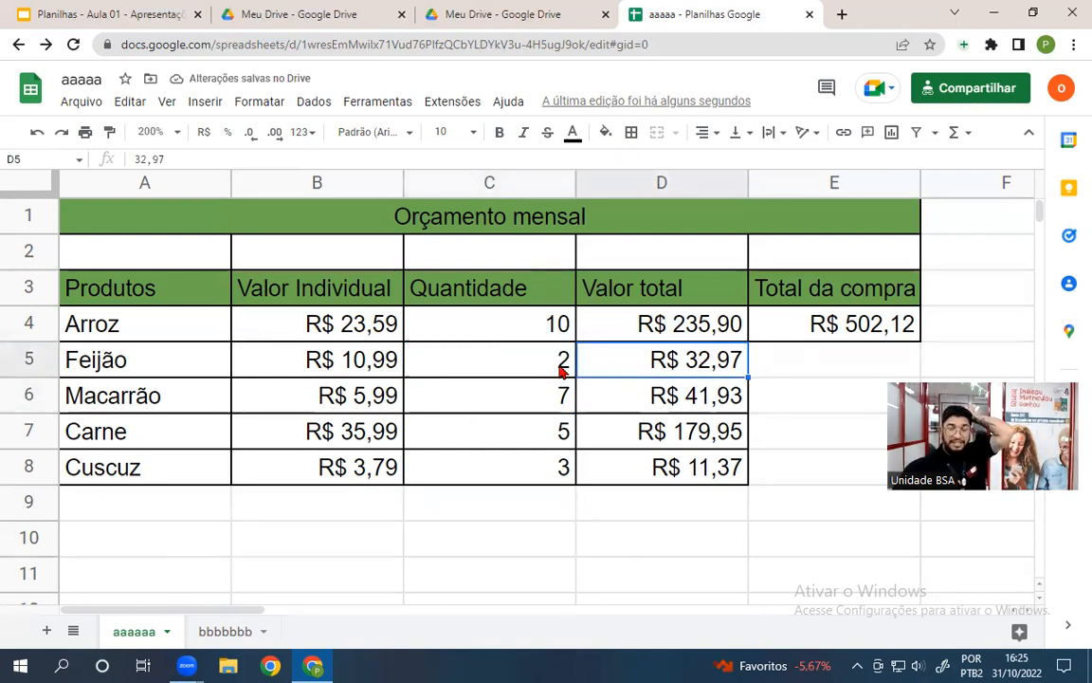
Replace the fixed Feijão total in D5 with the formula =B5*C5.
double_click(676, 360)
drag(682, 356, 830, 406)
key(BackSpace)
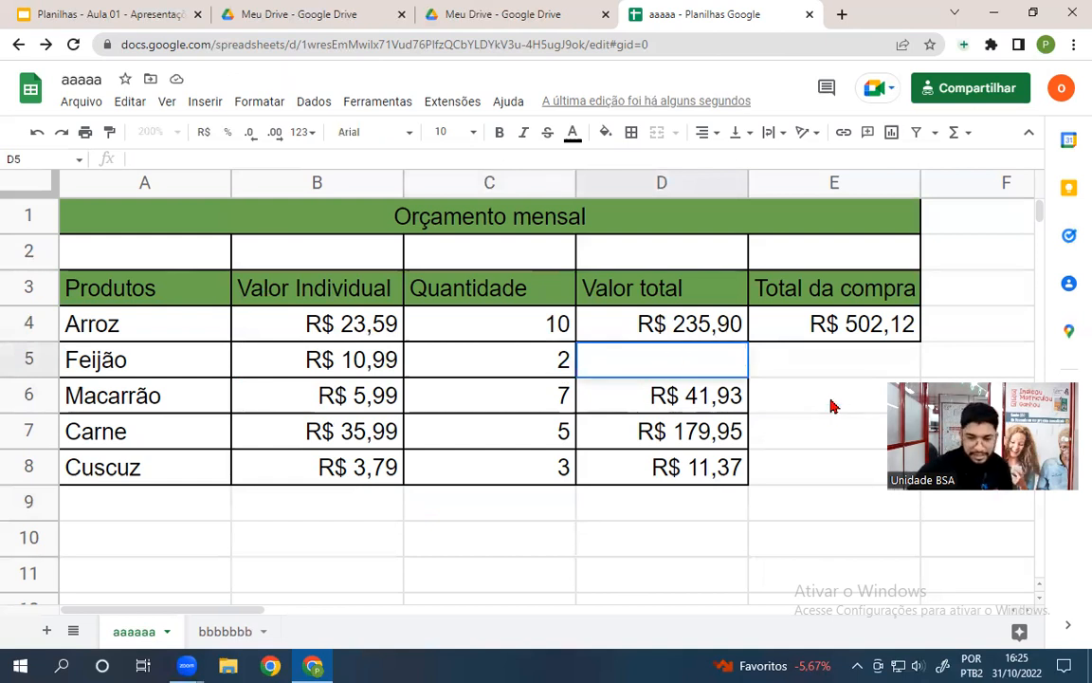
text(=B5*C5)
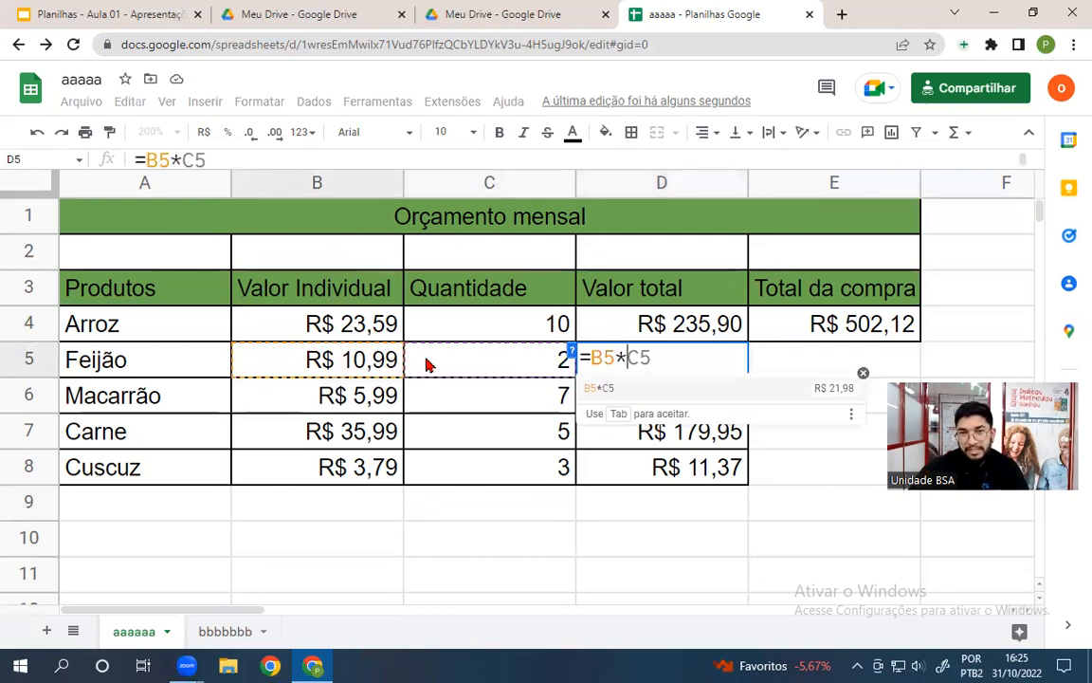
key(Return)
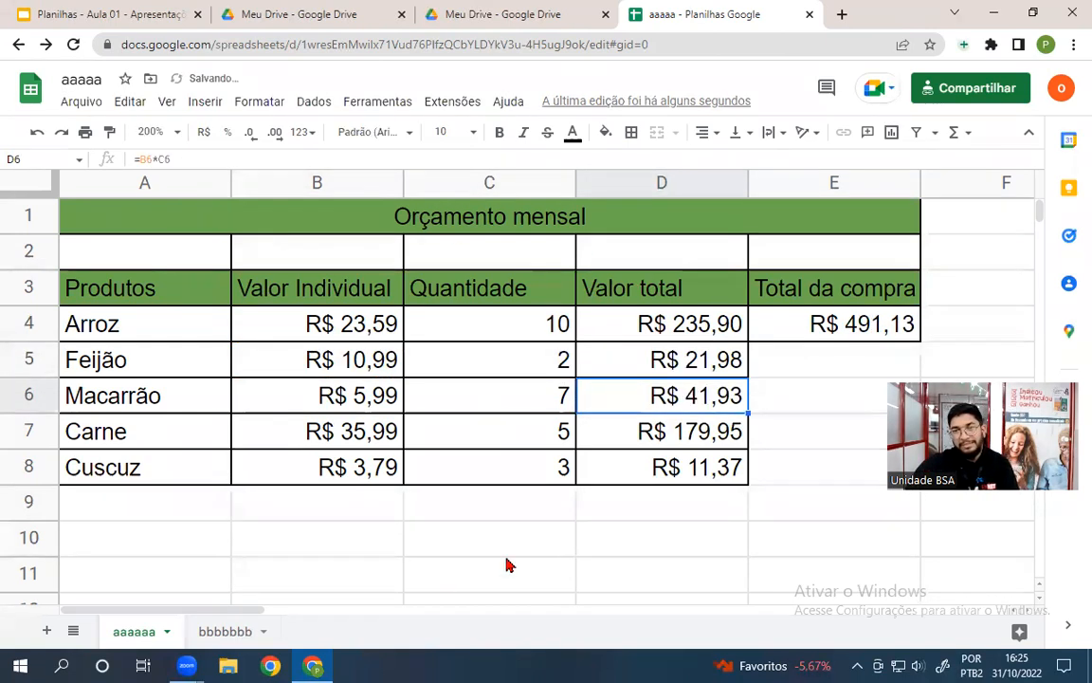
Set the Feijão quantity in C5 to 1 with the formula active in D5.
click(502, 542)
click(481, 367)
text(1)
key(Return)
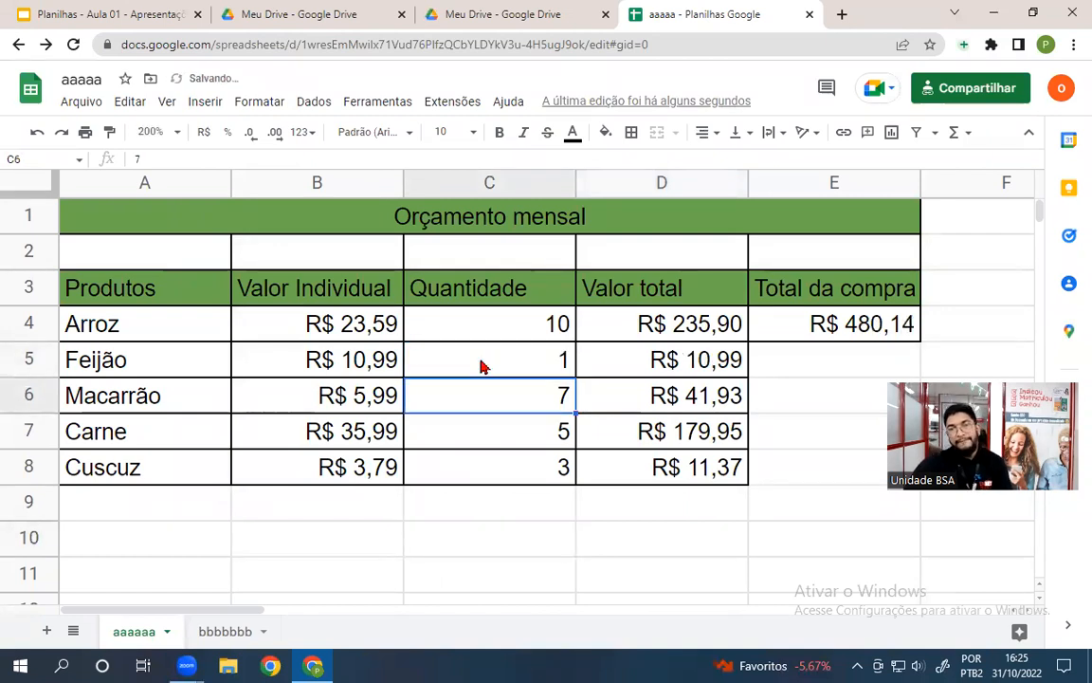